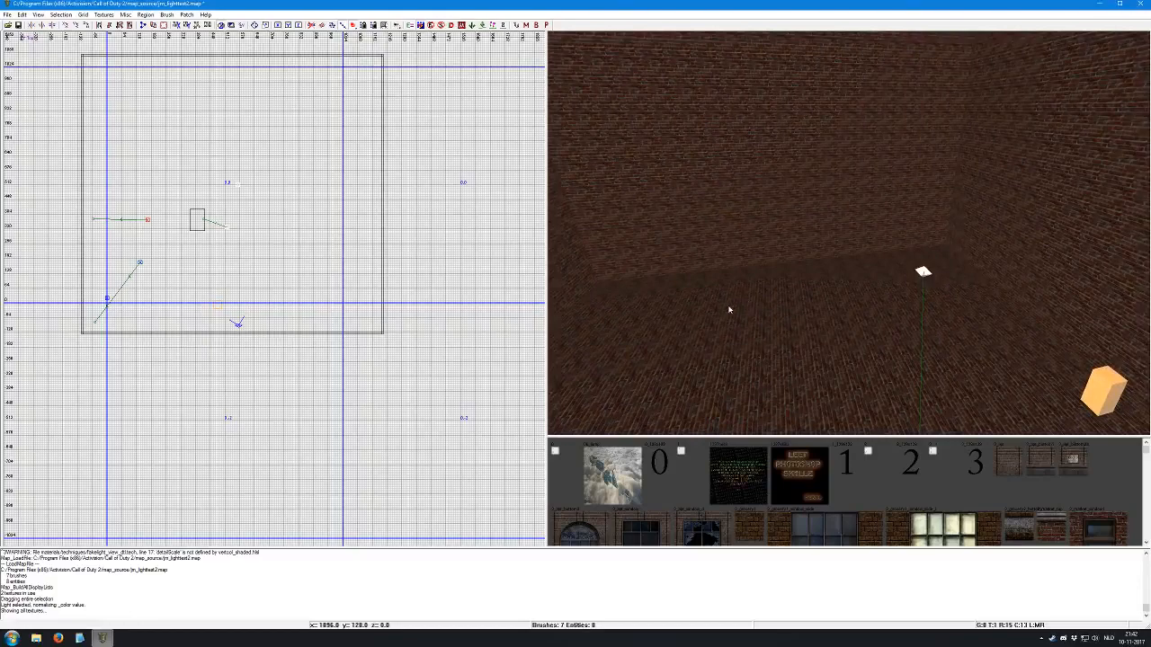
Create a green-textured plate brush in the room's far-left corner area, 80 by 88 units and 8 units high, resting on the floor
drag(731, 306, 832, 320)
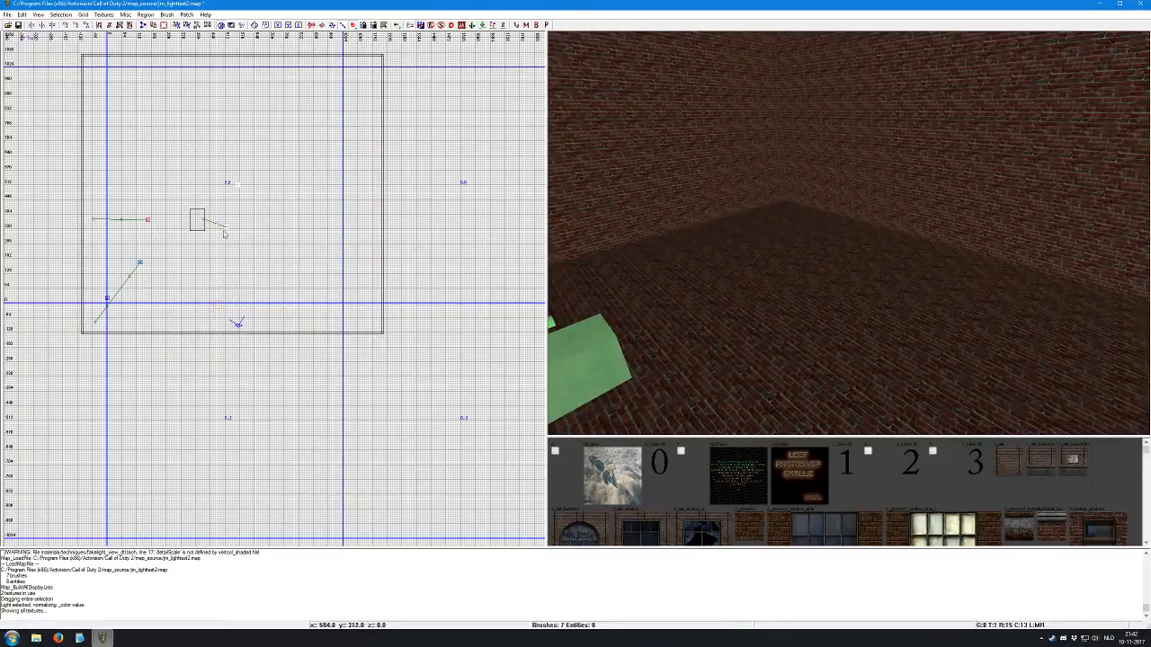
drag(227, 223, 276, 355)
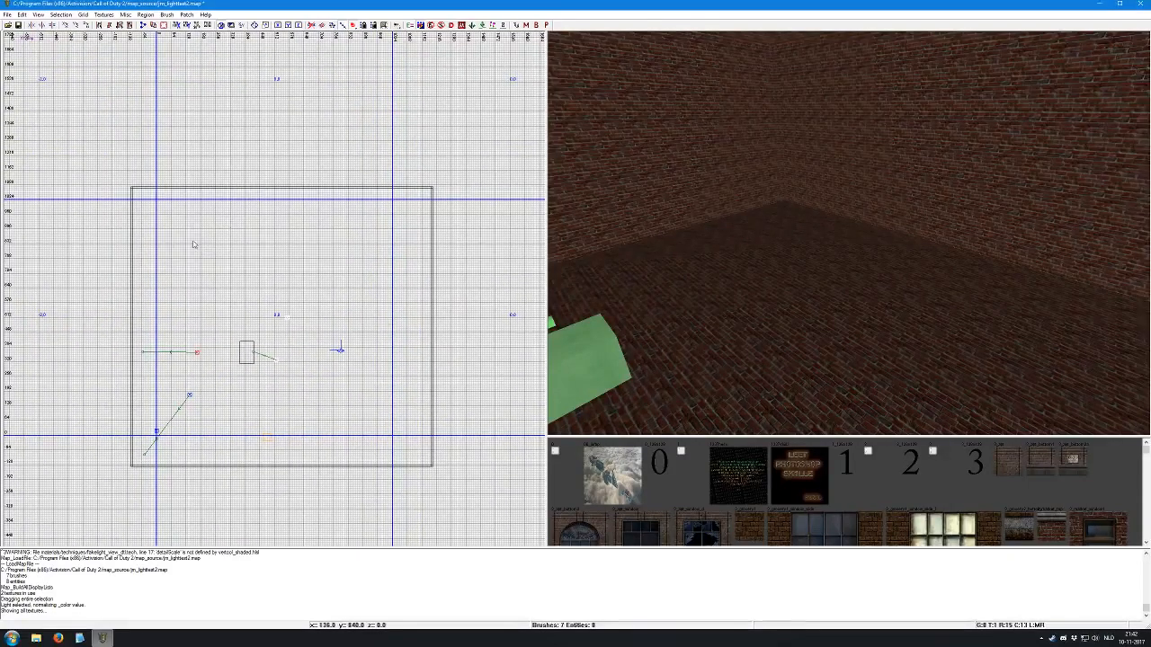
middle_click(610, 381)
drag(187, 211, 205, 232)
key(ctrl+Tab)
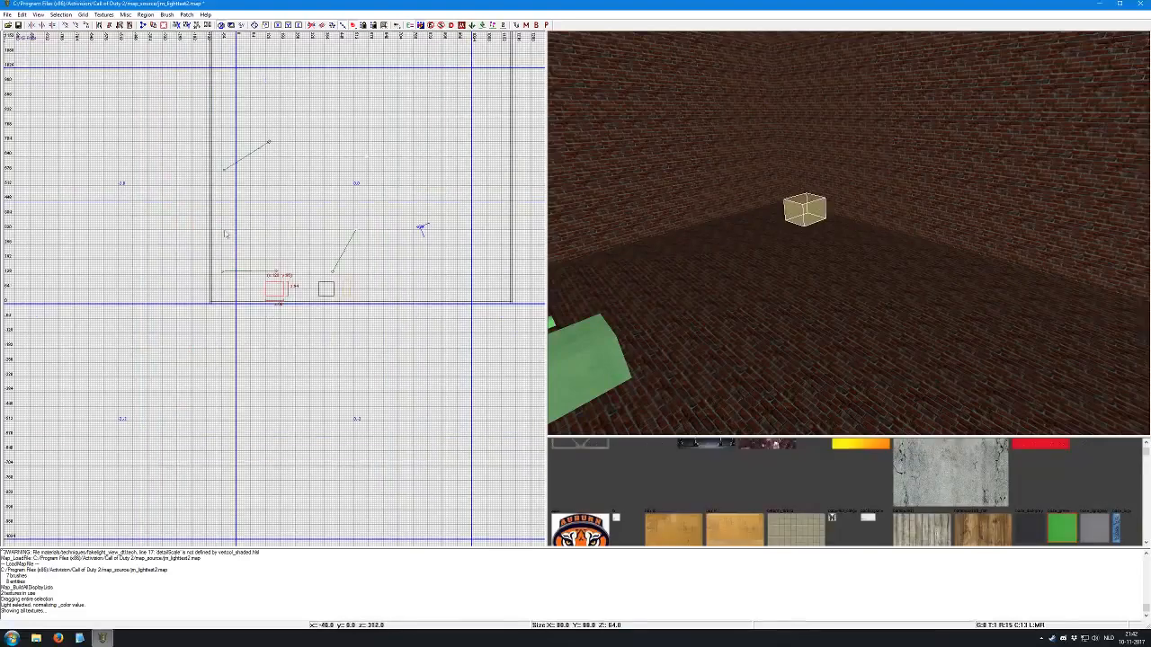
scroll(284, 279, up, 2)
drag(286, 286, 284, 302)
drag(739, 250, 740, 261)
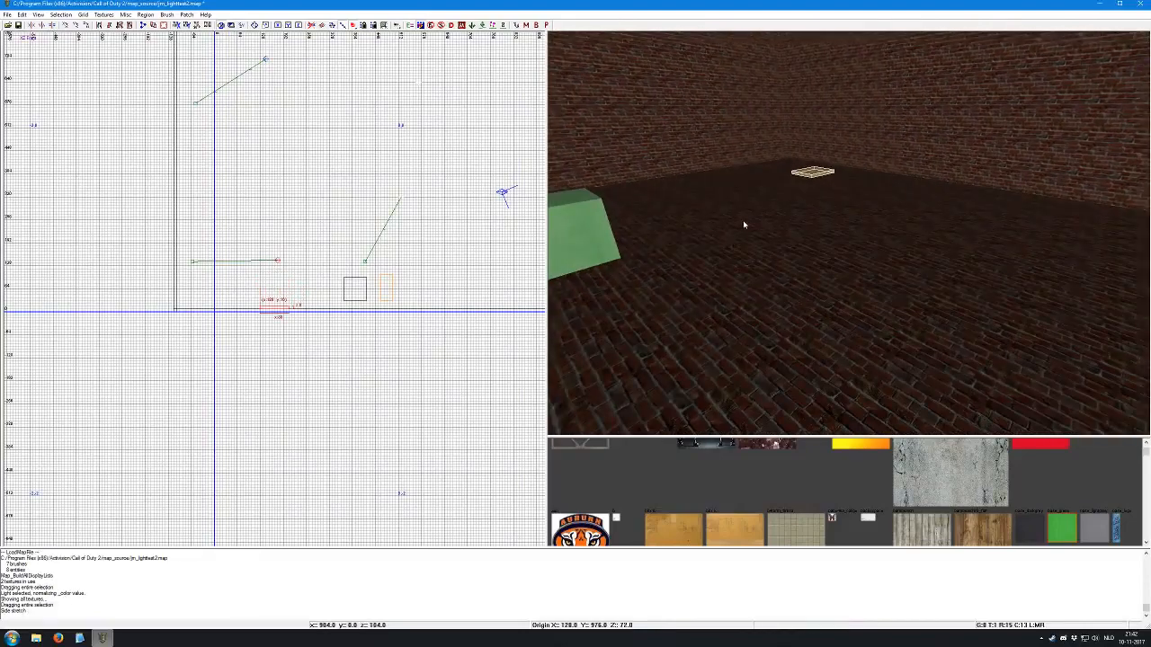
right_click(766, 249)
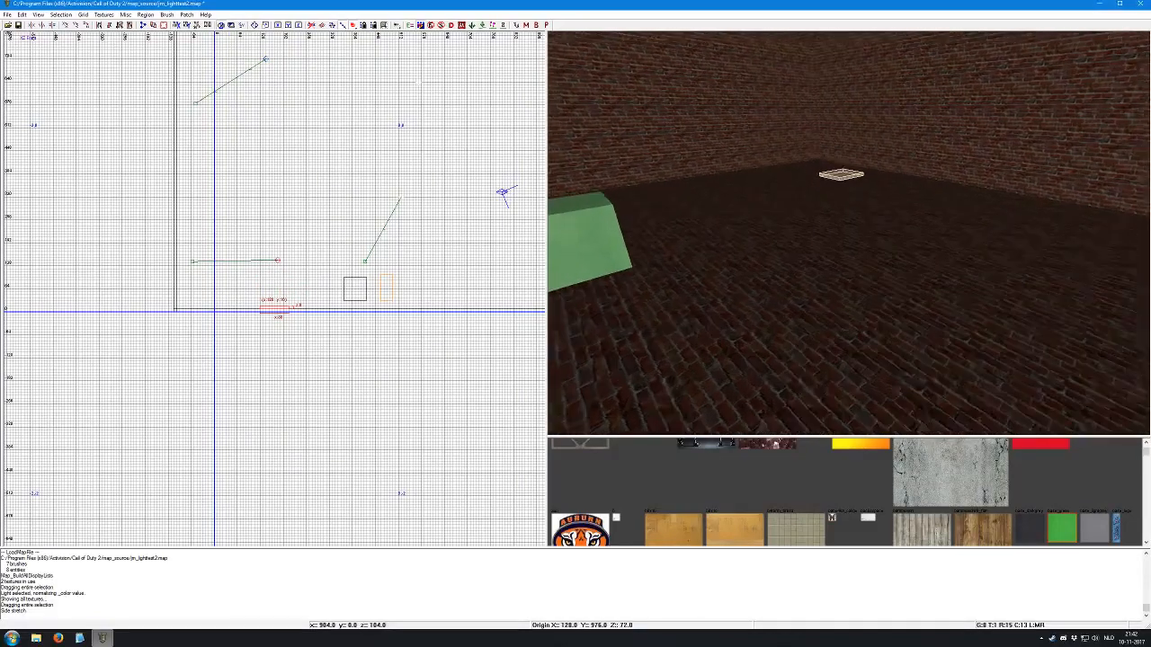
key(Escape)
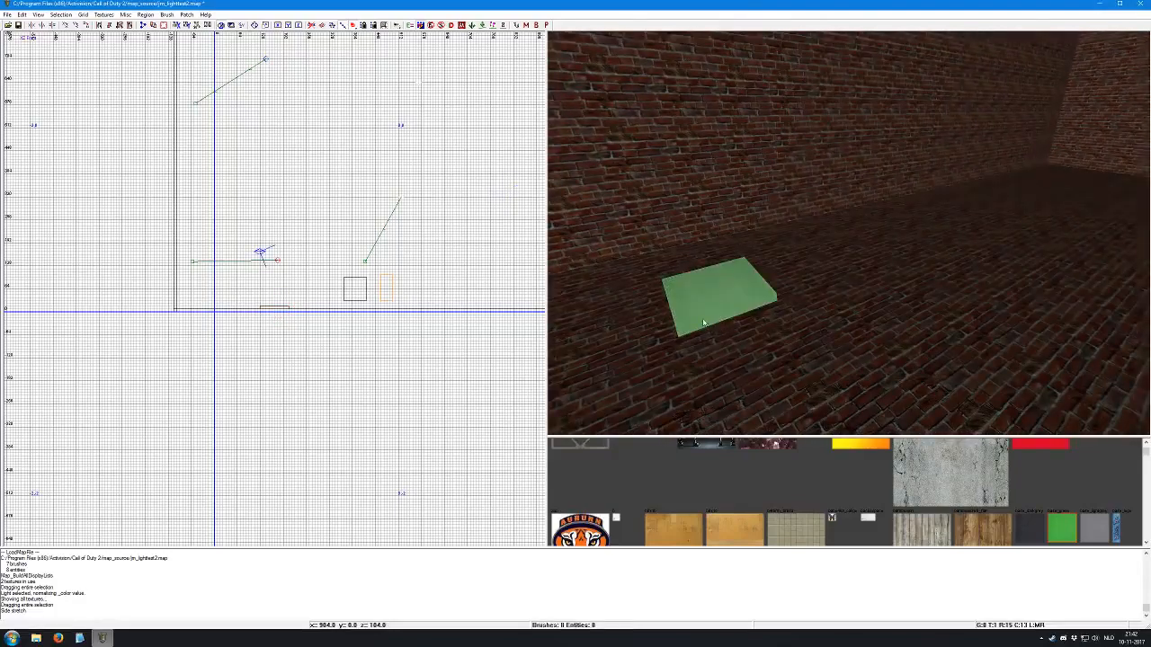
Add a second brush of 80 by 88 by 64 units directly on top of the green floor plate
right_click(348, 277)
click(334, 274)
mouse_move(344, 277)
mouse_down()
mouse_move(367, 305)
mouse_move(294, 296)
mouse_up()
key(ctrl+Tab)
key(ctrl+Tab)
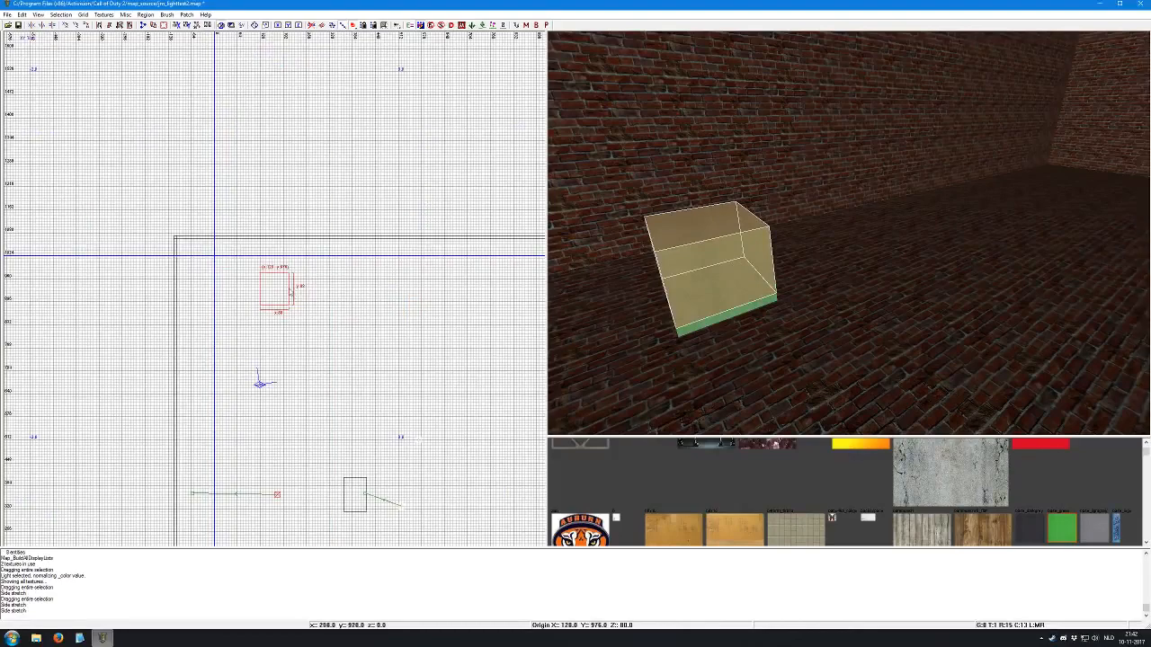
Convert the brush above the green plate into a trigger_use_touch entity and deselect it
right_click(286, 283)
mouse_move(321, 493)
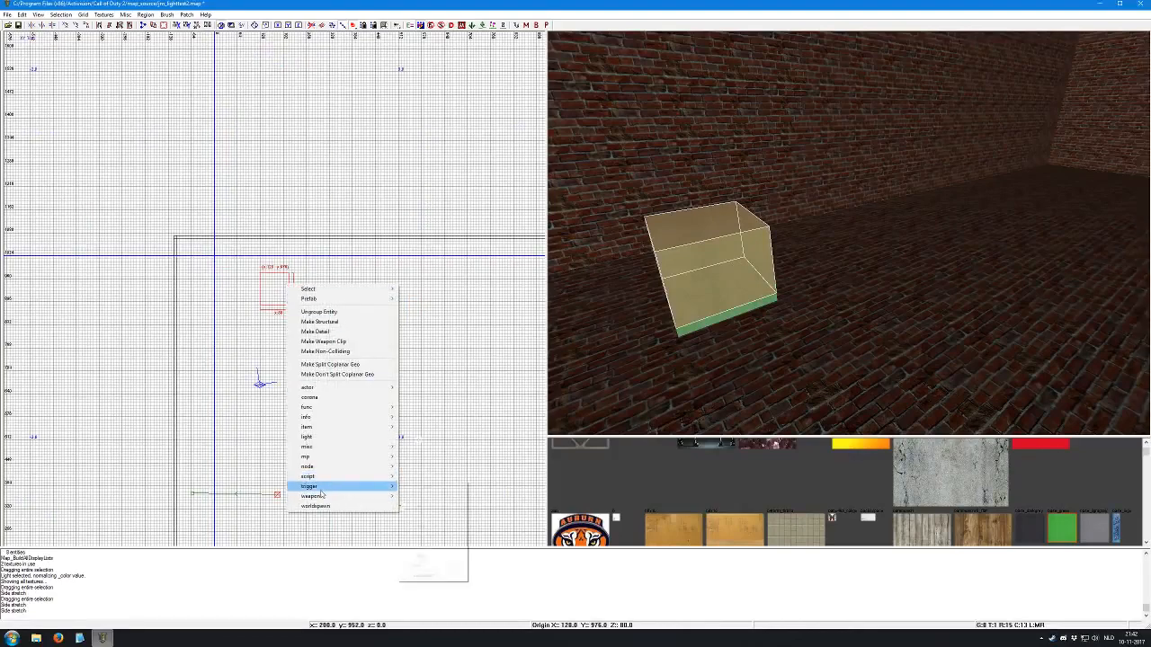
click(423, 567)
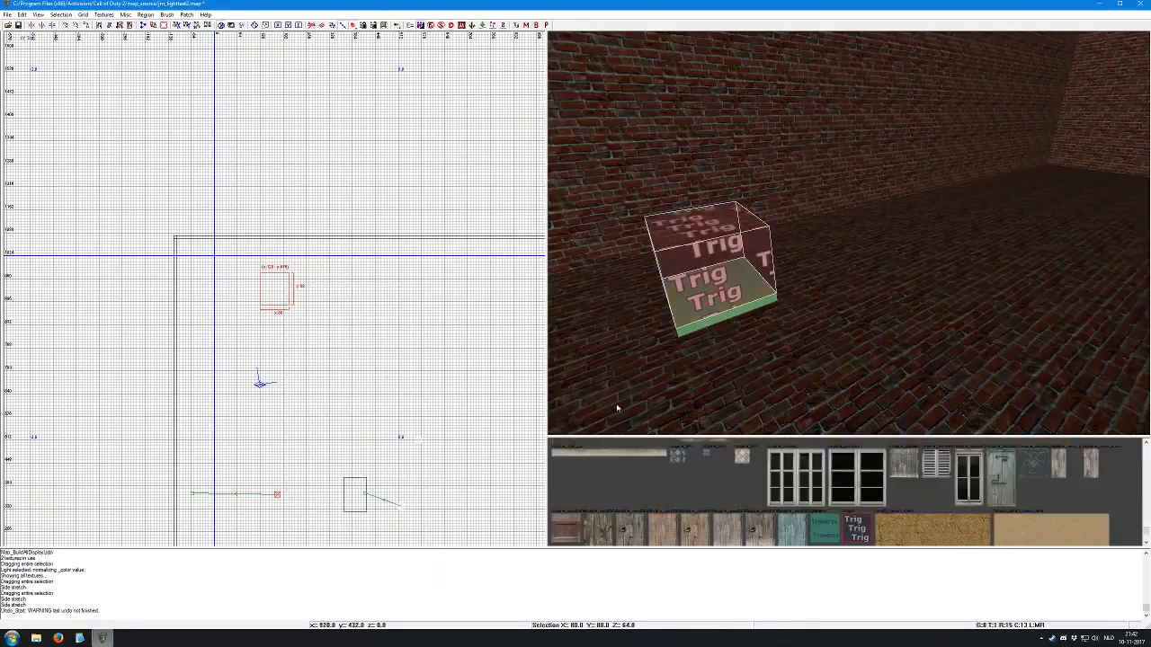
right_click(698, 349)
key(Escape)
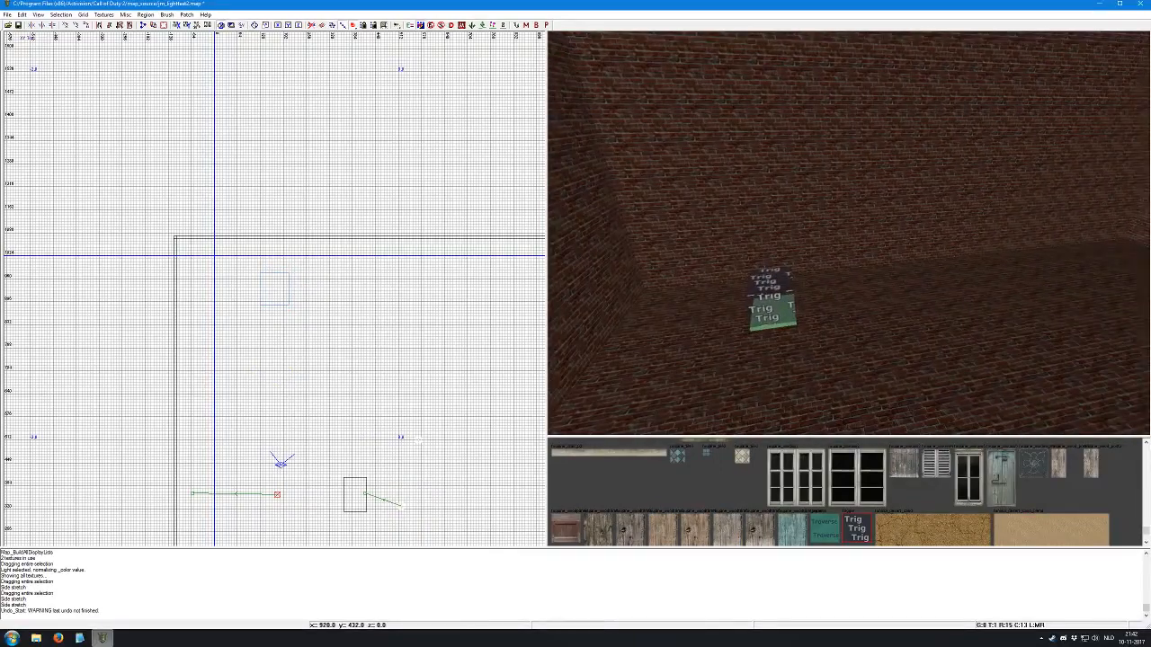
right_click(697, 349)
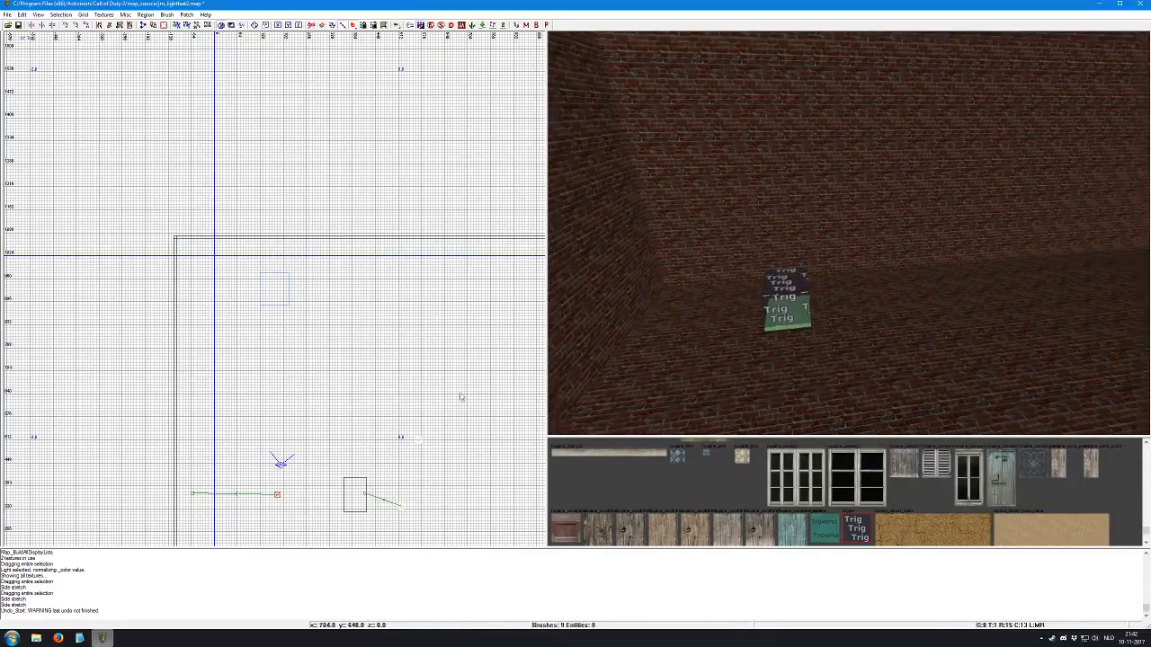
drag(462, 399, 468, 272)
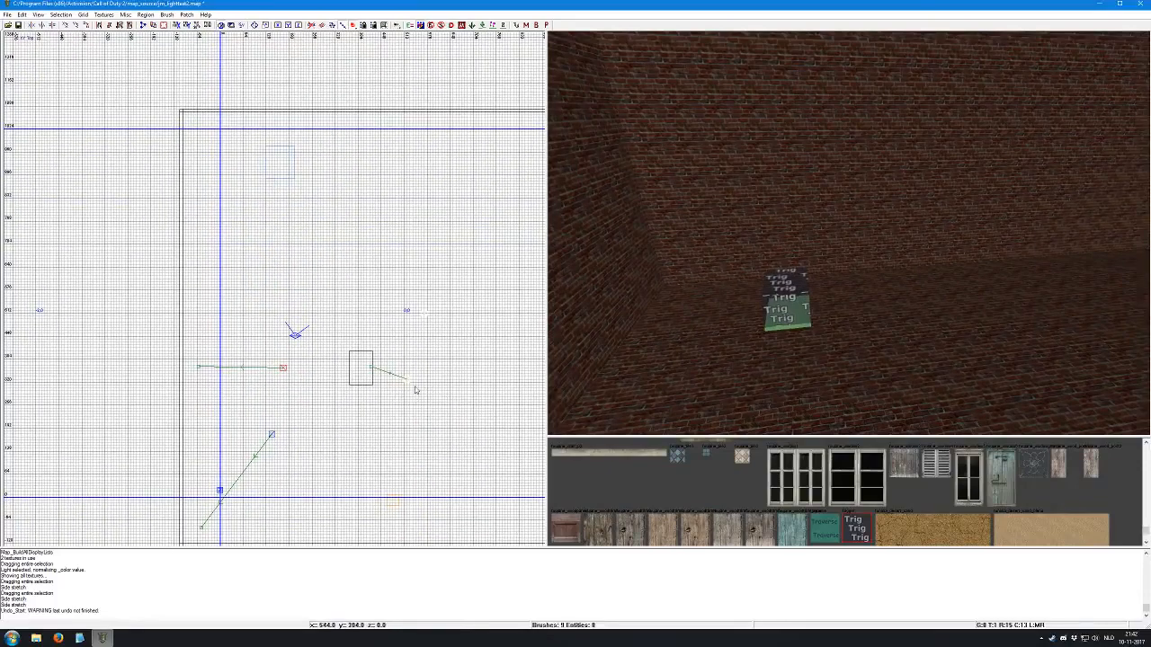
drag(429, 374, 355, 366)
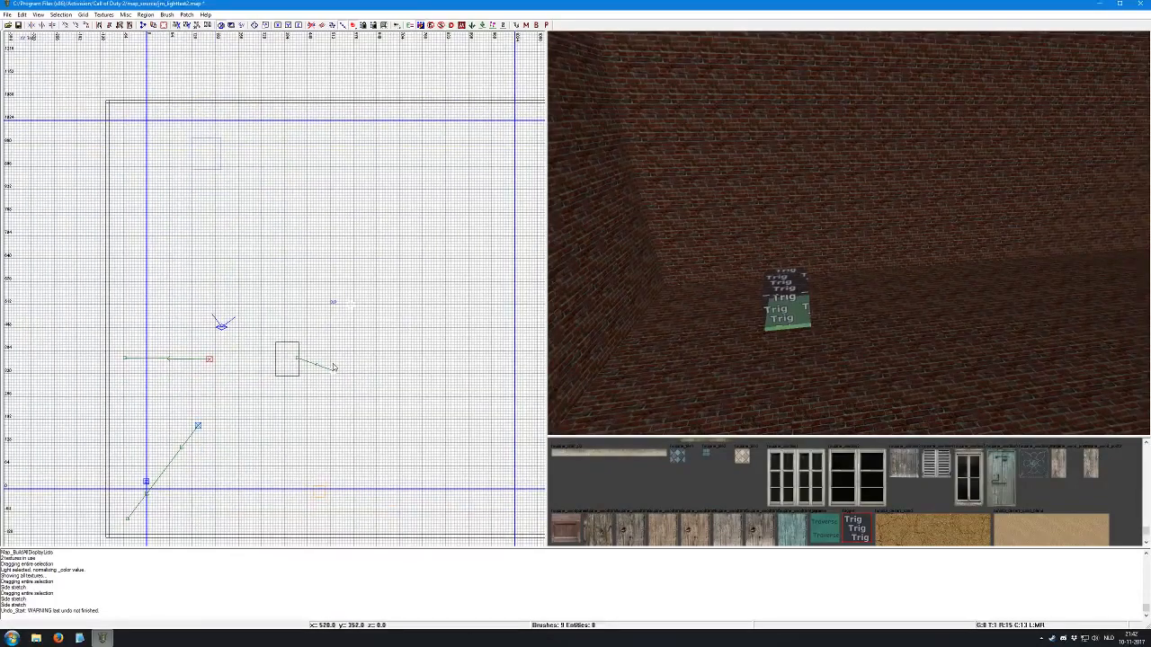
shift+click(766, 308)
shift+click(771, 309)
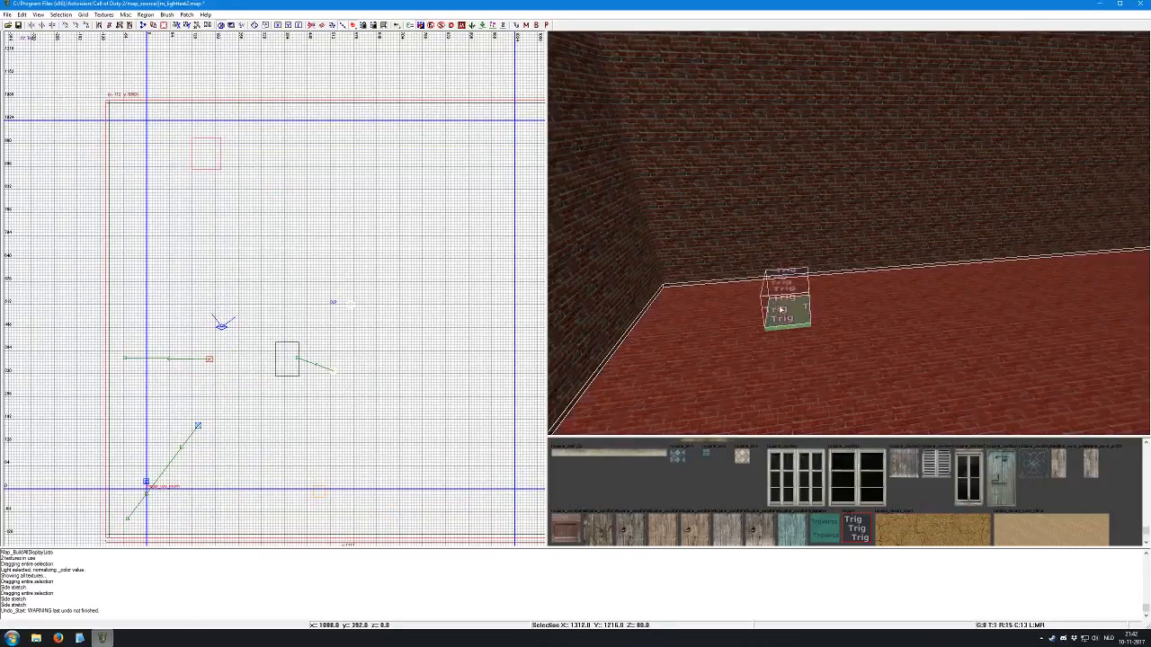
shift+click(650, 347)
key(ctrl+Tab)
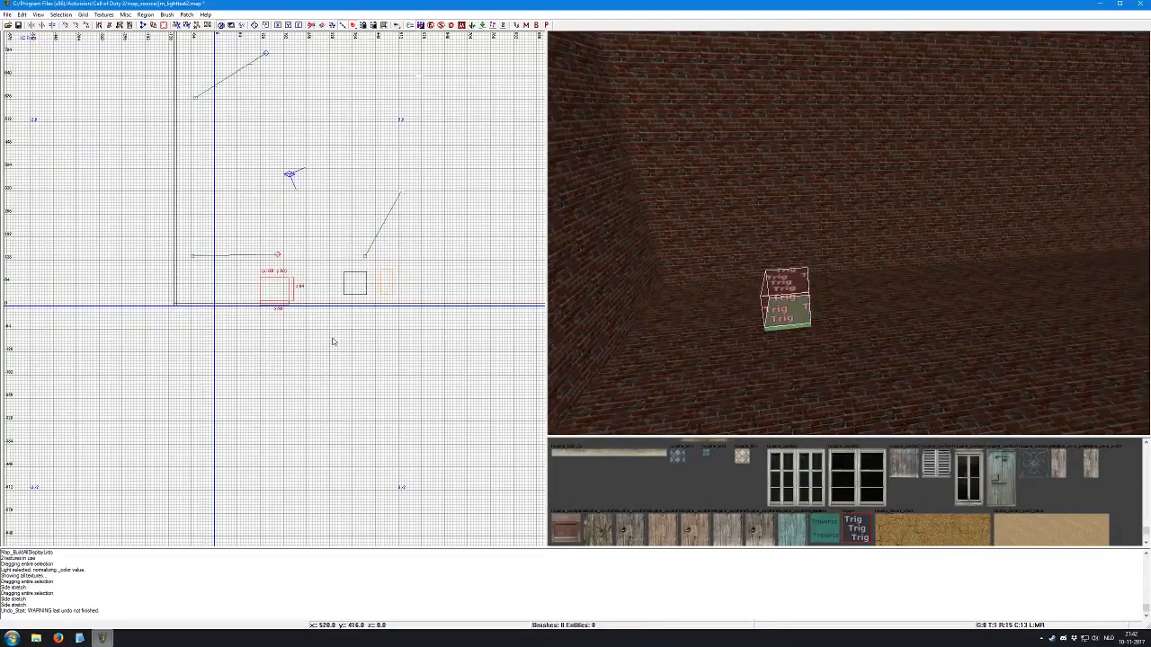
key(ctrl+Tab)
key(ctrl+Tab)
scroll(373, 351, down, 3)
drag(373, 349, 273, 347)
key(Escape)
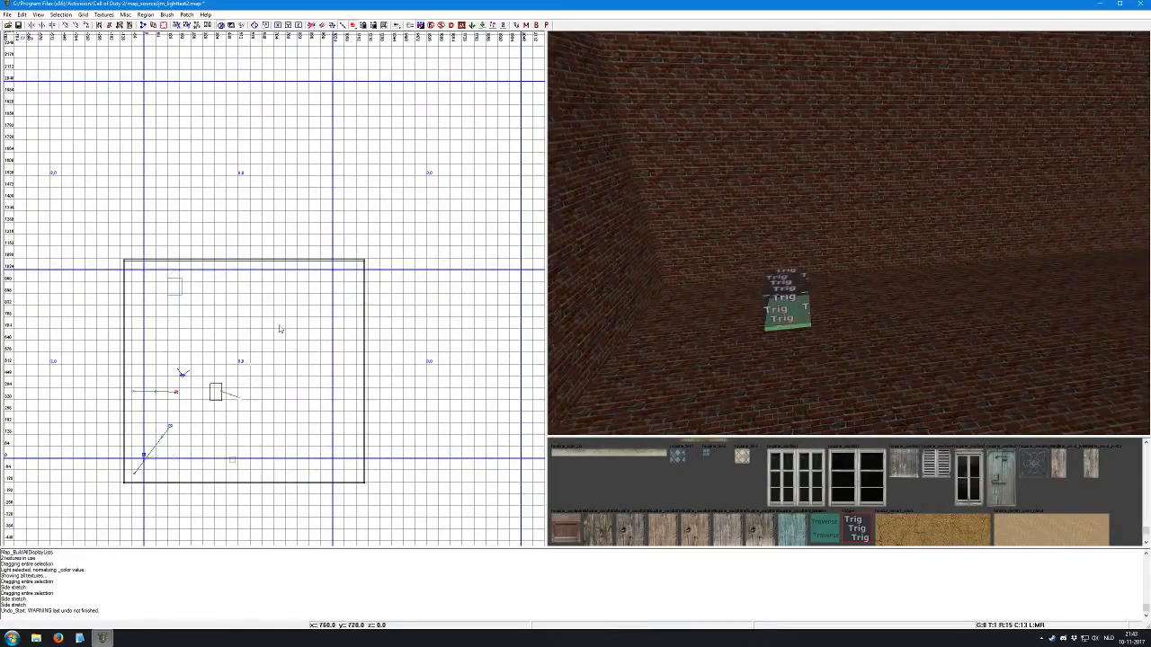
Draw a large green-textured brush on the other side of the room, about 216 units wide and 312 units tall
drag(243, 280, 323, 324)
mouse_move(776, 314)
mouse_down()
mouse_move(881, 314)
mouse_move(776, 314)
mouse_up()
middle_click(824, 313)
key(ctrl+Tab)
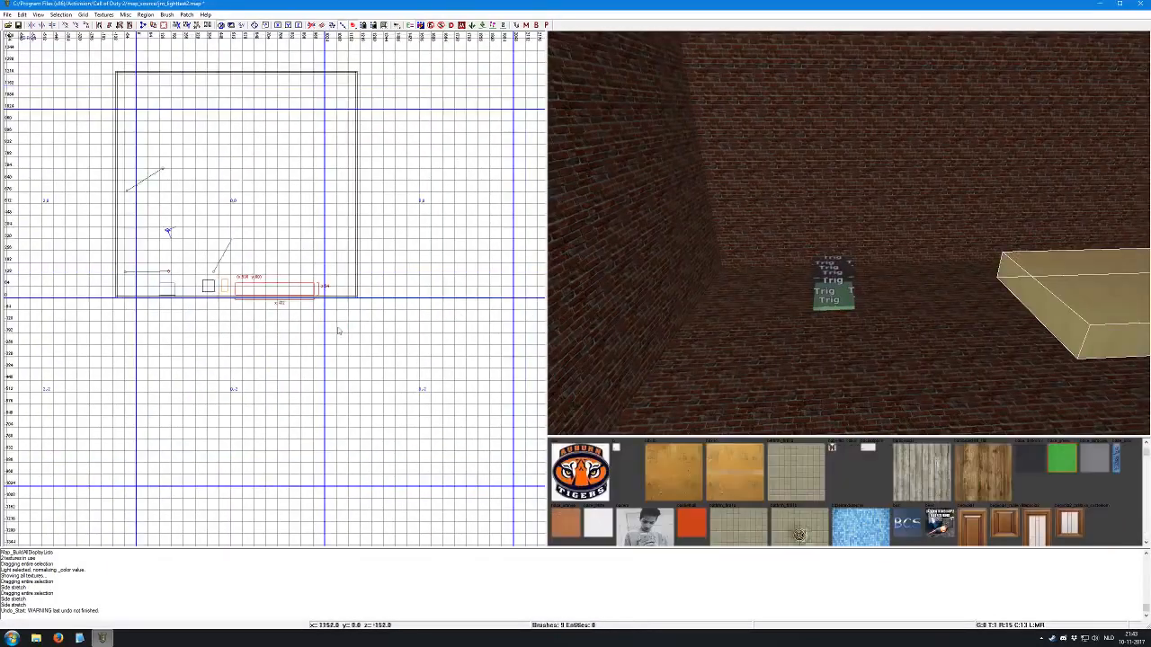
drag(277, 251, 270, 206)
drag(212, 256, 253, 251)
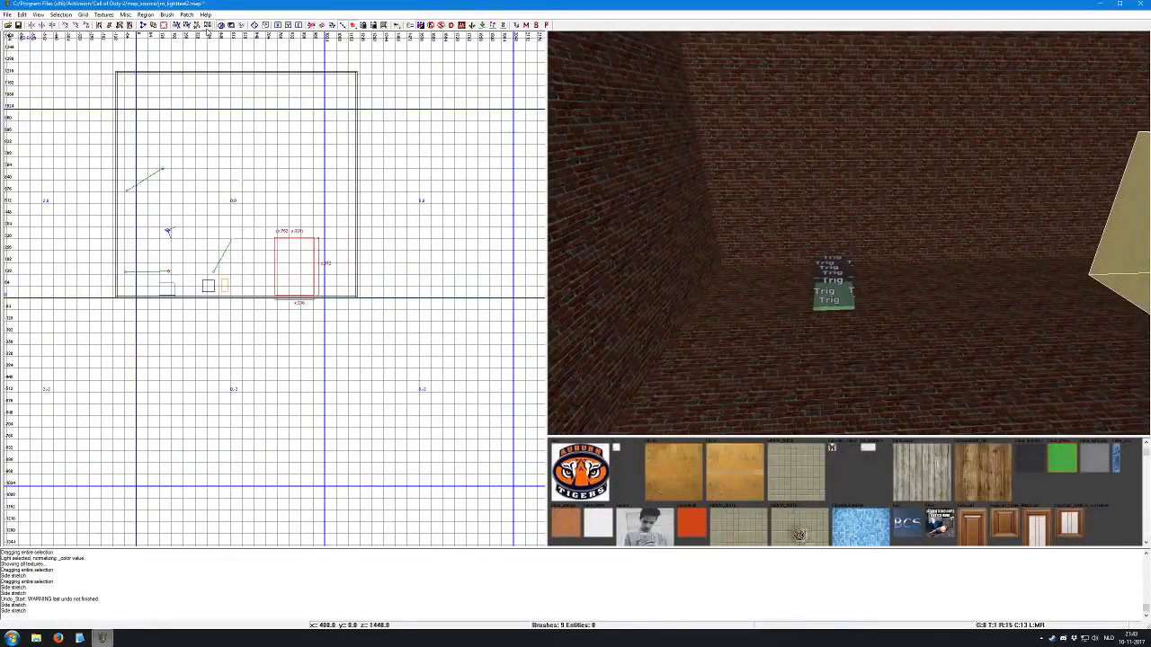
Hollow out the large green brush and delete its front wall to leave an open box
click(167, 25)
key(Right)
key(Up)
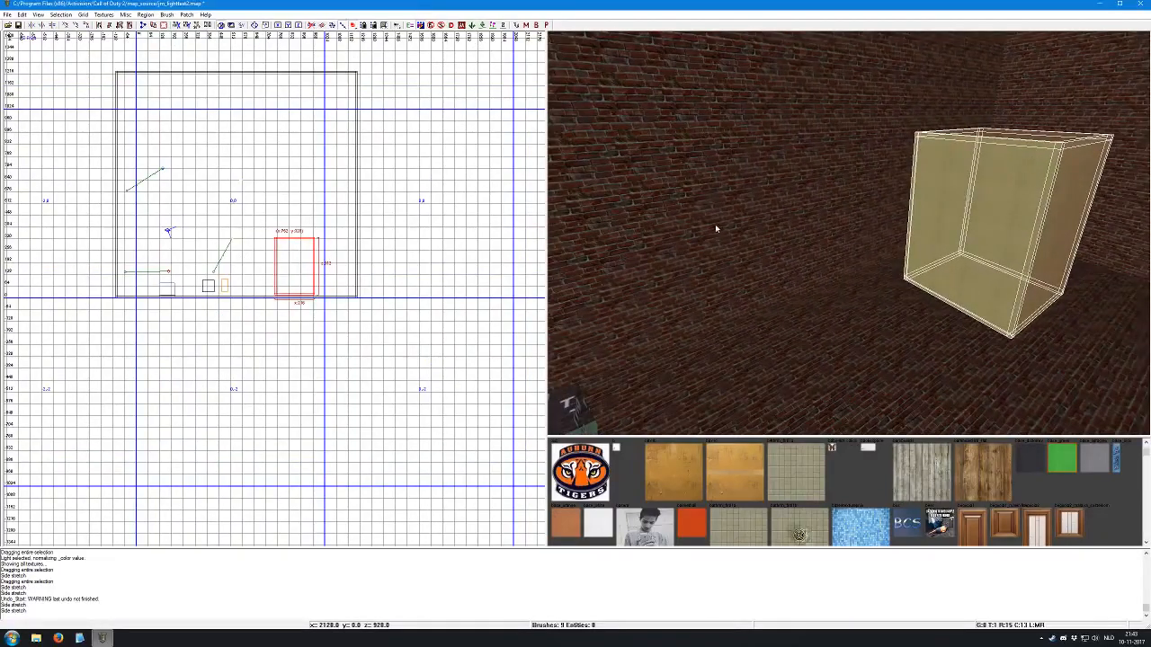
key(Escape)
shift+click(968, 241)
key(BackSpace)
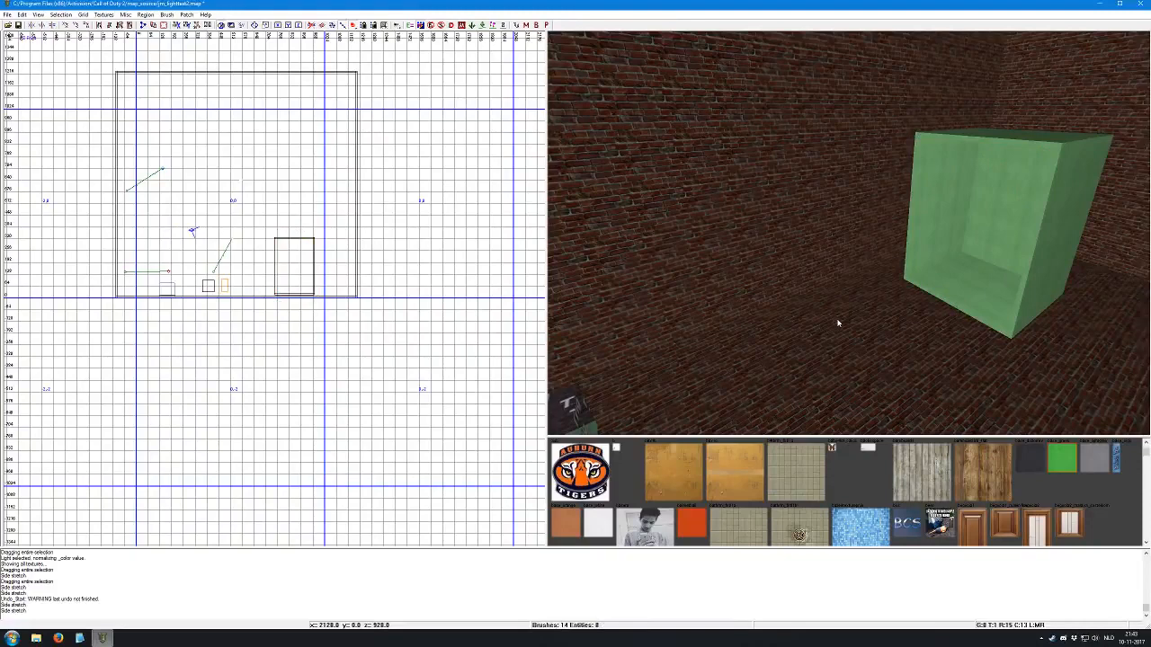
Place a script_origin entity near the centre of the open green box's floor and deselect it
key(ctrl+Tab)
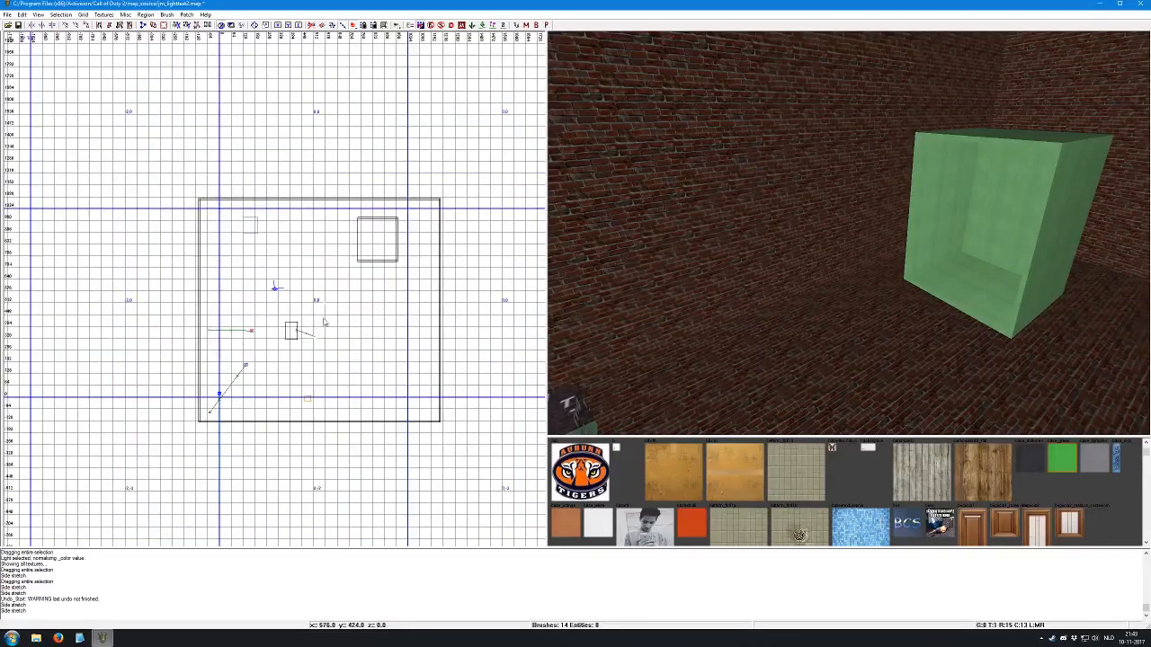
key(ctrl+Tab)
right_click(376, 244)
mouse_move(436, 435)
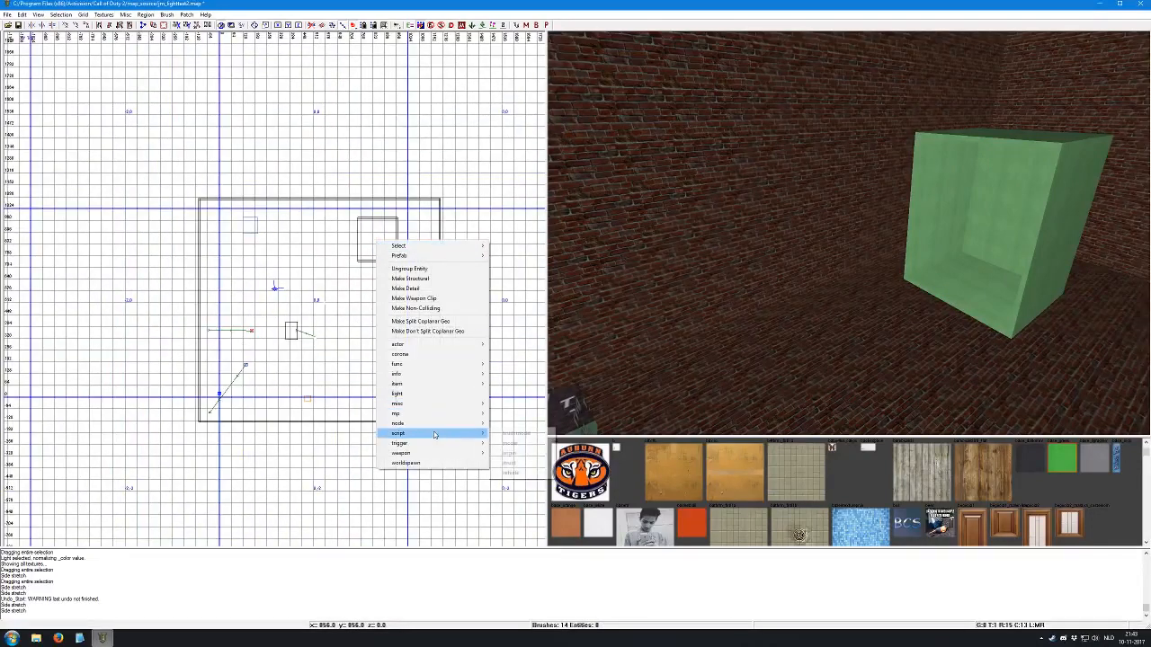
click(532, 453)
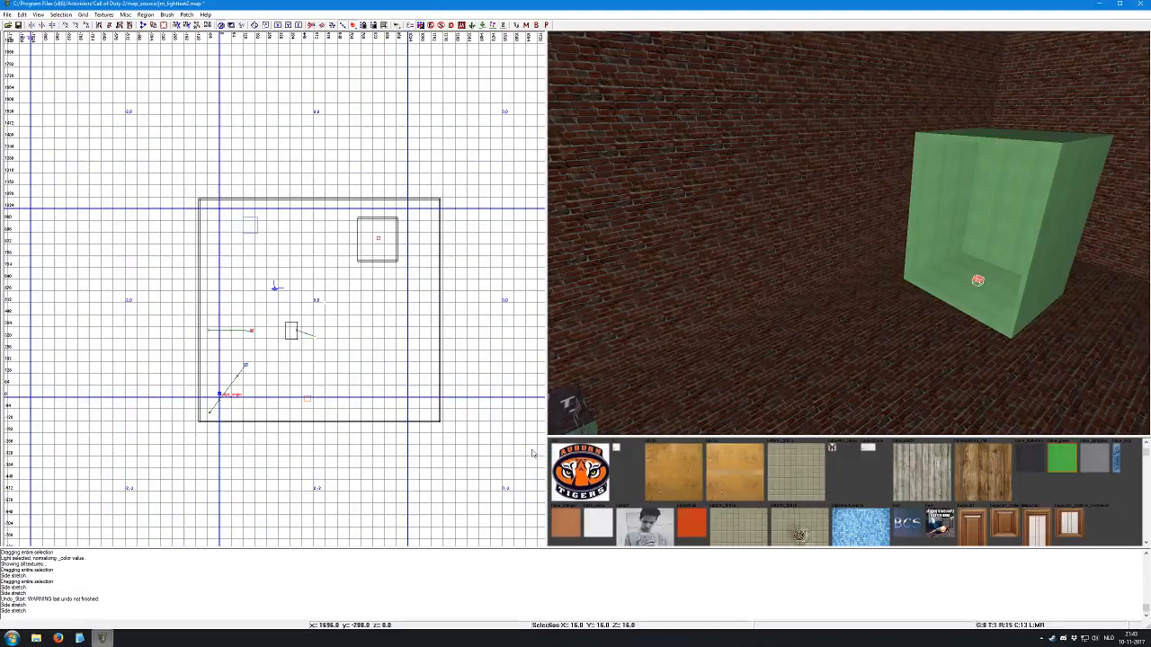
scroll(396, 243, up, 3)
right_click(855, 260)
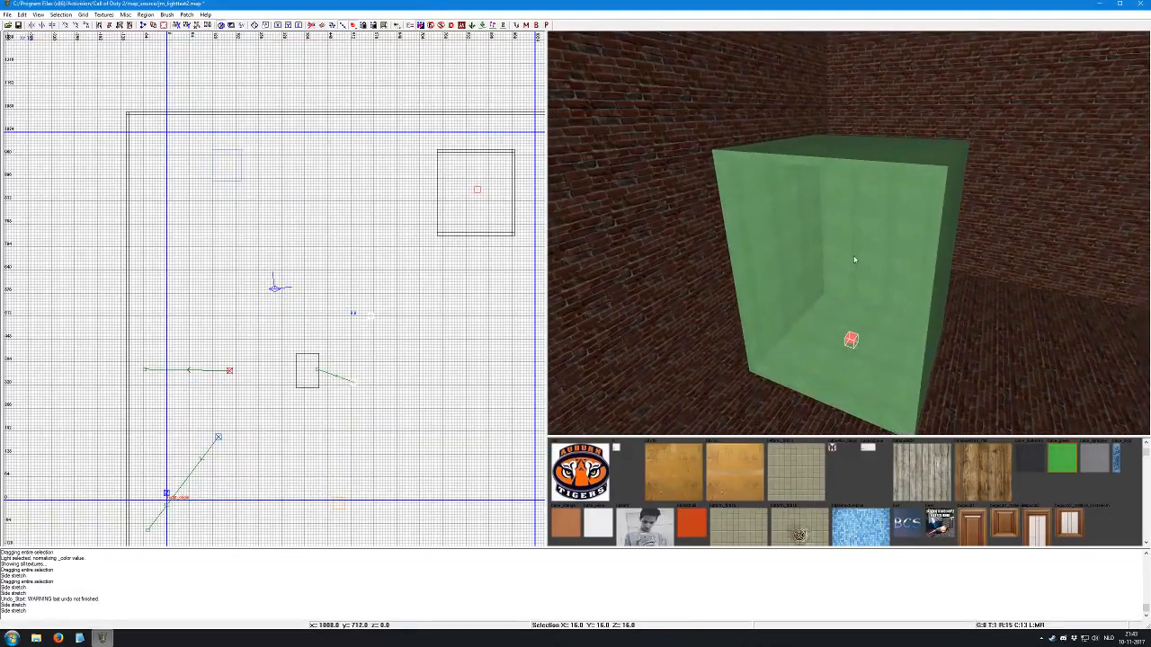
ctrl+right_click(852, 291)
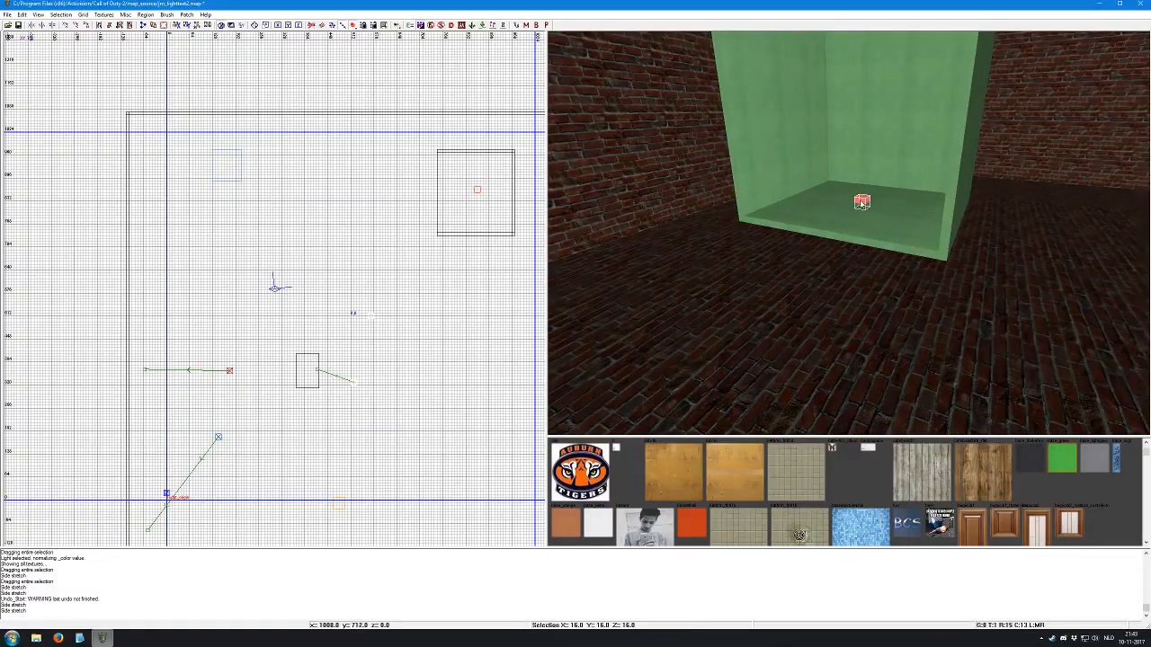
right_click(862, 202)
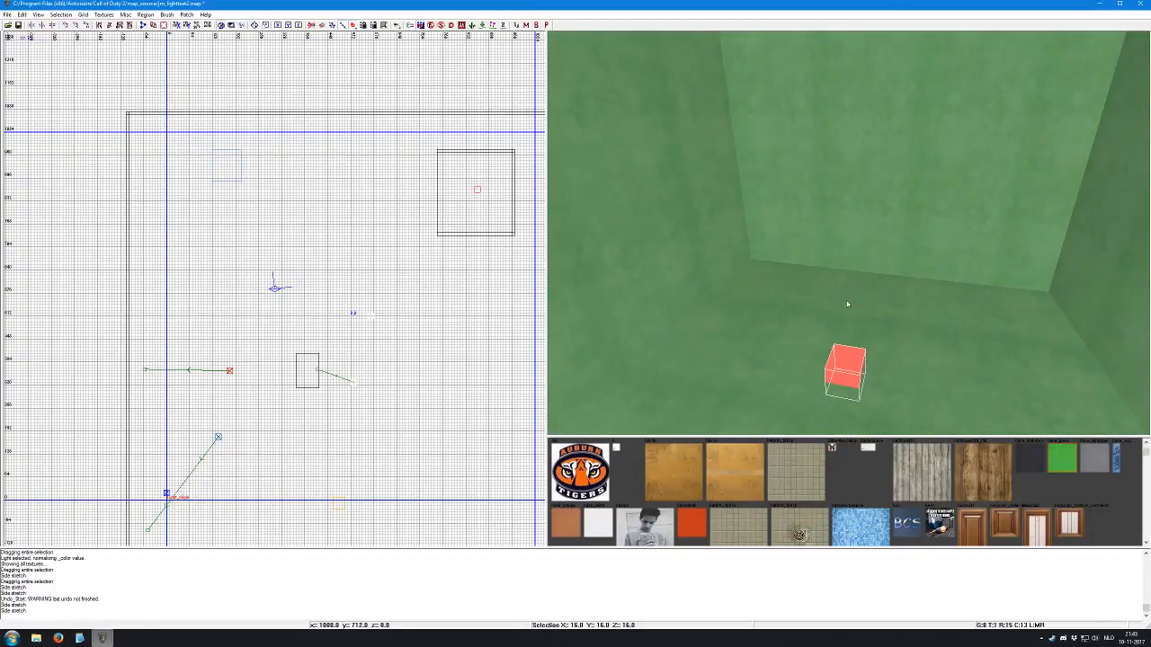
right_click(849, 233)
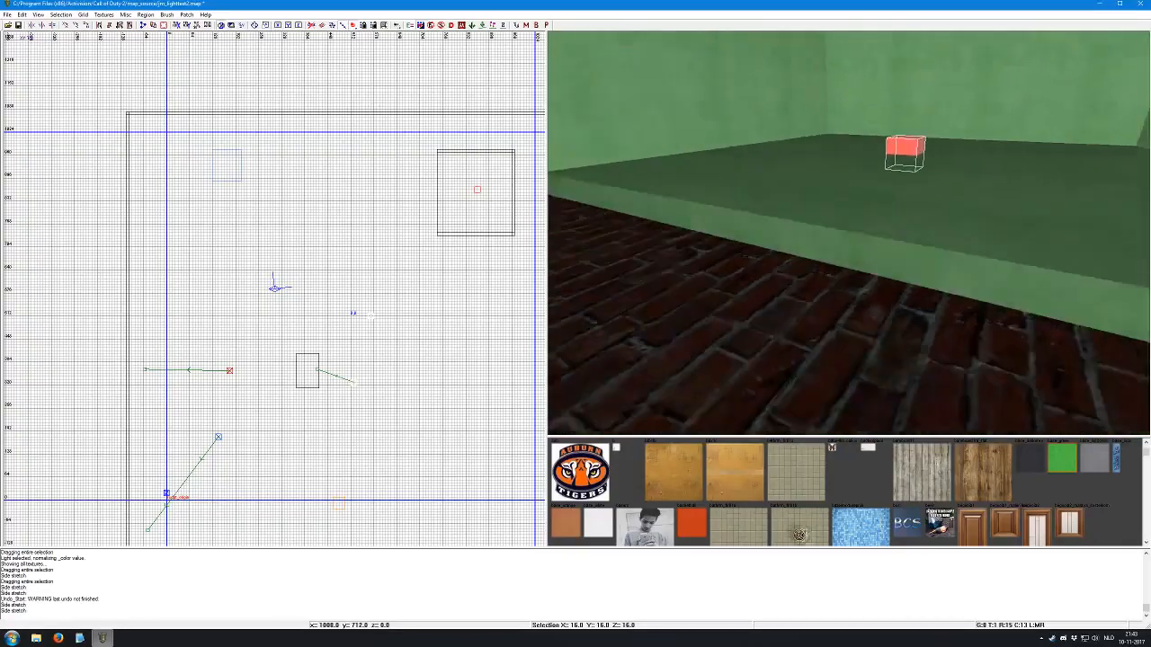
key(Escape)
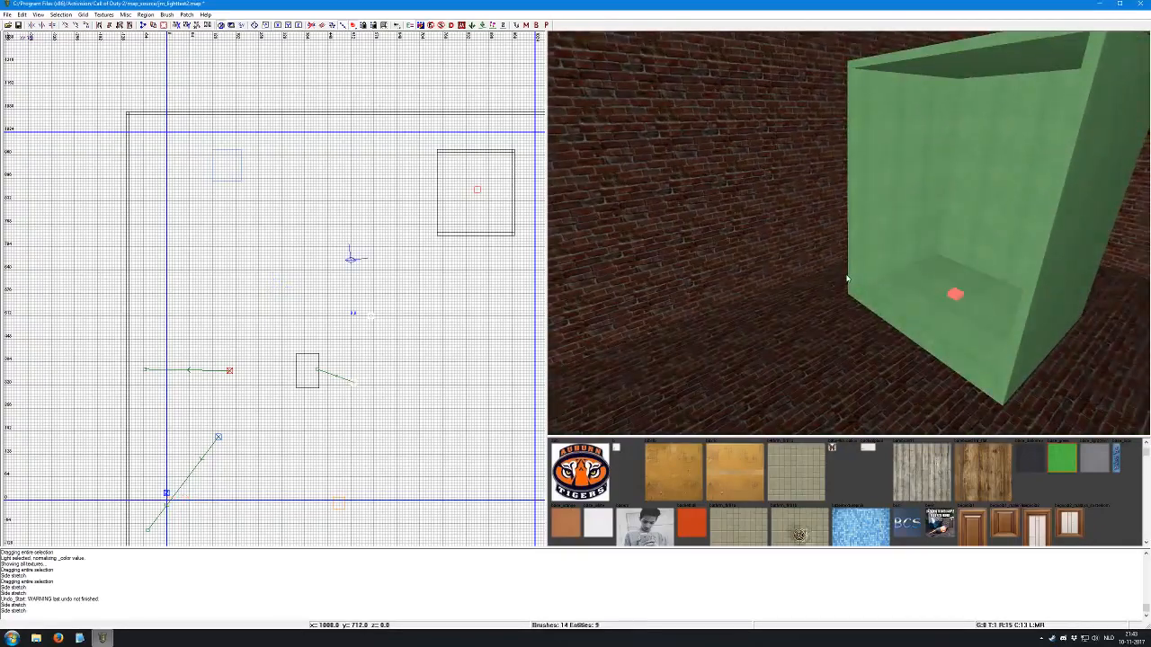
Connect the trigger above the green plate to the script_origin inside the open box, with the trigger as the source
right_click(920, 296)
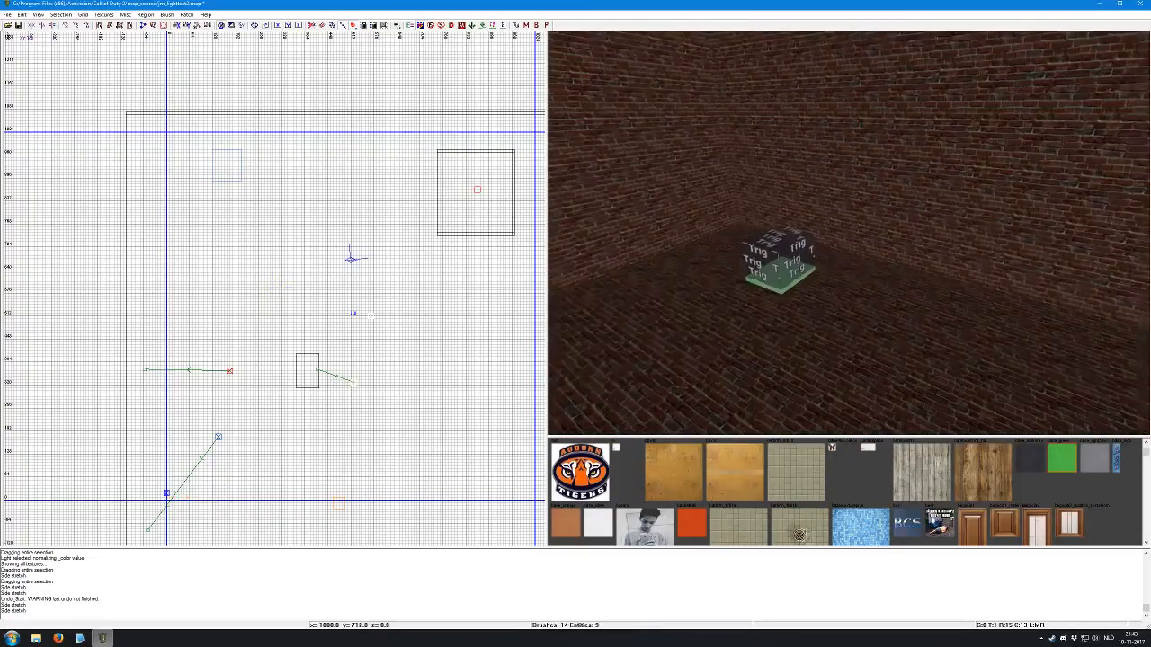
shift+click(798, 263)
right_click(800, 265)
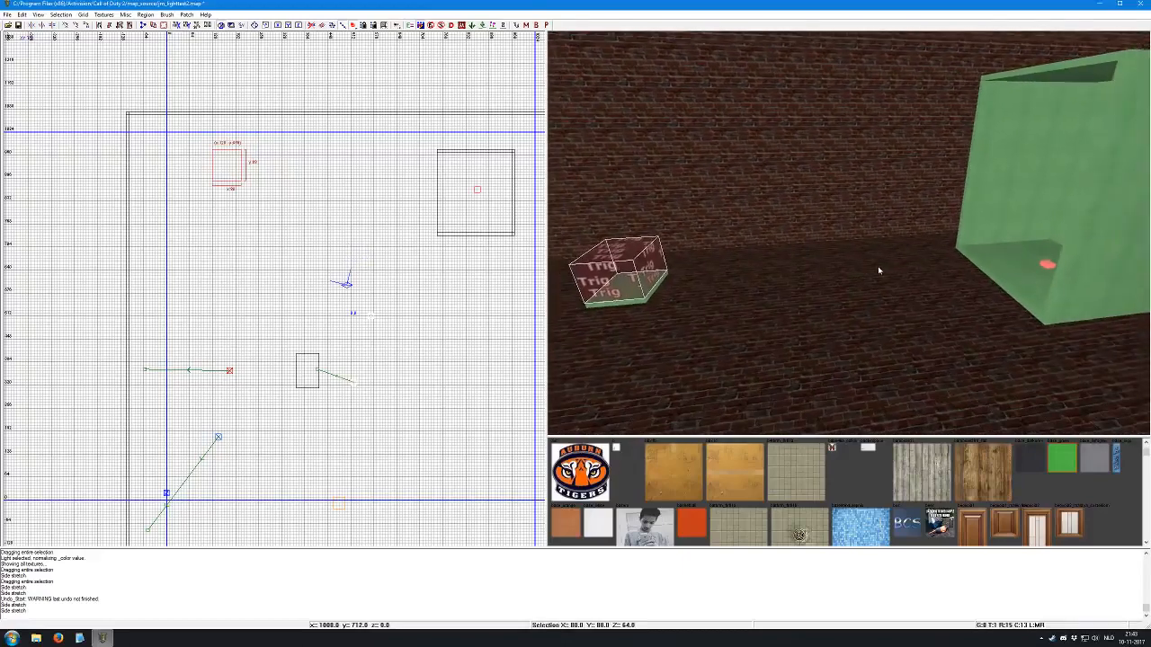
key(Escape)
shift+click(1044, 266)
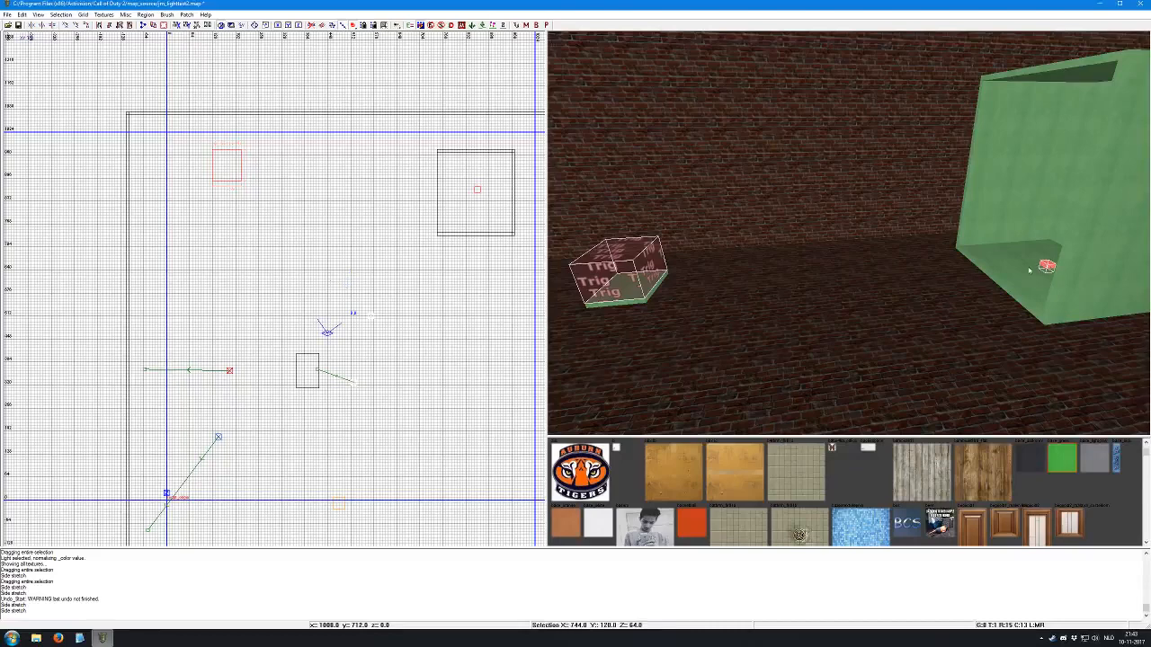
key(ctrl+k)
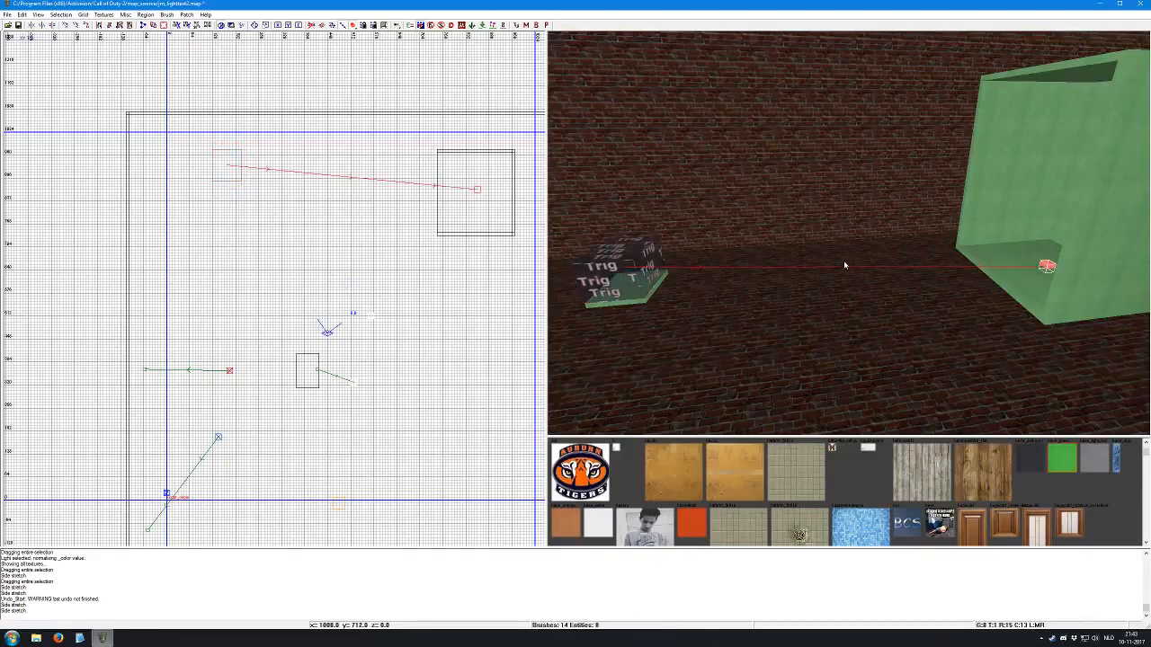
Give the use-touch trigger above the green plate the targetname teleport_use, closing its entity properties and deselecting it
drag(845, 288, 853, 287)
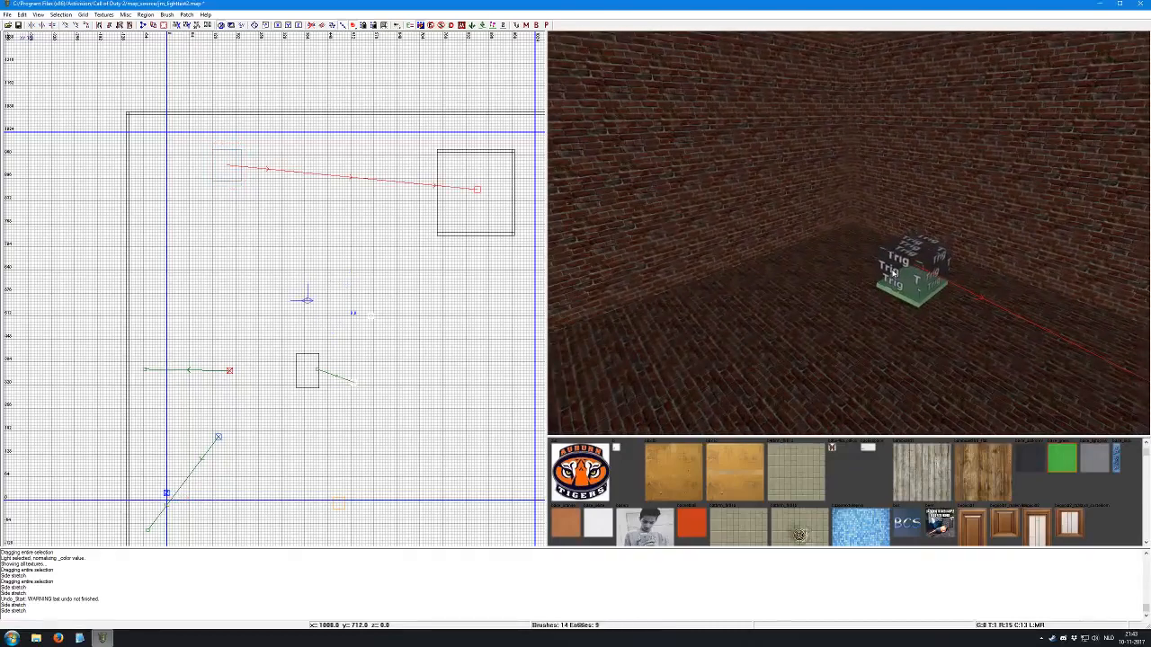
shift+click(894, 272)
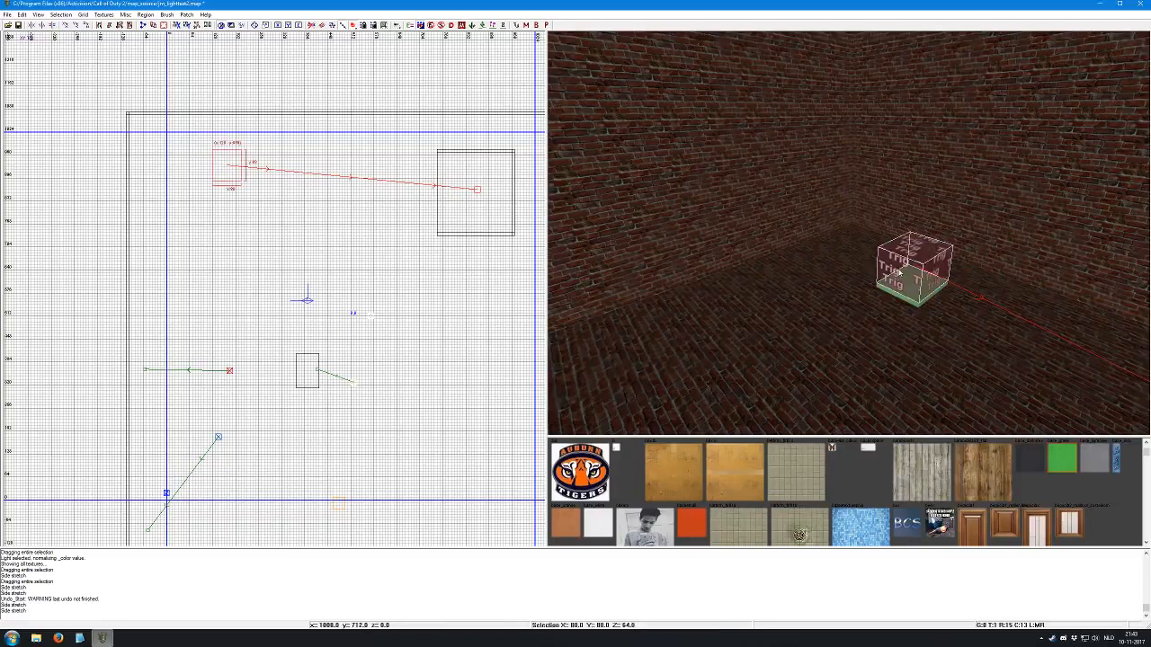
key(n)
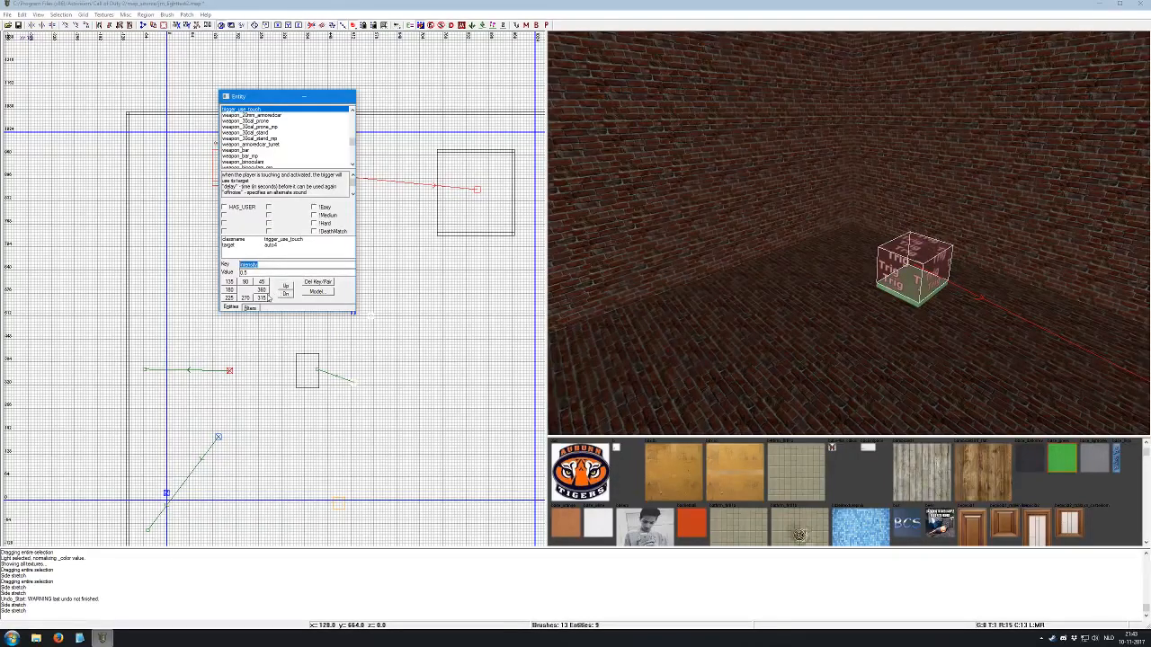
text(lab)
key(BackSpace)
key(BackSpace)
key(BackSpace)
key(BackSpace)
key(BackSpace)
key(BackSpace)
key(BackSpace)
key(BackSpace)
key(BackSpace)
key(BackSpace)
text(e)
key(Return)
key(n)
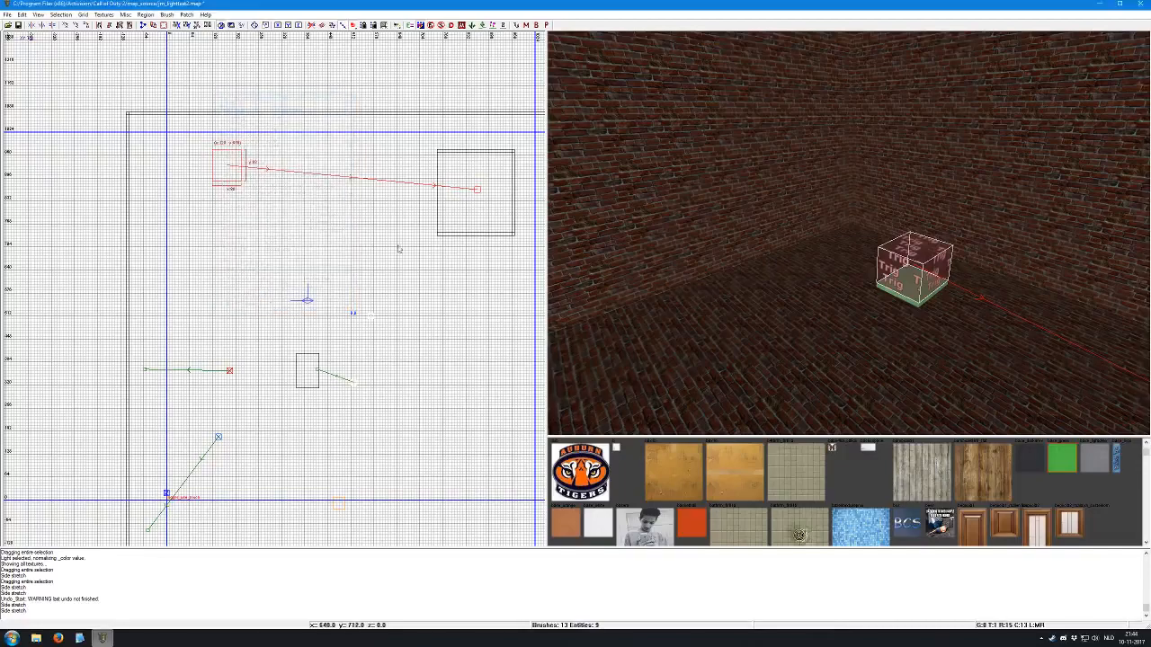
right_click(831, 260)
key(Escape)
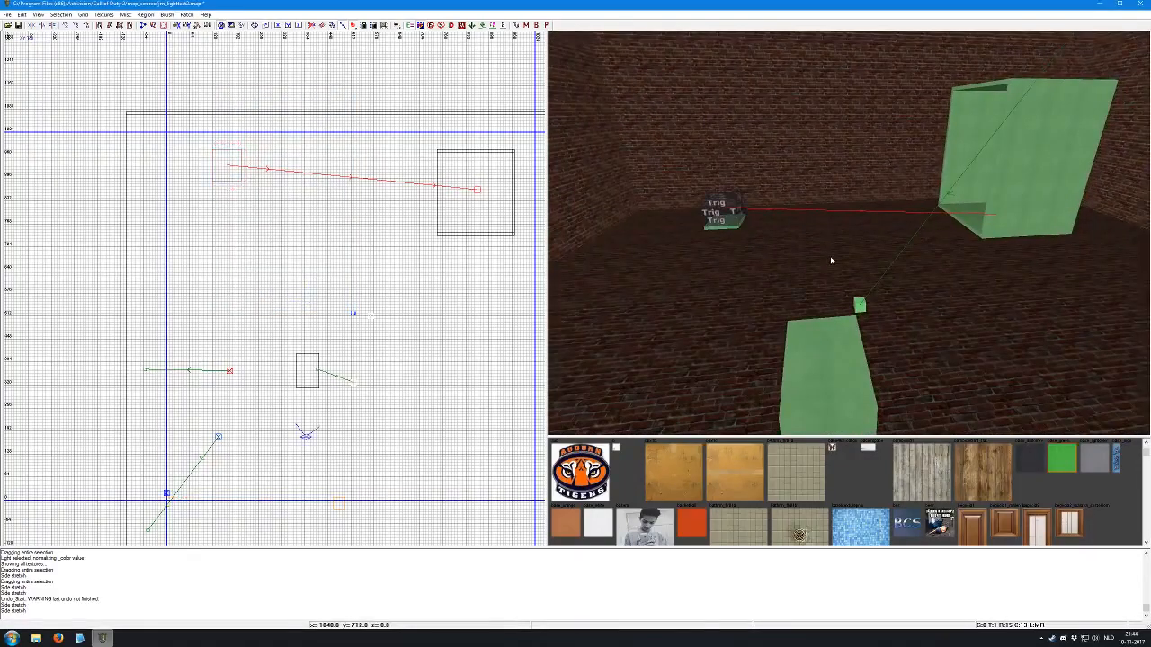
Duplicate the plate, its trigger, the open box and its script_origin, and place the copies alongside the originals with a small gap between the boxes
right_click(761, 258)
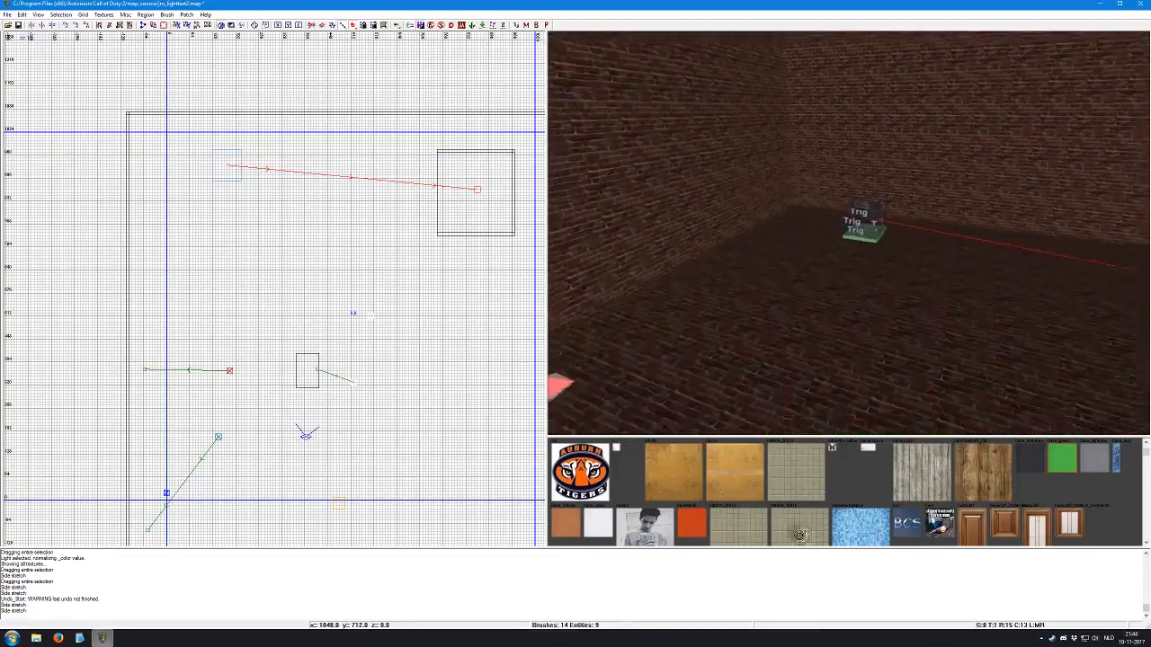
right_click(794, 278)
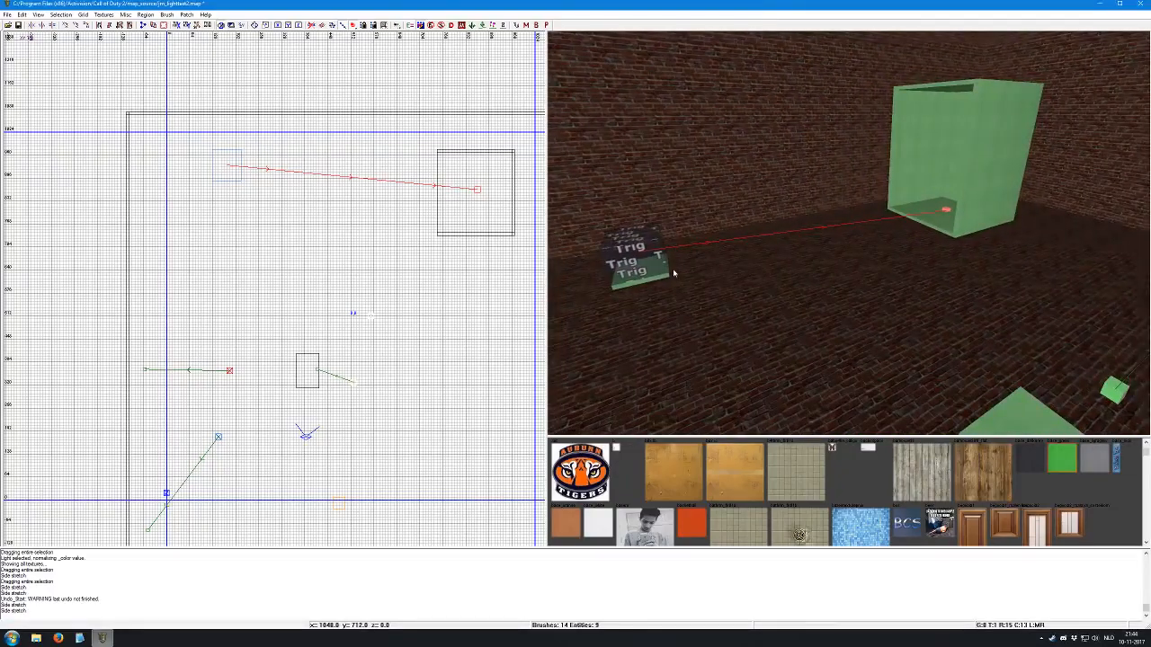
shift+click(673, 272)
shift+click(649, 262)
shift+click(804, 288)
shift+click(971, 218)
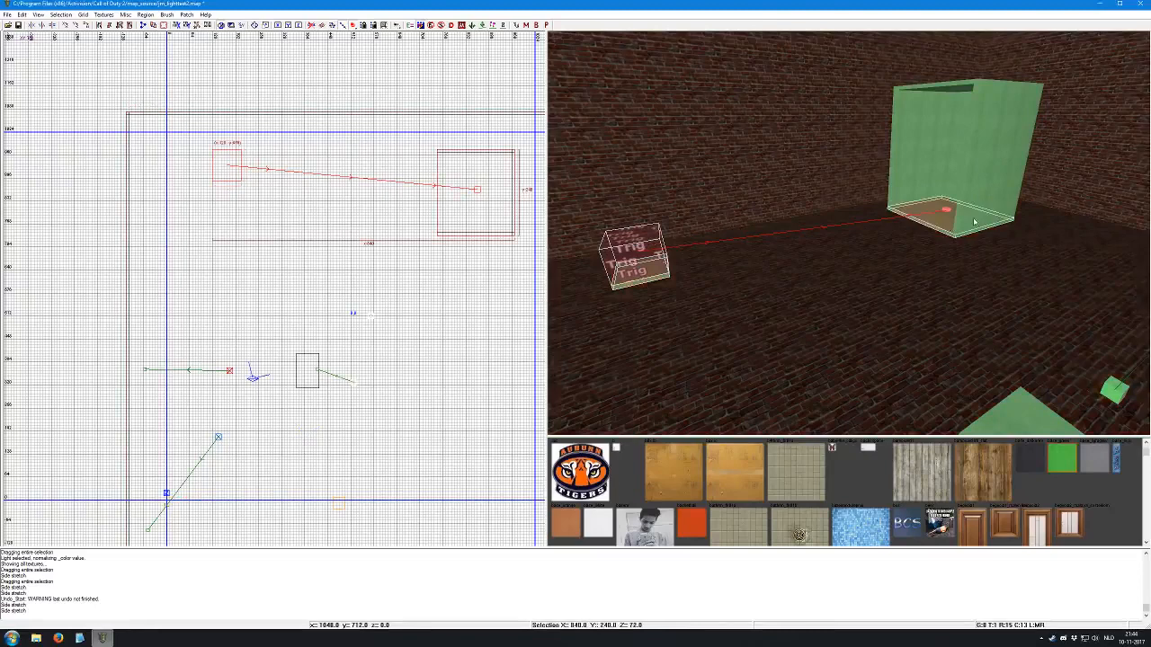
shift+click(959, 144)
shift+click(946, 211)
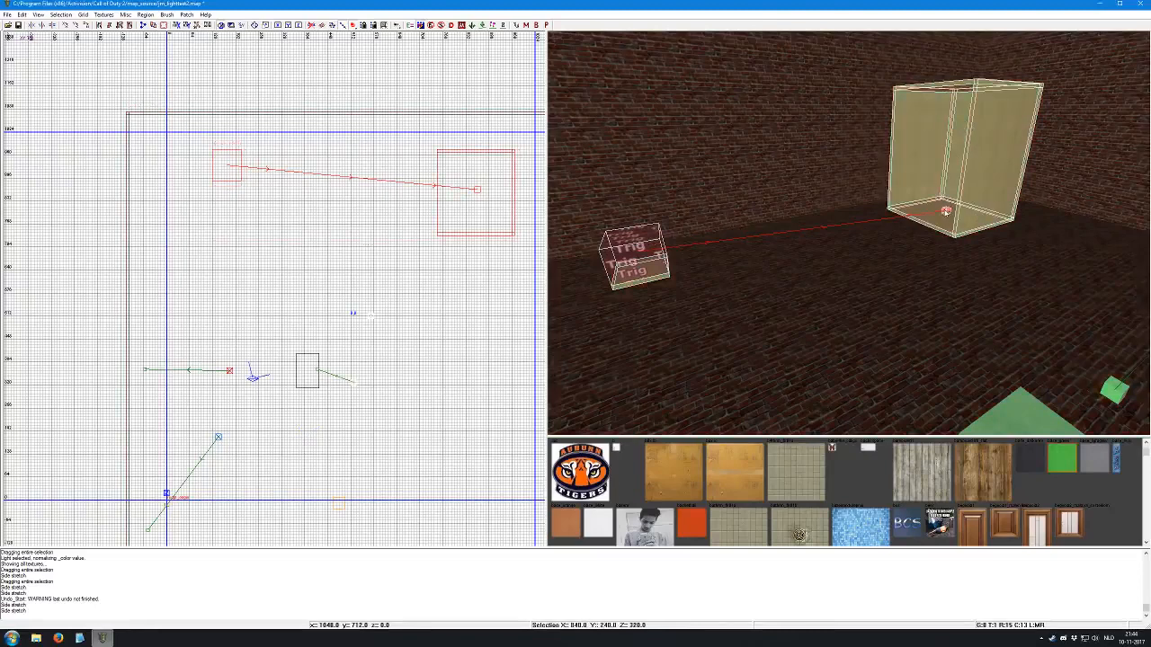
right_click(774, 279)
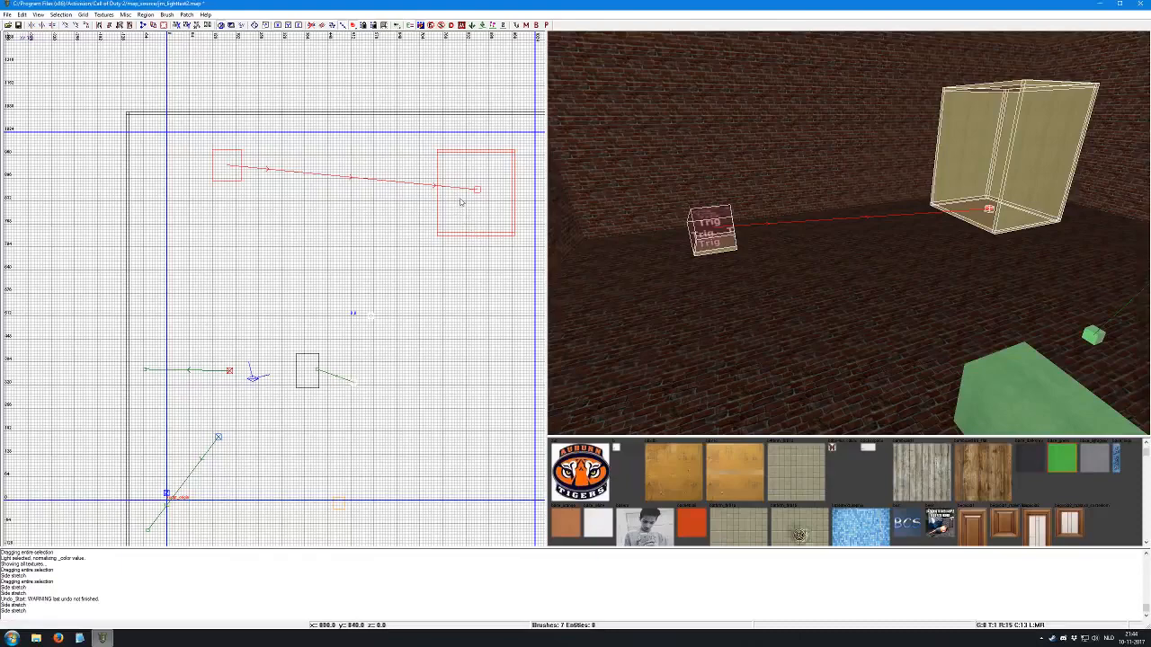
key(space)
drag(475, 189, 468, 283)
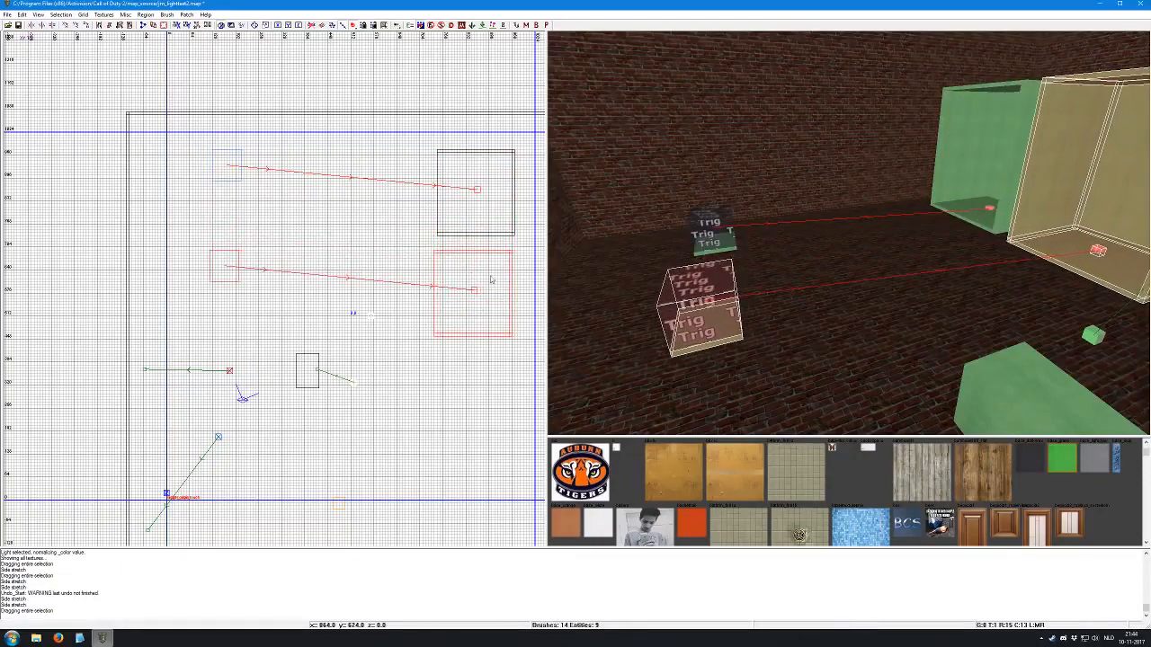
right_click(684, 270)
key(Escape)
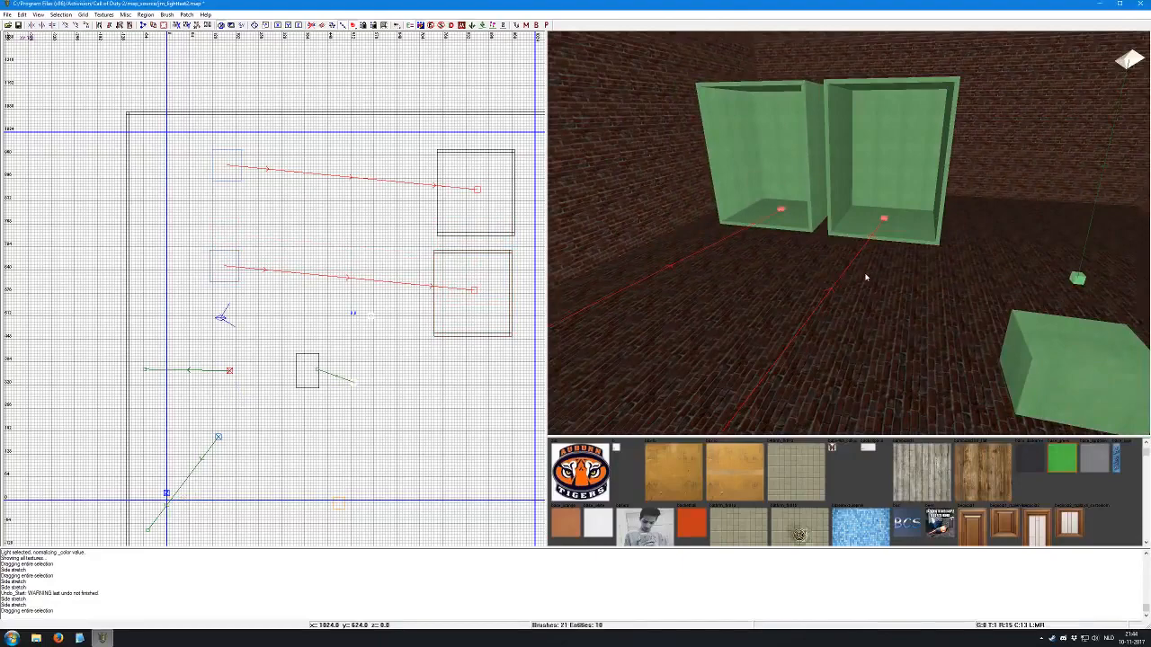
Try to change the duplicated use-touch trigger directly into a trigger_multiple entity
right_click(860, 272)
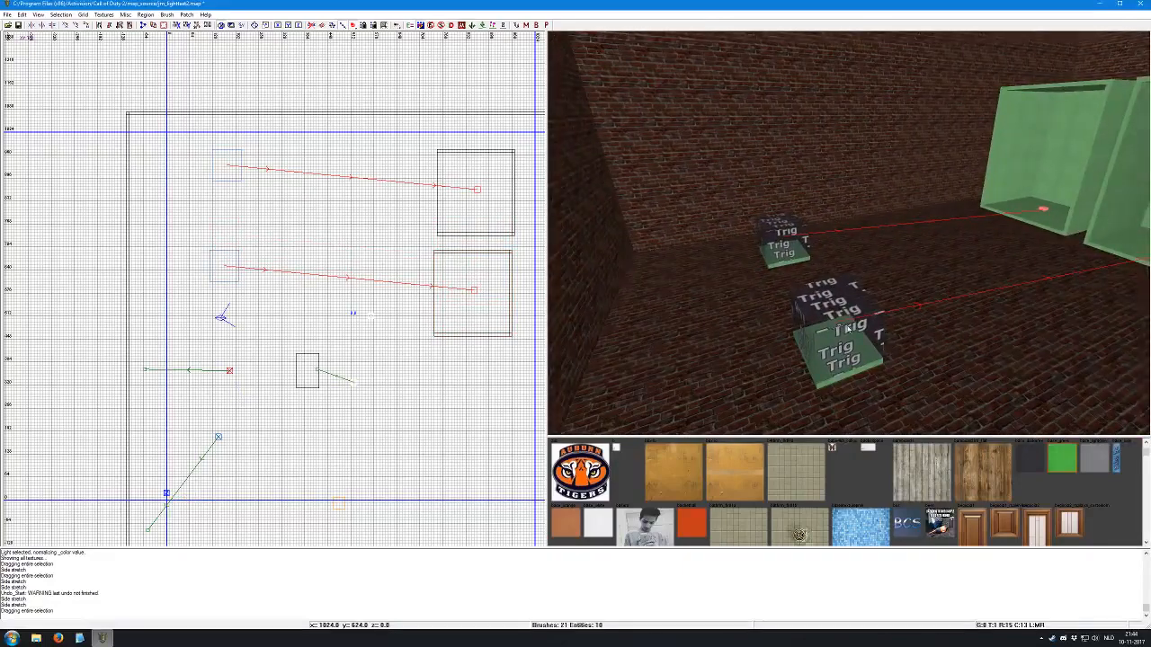
shift+click(841, 338)
right_click(405, 280)
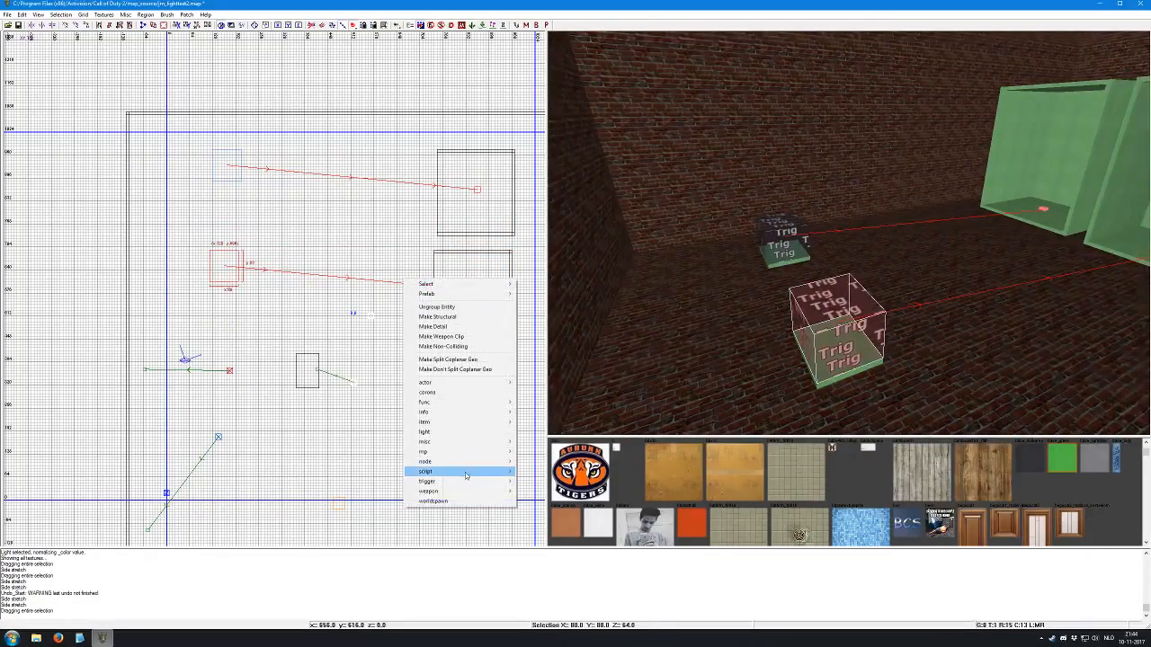
mouse_move(454, 490)
click(540, 530)
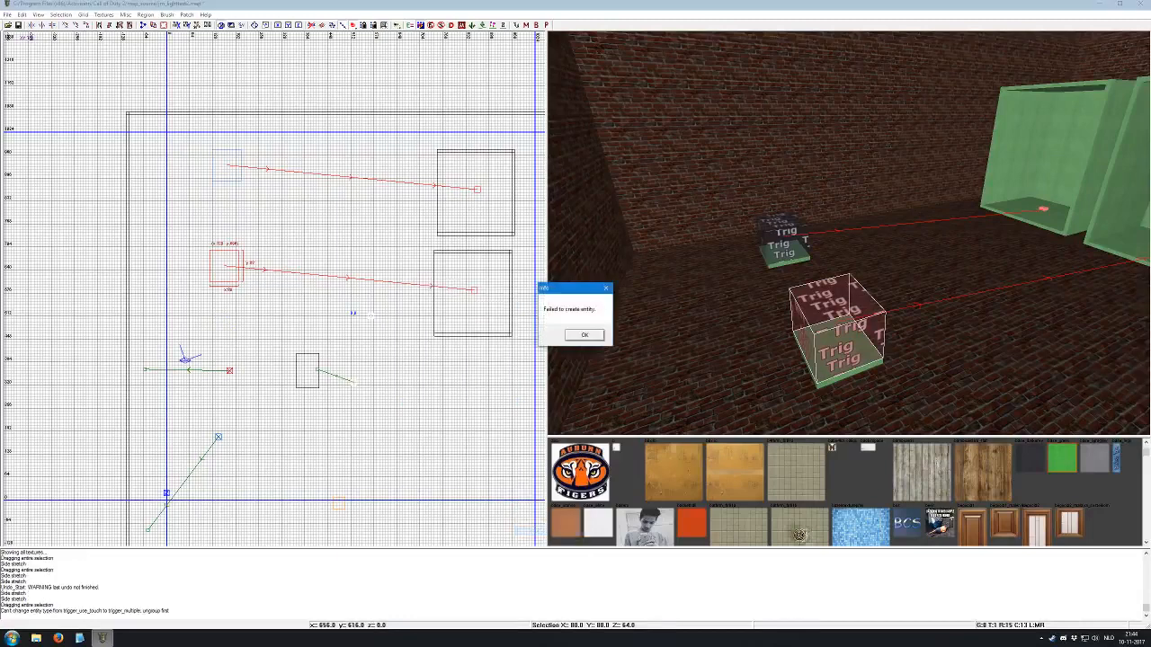
click(585, 334)
Ungroup the duplicated trigger, convert its brush to a trigger_multiple entity, and deselect it
right_click(231, 273)
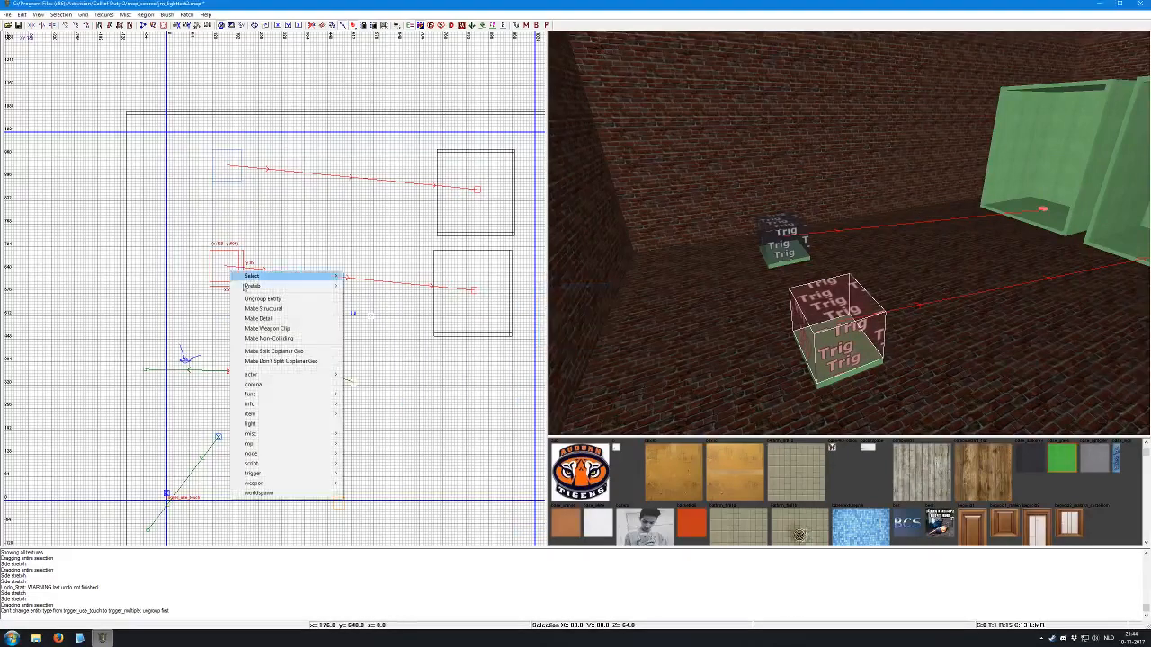
click(303, 297)
right_click(277, 285)
mouse_move(342, 486)
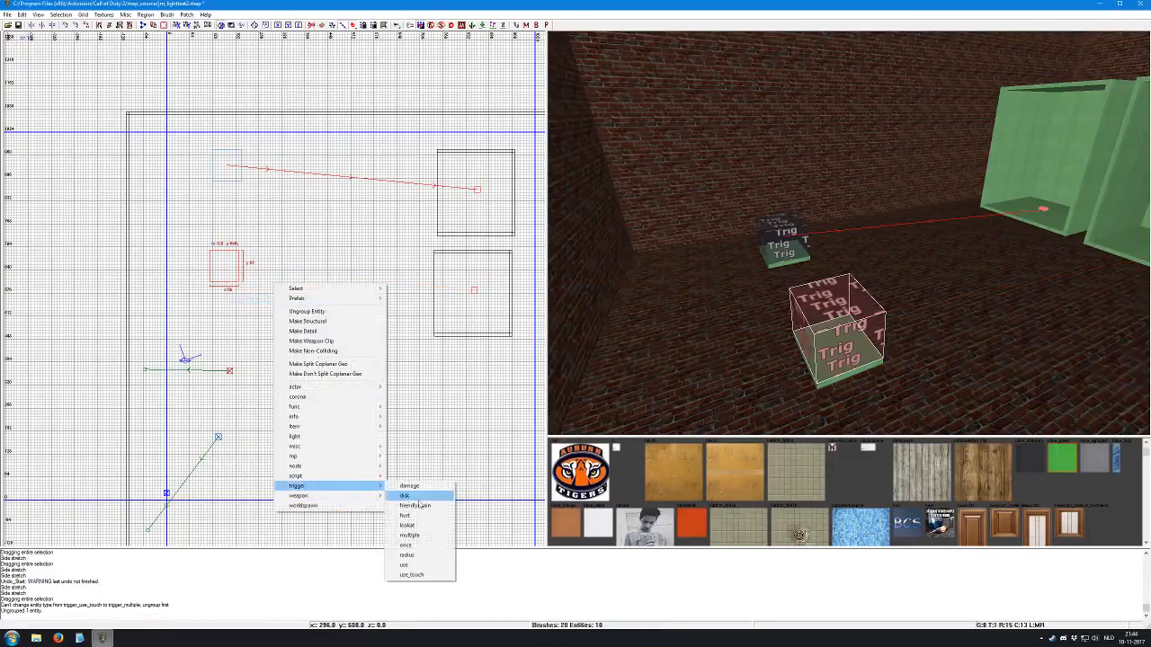
click(411, 536)
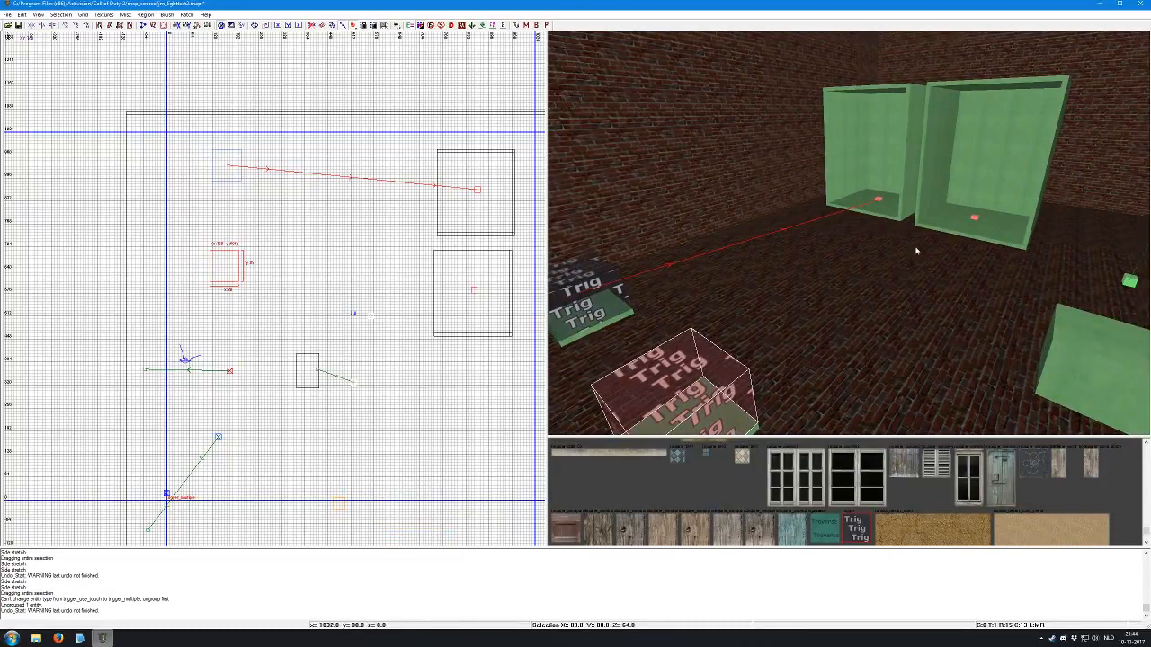
key(Escape)
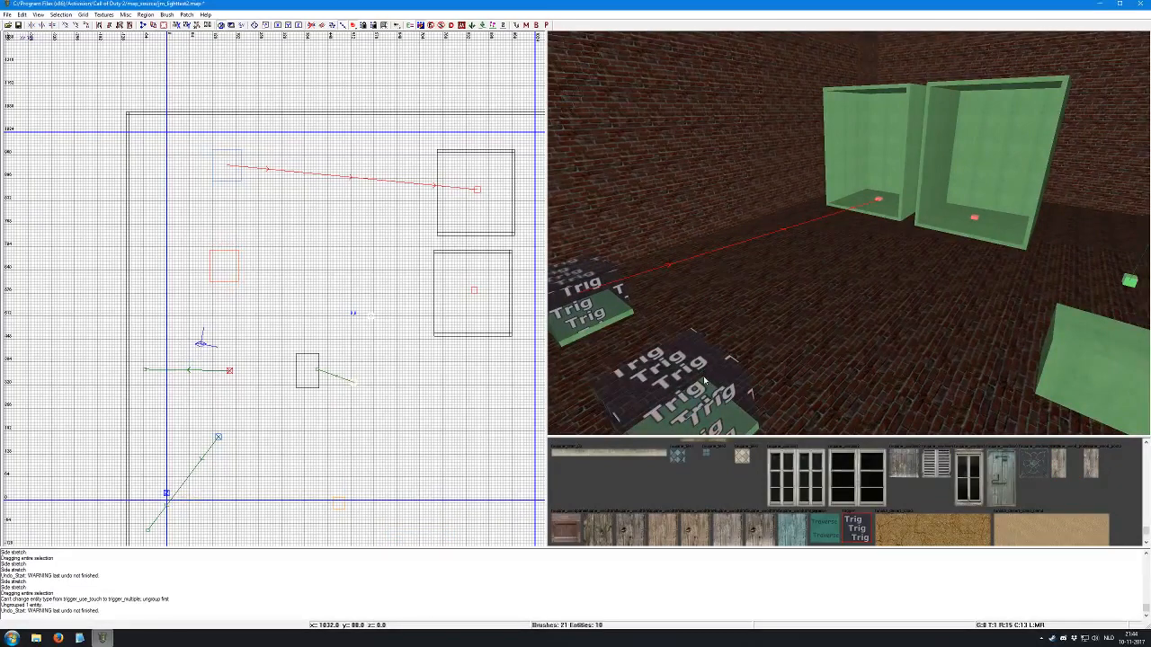
Connect the new trigger_multiple to the script_origin inside the second open box, with the trigger as the source
click(693, 394)
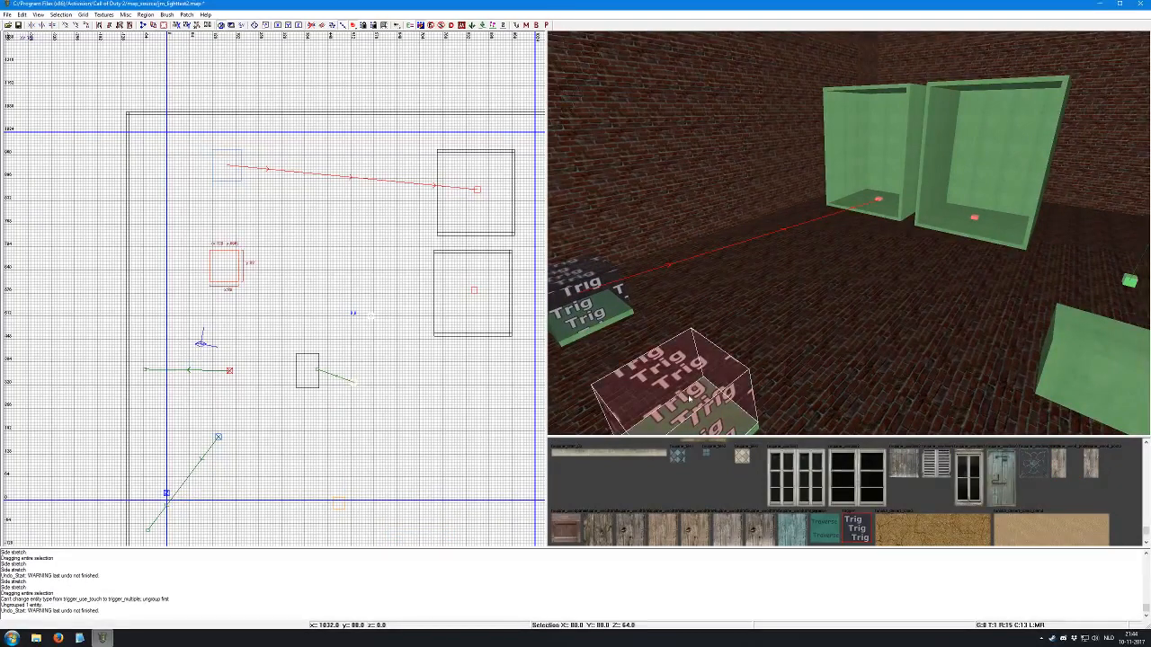
shift+click(974, 218)
key(ctrl+k)
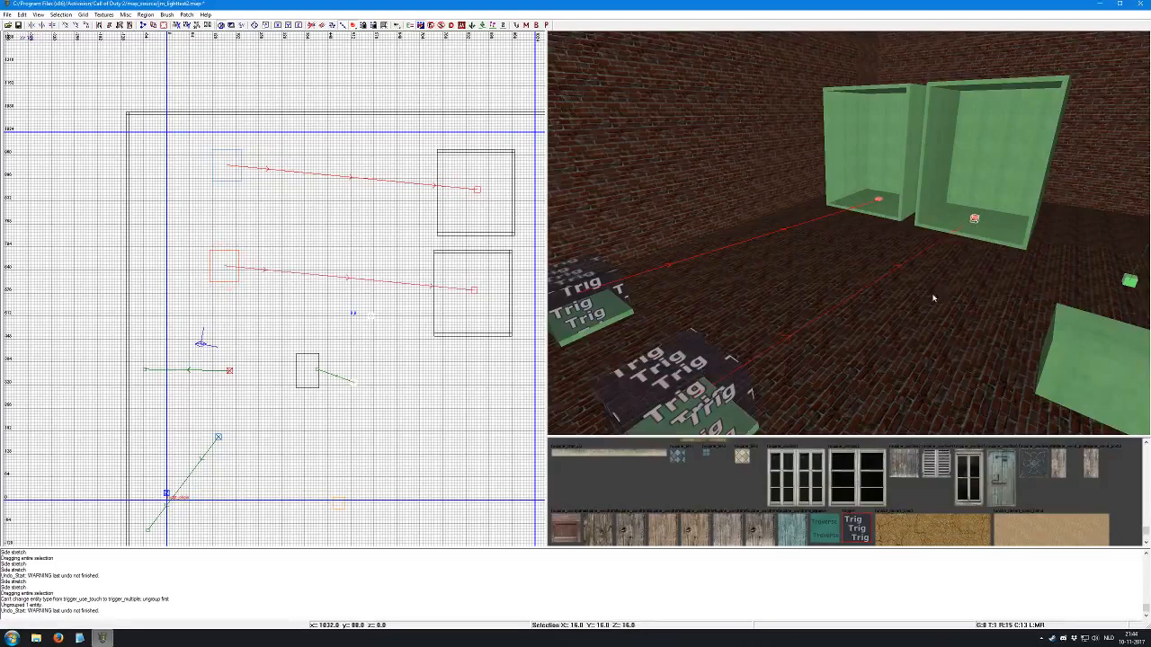
Set the angle of the script_origin inside the original open box to 180 in its entity properties
key(Up)
key(Up)
key(Up)
key(Up)
key(Up)
key(Up)
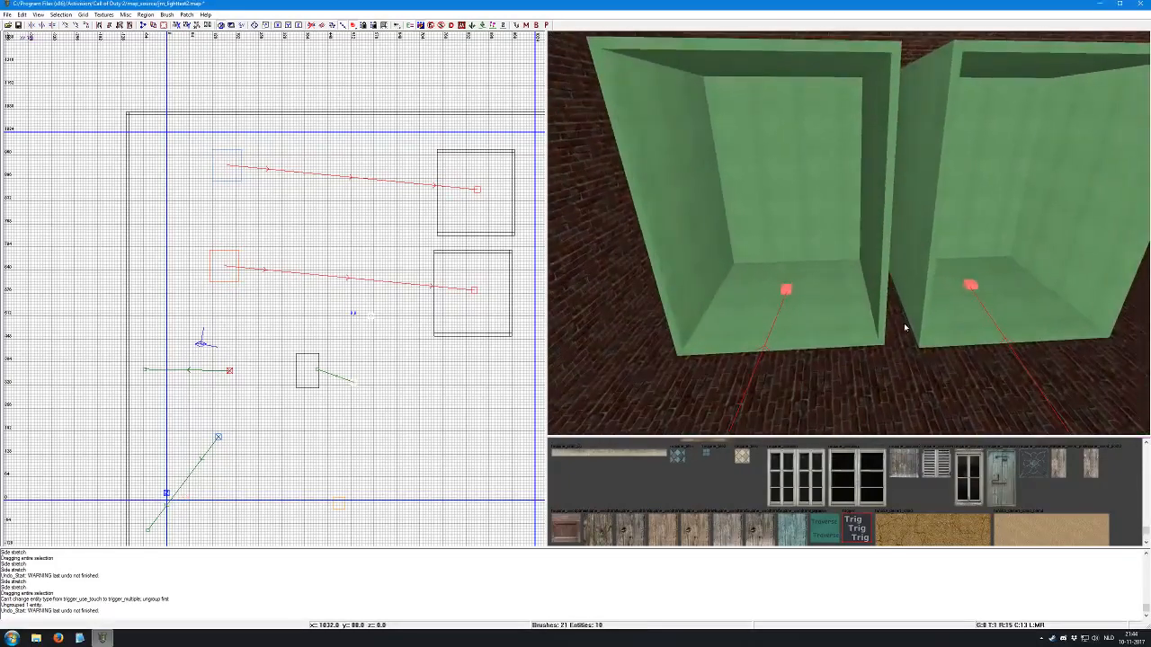
shift+click(787, 290)
key(n)
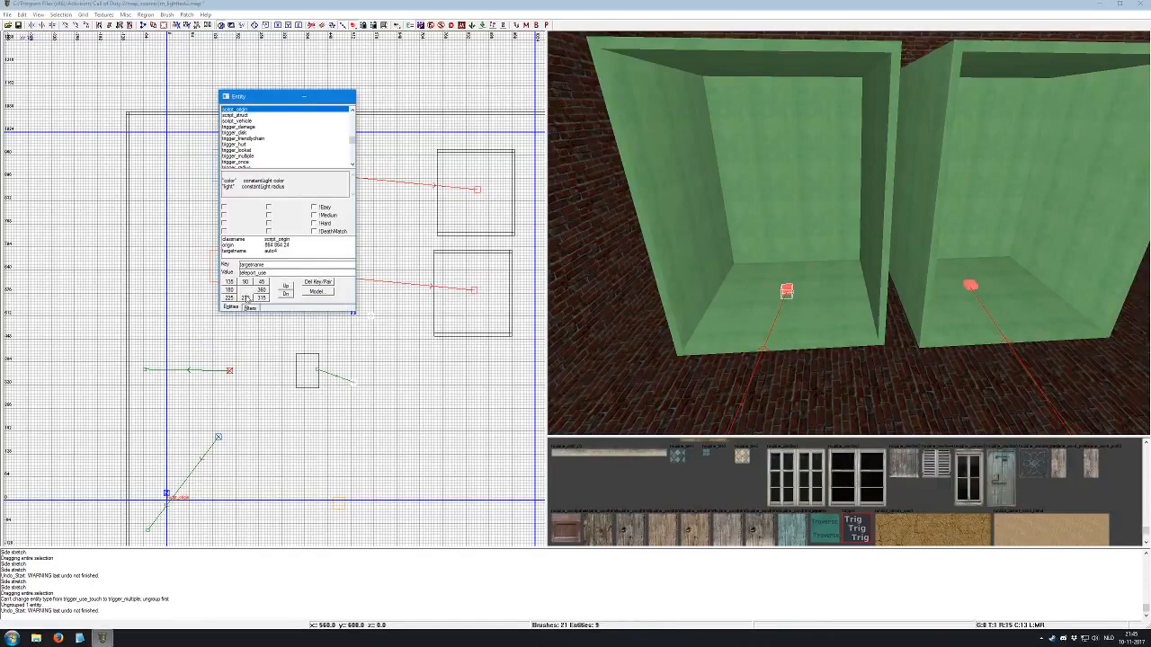
key(Escape)
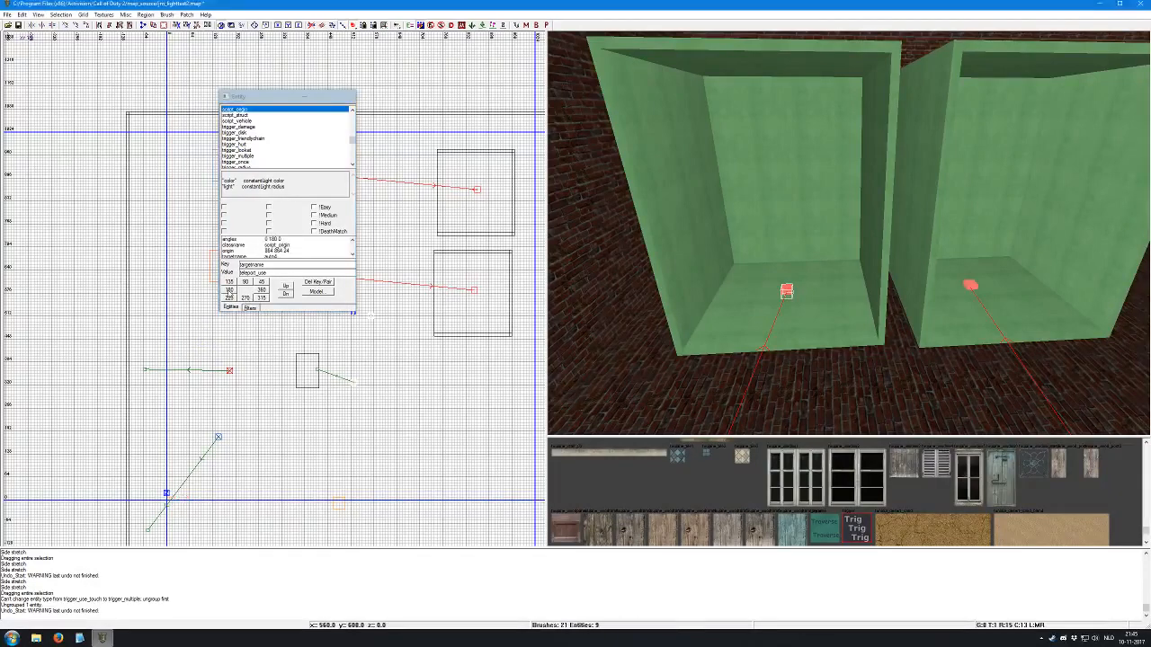
click(261, 288)
click(230, 290)
Examine the direction arrow on the original box's script_origin from several sides and close its entity properties
right_click(757, 360)
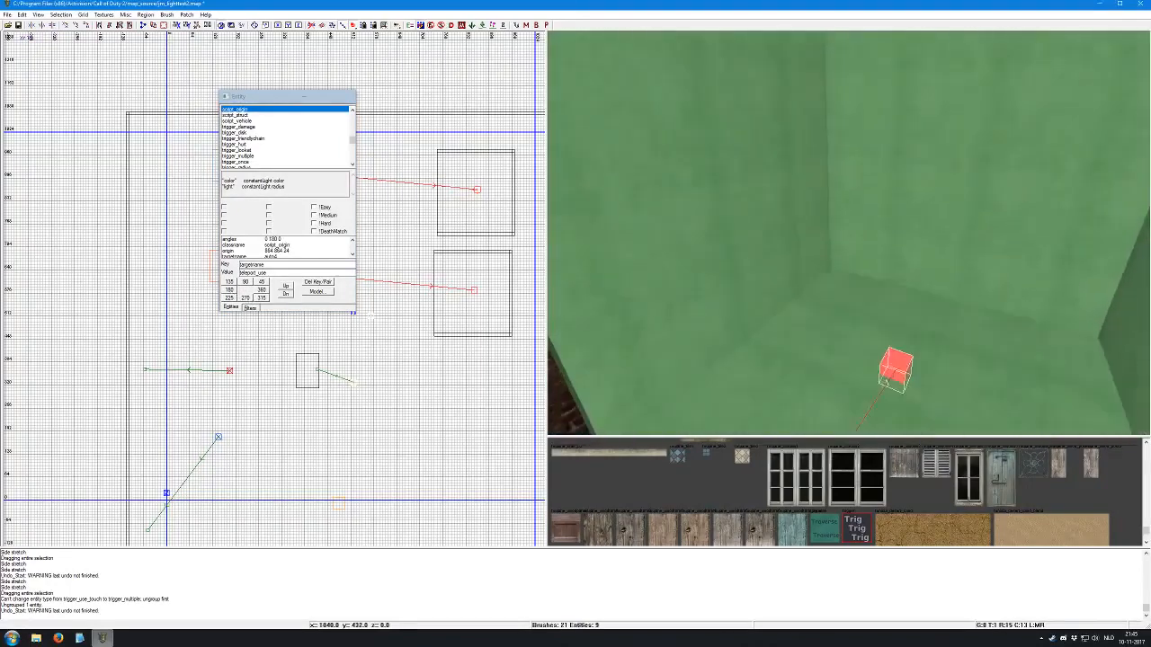
right_click(819, 359)
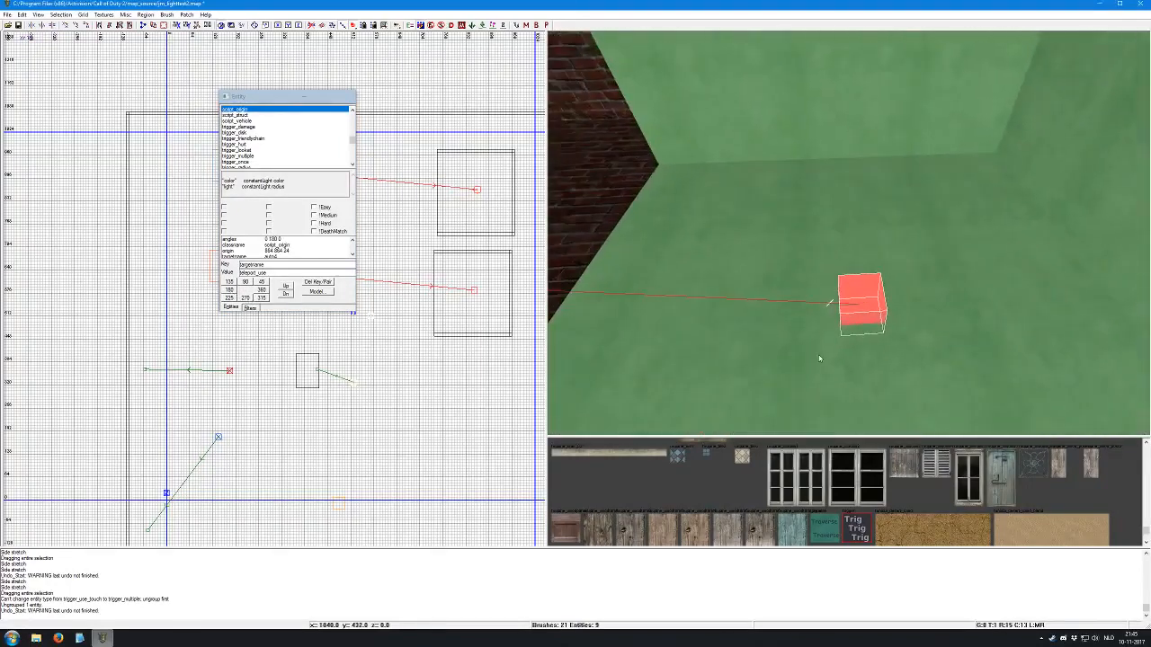
right_click(855, 323)
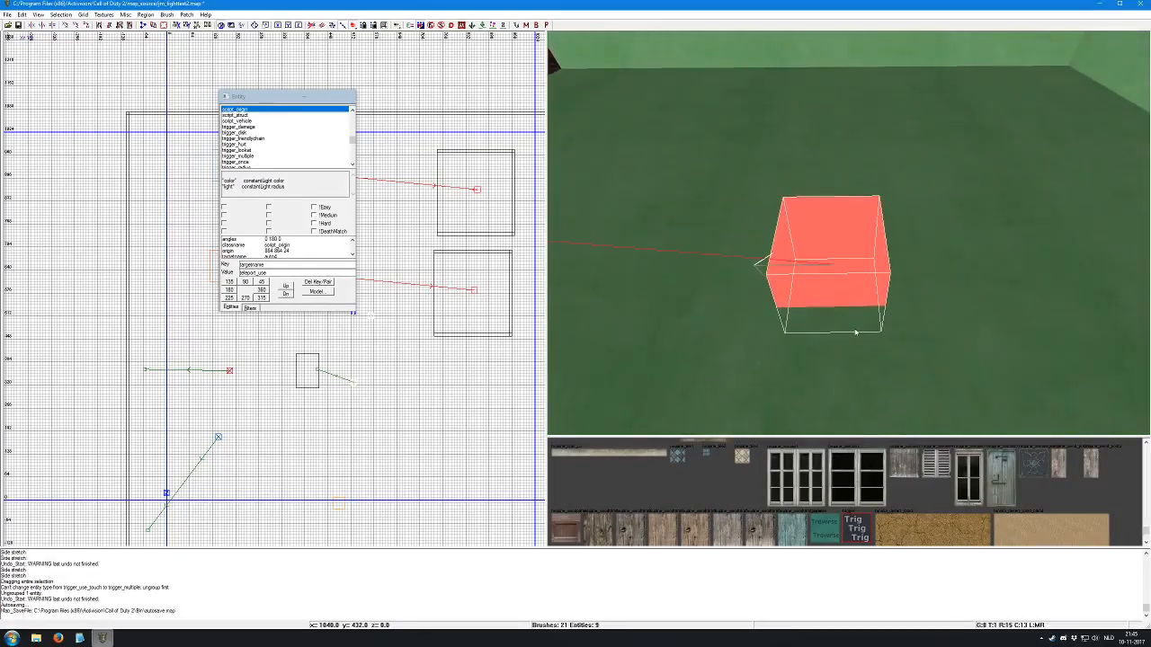
right_click(860, 335)
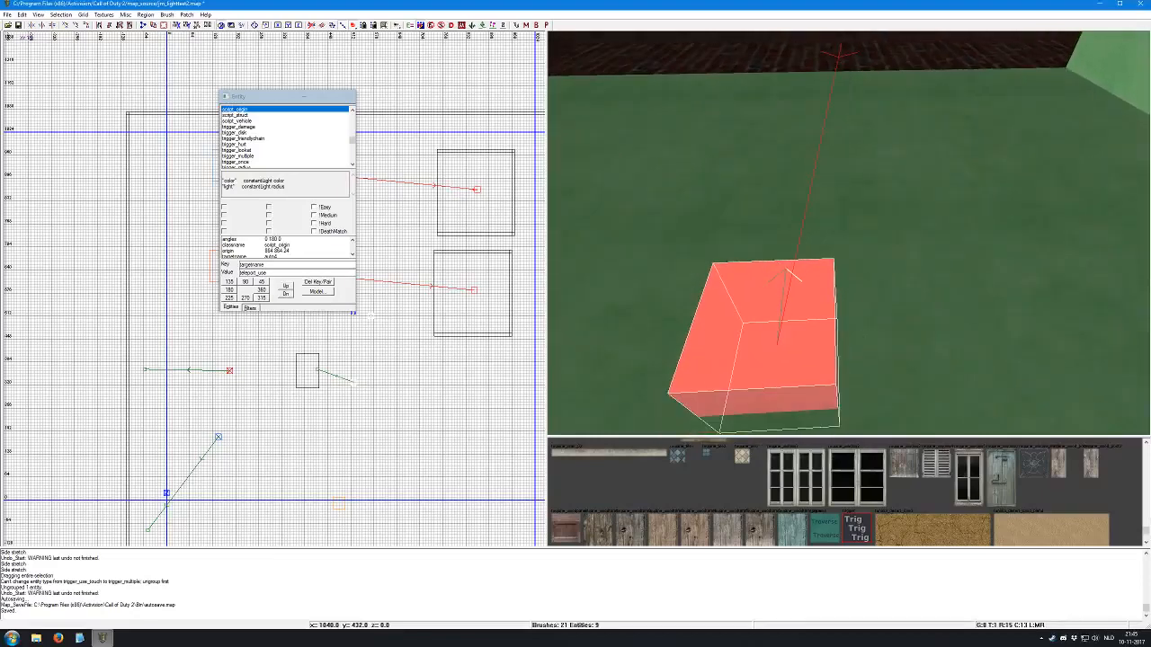
right_click(846, 338)
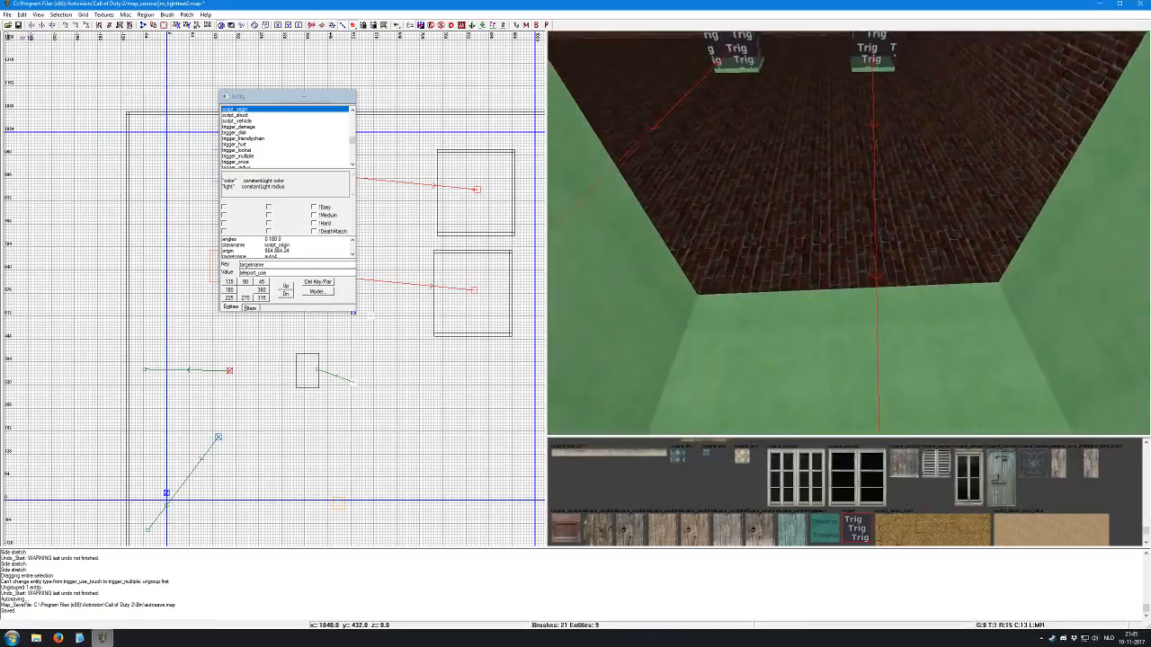
key(n)
right_click(860, 295)
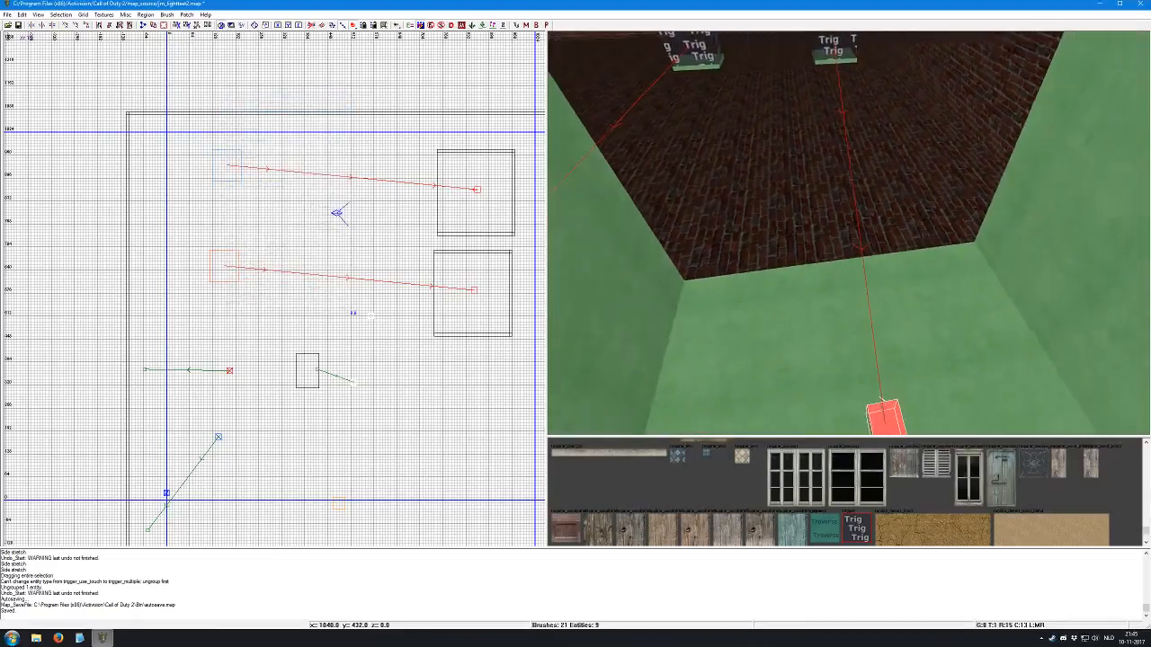
right_click(881, 321)
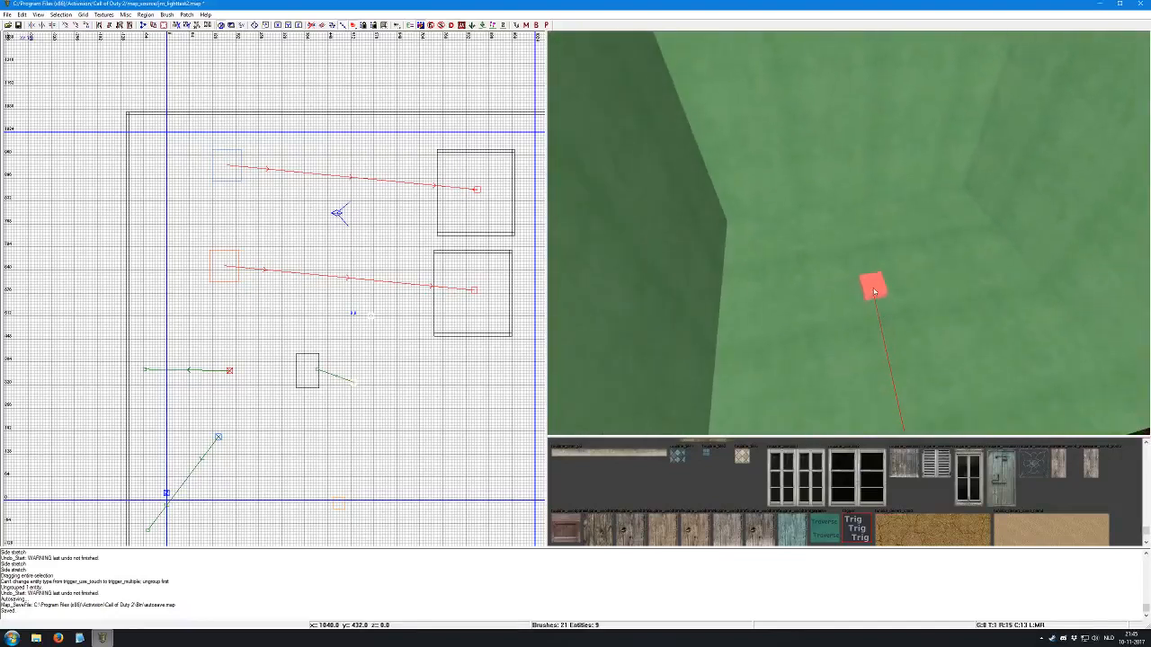
Set the angle of the script_origin inside the second open box to 270 and check its direction arrow
shift+click(874, 288)
key(n)
click(261, 291)
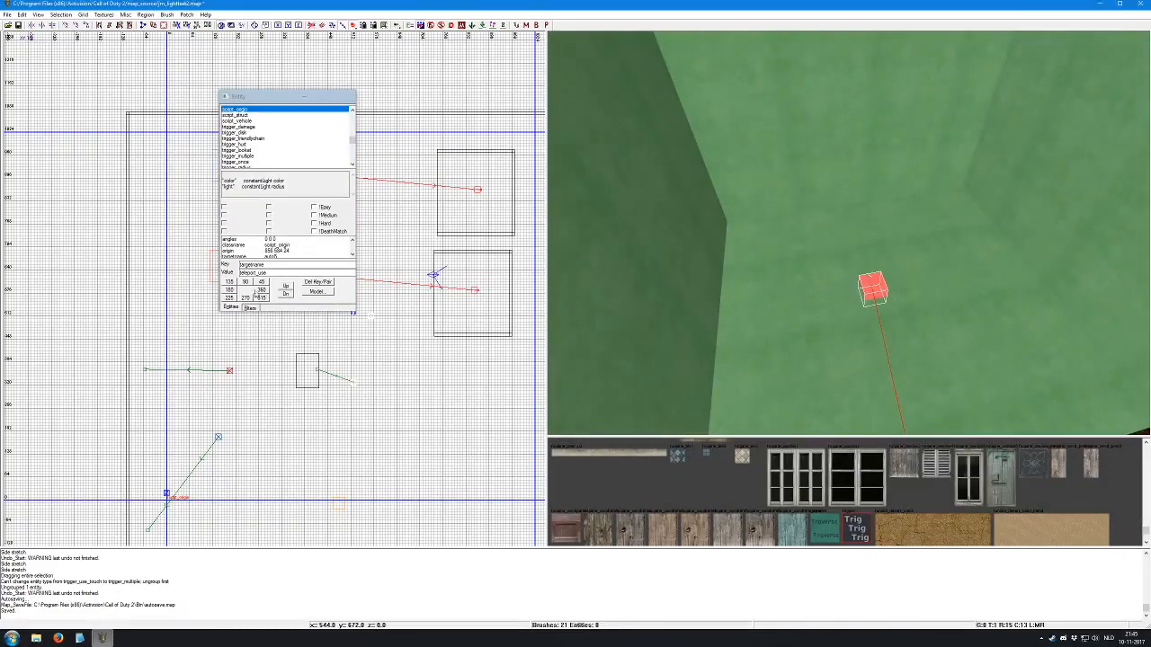
click(230, 290)
click(246, 298)
key(n)
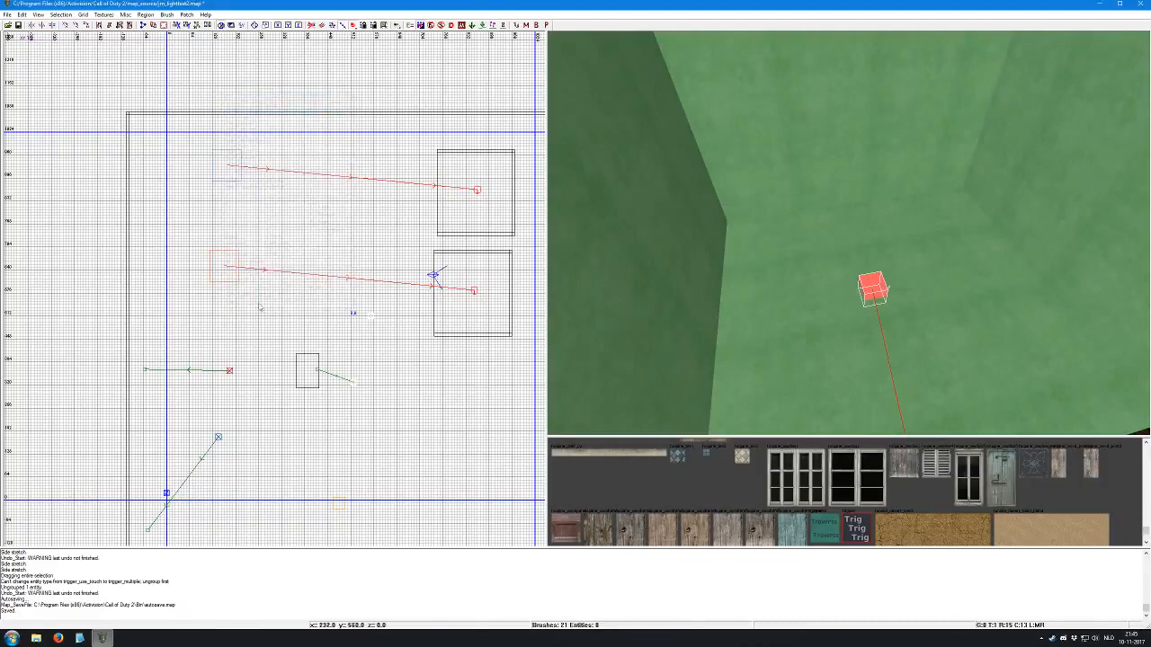
right_click(684, 311)
key(Up)
right_click(734, 307)
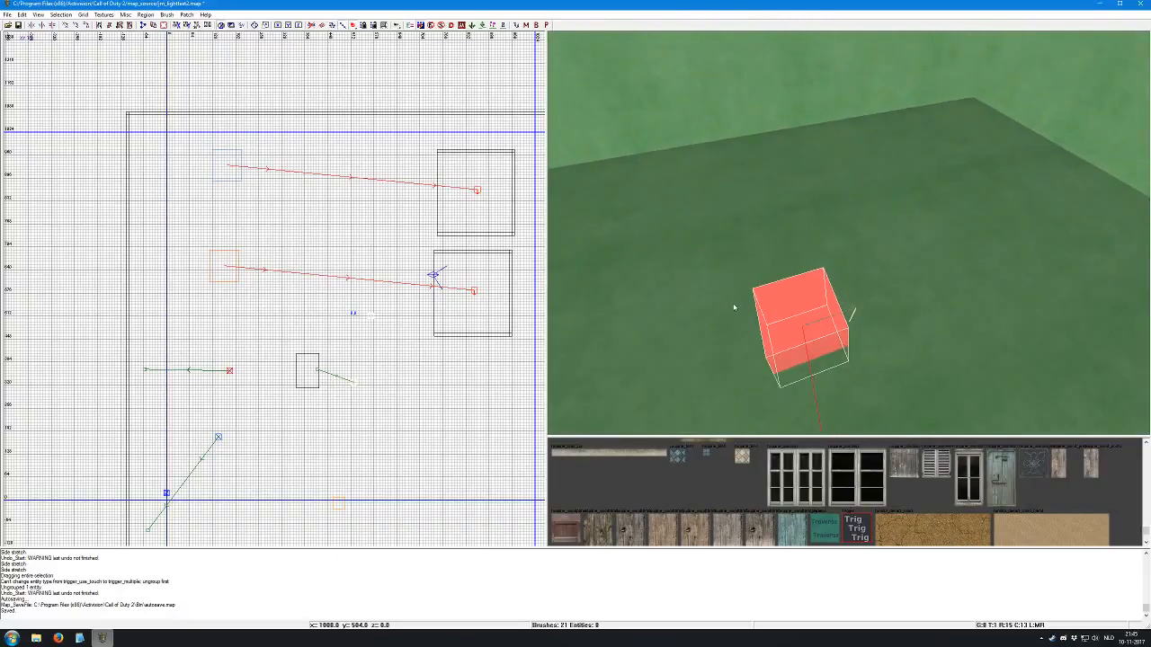
right_click(743, 309)
key(Down)
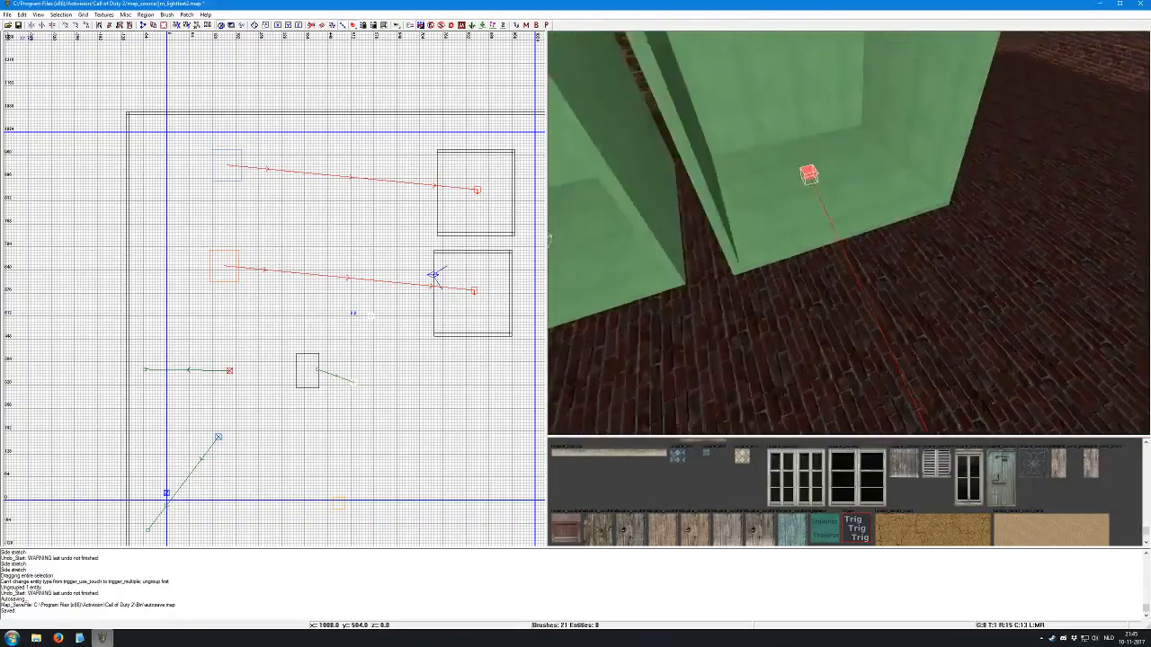
Set the angle of the script_origin inside the northern open box to 270 in its entity properties
right_click(779, 294)
key(Escape)
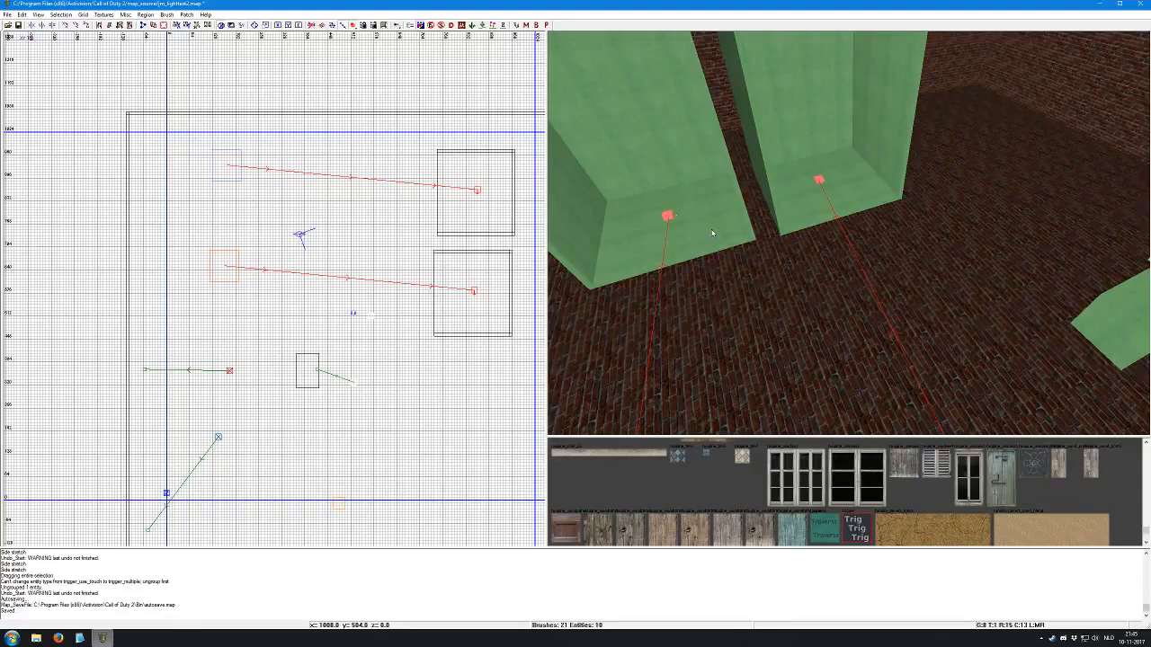
right_click(675, 207)
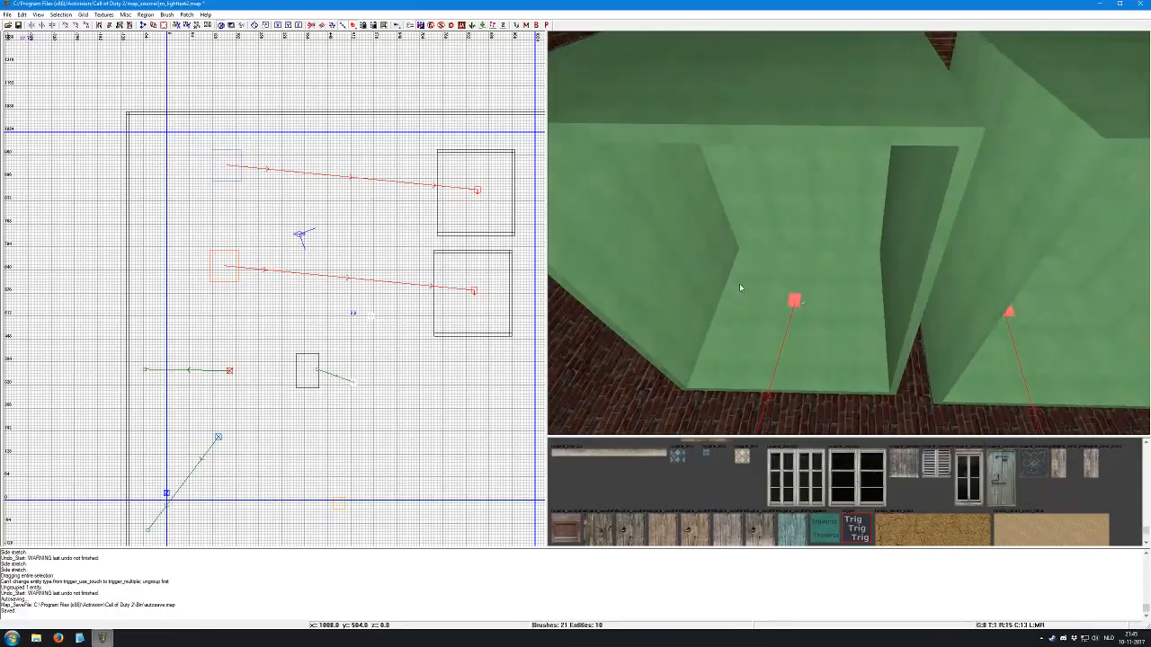
shift+click(796, 302)
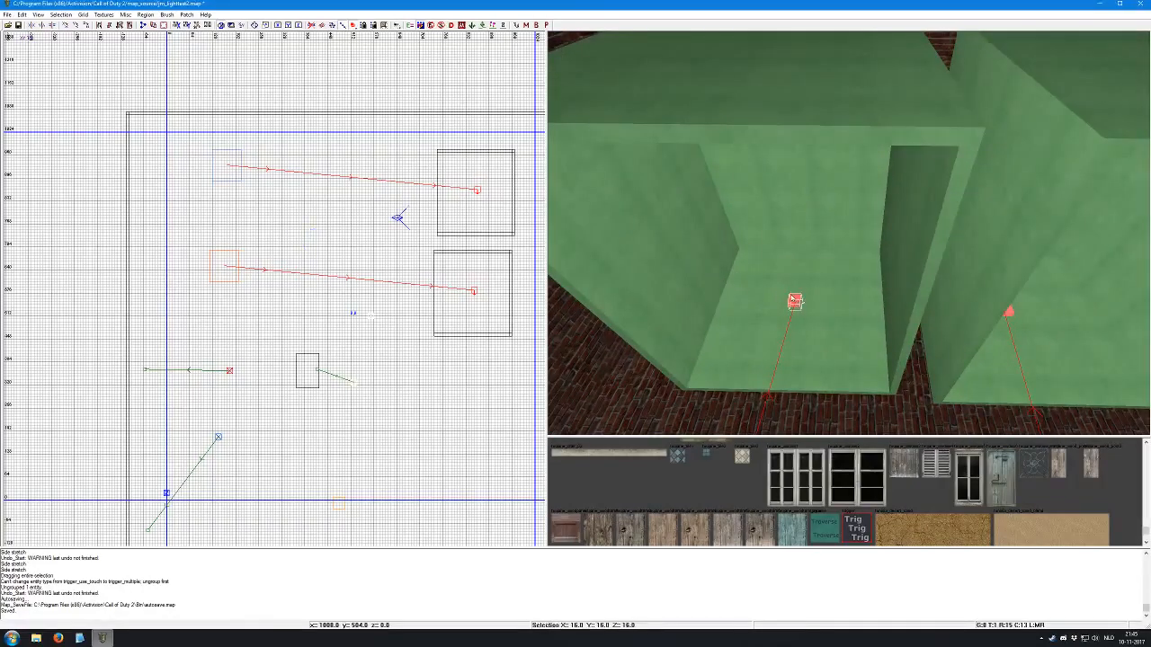
key(n)
click(244, 297)
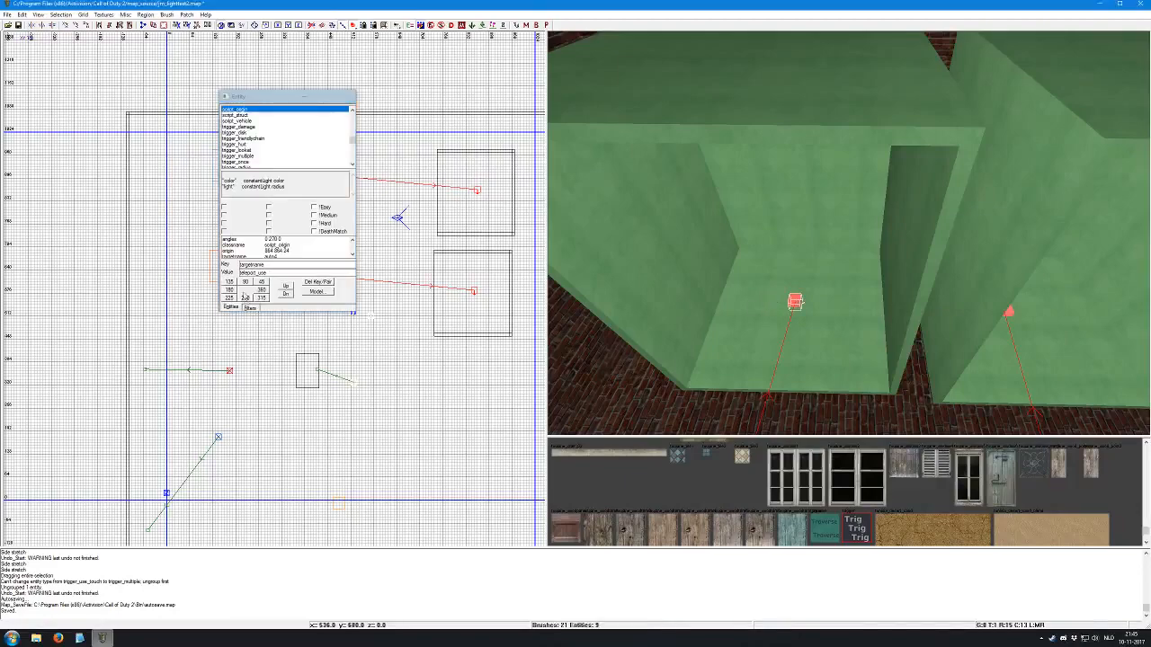
key(n)
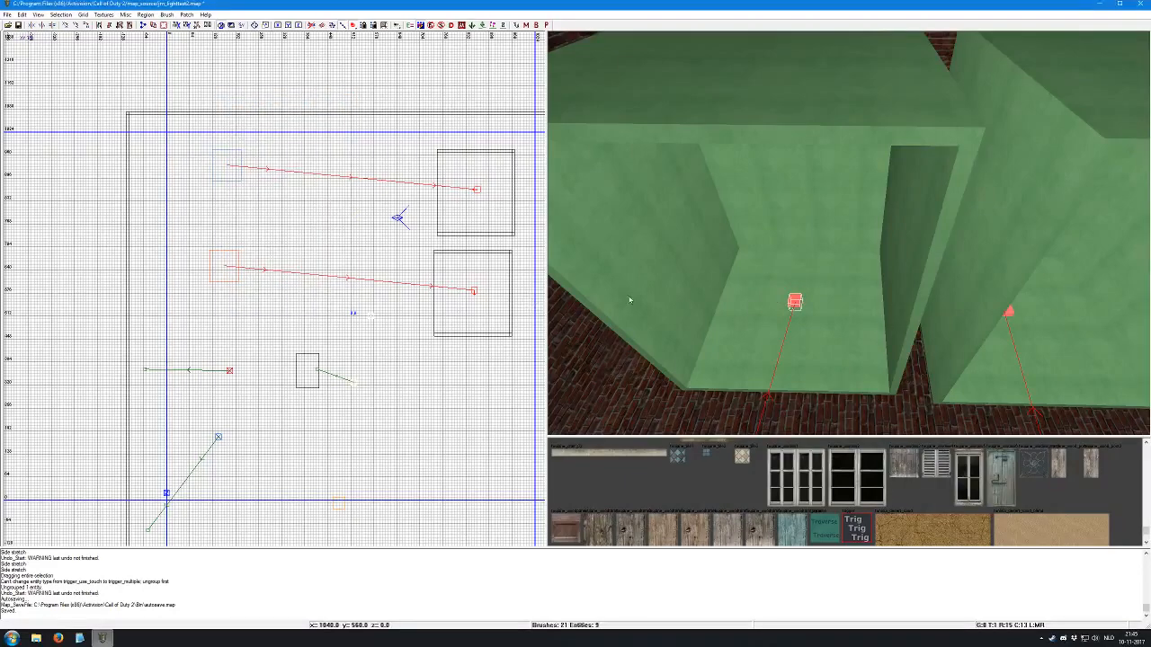
key(Escape)
Draw a floor brush 144 units long south of the open boxes, apply the boxes' green texture, and thin it to 8 units
right_click(792, 276)
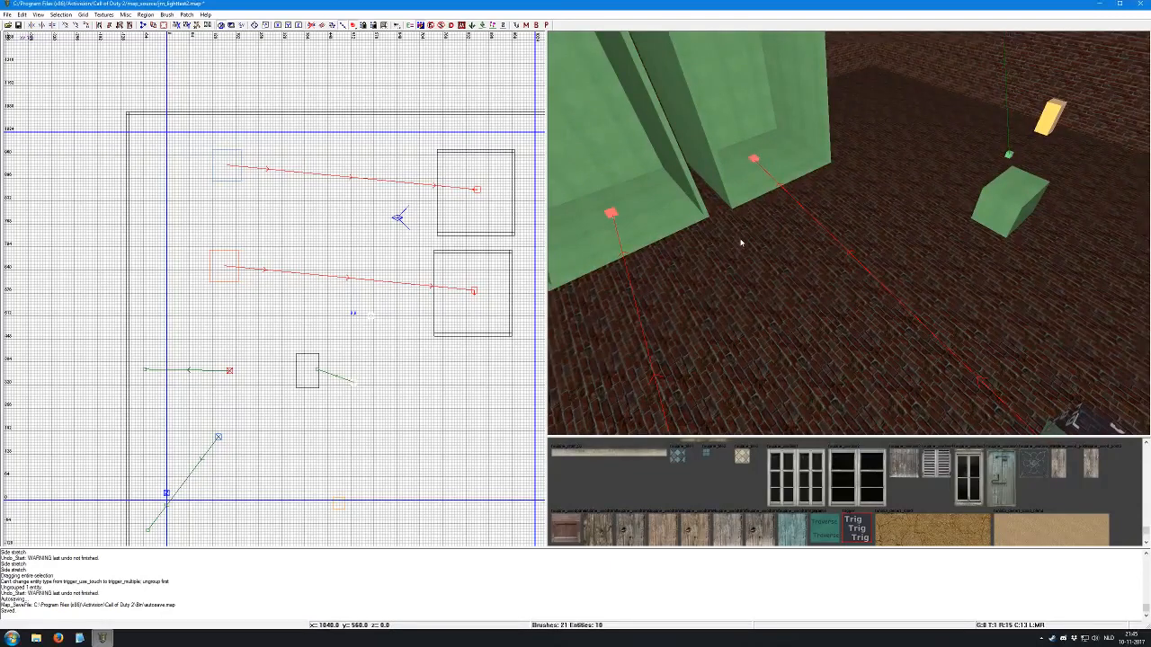
right_click(820, 246)
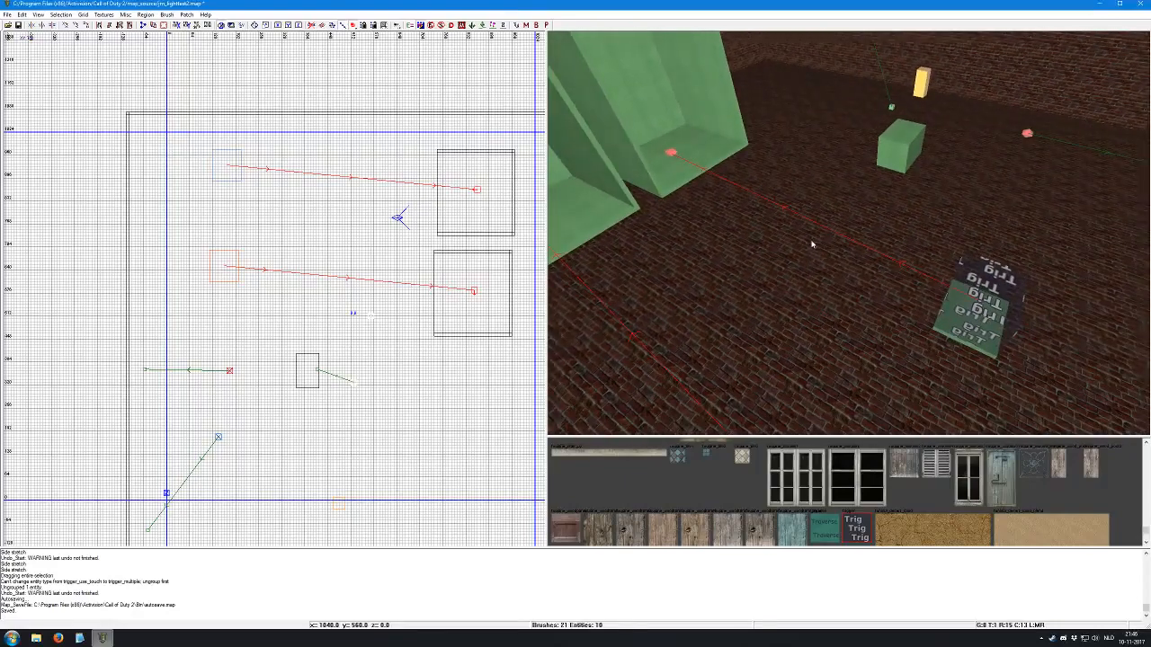
right_click(812, 244)
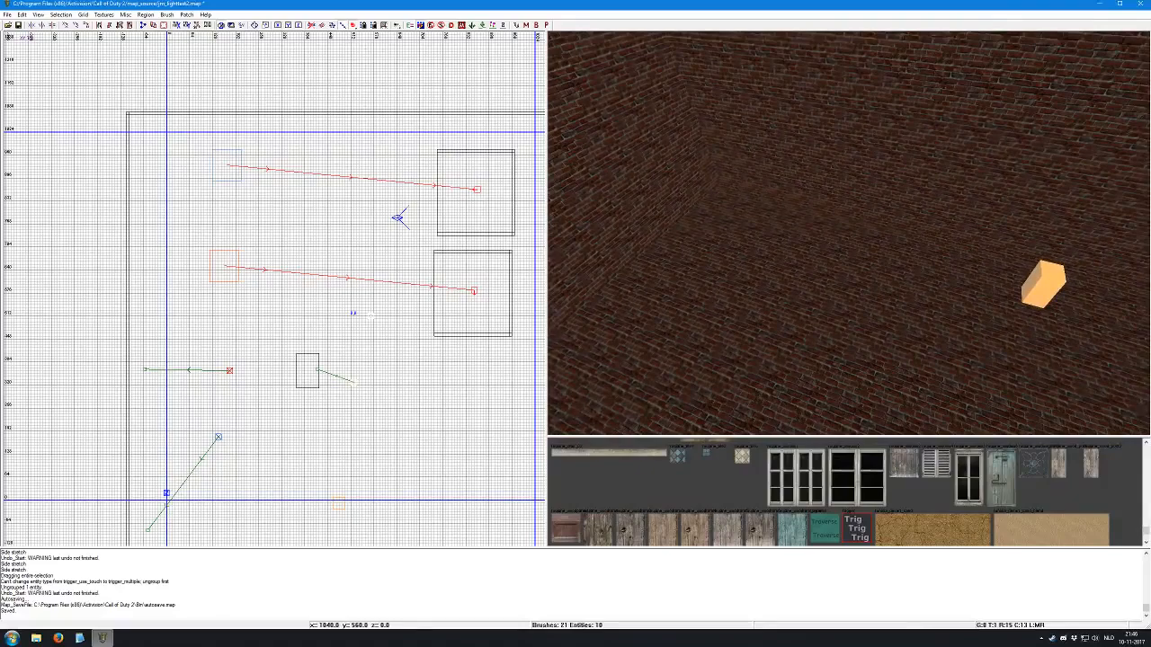
right_click(812, 294)
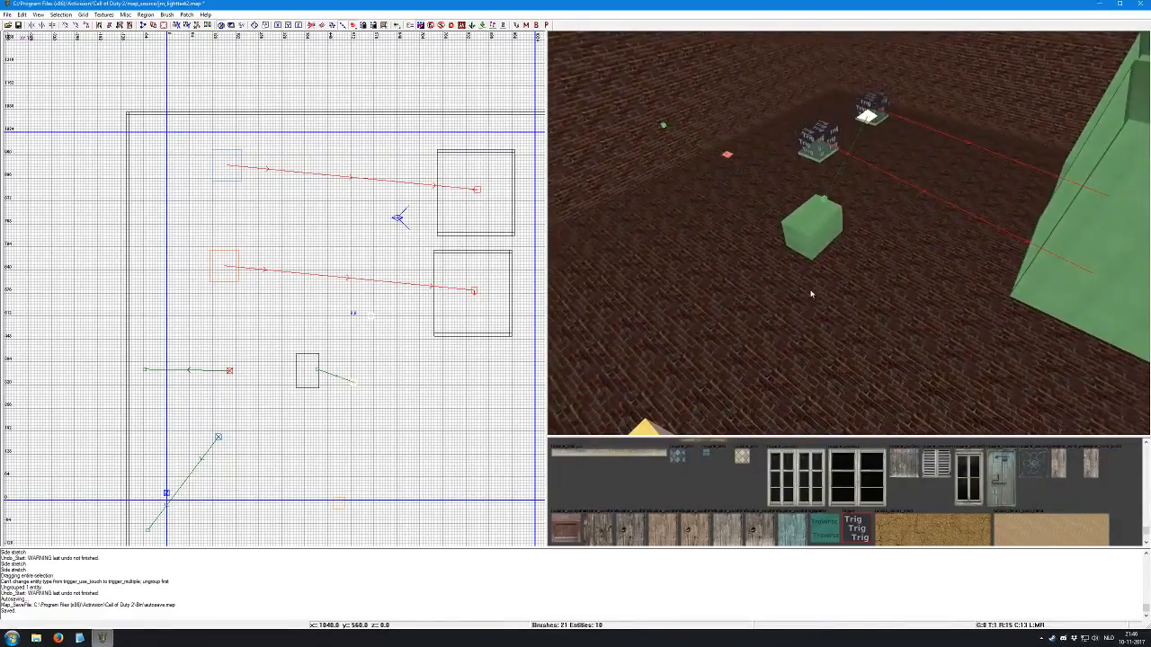
scroll(426, 344, down, 1)
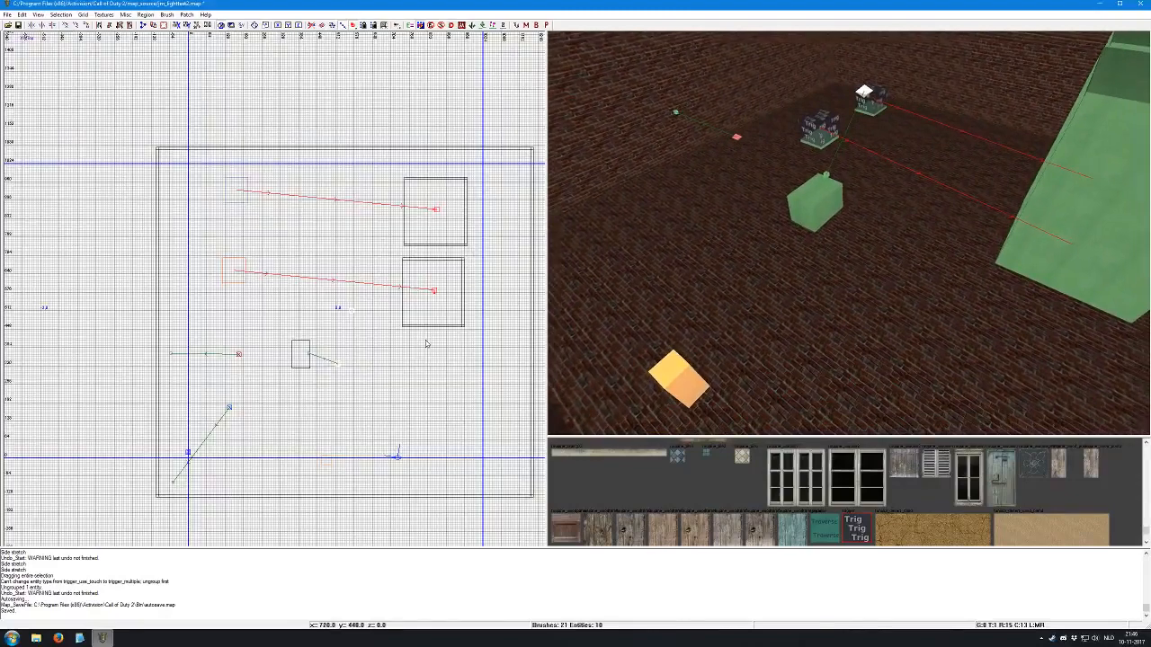
right_click(426, 344)
drag(363, 341, 382, 384)
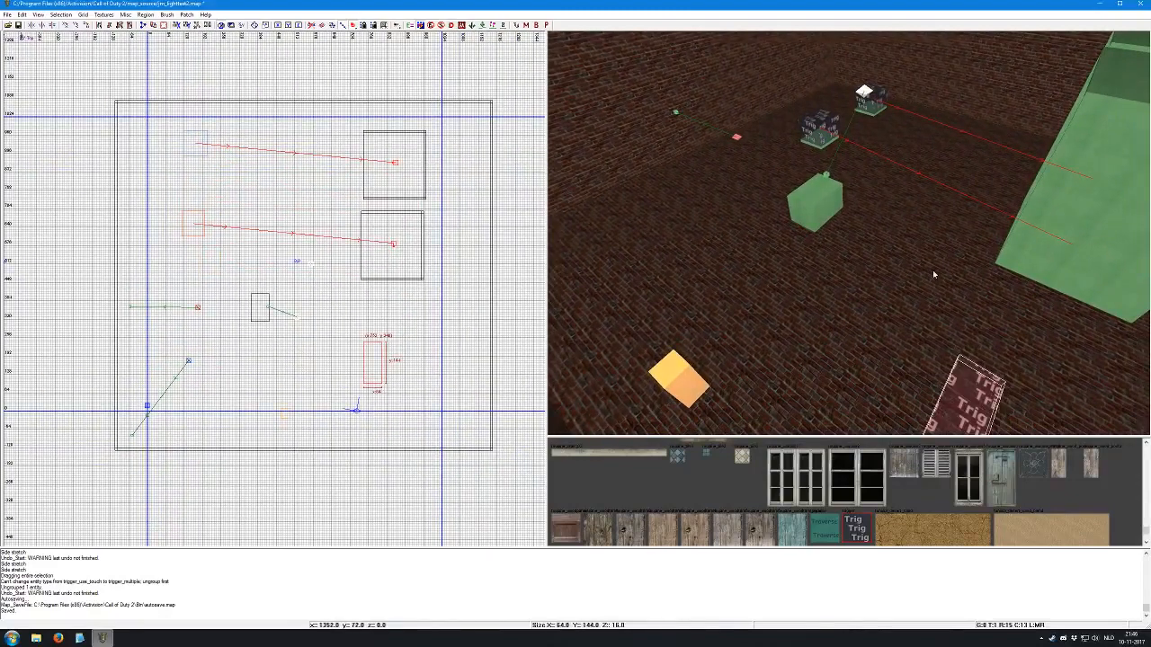
middle_click(1032, 257)
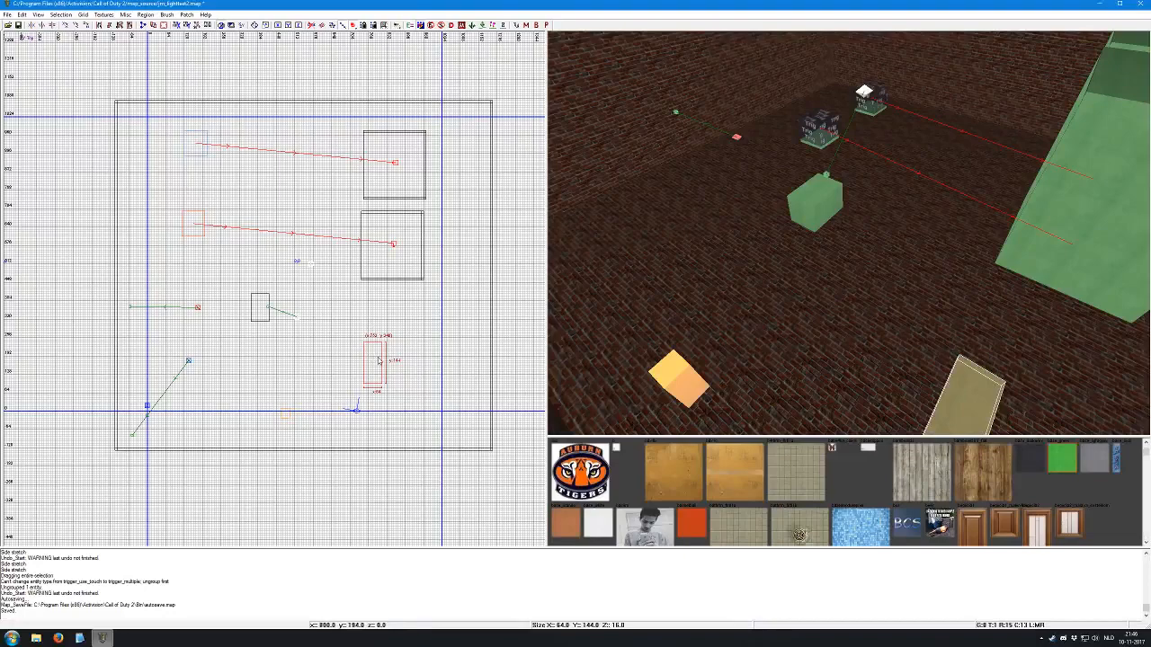
drag(408, 367, 388, 367)
Duplicate the base brush, rotate the copy upright, and place one post at each end of the base
right_click(684, 349)
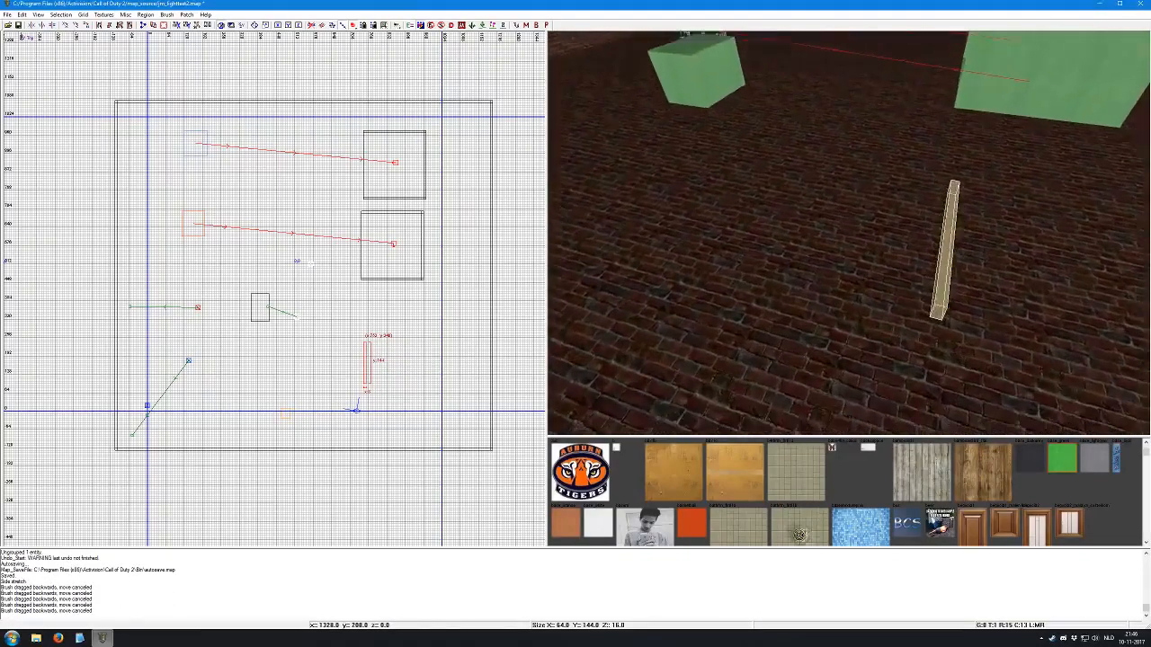
right_click(907, 312)
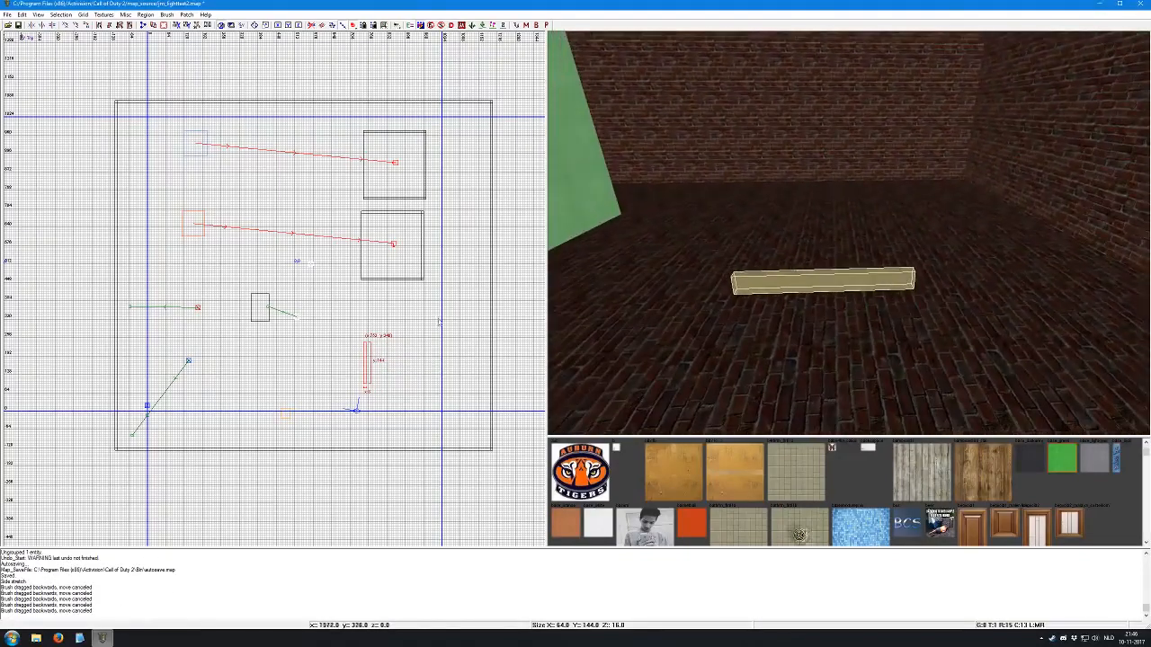
scroll(409, 337, up, 1)
scroll(303, 333, up, 1)
scroll(283, 299, up, 2)
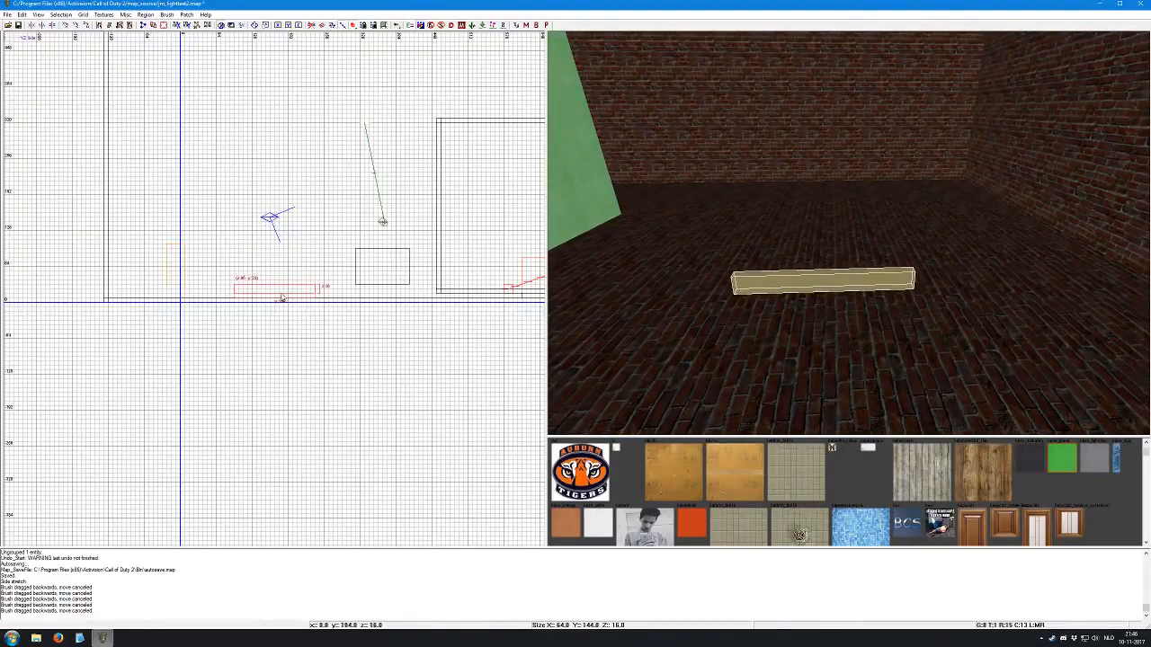
drag(282, 299, 275, 306)
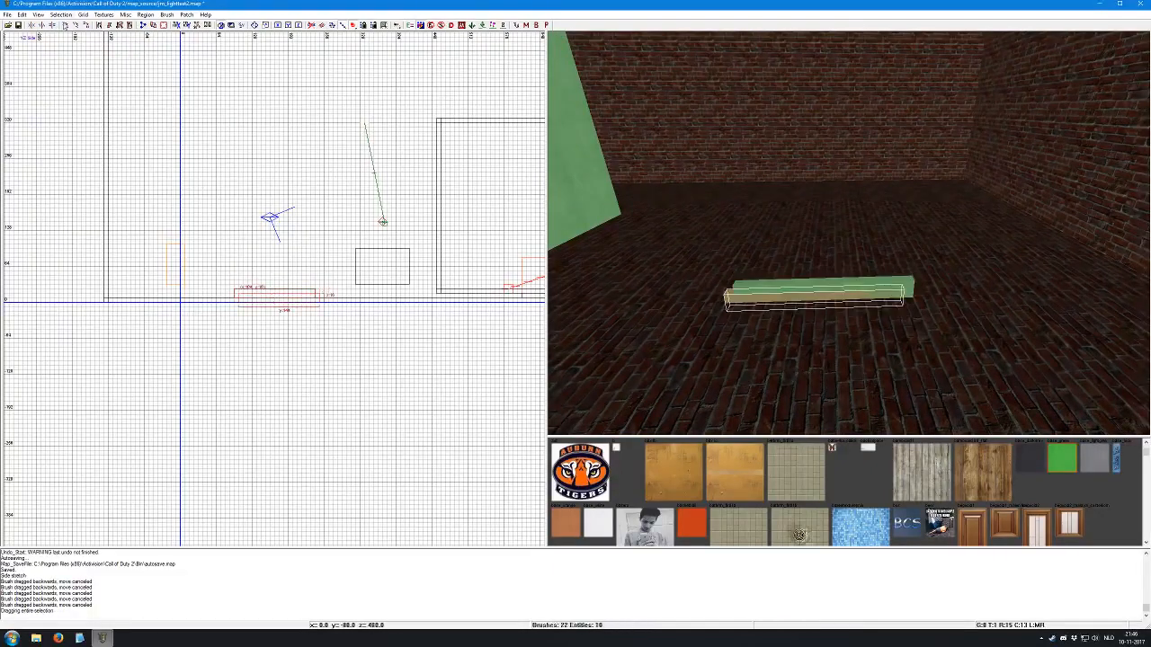
click(65, 25)
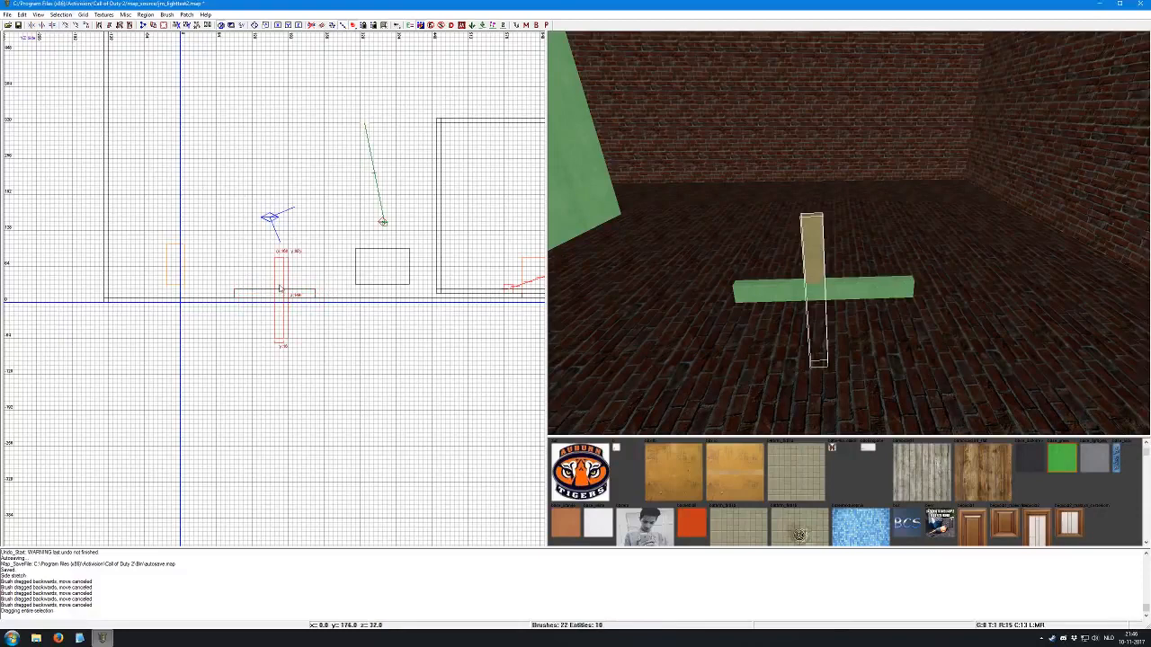
mouse_move(281, 288)
mouse_down()
mouse_move(241, 236)
mouse_move(316, 232)
mouse_up()
key(space)
key(Escape)
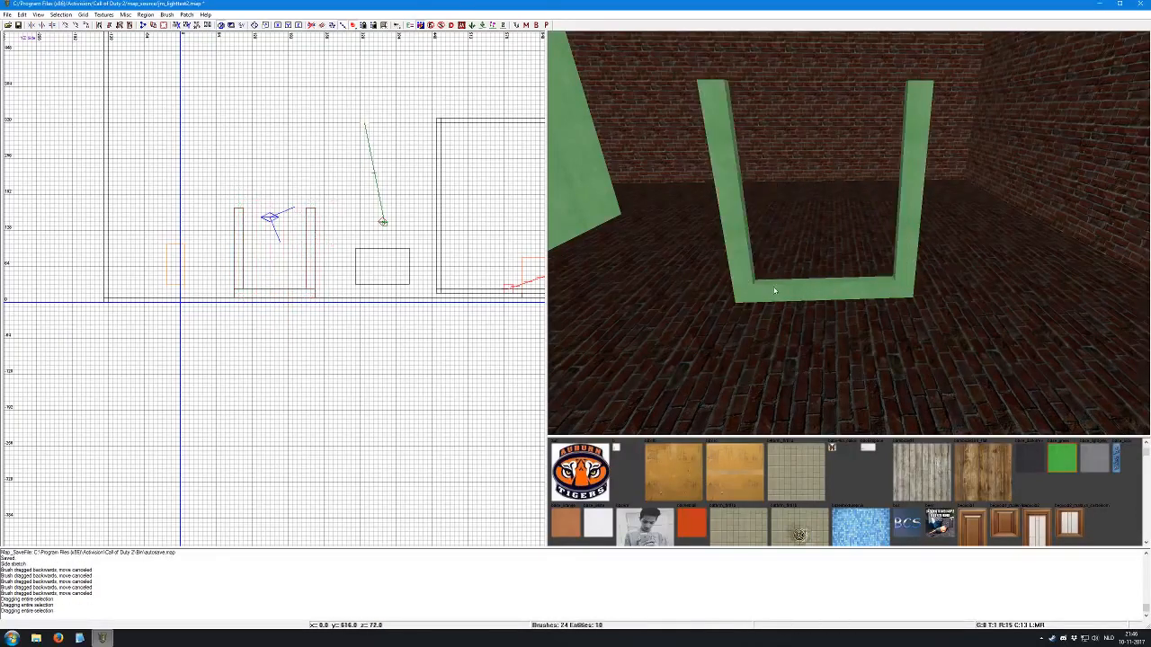
Duplicate the base brush and place the copy across the tops of both posts to close the frame
shift+click(774, 290)
key(space)
mouse_move(290, 290)
mouse_down()
mouse_move(287, 193)
mouse_move(290, 203)
mouse_up()
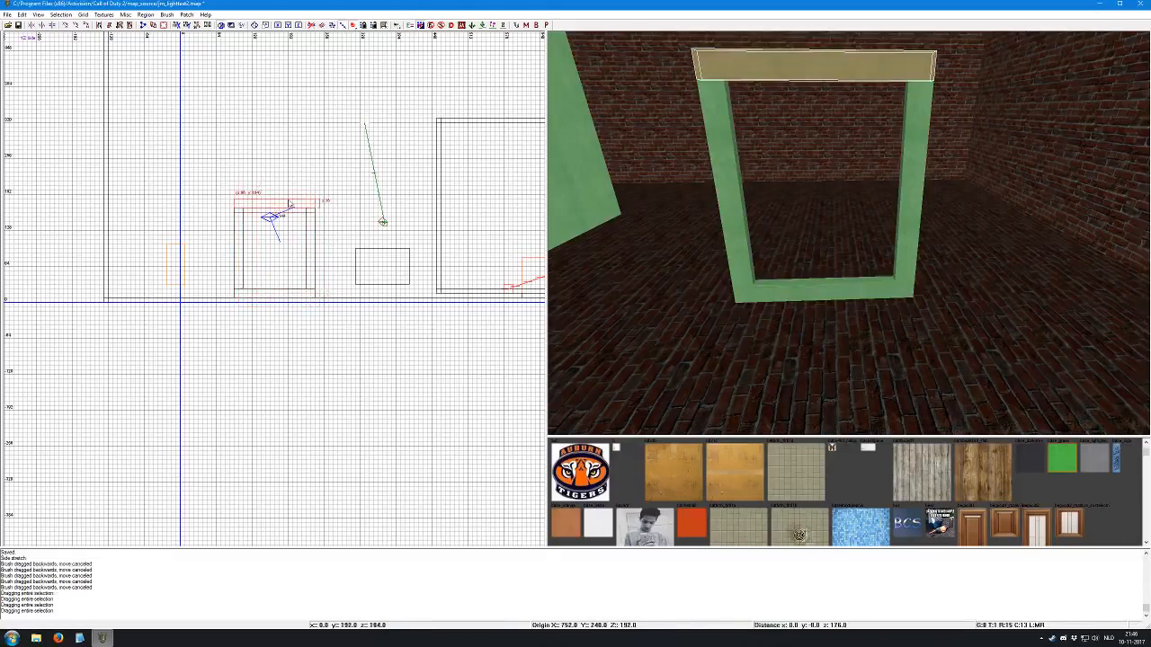
key(Escape)
Select all four brushes of the frame, duplicate them, and place the copy to the west, in line with the original
shift+click(730, 86)
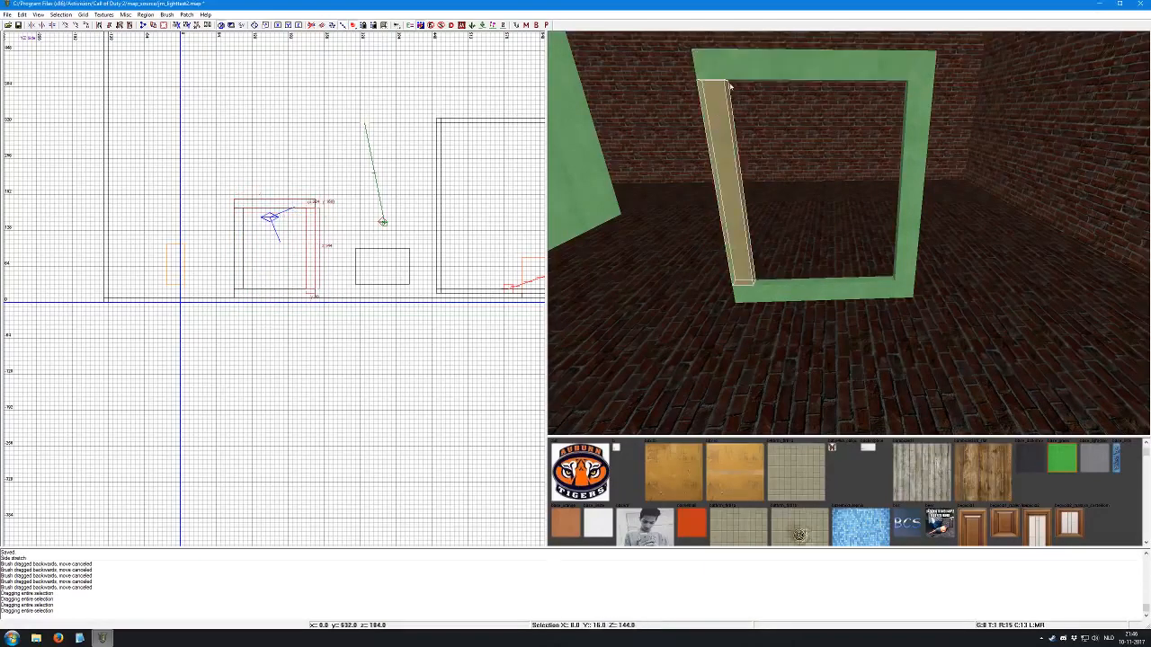
shift+click(747, 65)
shift+click(911, 129)
shift+click(850, 289)
key(ctrl+Tab)
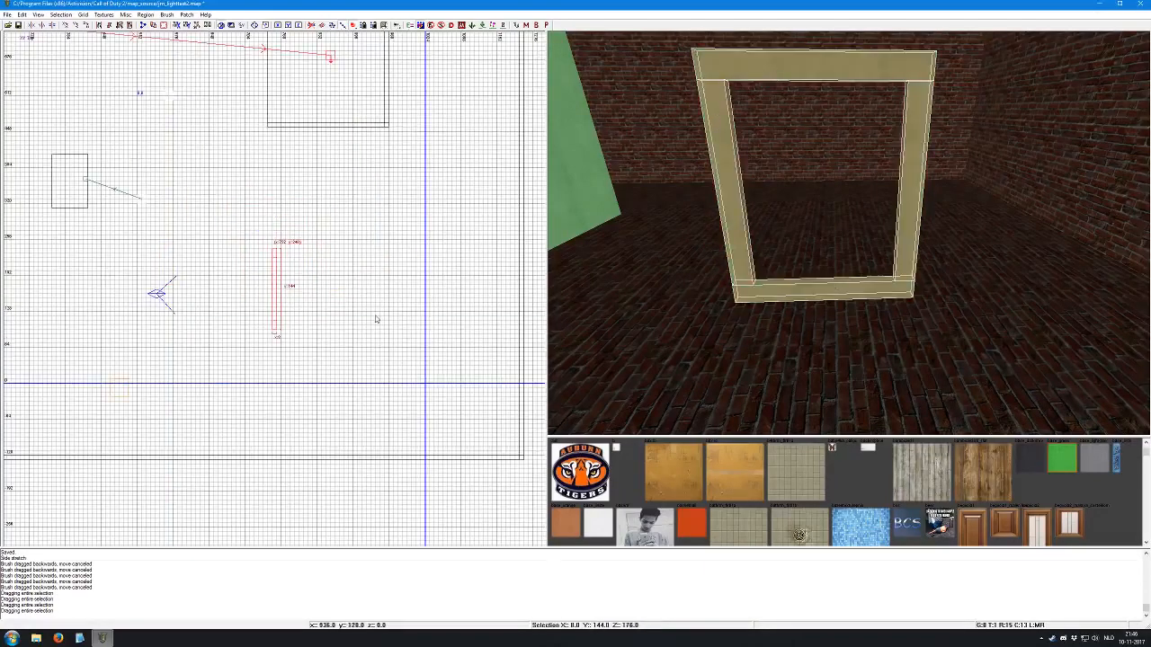
key(ctrl+Tab)
key(ctrl+Tab)
key(ctrl+Tab)
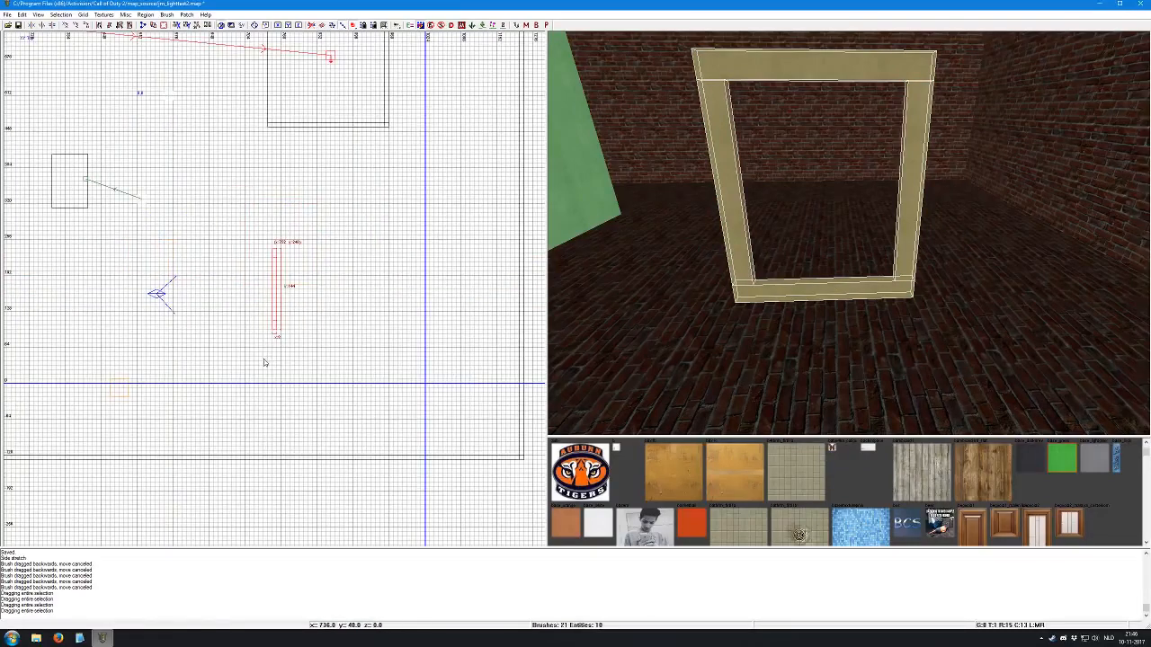
key(space)
mouse_move(282, 315)
mouse_down()
mouse_move(18, 315)
mouse_move(147, 311)
mouse_up()
right_click(747, 251)
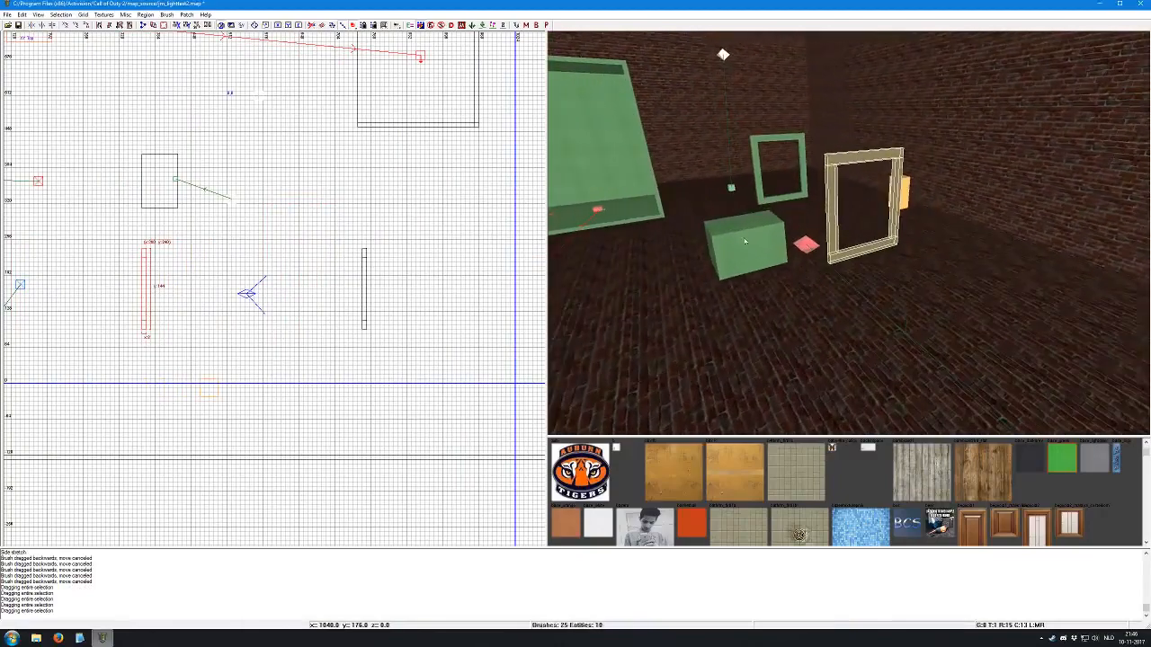
key(Escape)
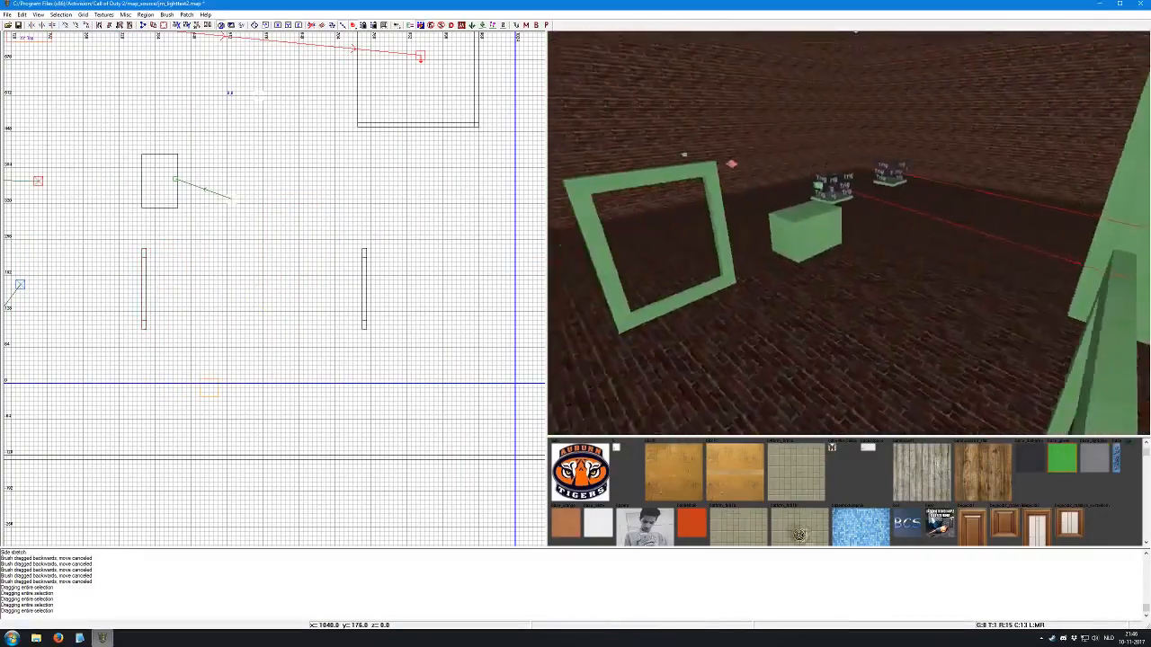
Fill the eastern frame's opening with an 8 × 112 × 144 unit brush and convert it to a trigger_multiple
right_click(745, 270)
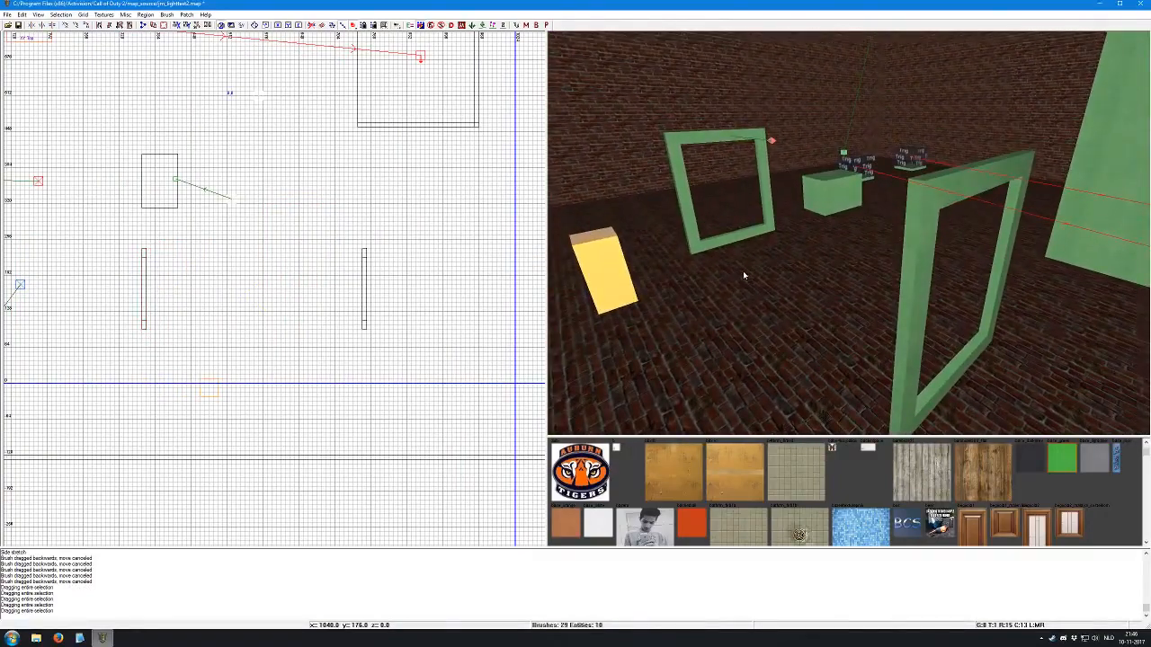
shift+click(364, 261)
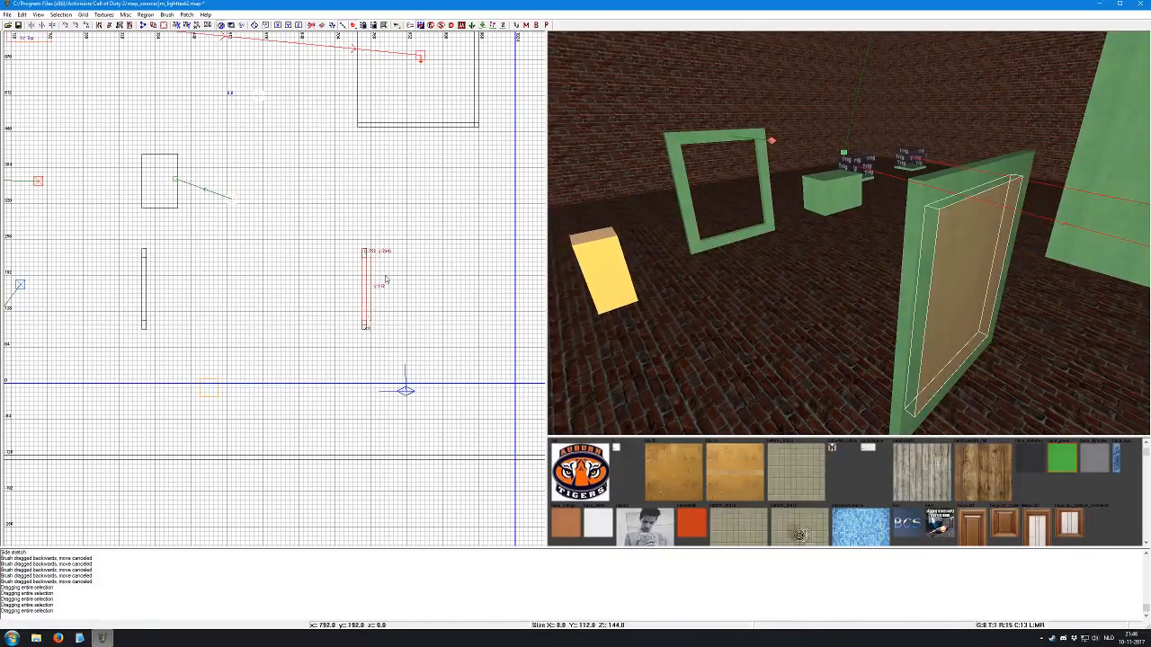
right_click(375, 288)
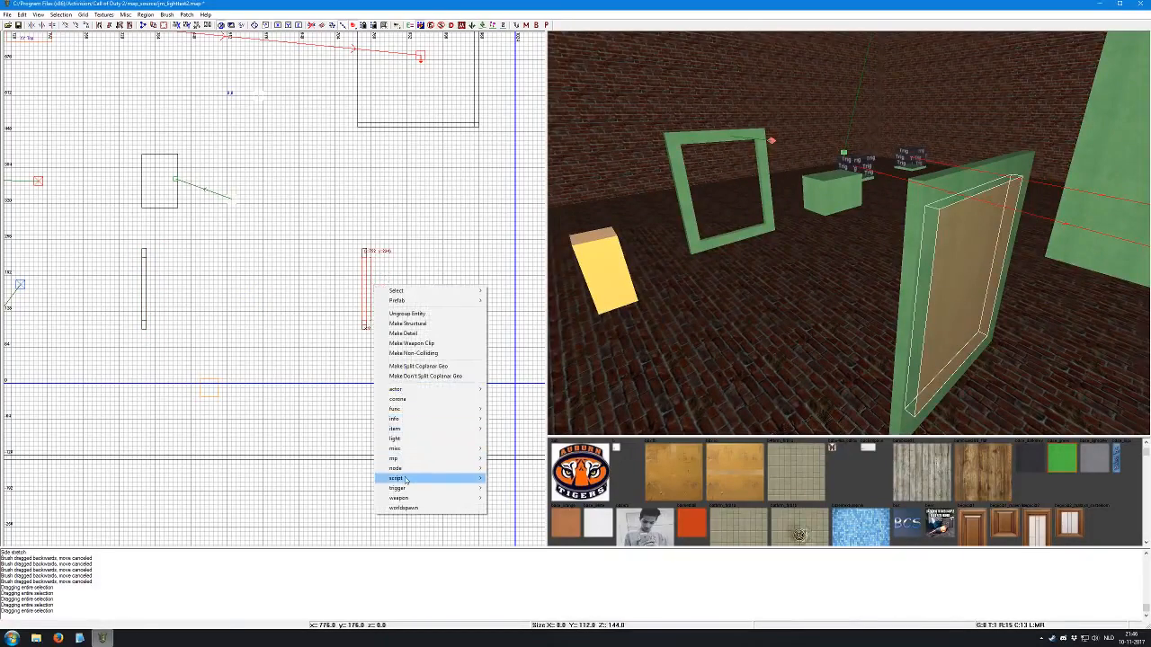
mouse_move(405, 487)
click(509, 537)
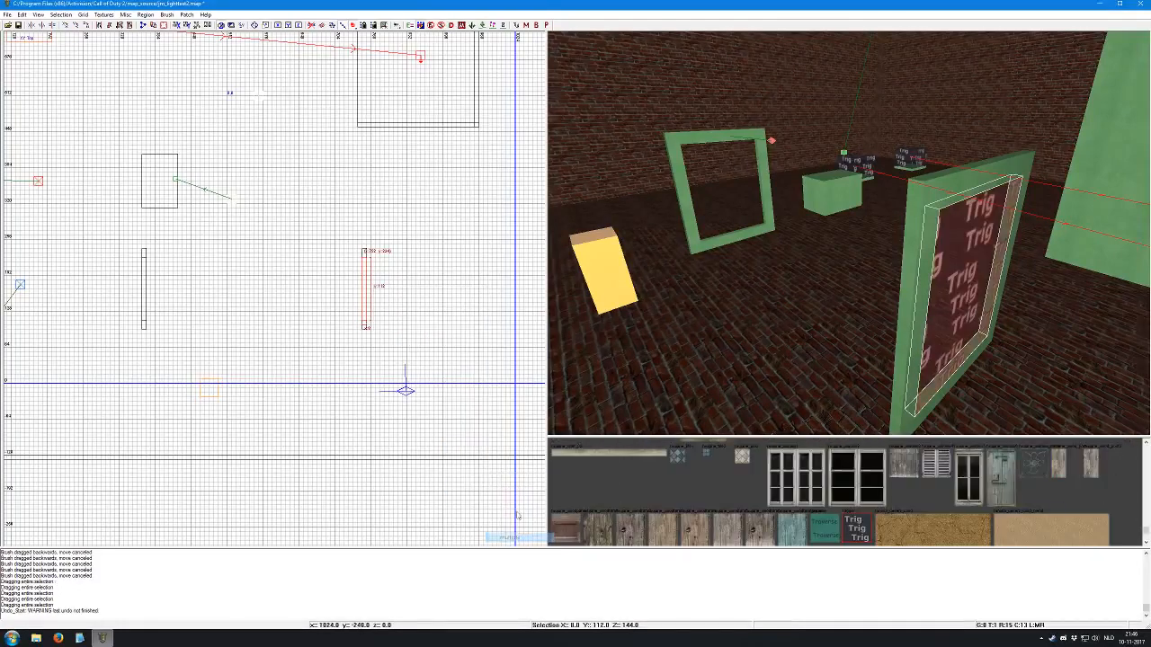
key(Escape)
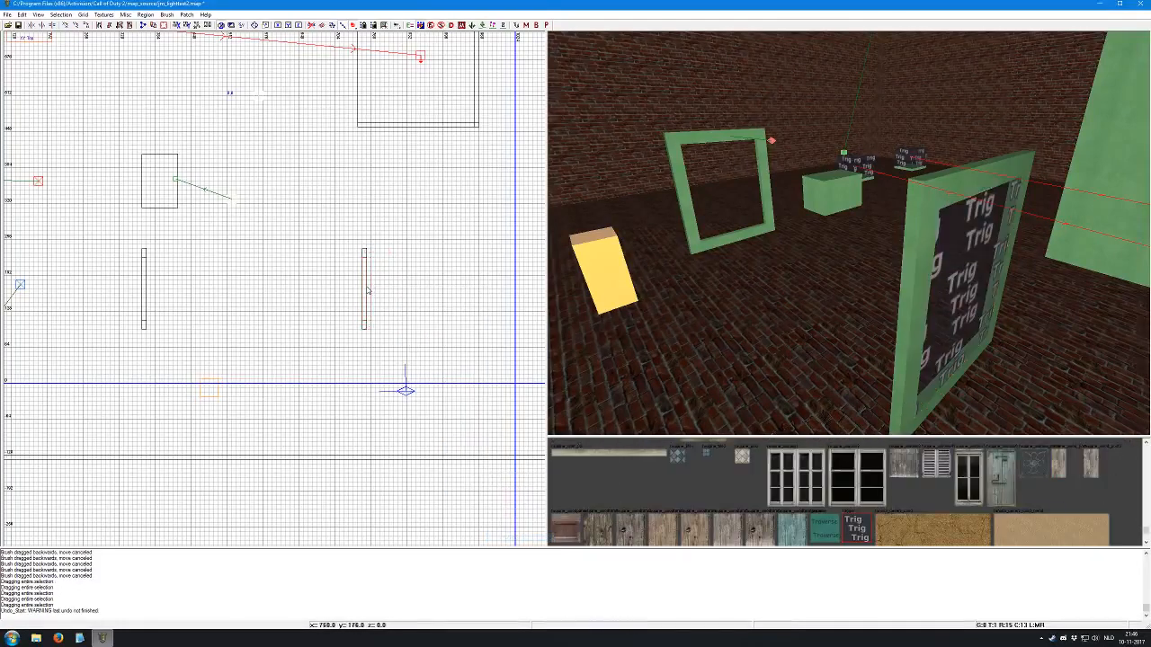
Add a script_origin at the eastern frame and move it into the opening's upper southern corner, at about 752, 128, 168
right_click(367, 289)
mouse_move(432, 480)
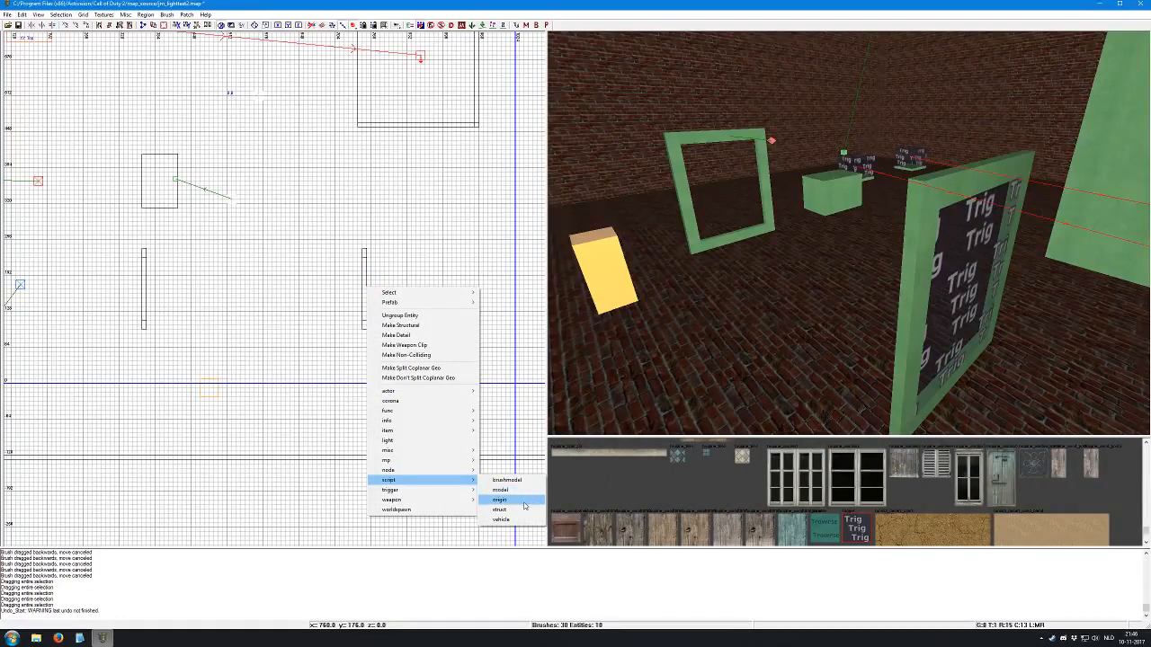
click(517, 491)
key(ctrl+Tab)
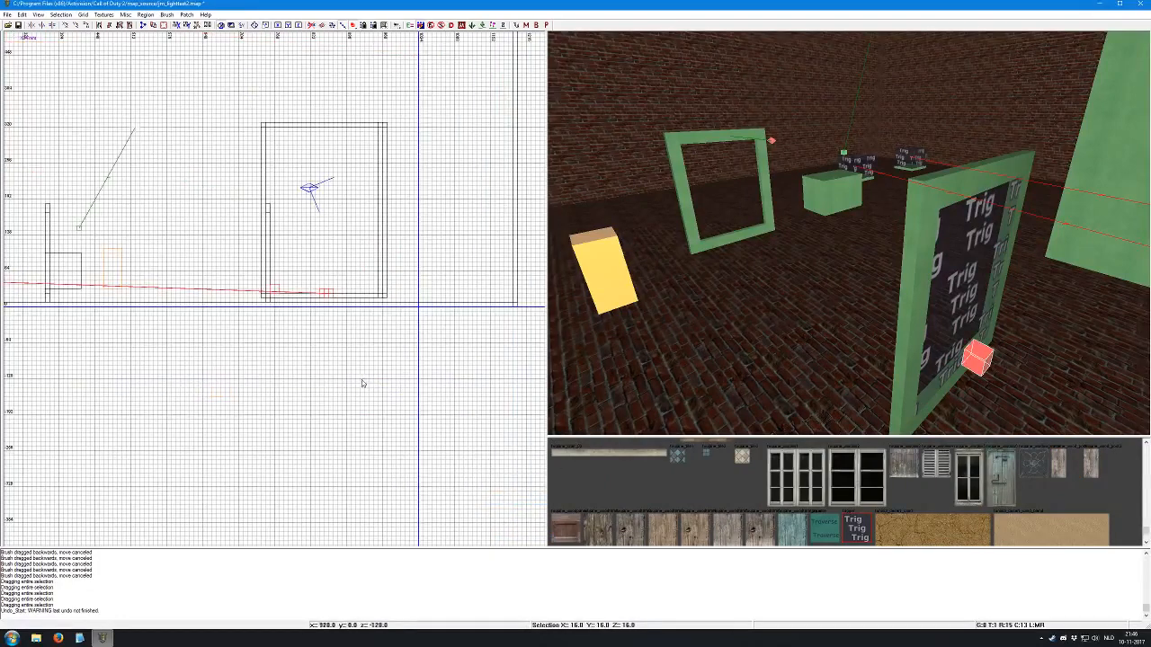
key(ctrl+Tab)
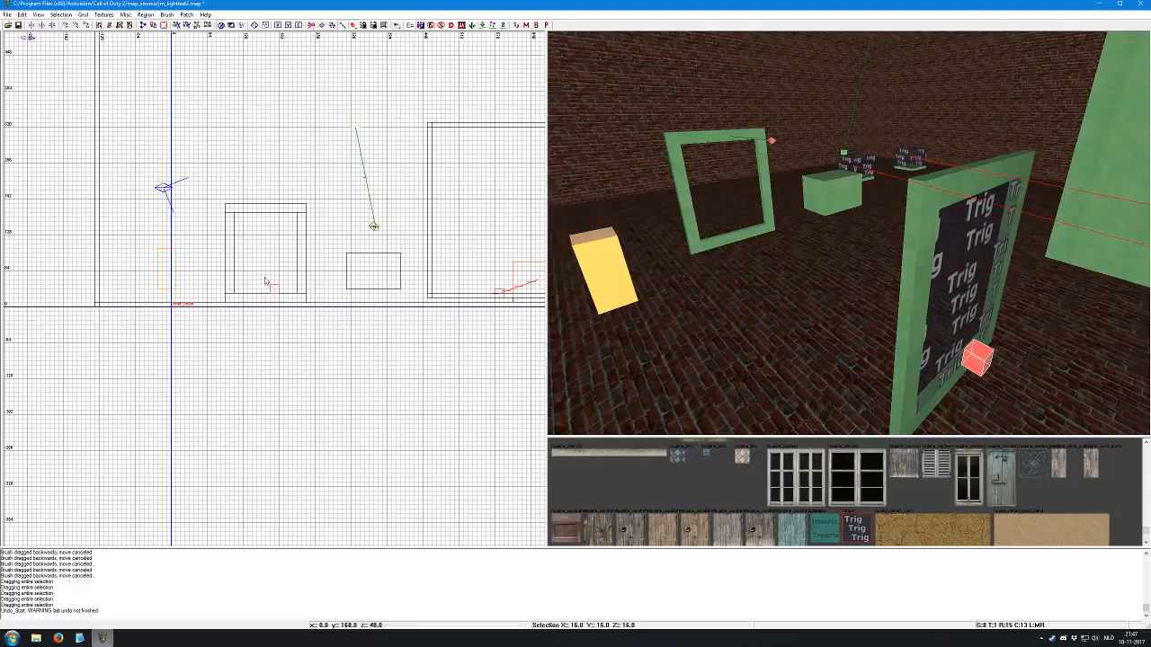
scroll(266, 283, up, 3)
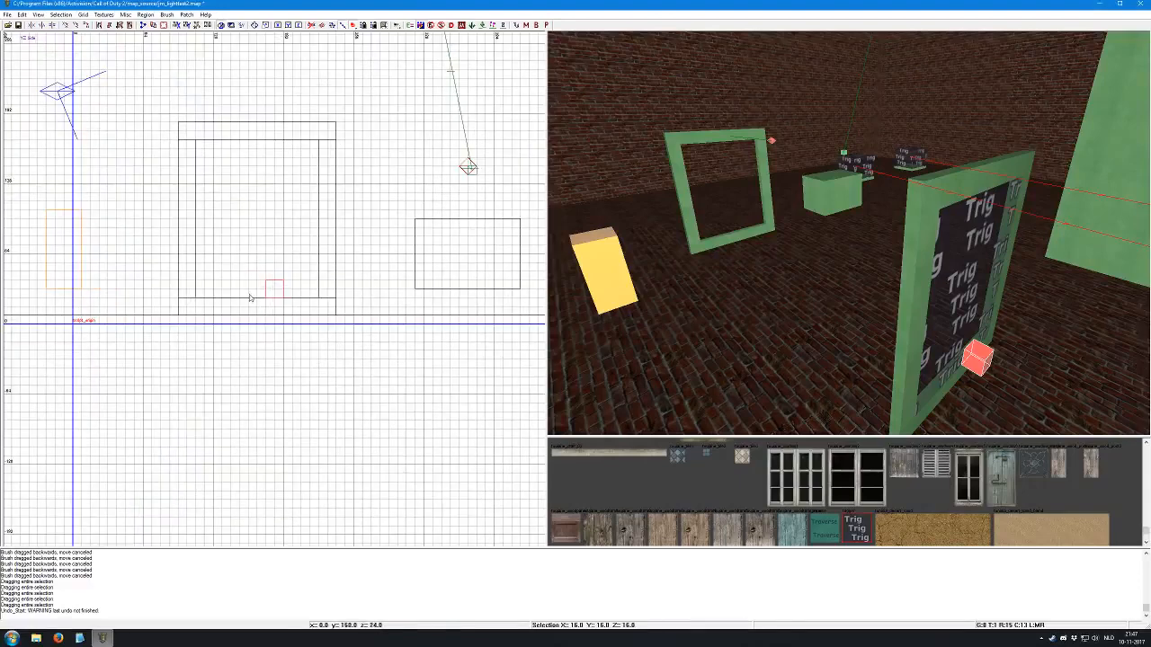
click(276, 296)
mouse_move(276, 296)
mouse_down()
mouse_move(257, 158)
mouse_move(200, 158)
mouse_move(210, 164)
mouse_up()
key(ctrl+Tab)
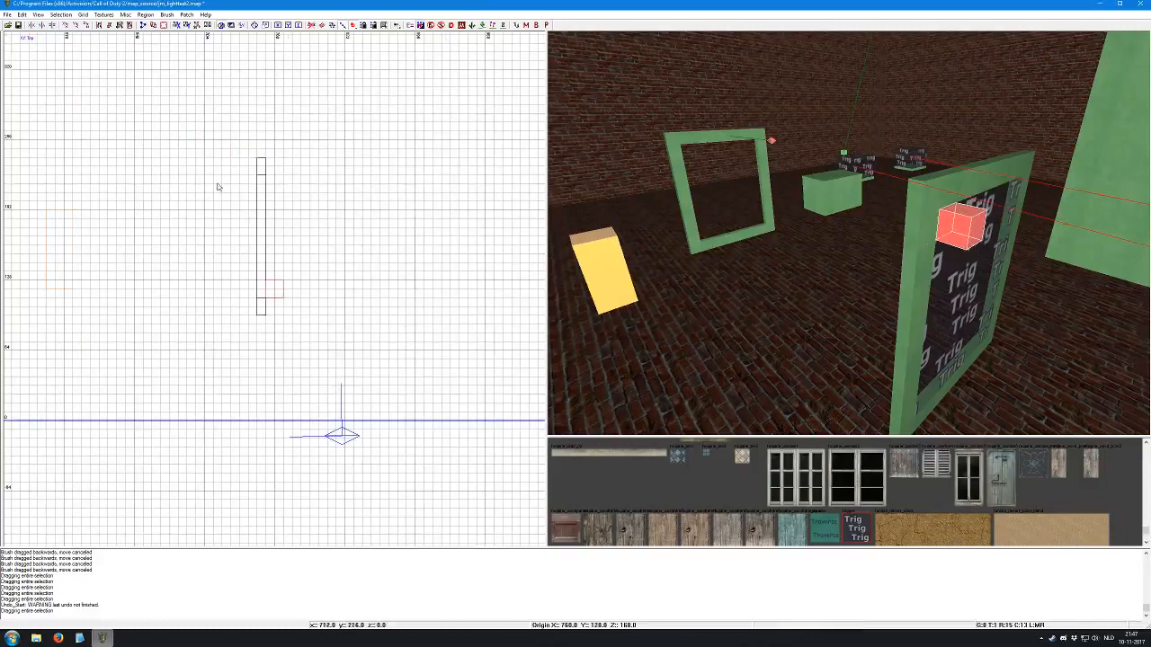
drag(279, 289, 268, 292)
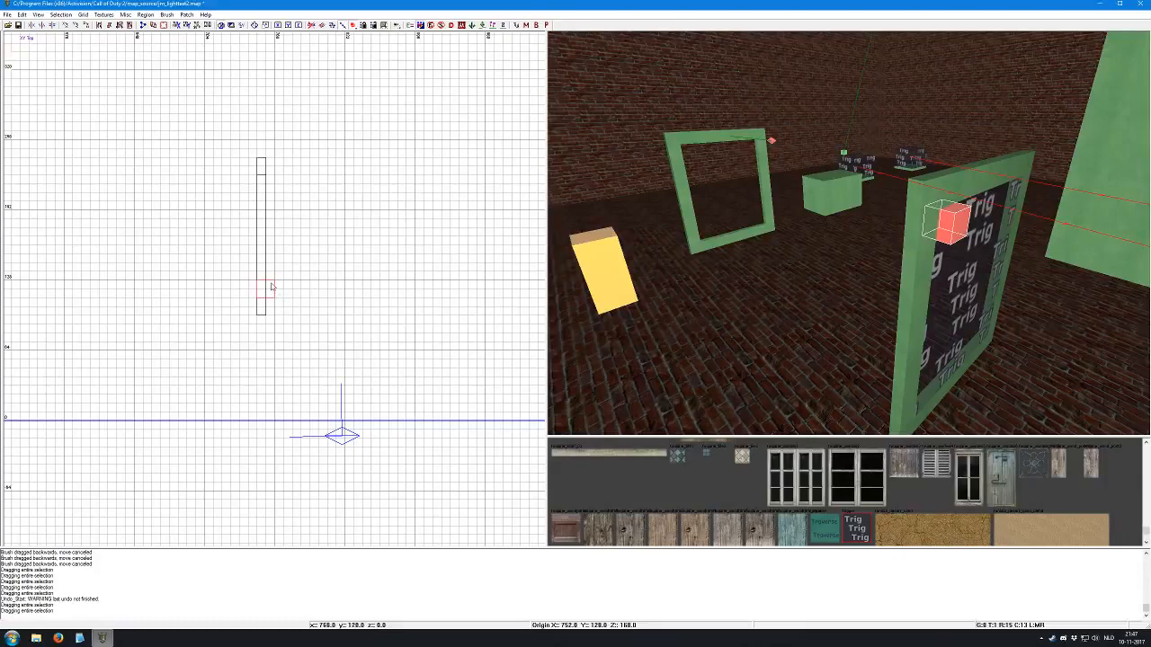
Shift the eastern frame's script_origin slightly west so it sits centred in the frame's thickness
scroll(270, 286, up, 2)
scroll(266, 288, up, 1)
drag(261, 292, 253, 292)
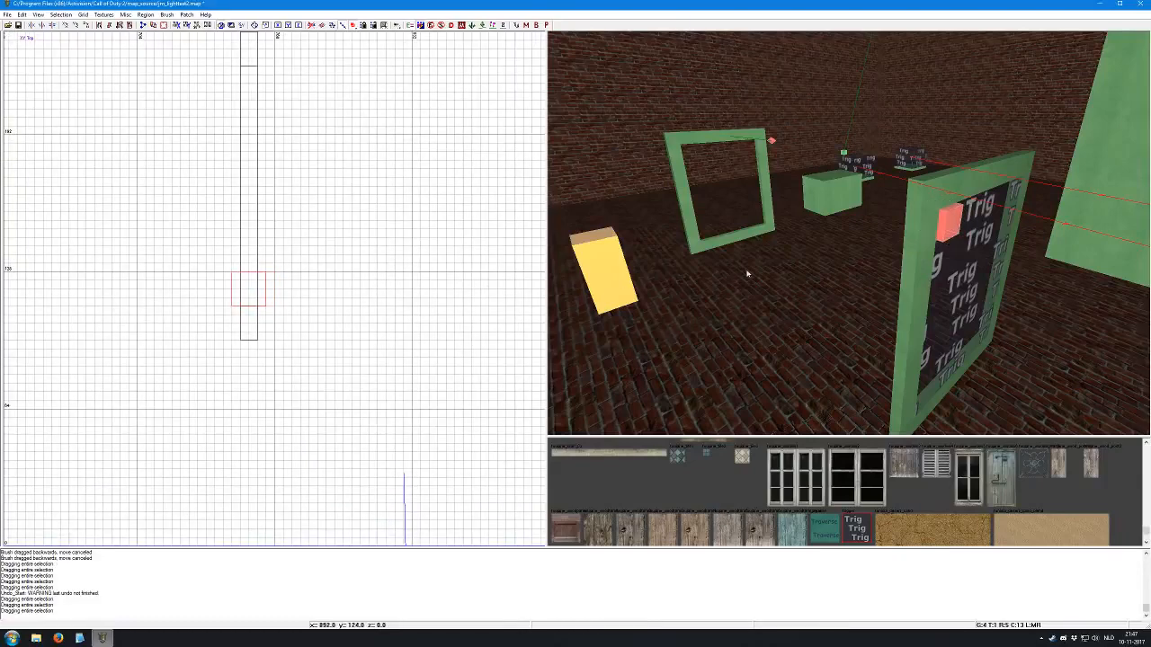
right_click(746, 272)
right_click(746, 251)
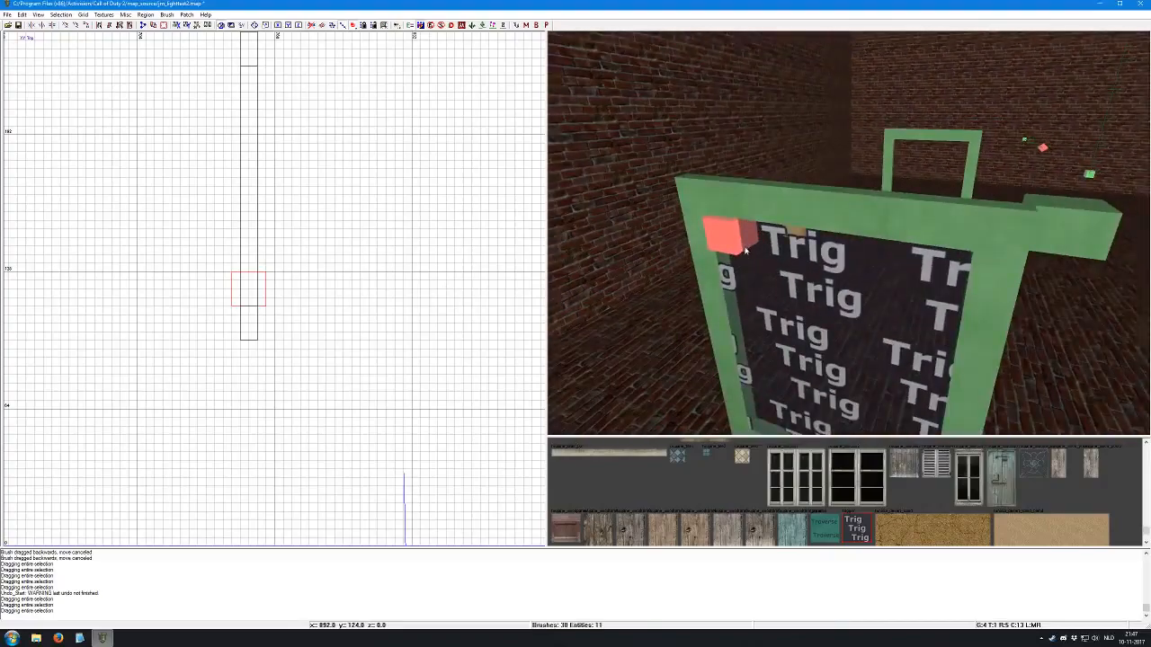
right_click(763, 273)
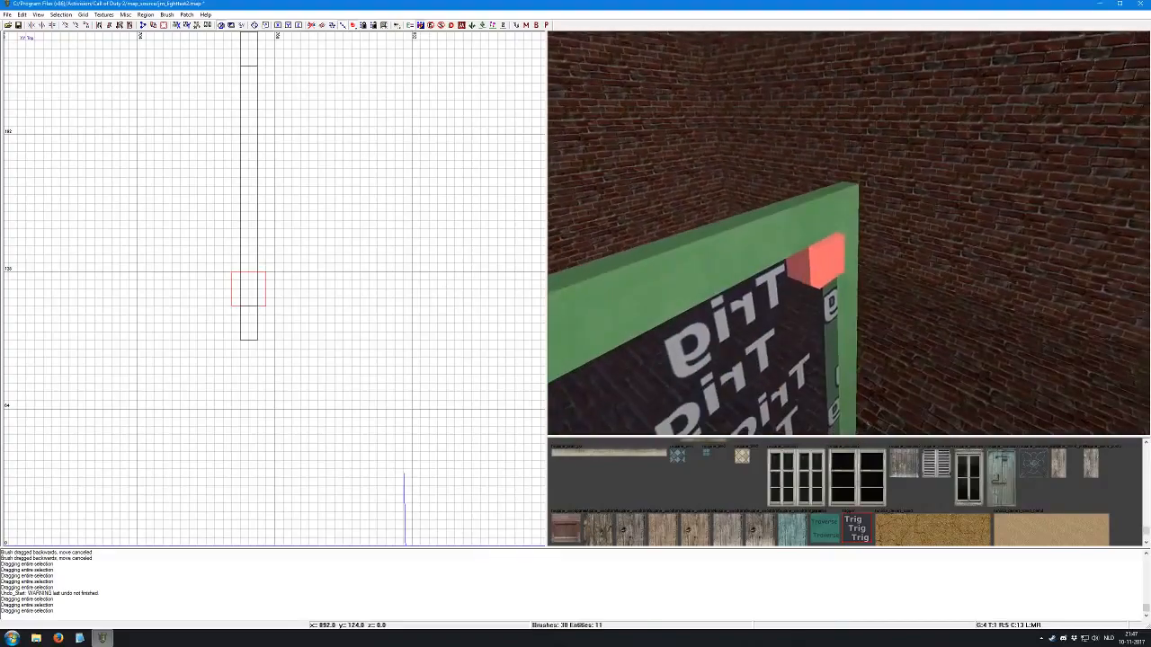
right_click(780, 276)
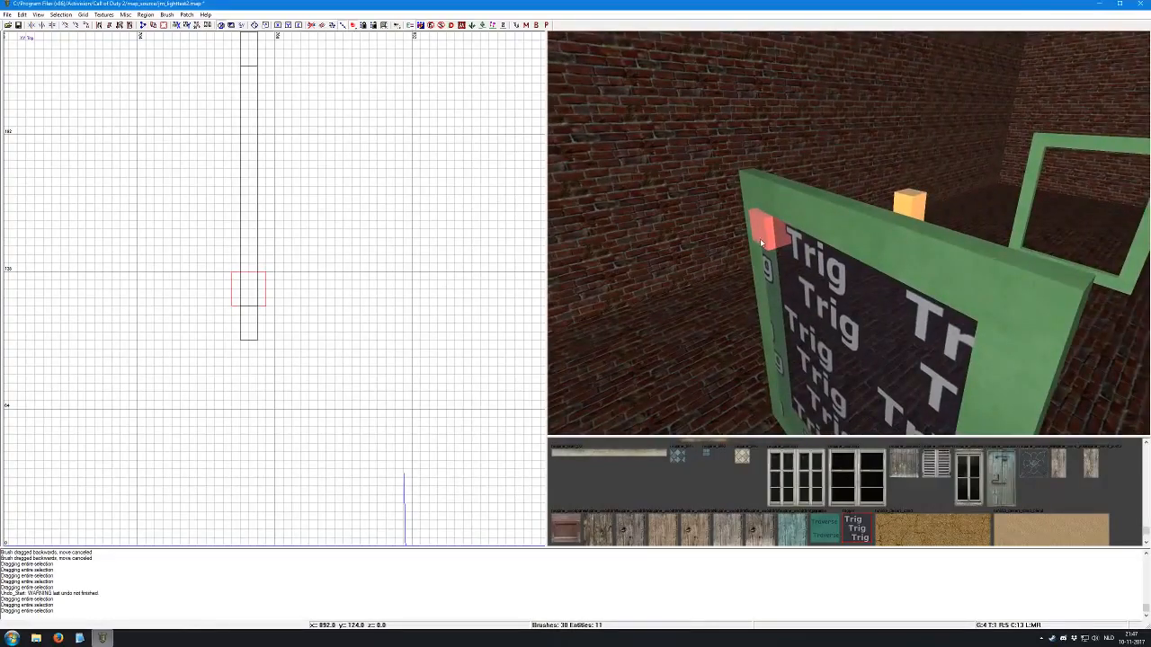
Duplicate the eastern script_origin and place the copy in the western frame's upper southern corner, at 356, 128, 168
shift+click(766, 240)
key(Escape)
shift+click(758, 230)
scroll(404, 286, down, 6)
scroll(314, 292, up, 1)
key(space)
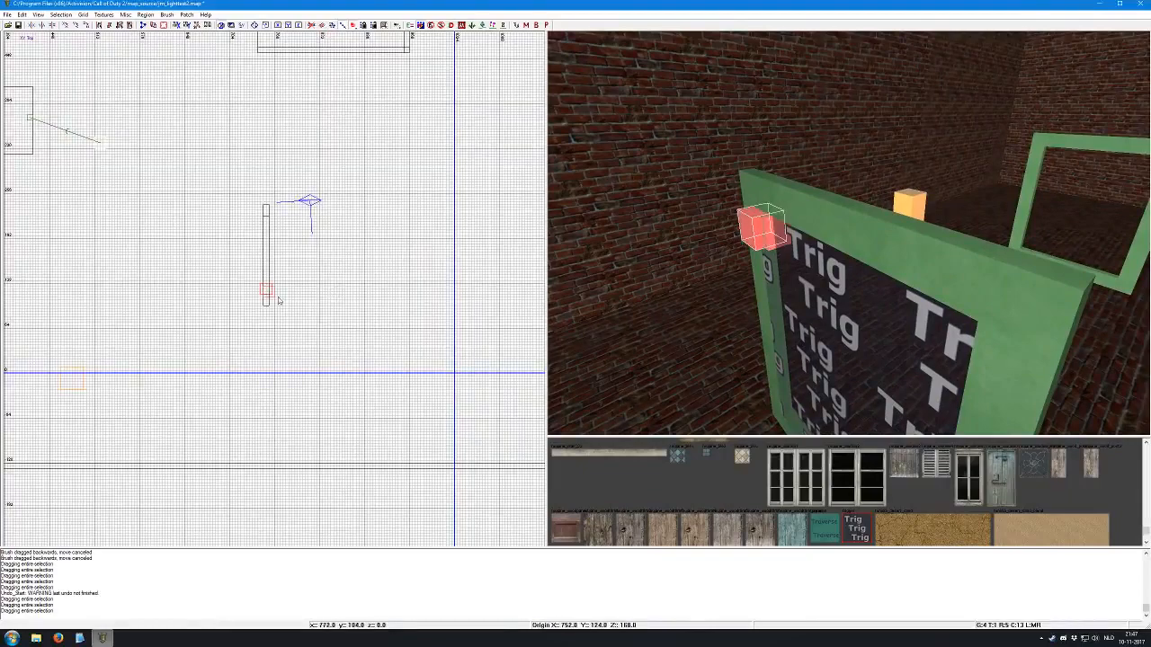
mouse_move(269, 291)
mouse_down()
mouse_move(5, 280)
mouse_move(164, 287)
mouse_up()
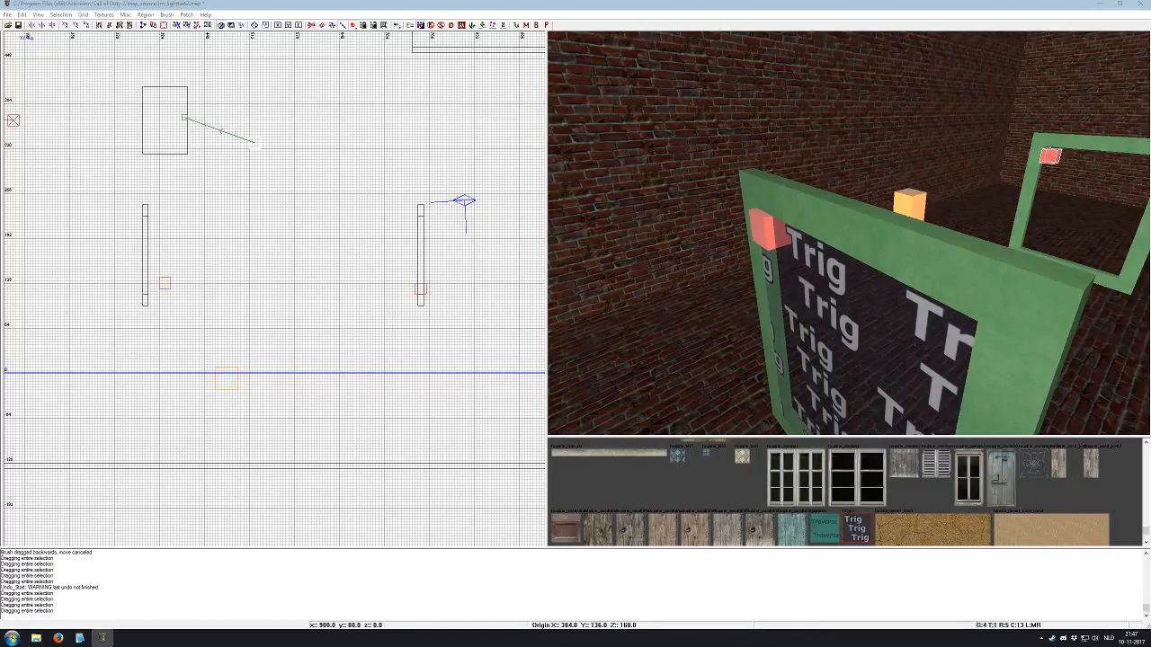
click(998, 309)
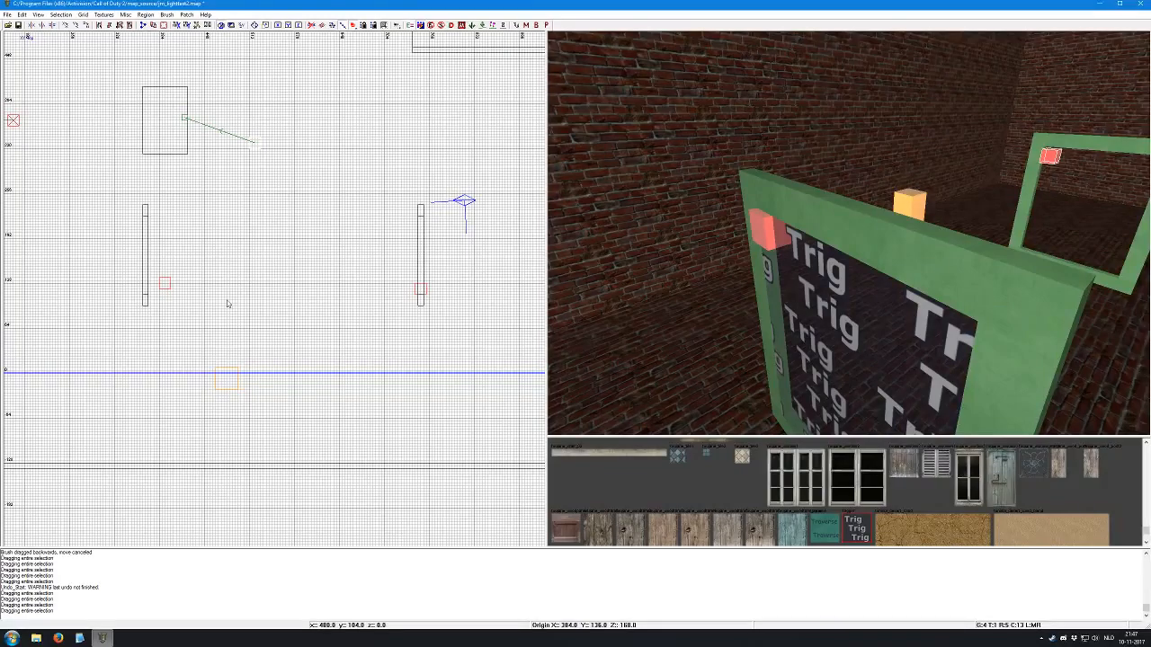
drag(169, 275, 269, 272)
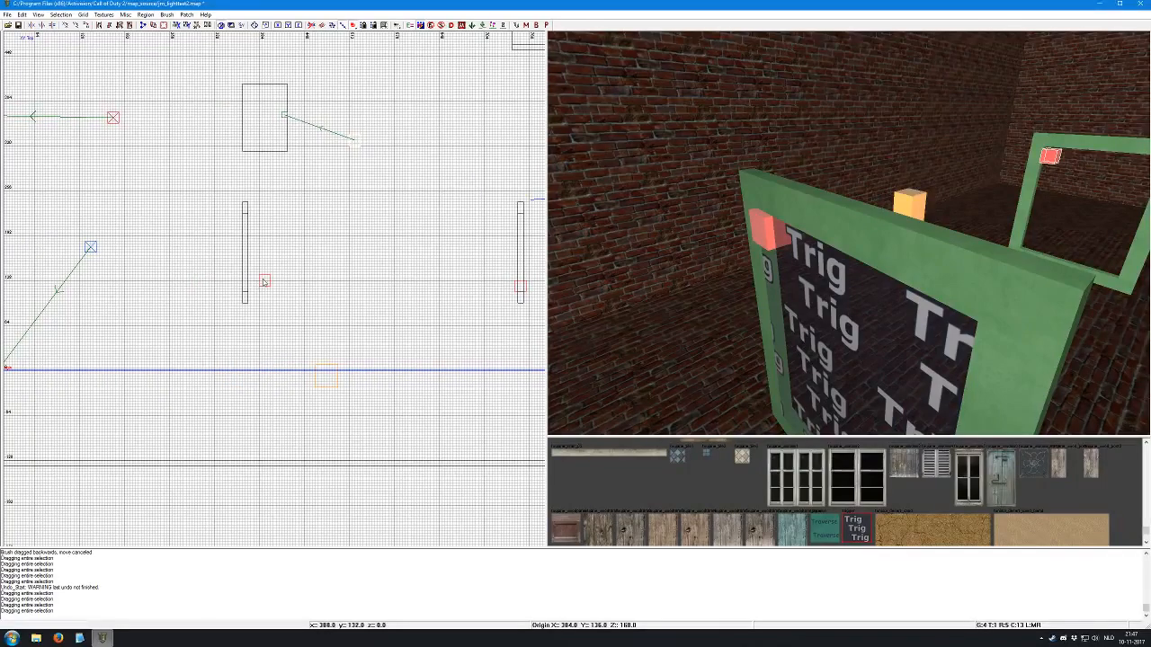
drag(263, 282, 246, 287)
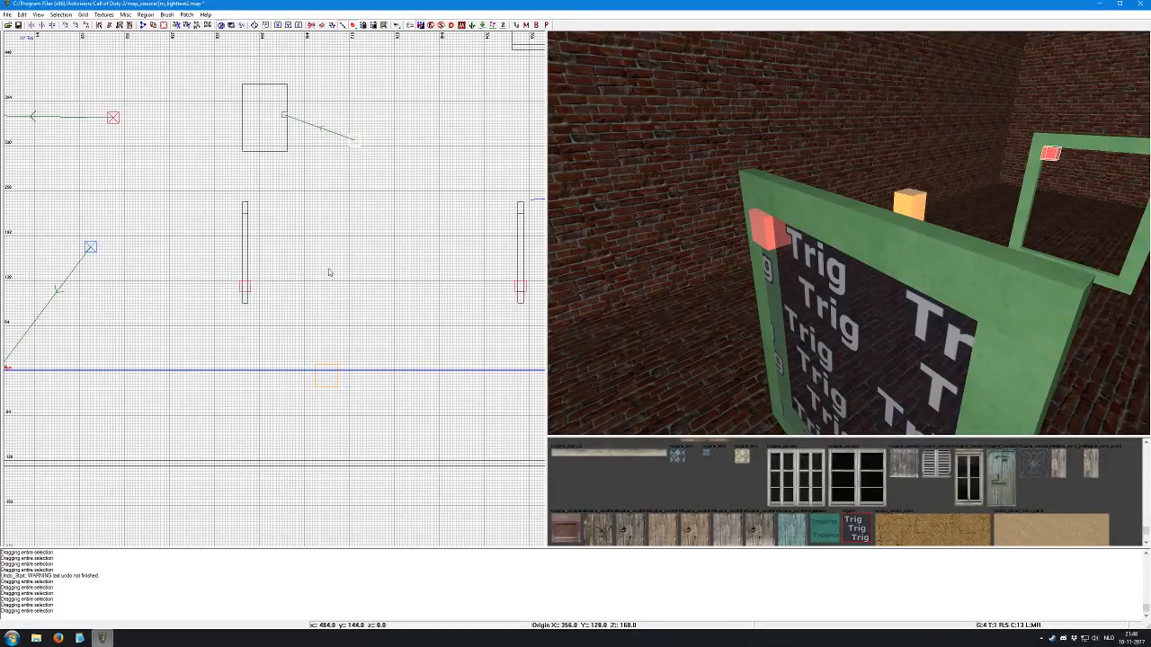
scroll(275, 268, up, 2)
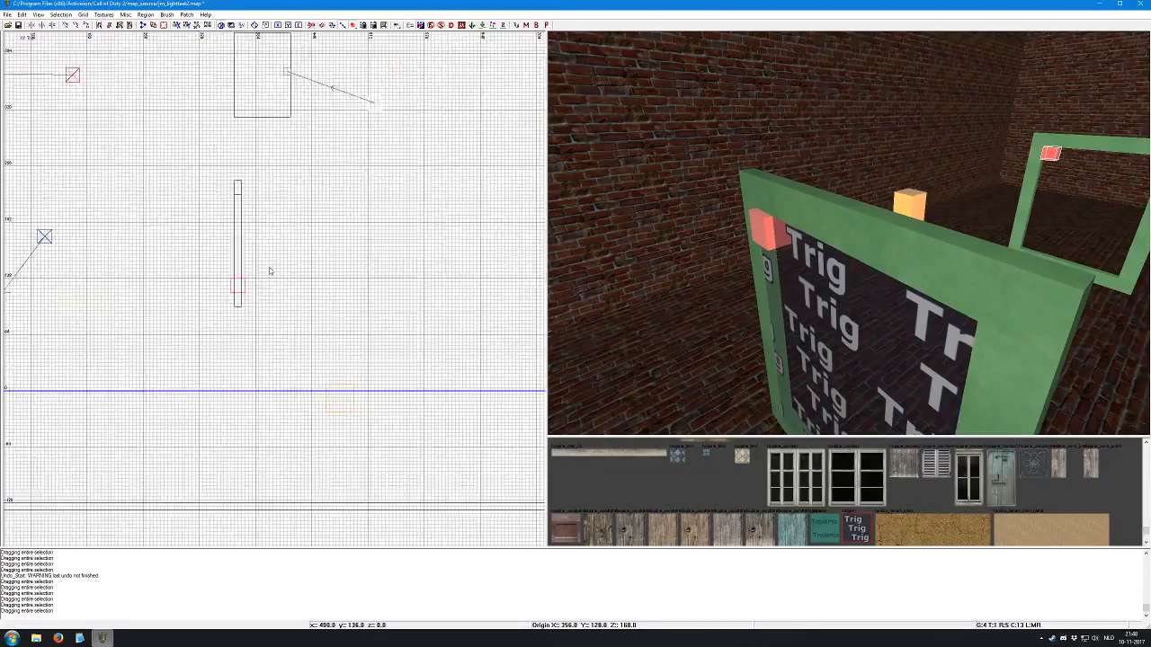
scroll(269, 270, down, 1)
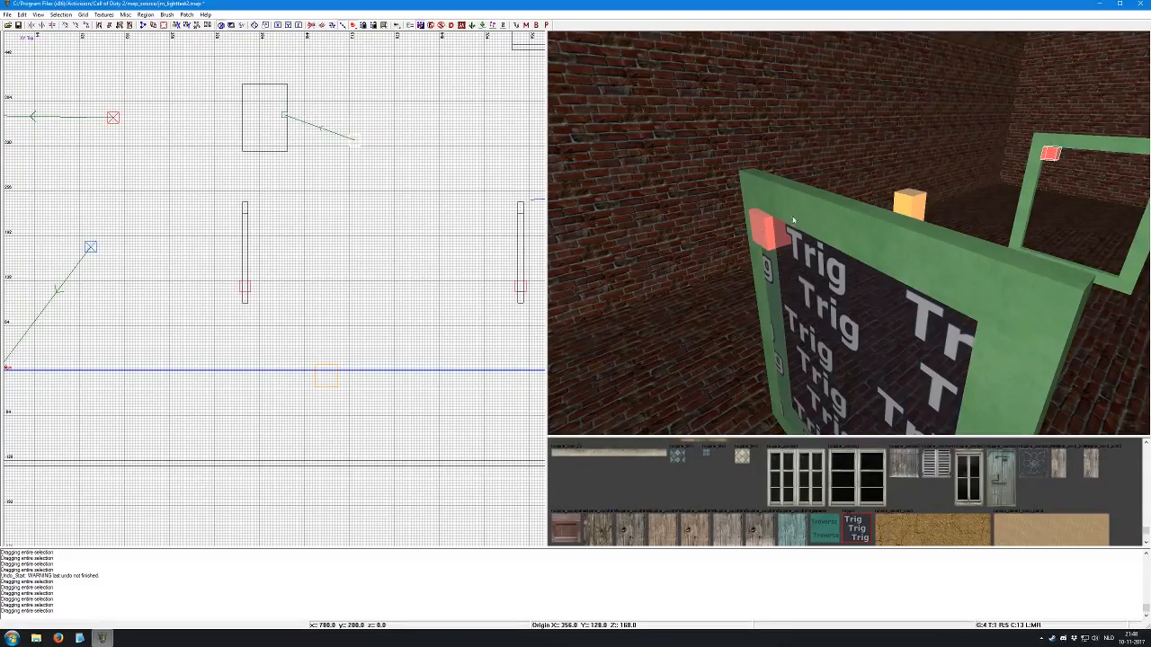
key(Escape)
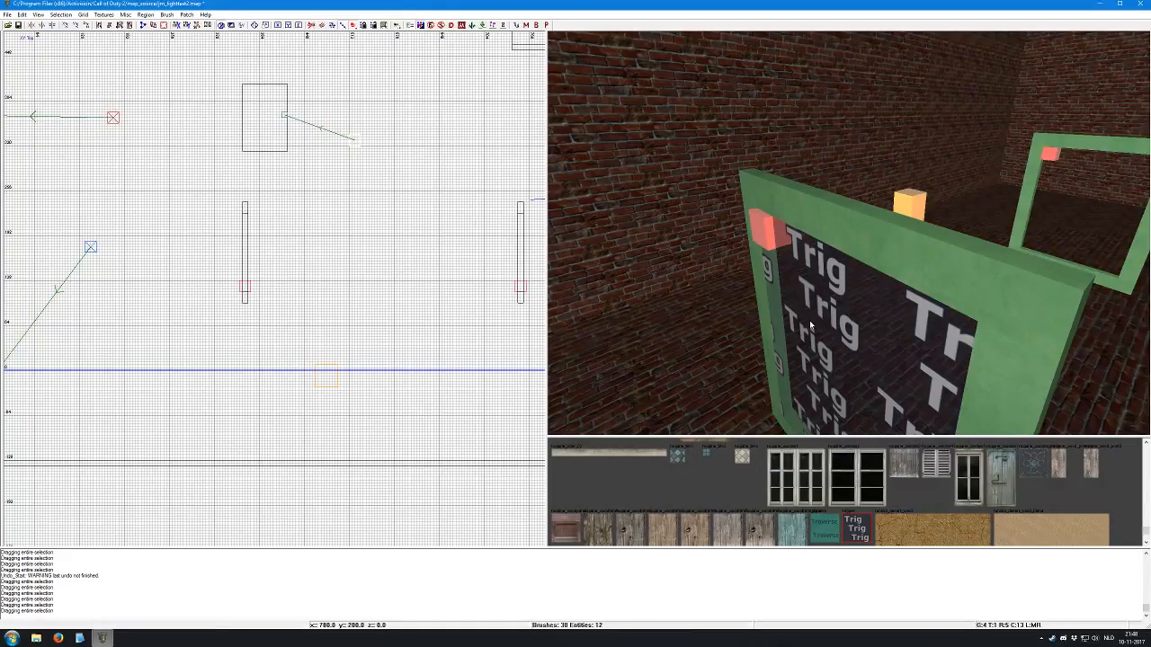
Link the eastern frame's trigger_multiple to the script_origin in the same frame
shift+click(863, 332)
key(Escape)
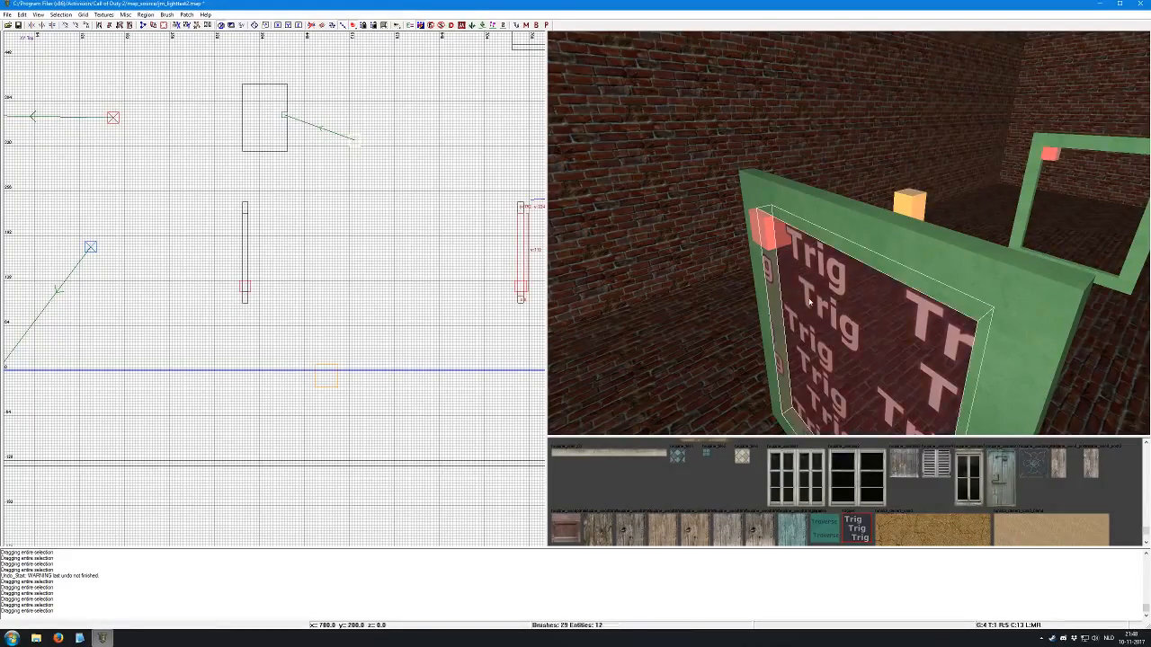
shift+click(762, 234)
key(ctrl+k)
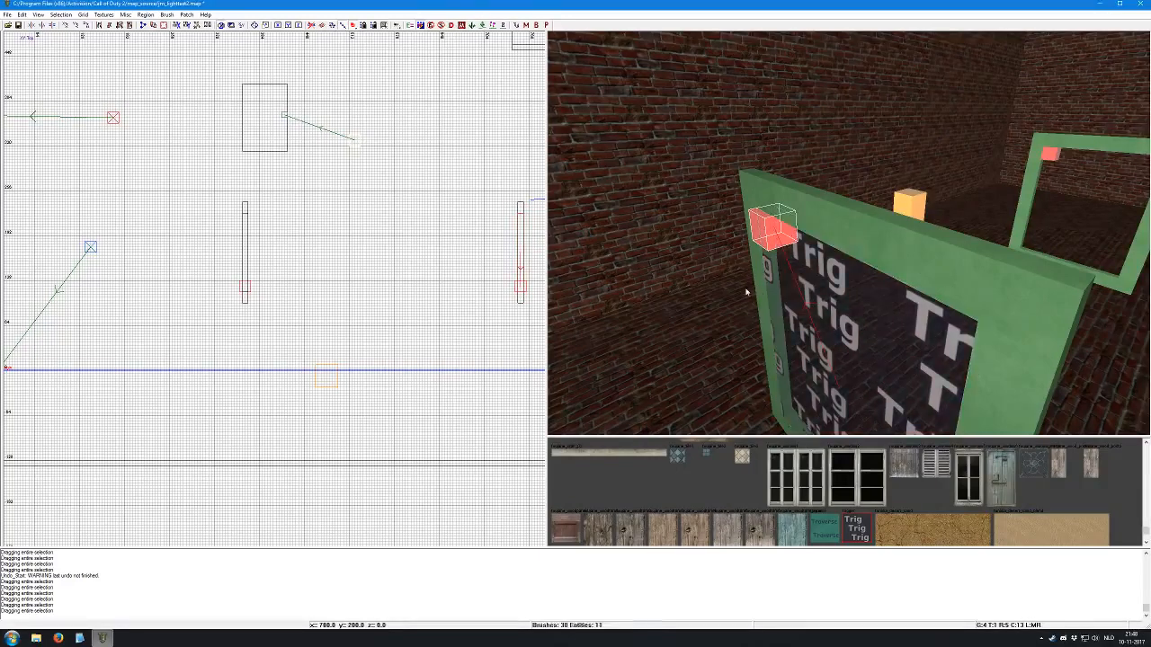
Link the eastern frame's script_origin to the script_origin in the western frame
shift+click(768, 234)
shift+click(763, 231)
shift+click(1052, 155)
key(ctrl+k)
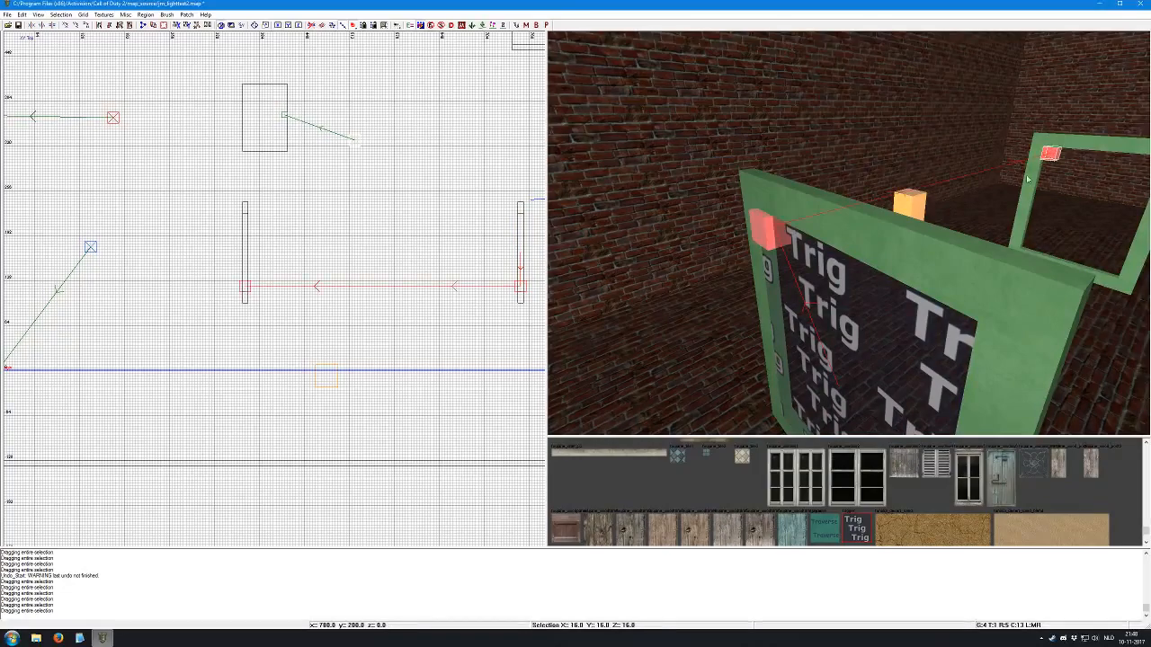
key(Escape)
Give the trigger_multiple over the nearer of the two floor pads the targetname teleport_use
right_click(1013, 196)
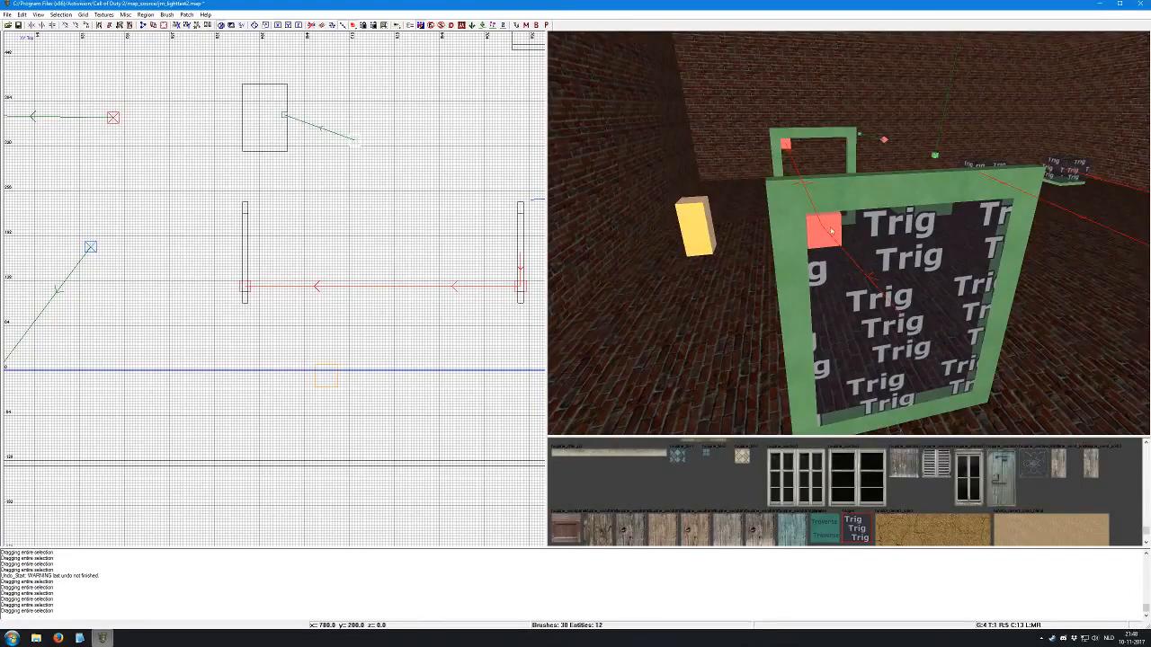
right_click(806, 256)
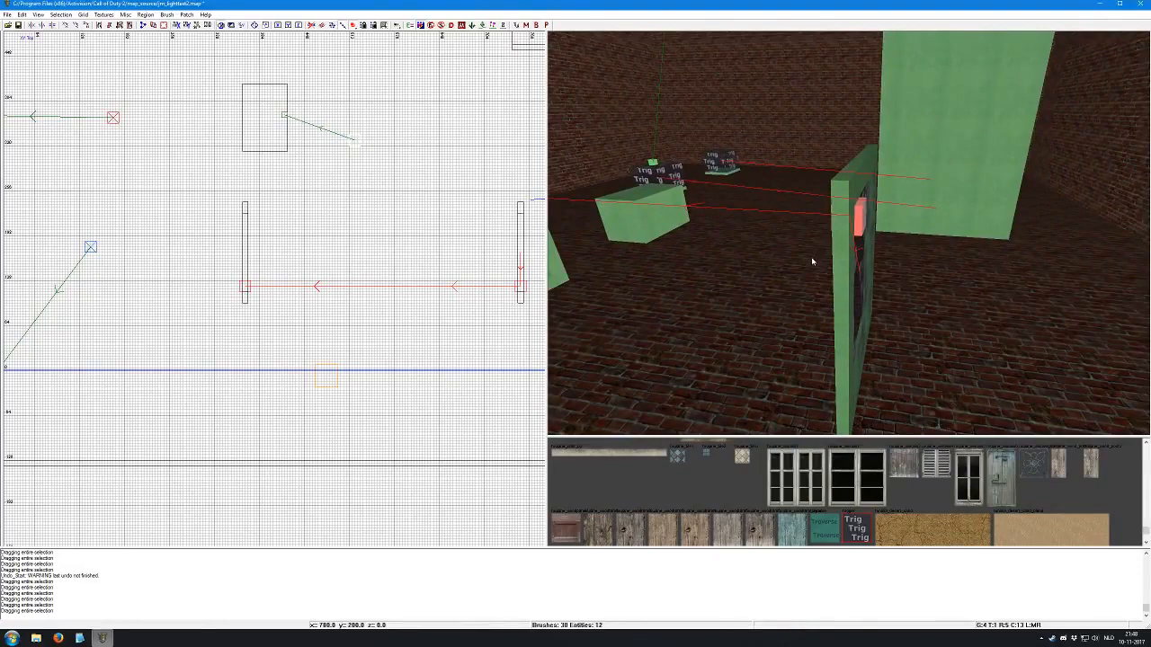
right_click(869, 254)
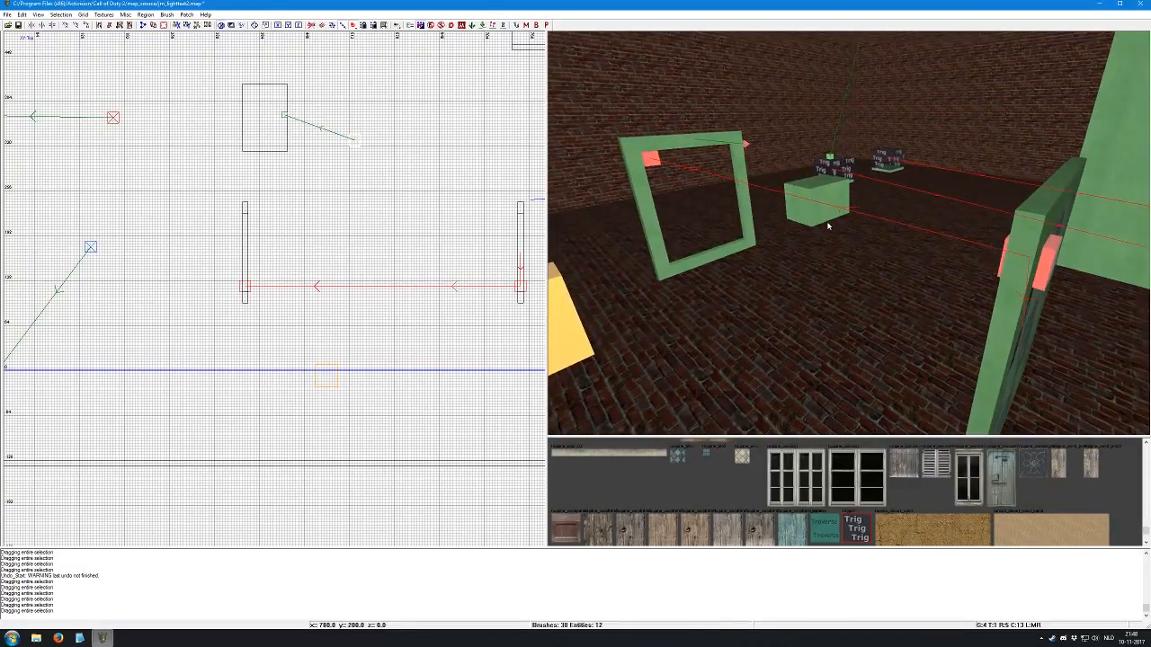
right_click(831, 247)
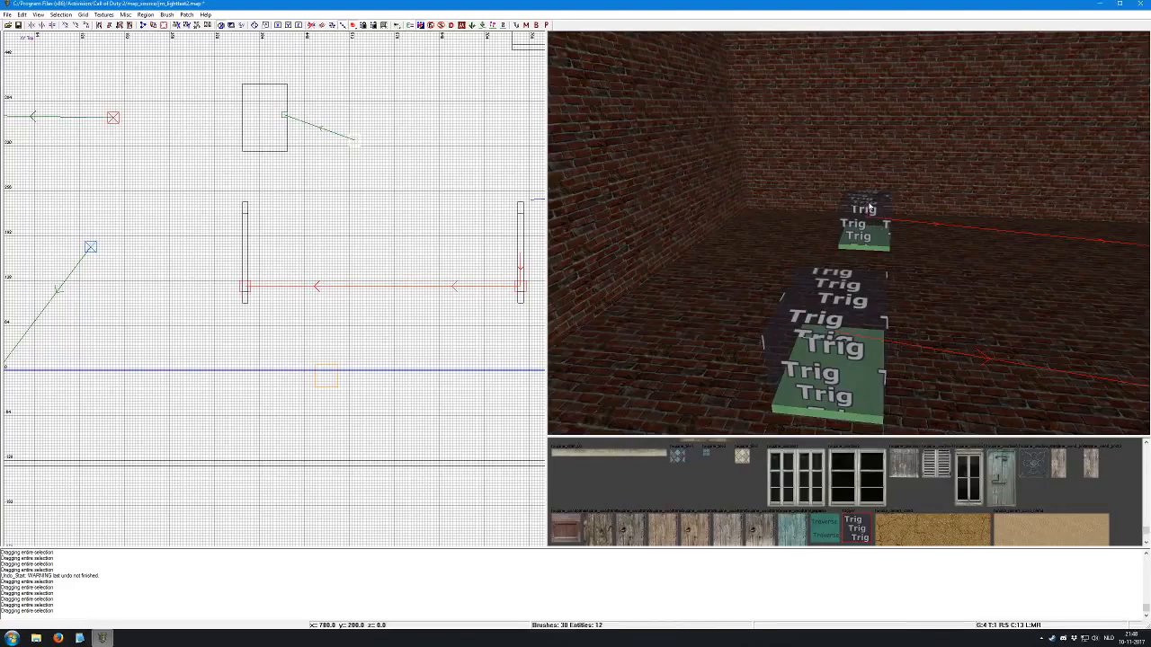
shift+click(830, 331)
key(n)
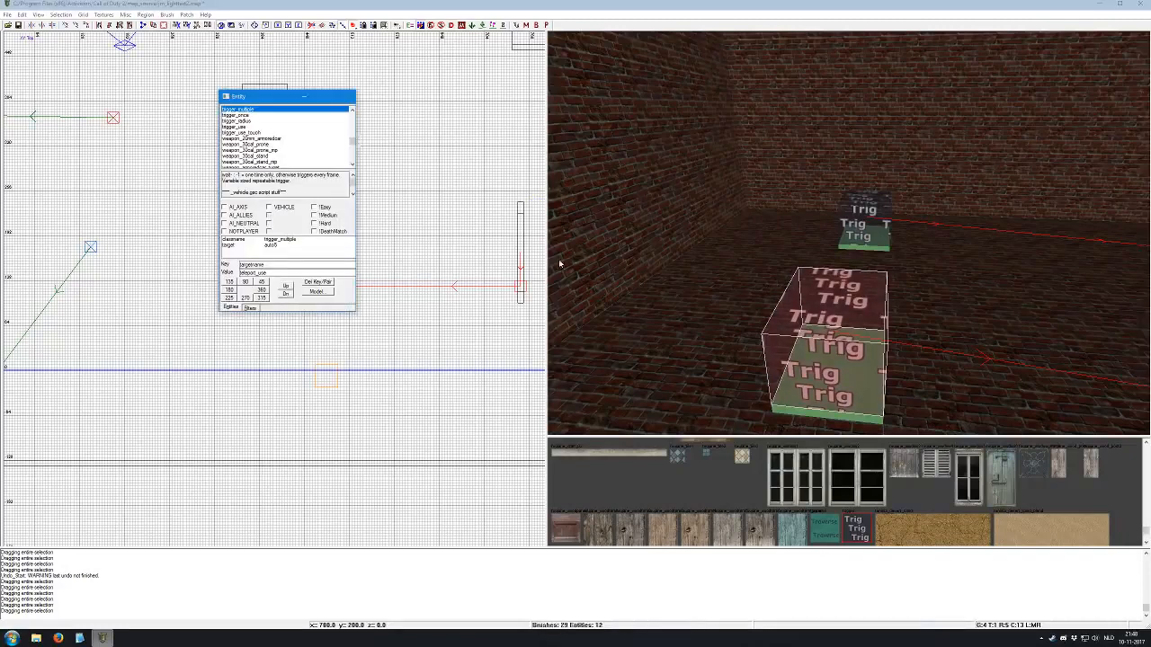
key(Return)
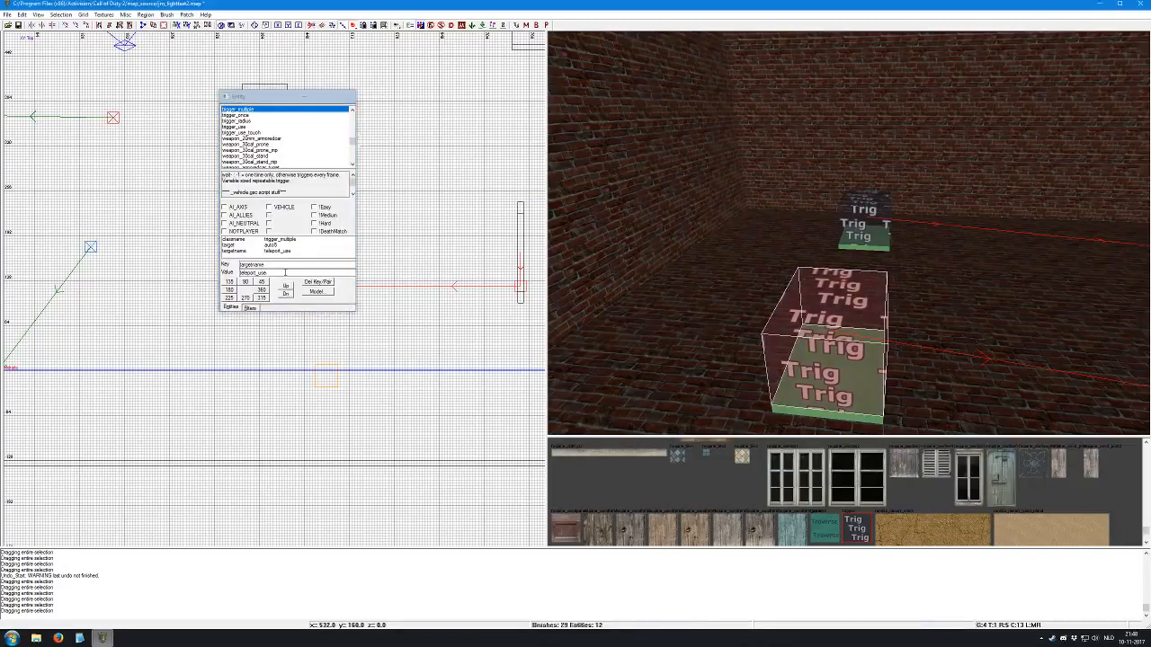
key(n)
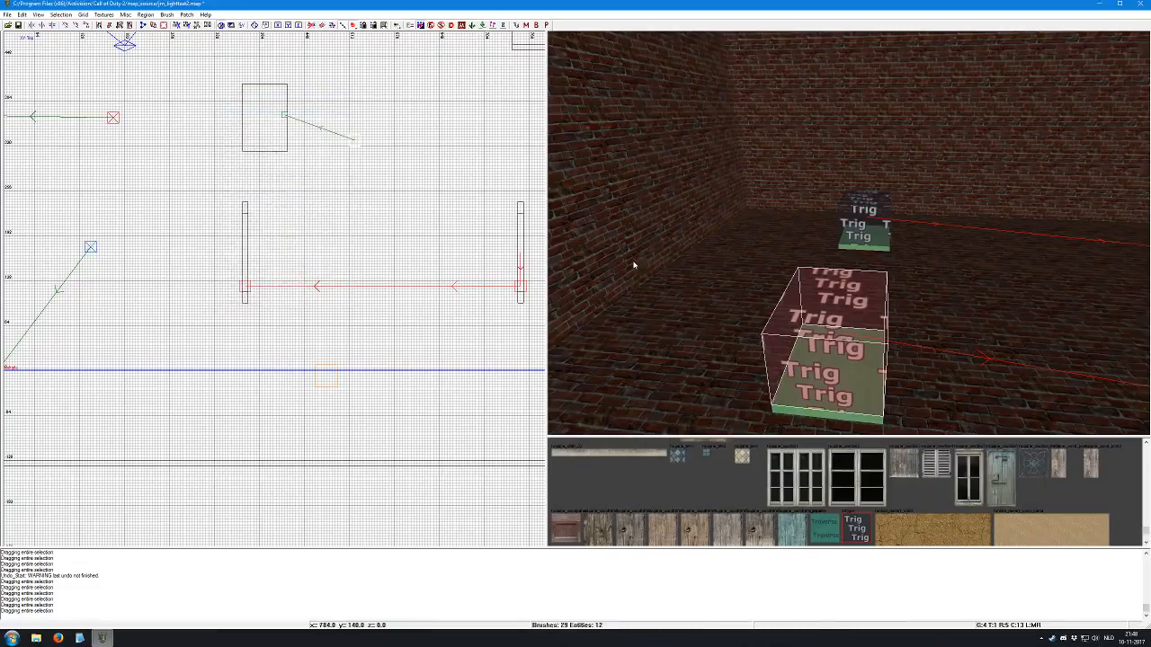
key(space)
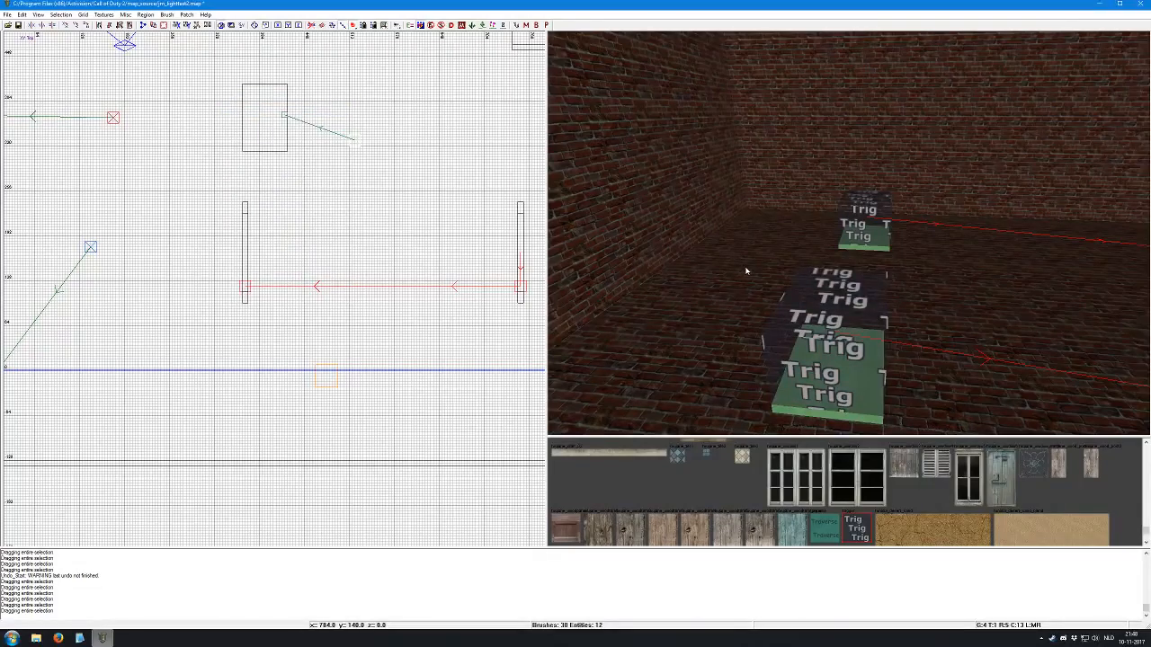
Give the eastern frame's trigger_multiple the targetname teleport_stargate
right_click(772, 271)
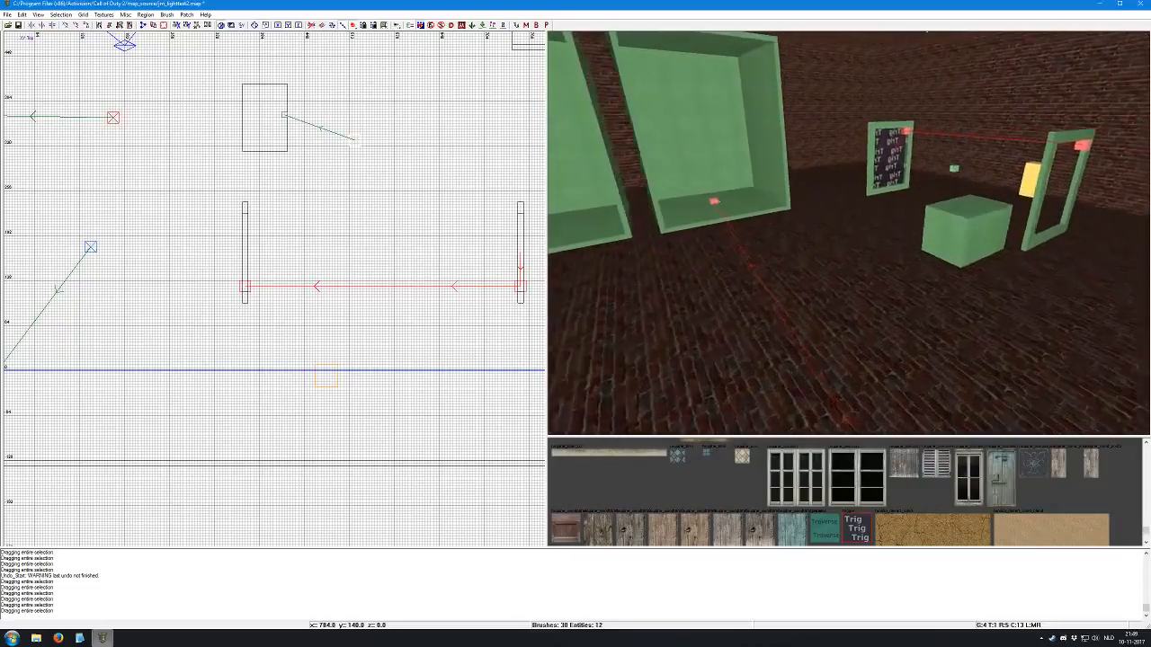
right_click(849, 284)
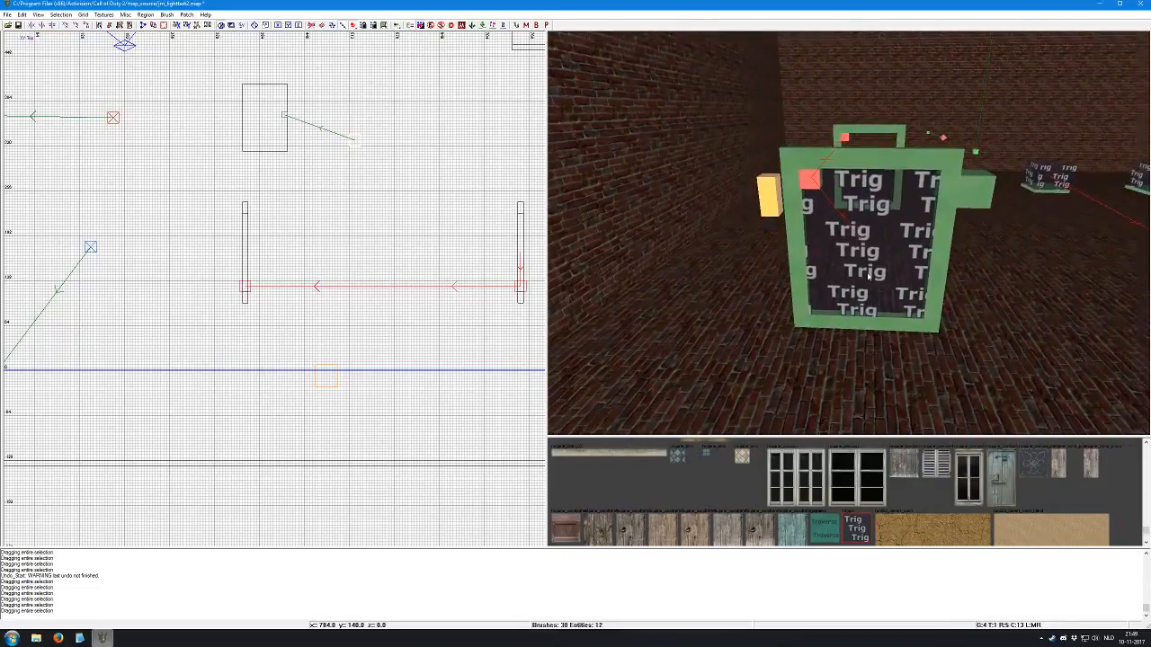
shift+click(869, 276)
key(n)
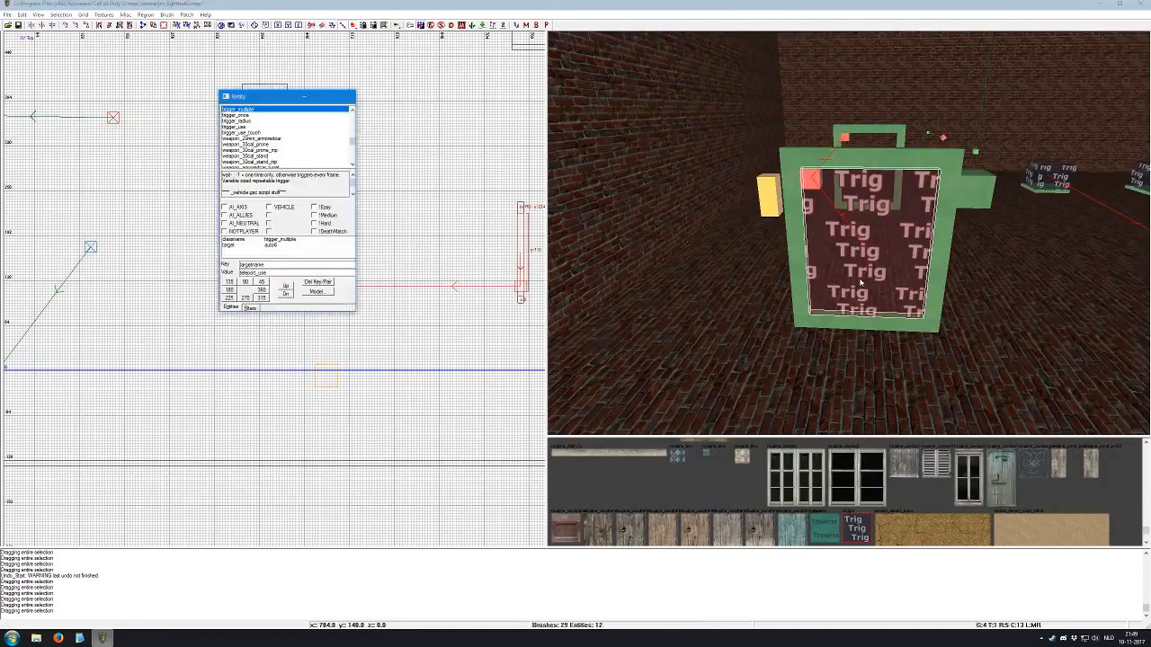
click(291, 272)
key(BackSpace)
key(BackSpace)
key(BackSpace)
text(stargate)
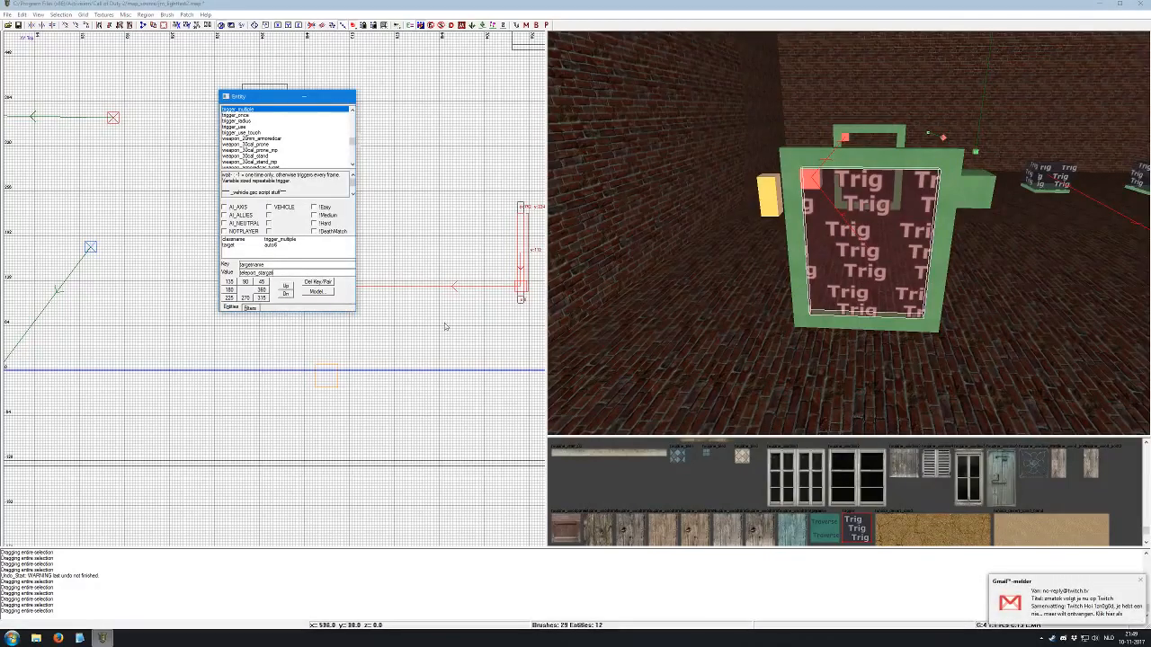
click(1140, 581)
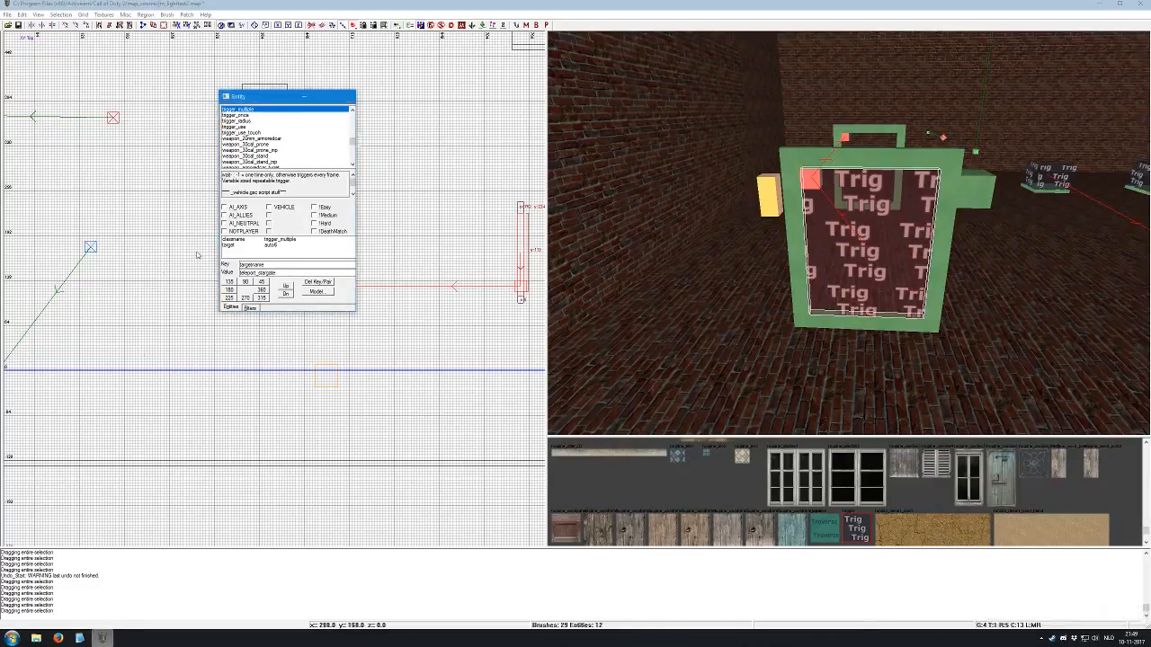
key(Return)
key(n)
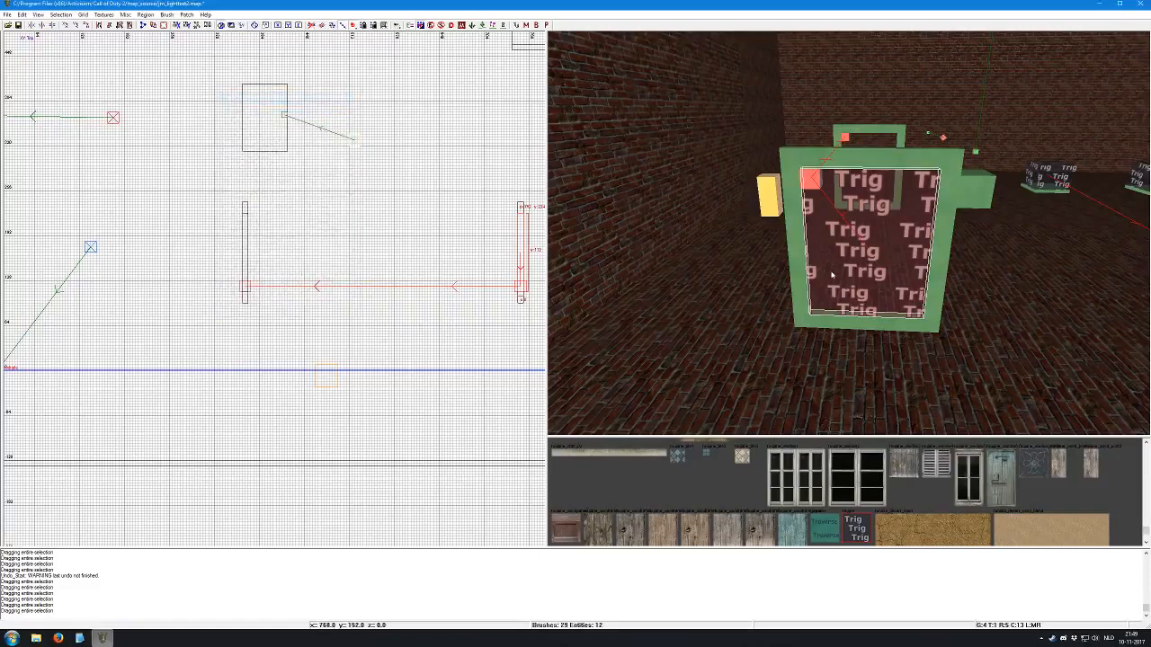
Save the map, switch to CoD2 Compile Tools and compile it
key(ctrl+s)
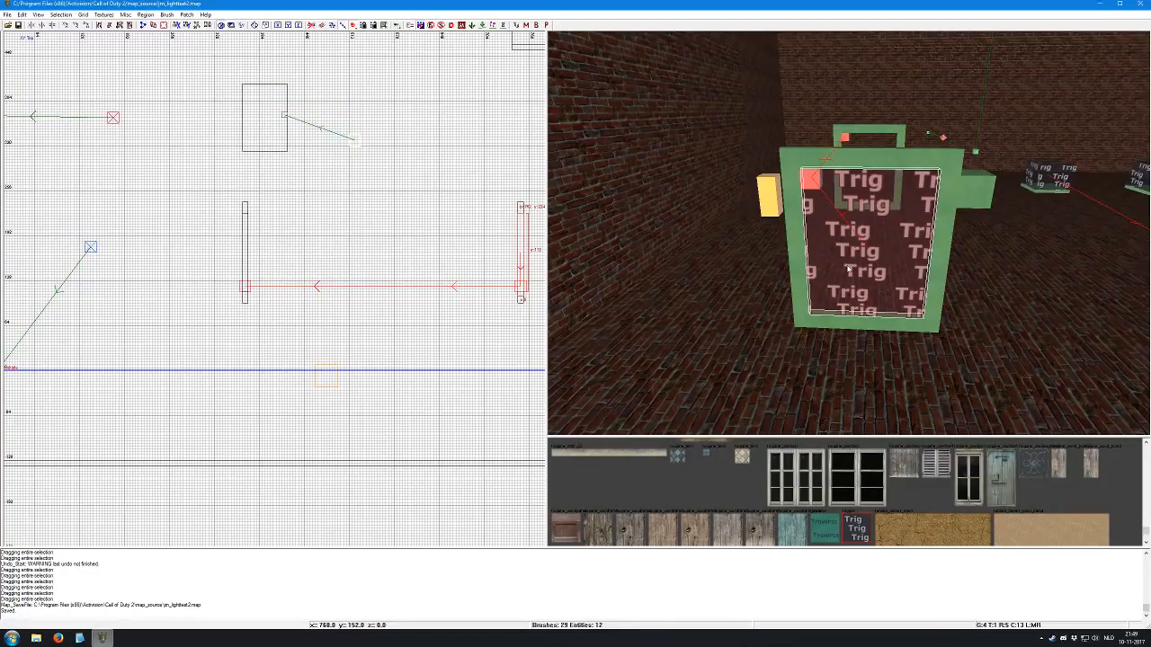
key(super)
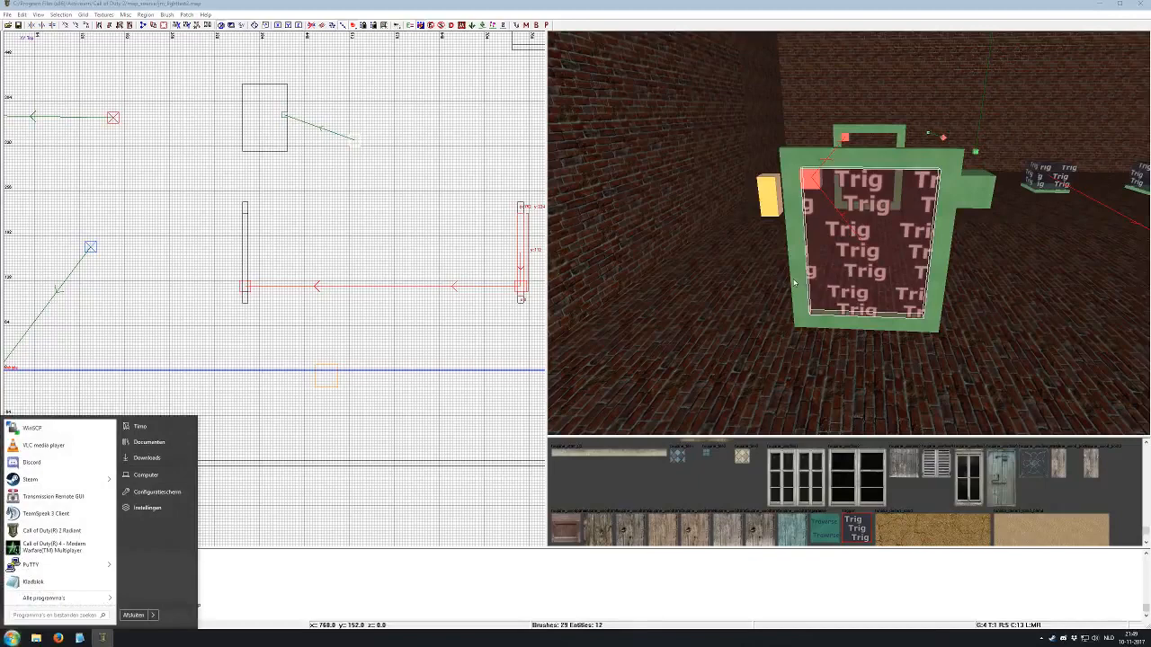
text(compil)
key(Return)
click(464, 268)
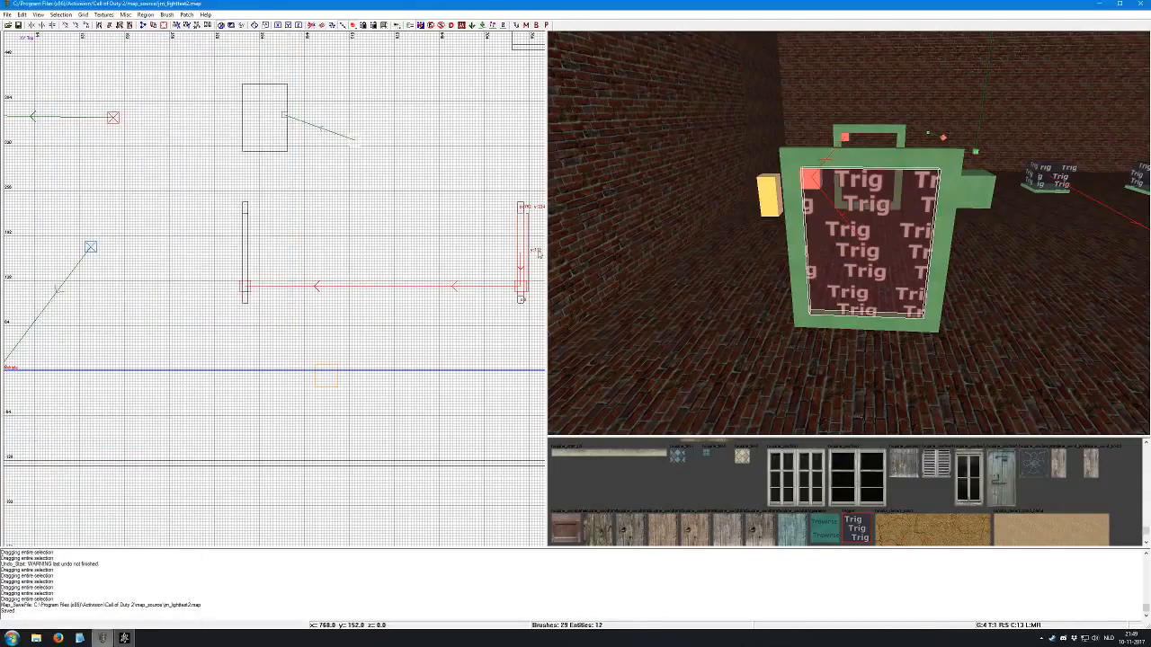
click(124, 638)
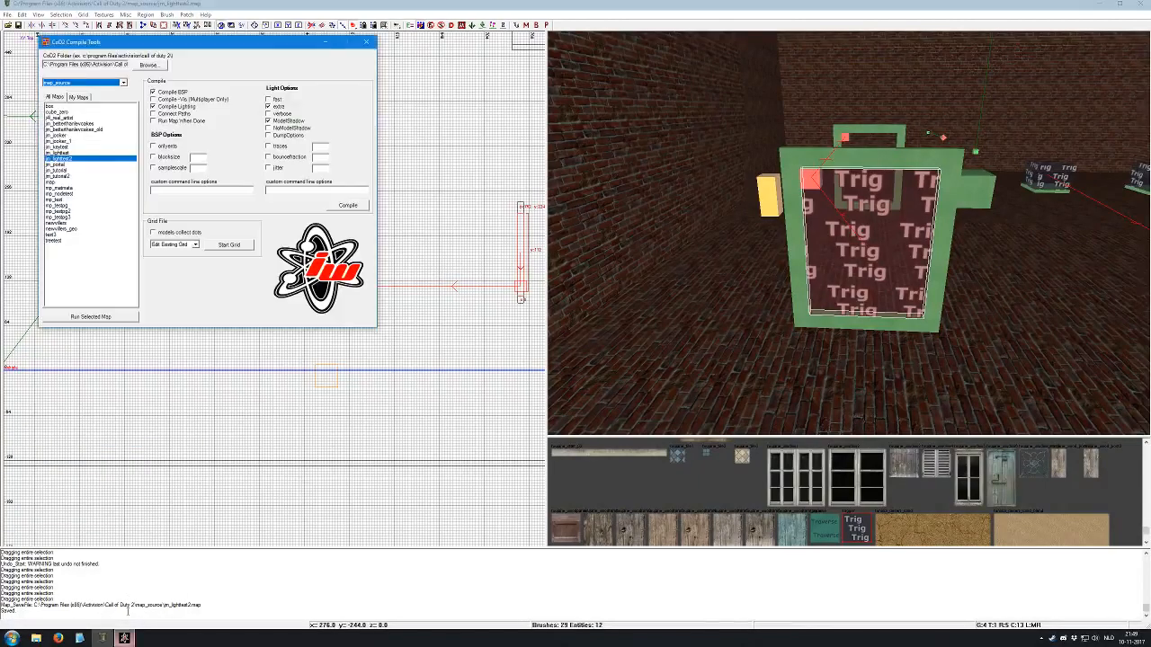
click(349, 206)
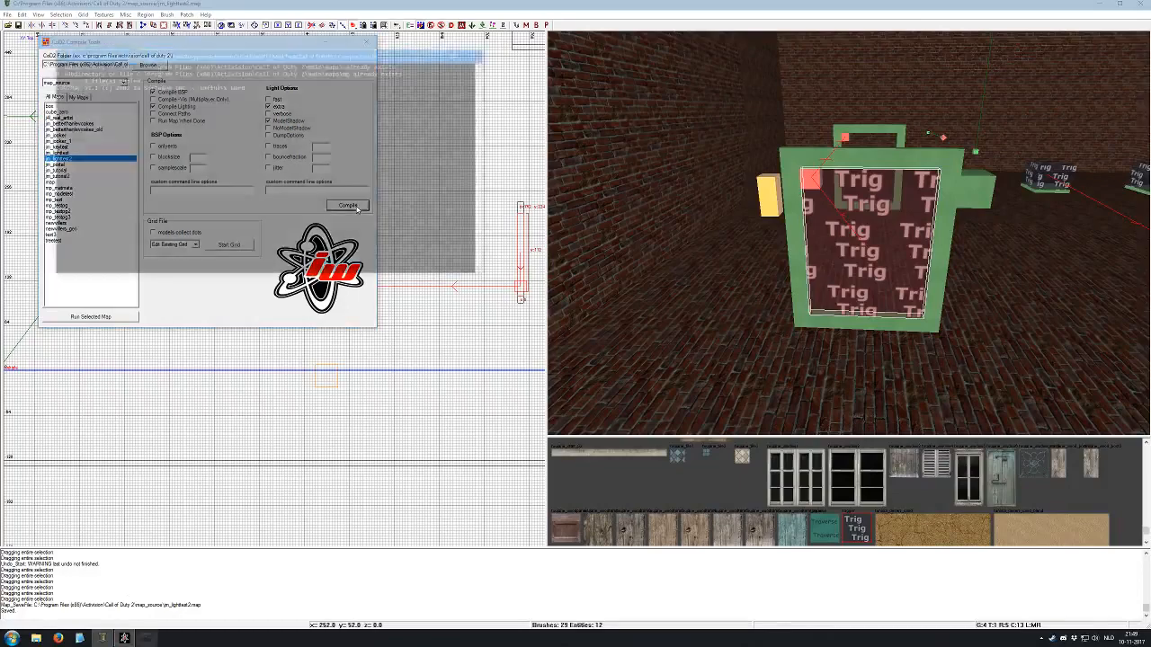
Switch to Notepad2 and write an empty main() function with its braces in the new file
click(80, 639)
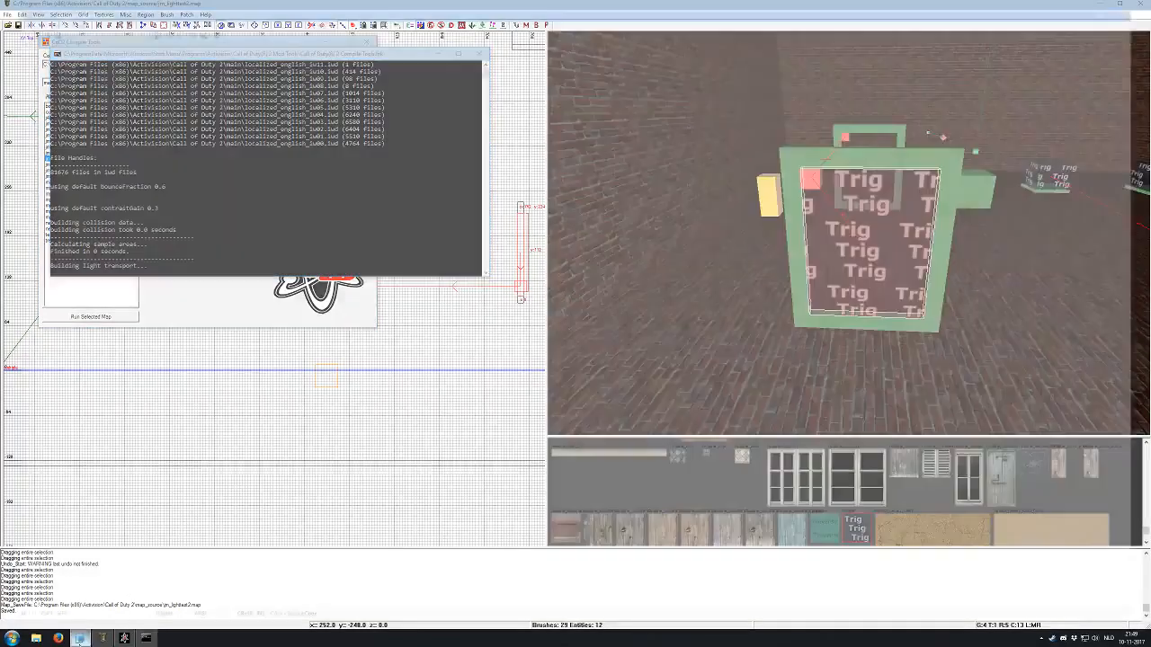
scroll(216, 358, up, 15)
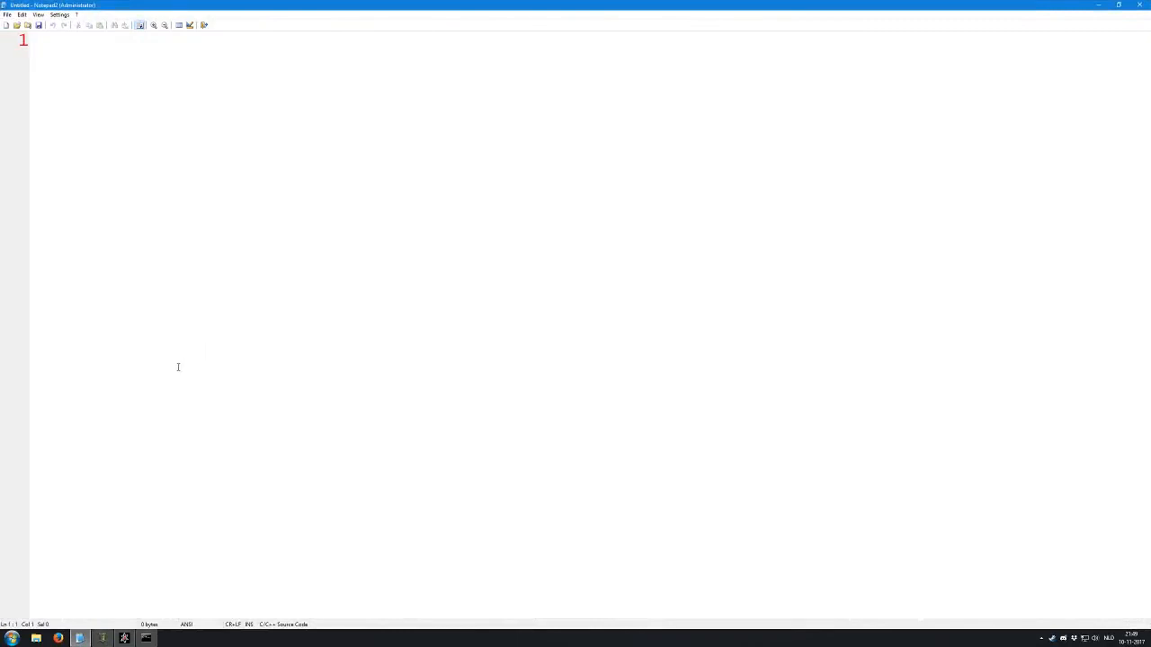
text(main)
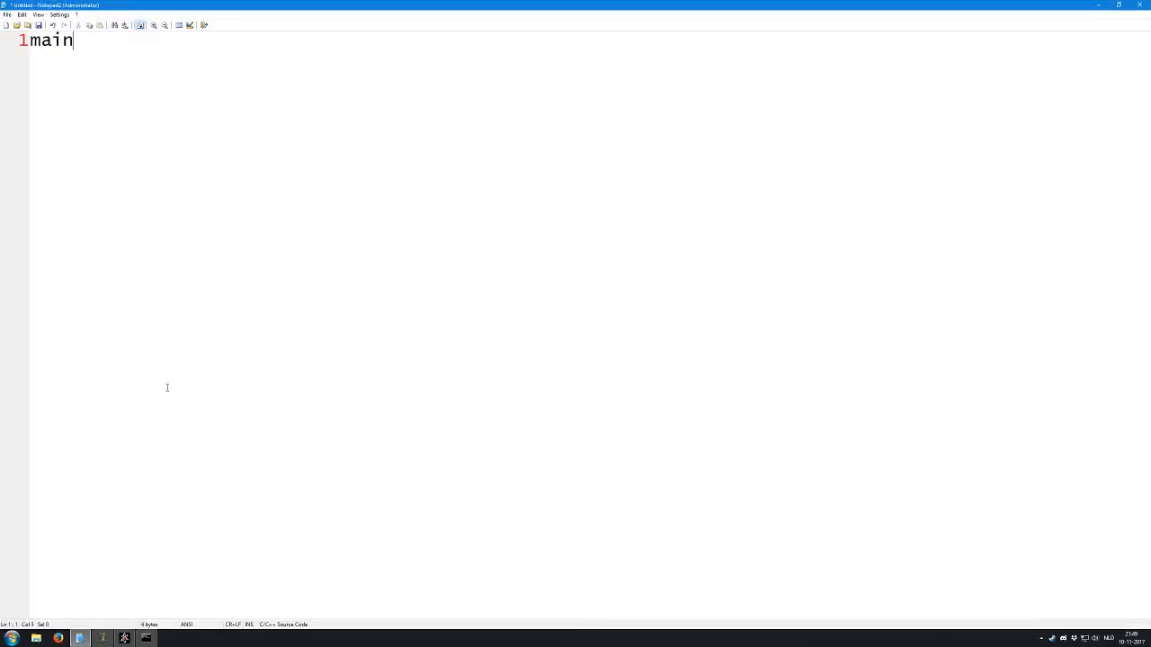
key(ctrl+s)
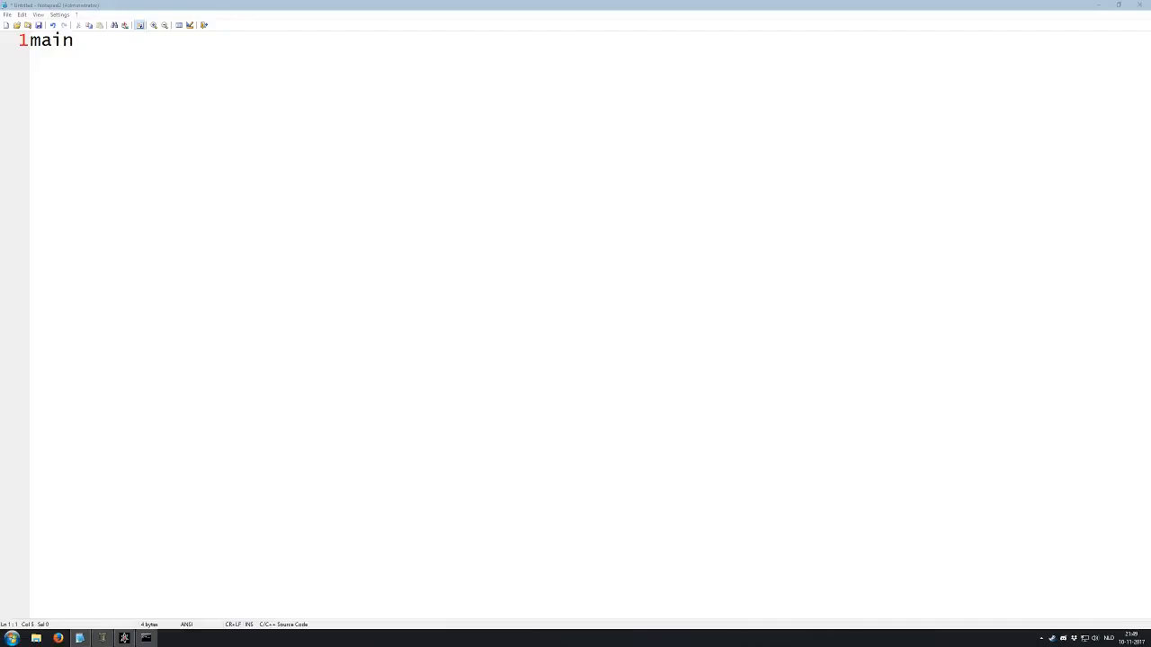
click(419, 172)
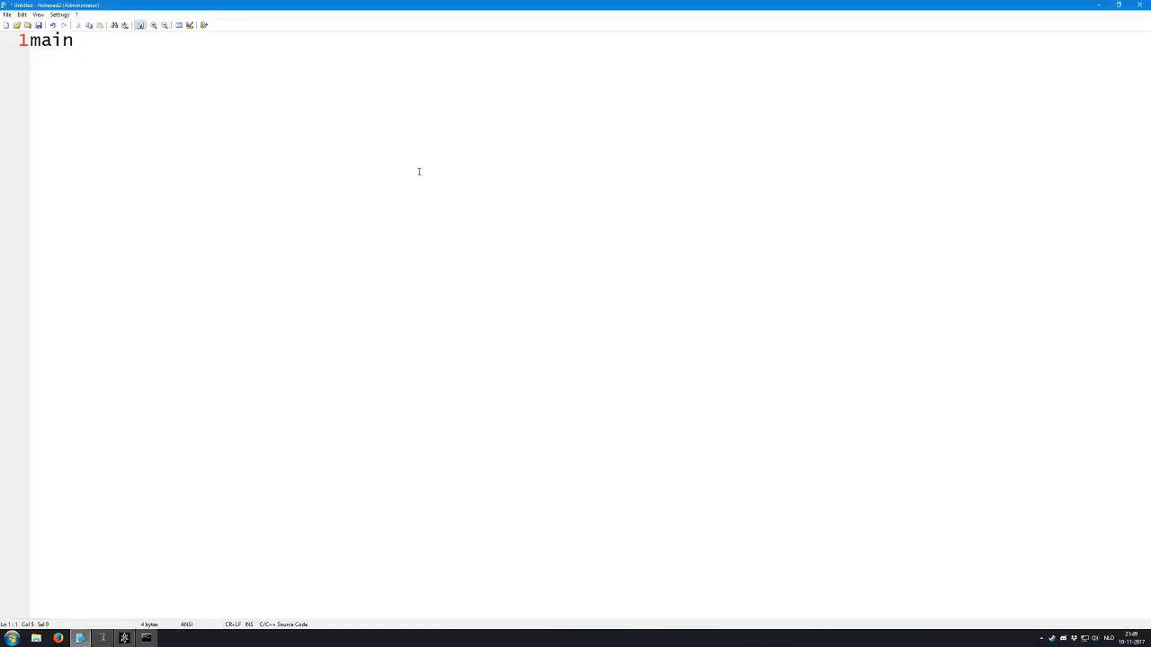
text(())
key(Return)
text({)
key(Return)
Inside main(), add the lines level._effect = []; and maps\mp\_load::main();
text(leve)
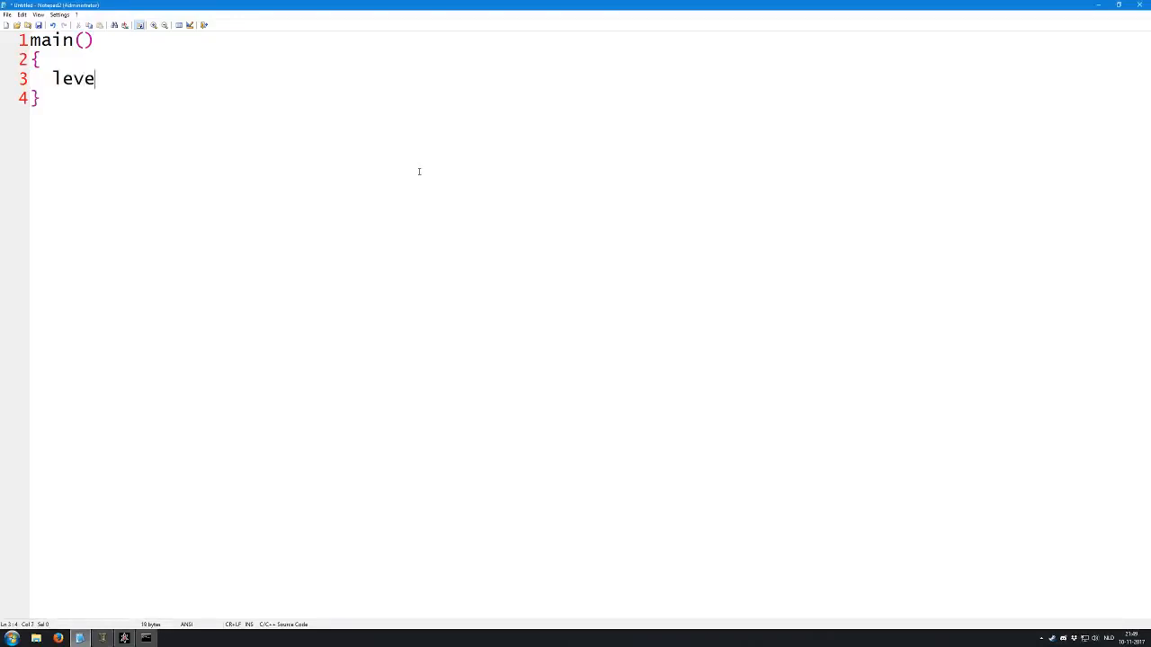
text(l._effect = [];)
key(Return)
text(maps\_)
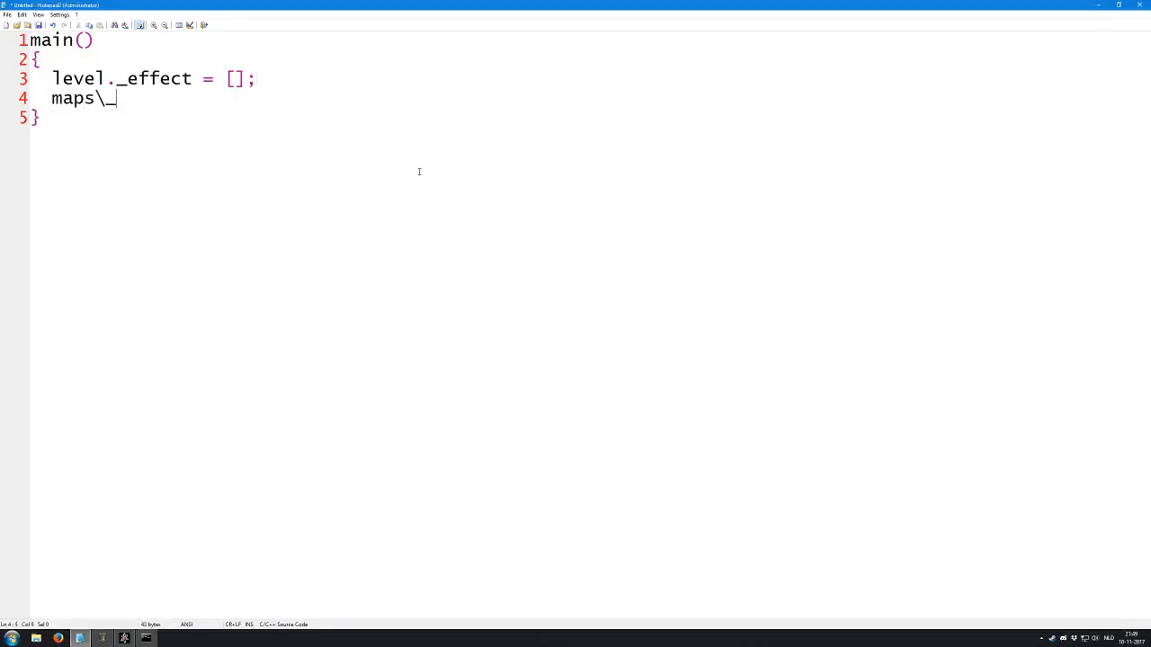
key(BackSpace)
text(mp\_laod)
key(BackSpace)
key(BackSpace)
key(BackSpace)
text(oad:)
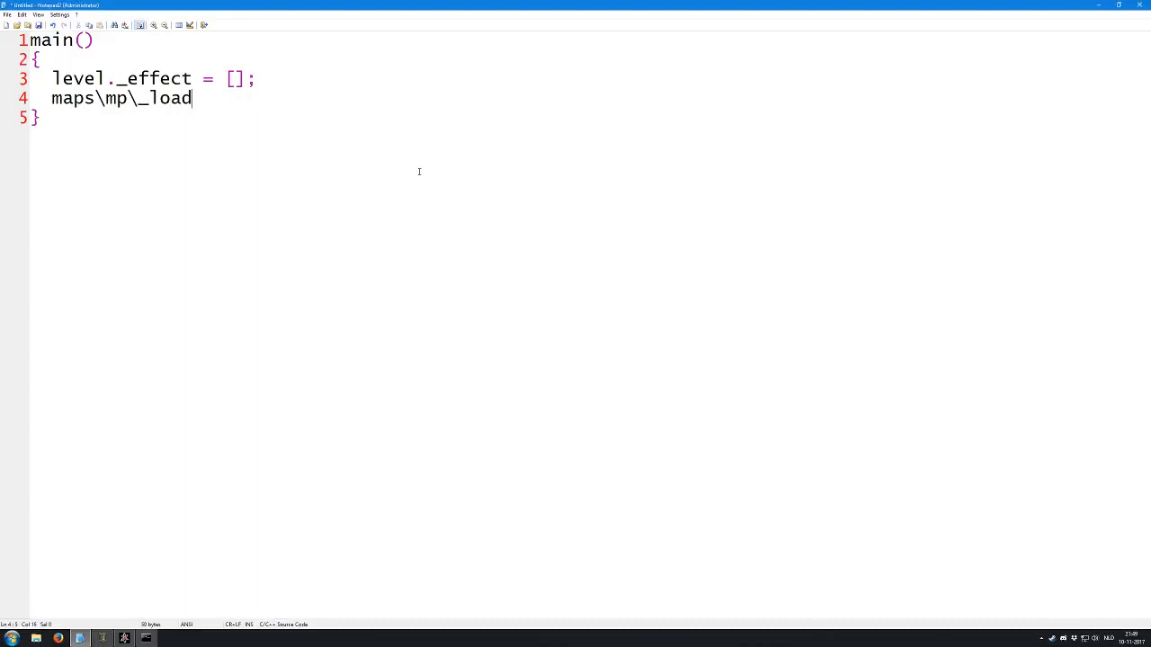
text(:main();)
key(Return)
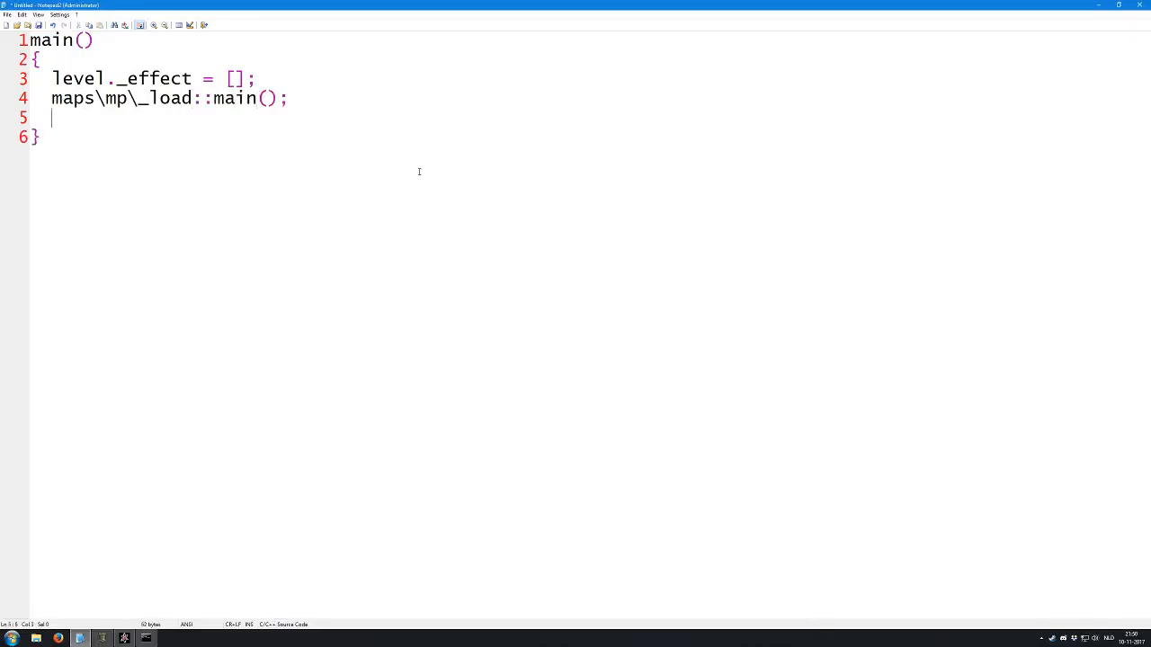
Call normalteleports(); at the end of main() and define an empty normalteleports() function below it
text(normalteleports();)
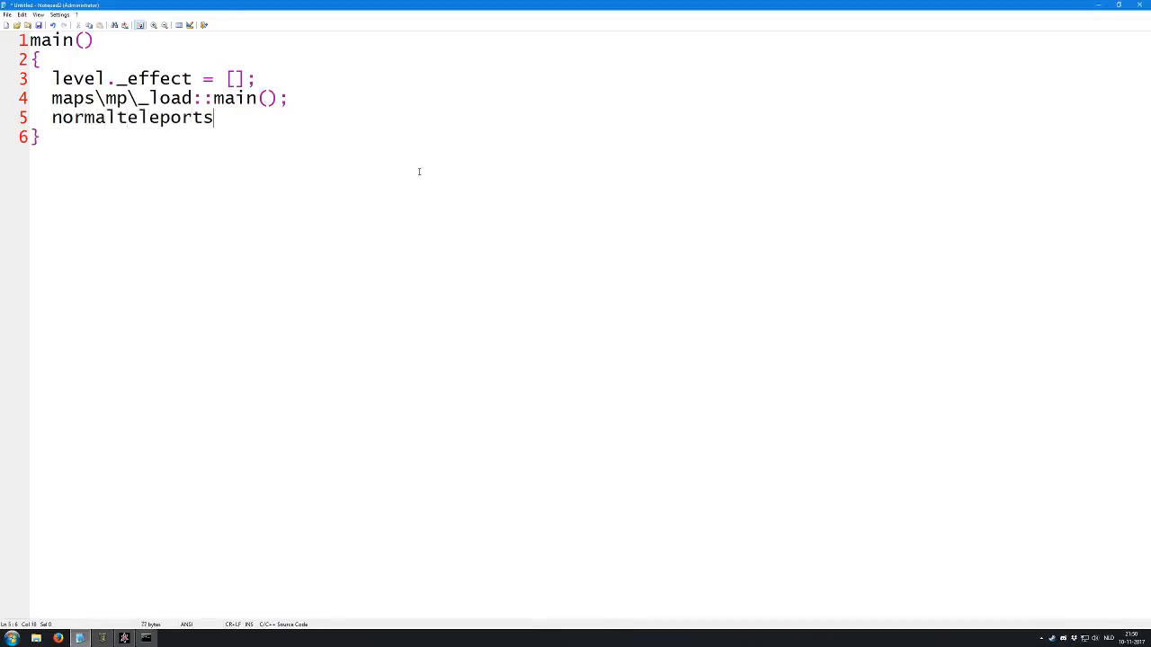
key(Down)
key(Return)
key(Return)
text(normalteelp)
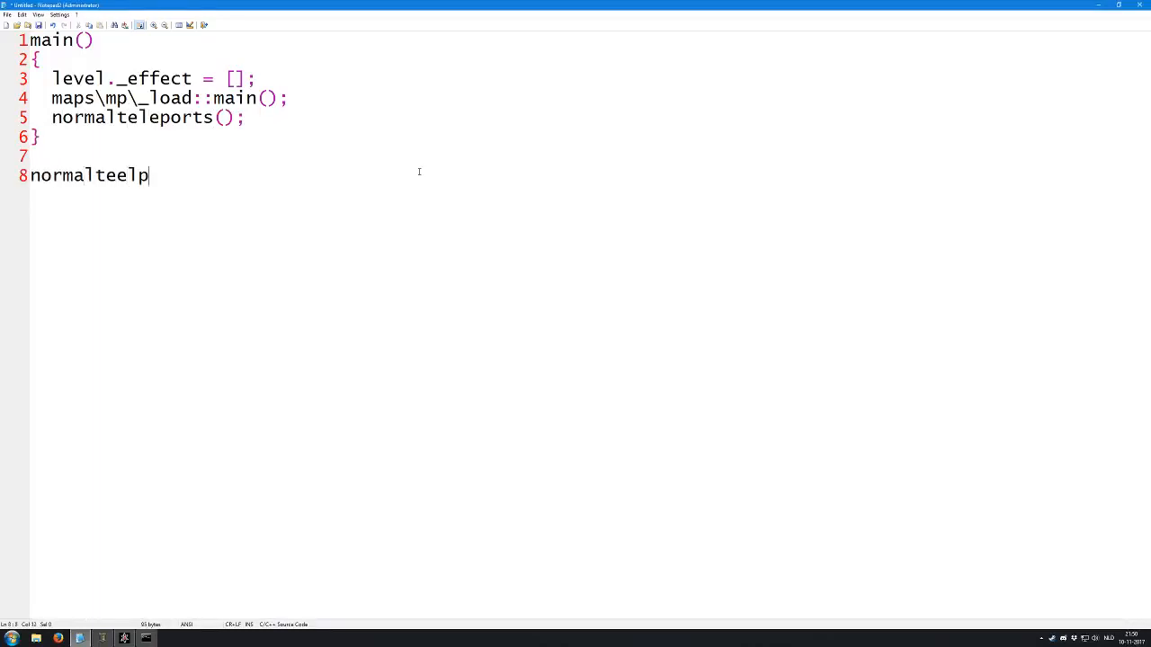
key(BackSpace)
key(BackSpace)
key(BackSpace)
text(leports())
key(Return)
text({)
key(Return)
text(})
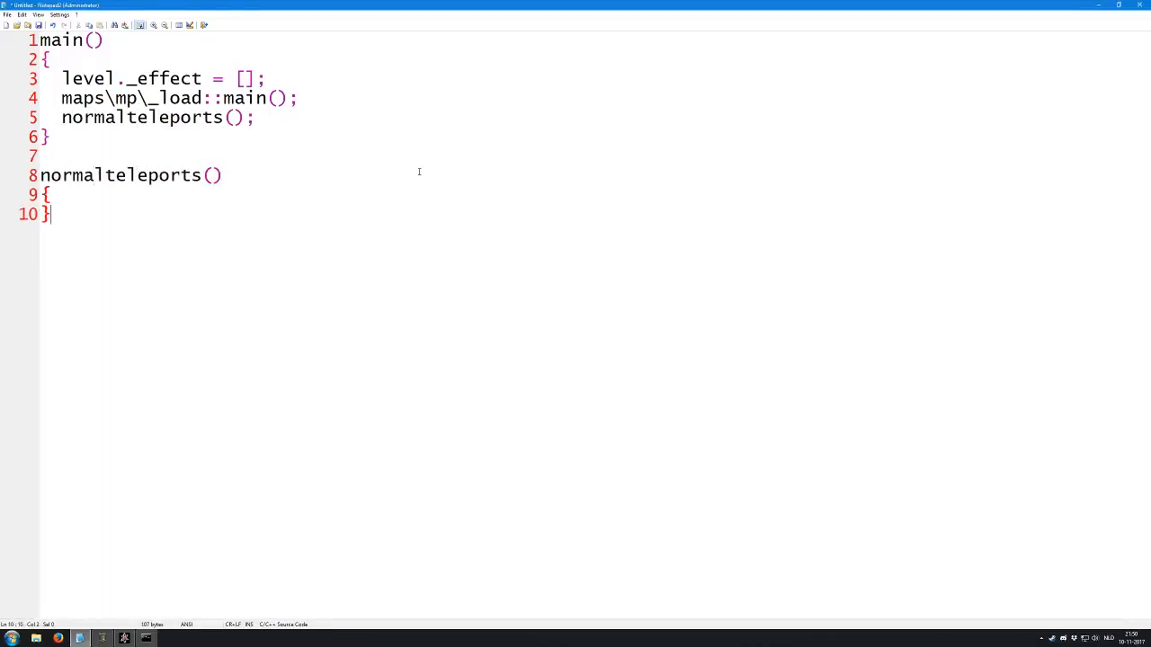
In normalteleports(), add the line teleporters = getentarray("teleport_use", "targetname");
key(Left)
key(Return)
key(Tab)
text(tele)
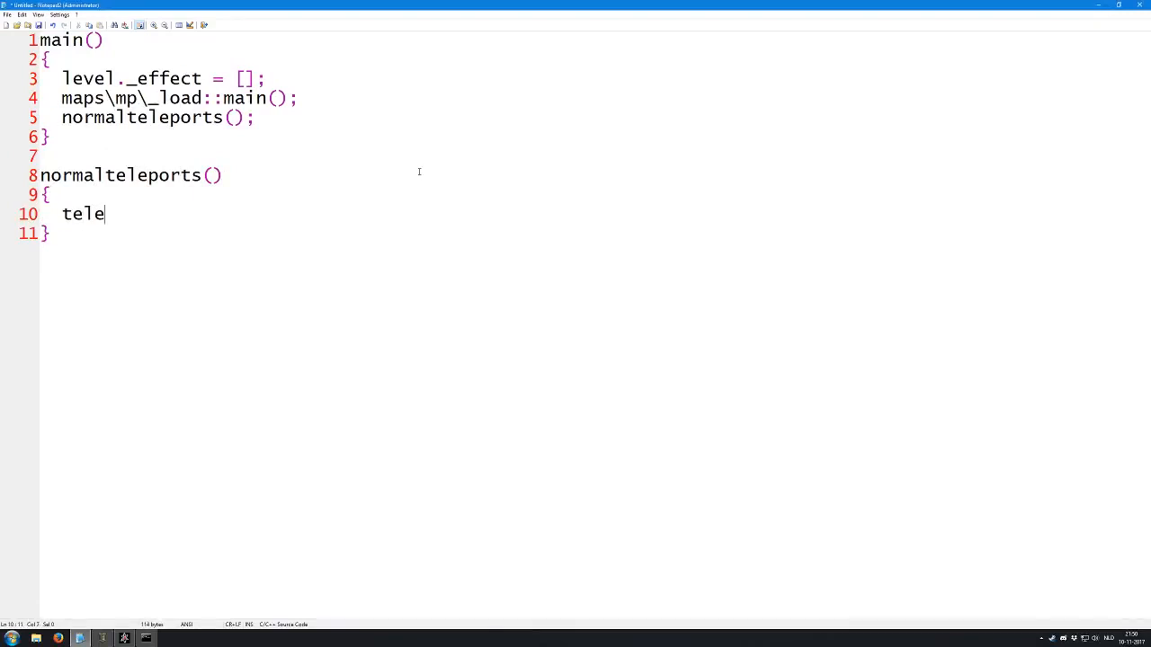
text(porters = get)
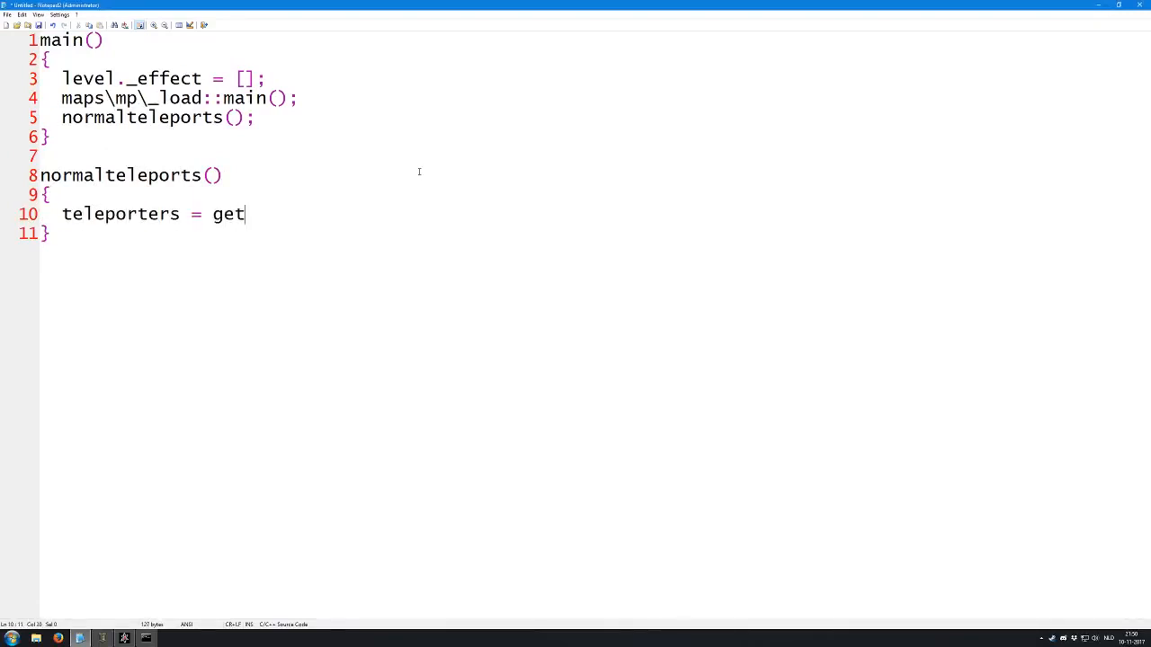
text(entarray(")
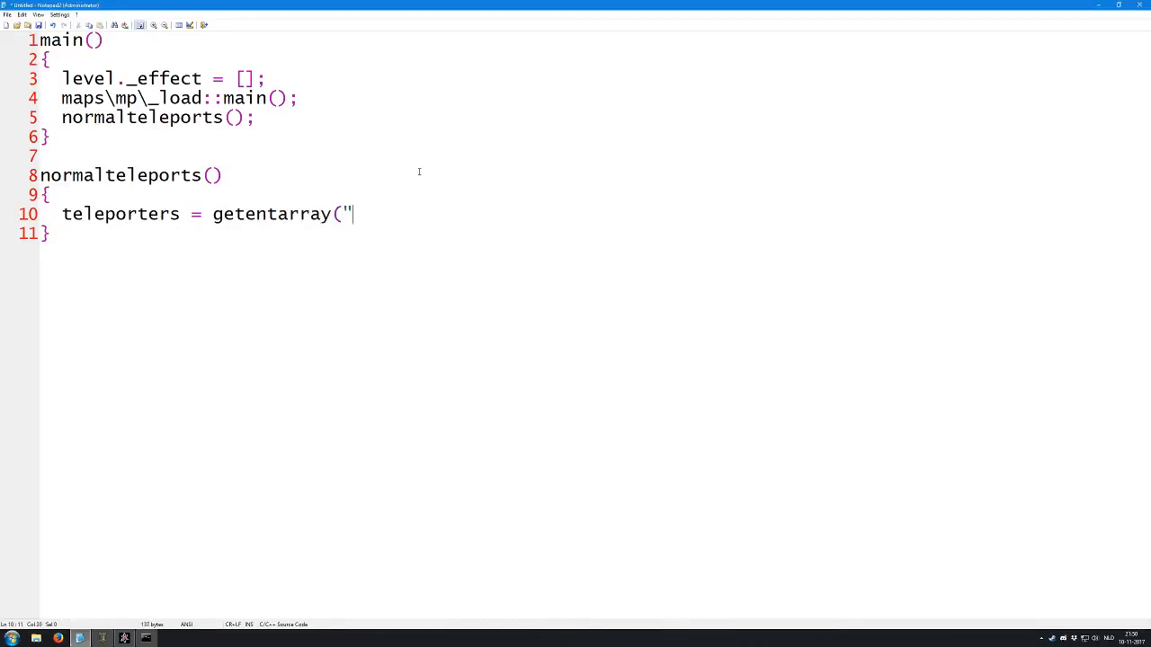
text(teleport_use")
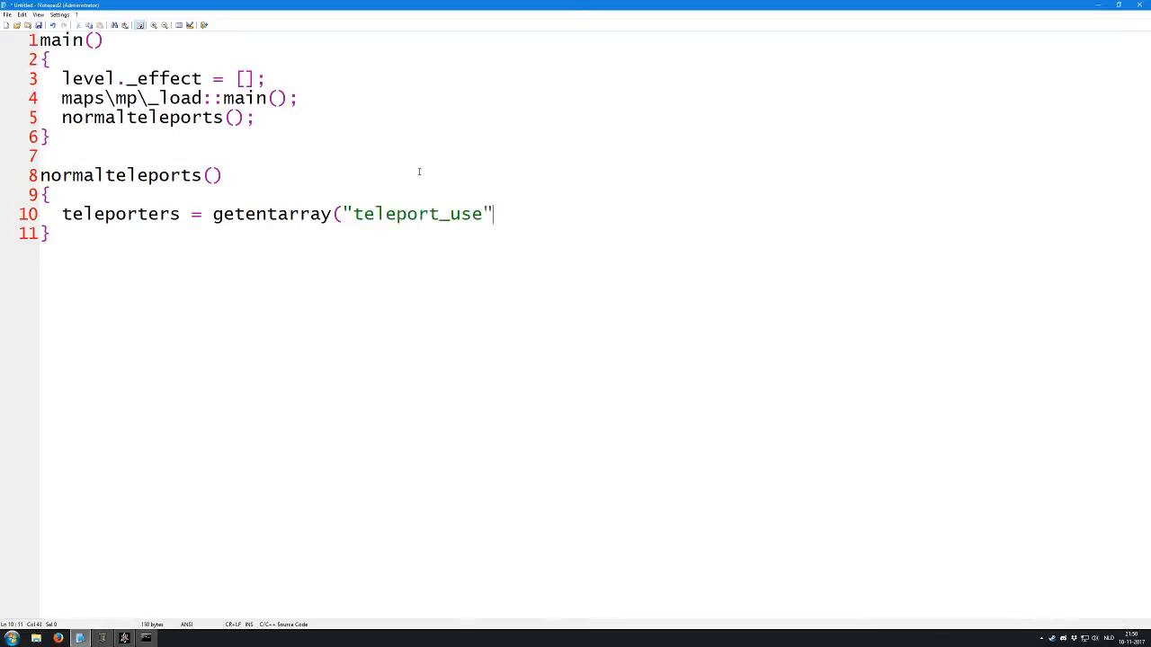
text(, "targetname");)
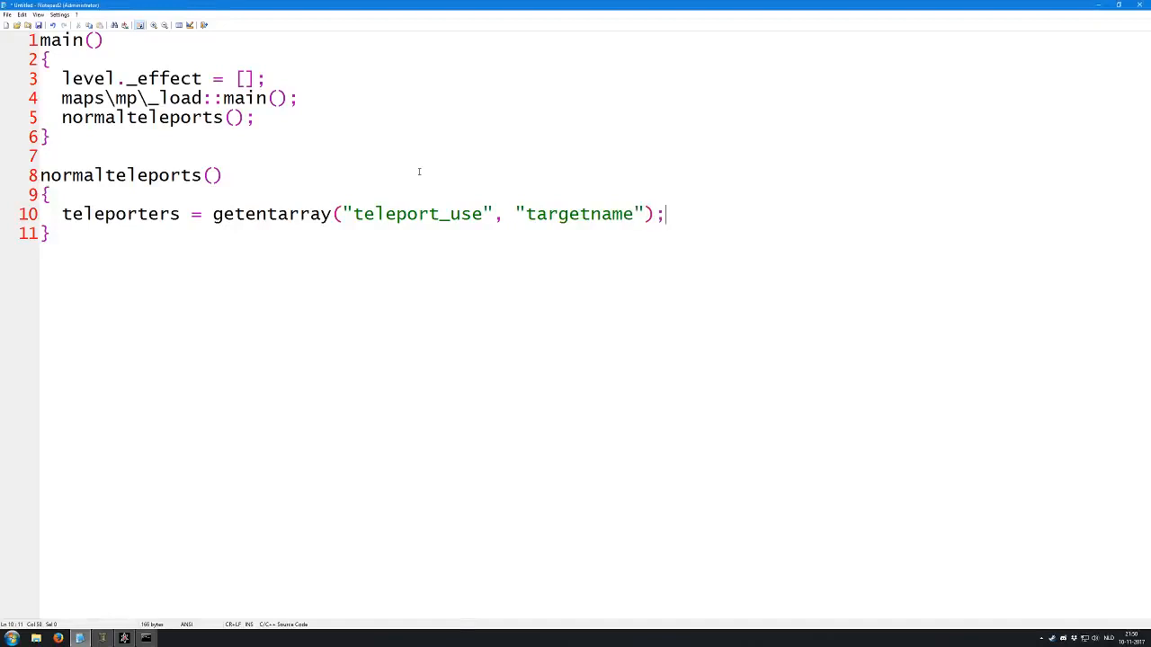
Below the teleporters array, add an empty loop for(i = 0; i < teleports.size; i++) with braces
key(Return)
key(Return)
text(for(i = 0; i)
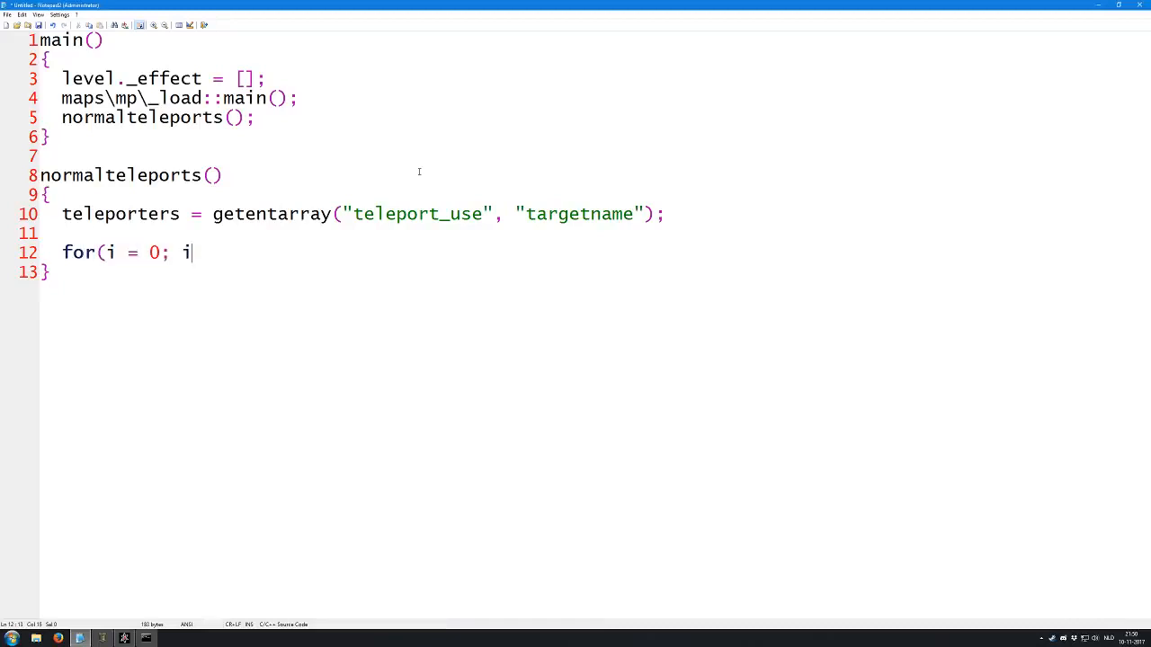
text( < teleports.si)
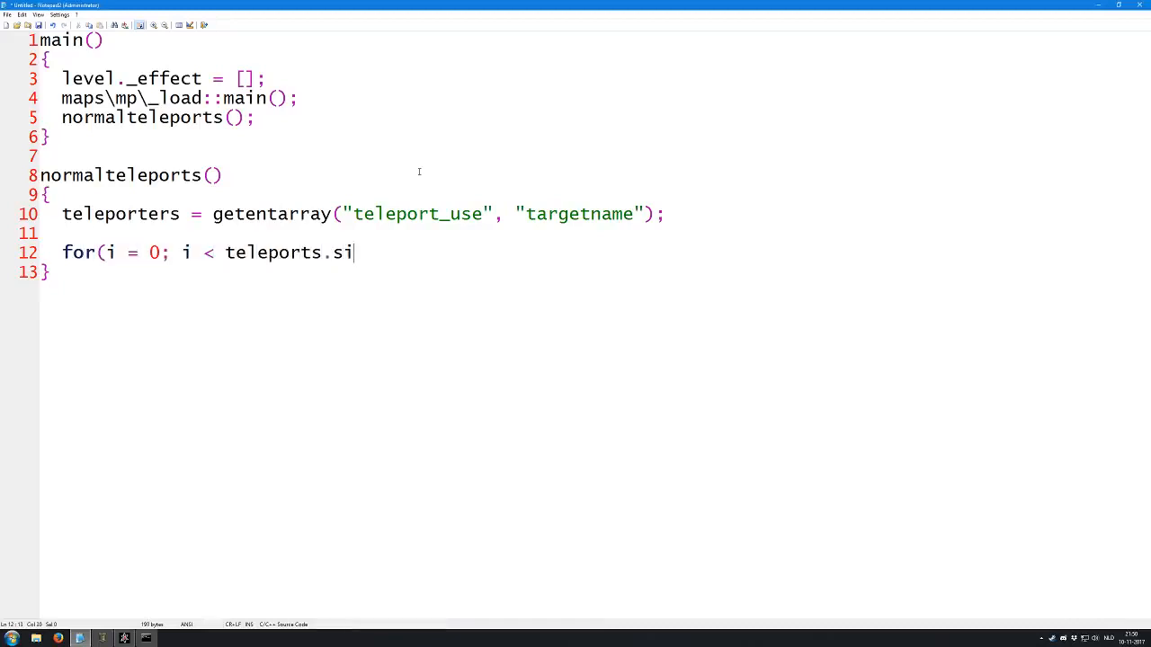
text(ze; i++))
key(Return)
text({)
key(Return)
text(})
key(Up)
key(Return)
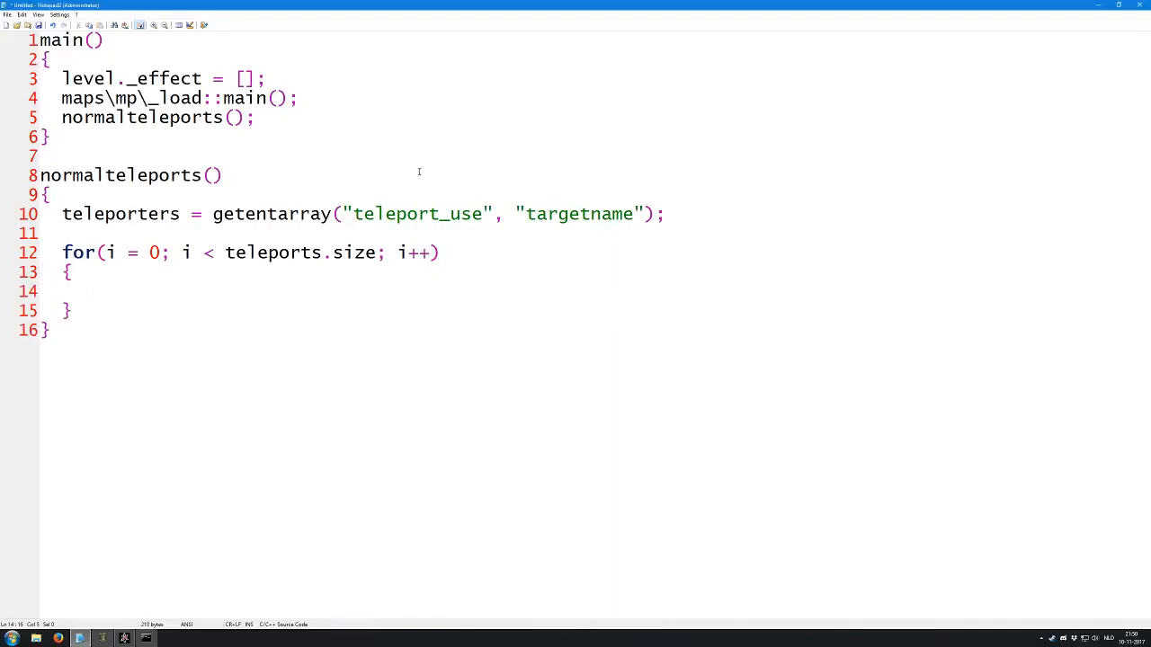
Examine the for loop's start value, increment, comparison and size expression
double_click(69, 255)
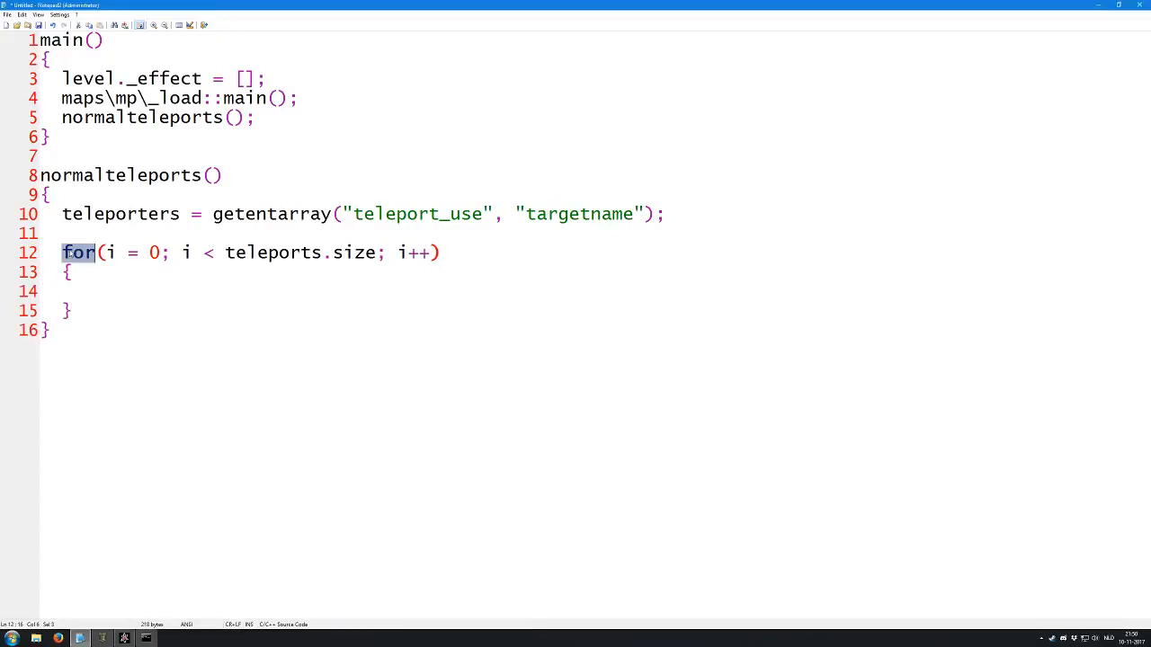
drag(107, 254, 162, 255)
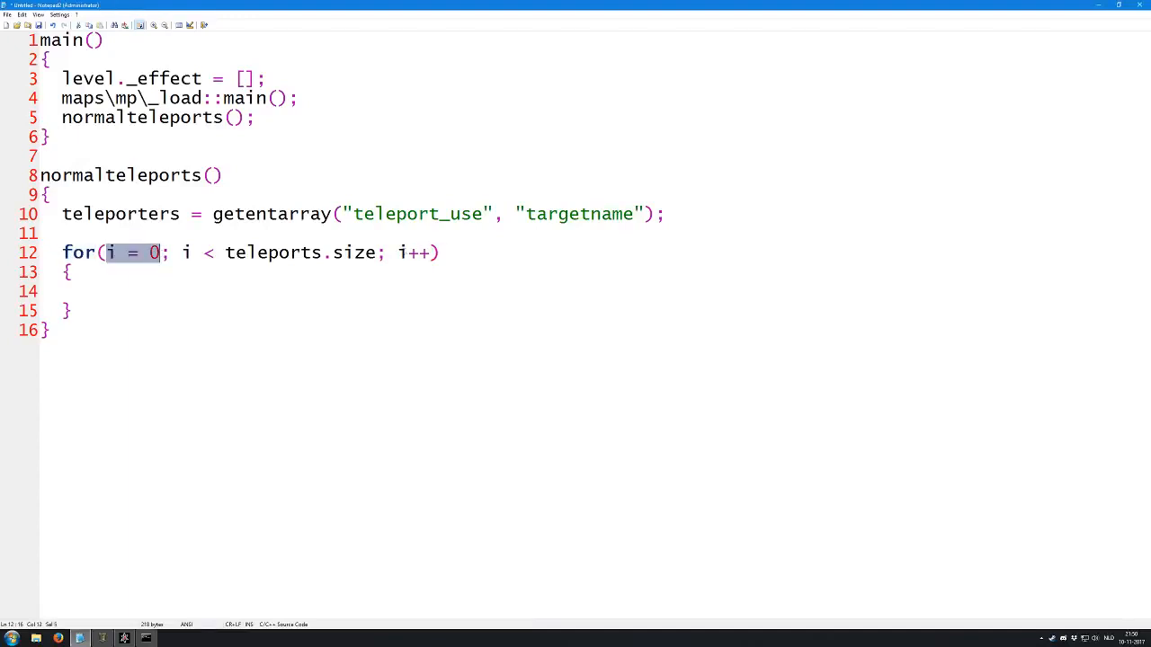
drag(399, 254, 432, 254)
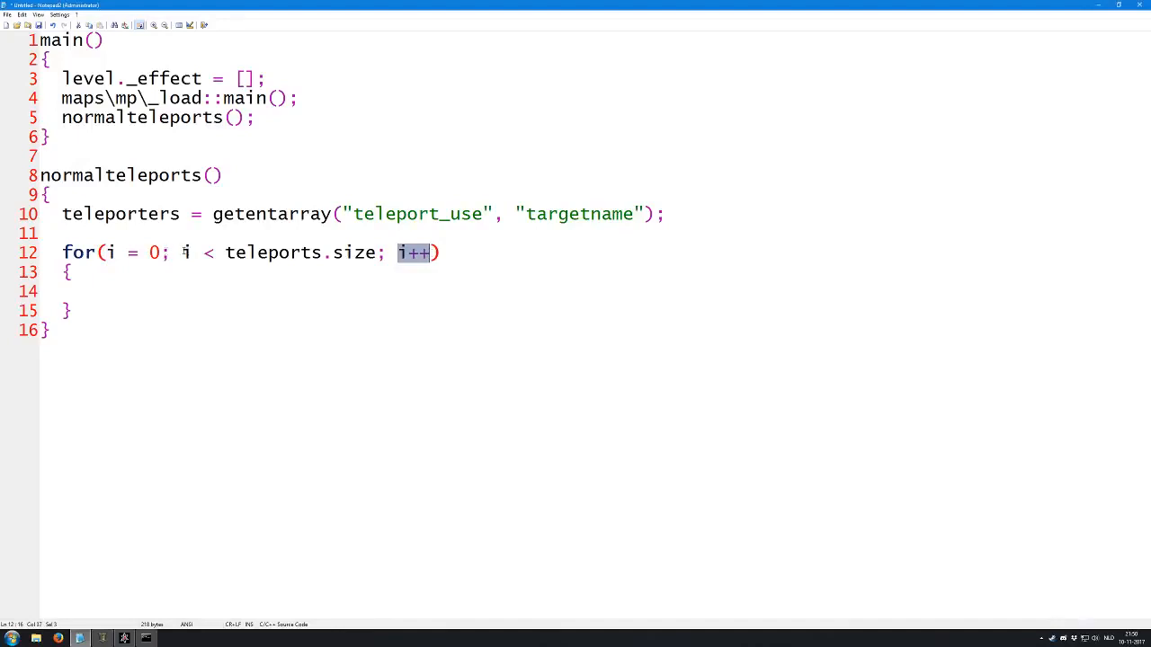
drag(183, 253, 215, 253)
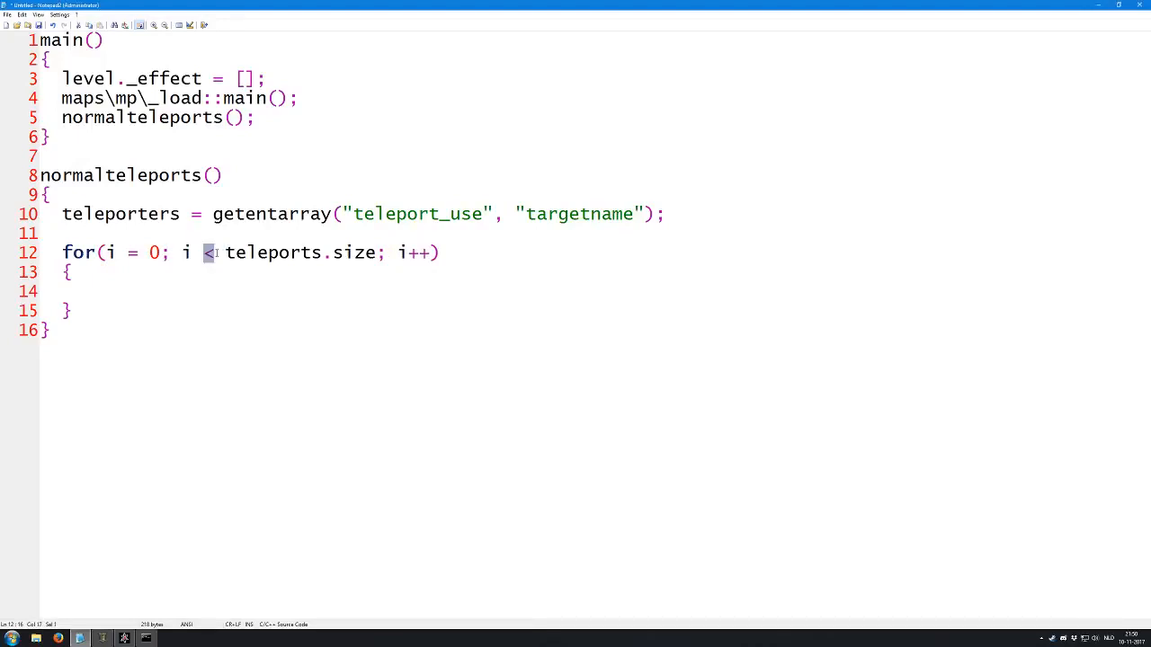
click(231, 254)
drag(226, 253, 376, 253)
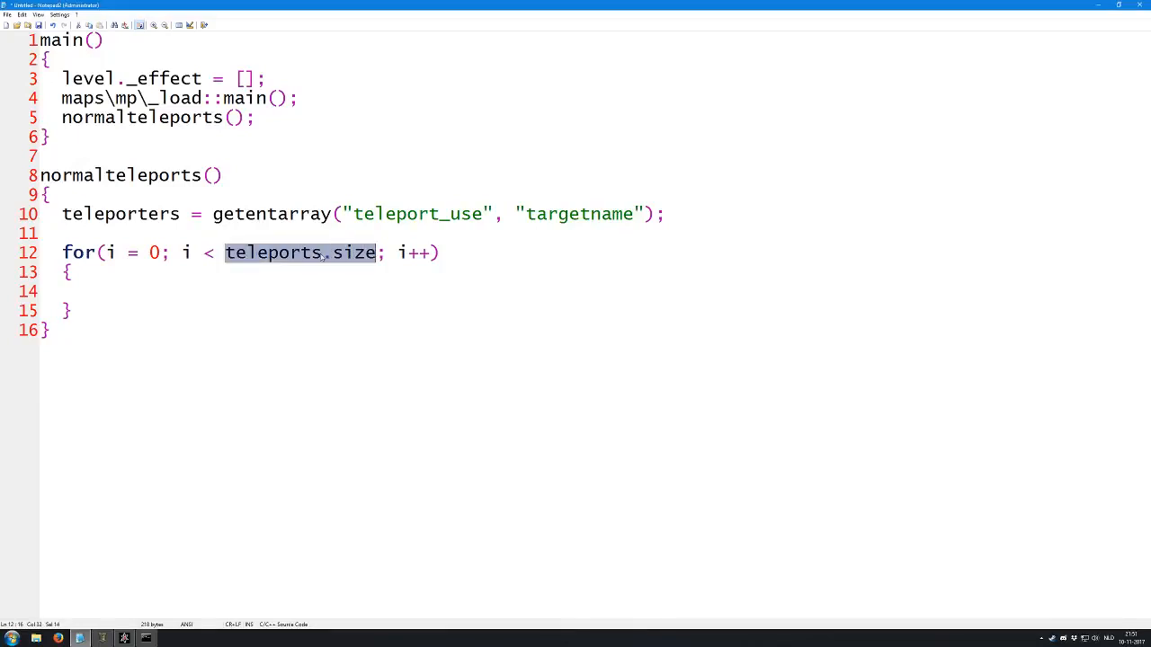
click(159, 291)
Switch to CoD2 Radiant and inspect the triggers over the two floor pads
click(102, 639)
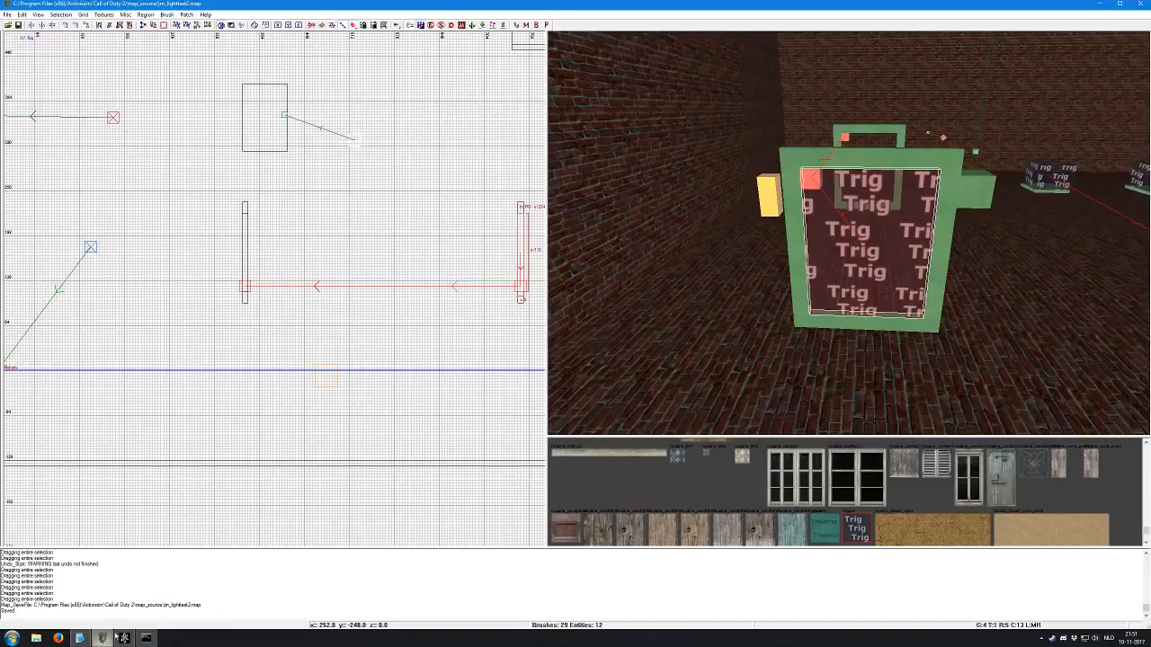
right_click(772, 350)
key(Escape)
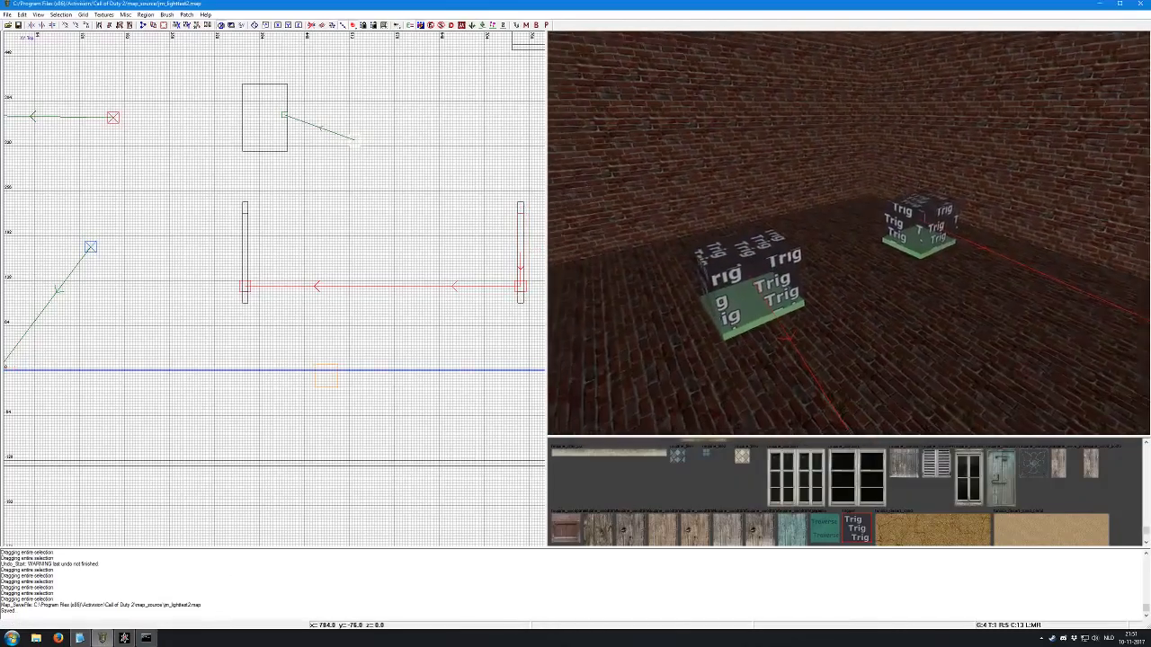
right_click(785, 350)
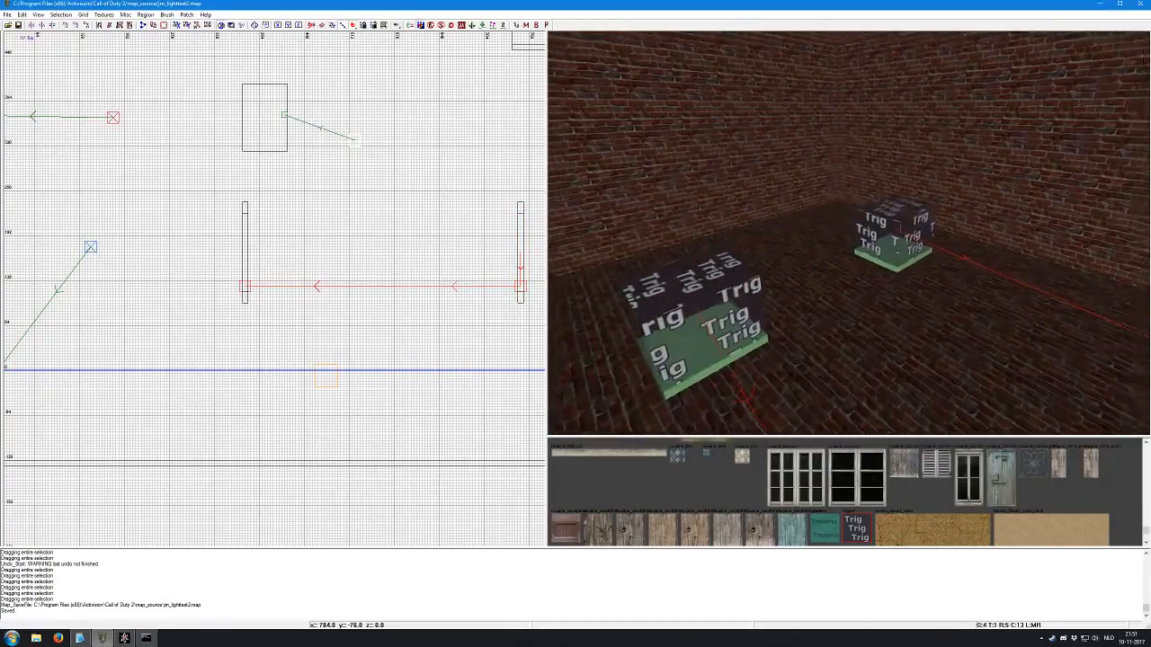
shift+click(749, 323)
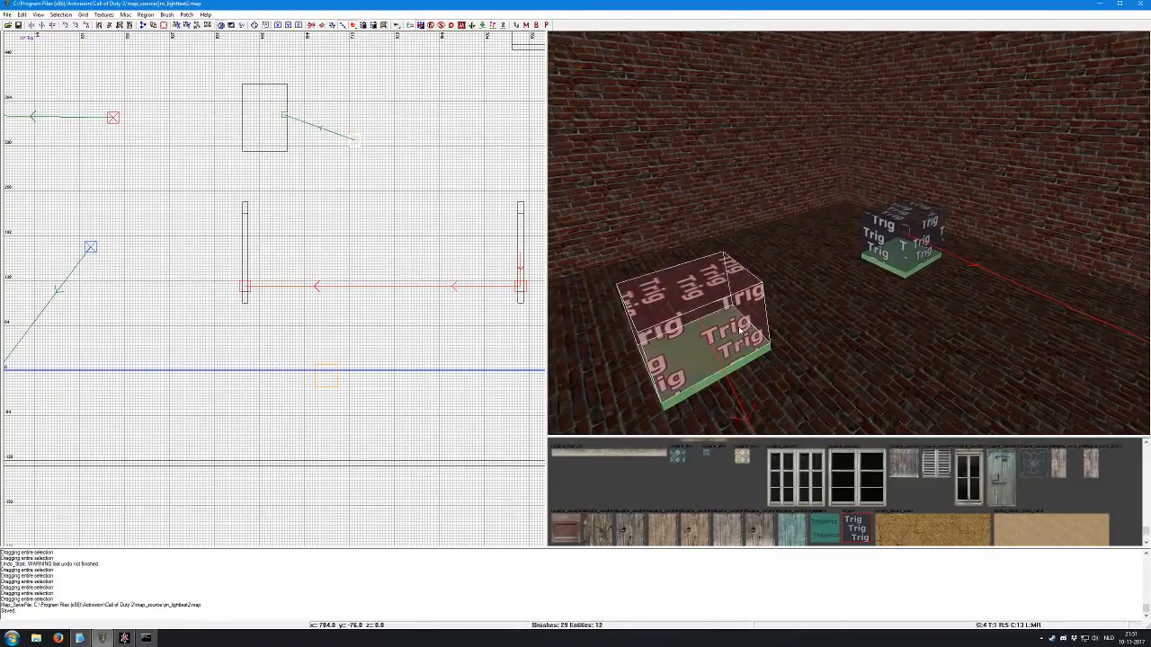
key(Escape)
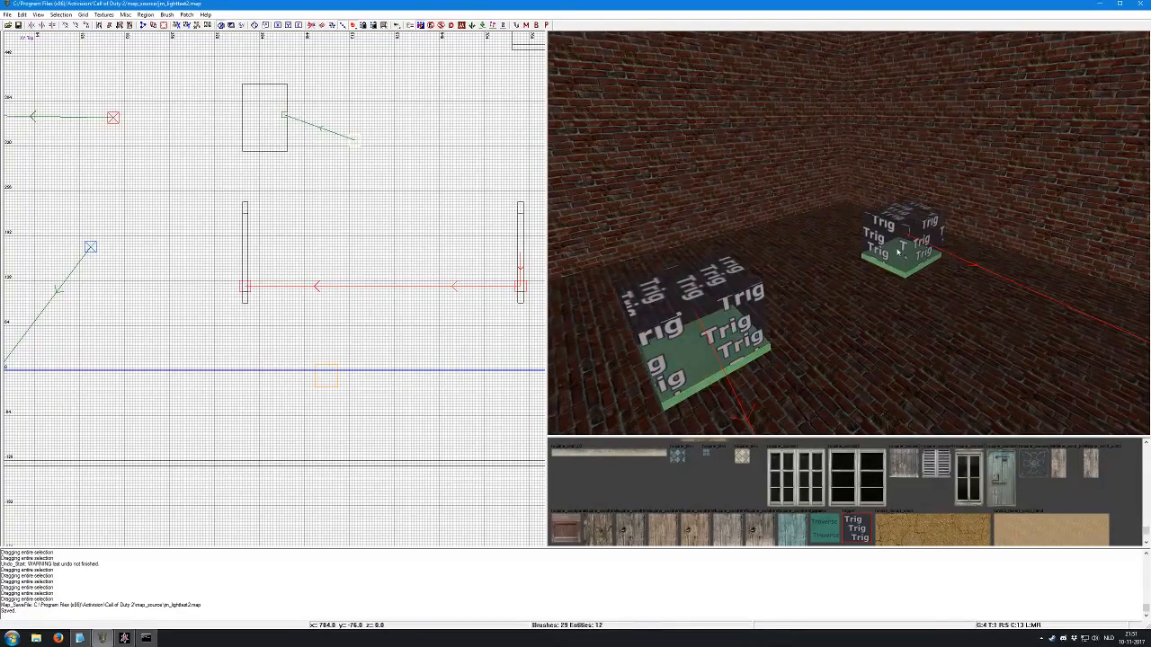
shift+click(890, 250)
key(Escape)
Switch back to Notepad2 and correct the loop condition's array name to teleporters
click(80, 639)
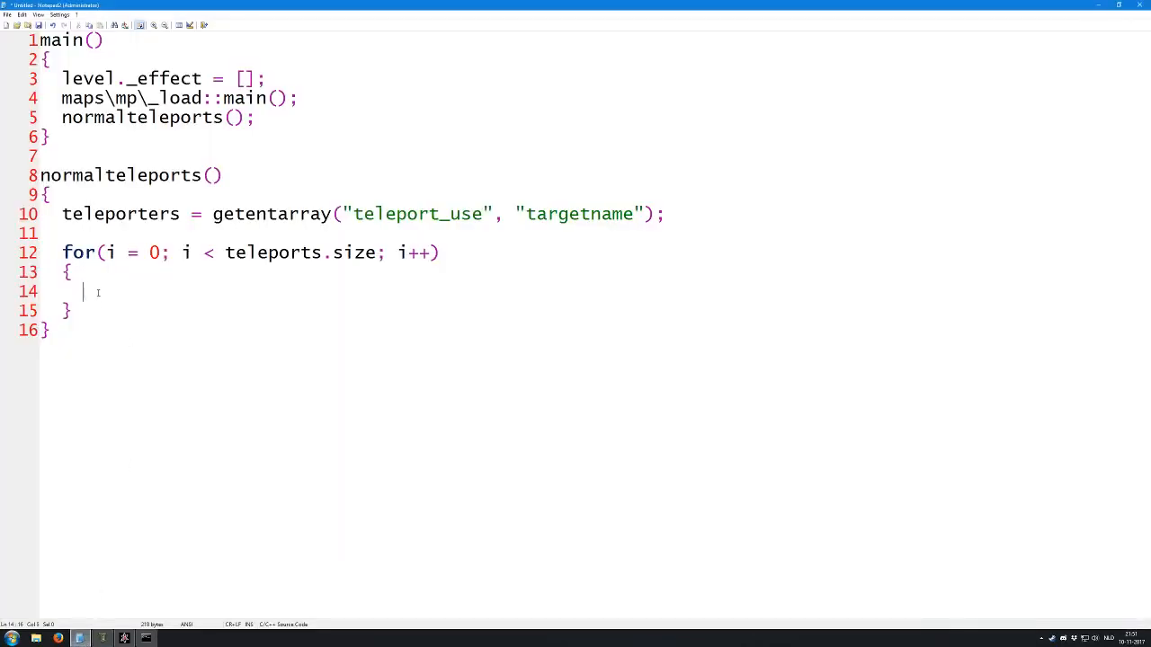
click(311, 254)
text(er)
click(277, 297)
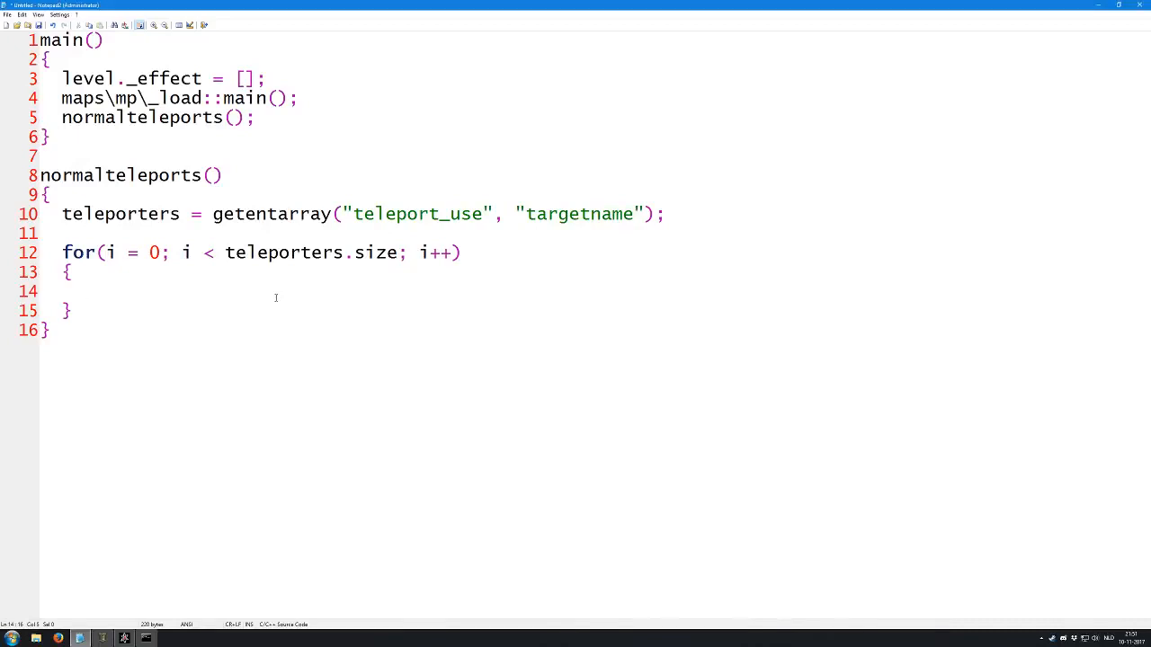
drag(160, 252, 100, 253)
click(363, 258)
drag(224, 253, 401, 252)
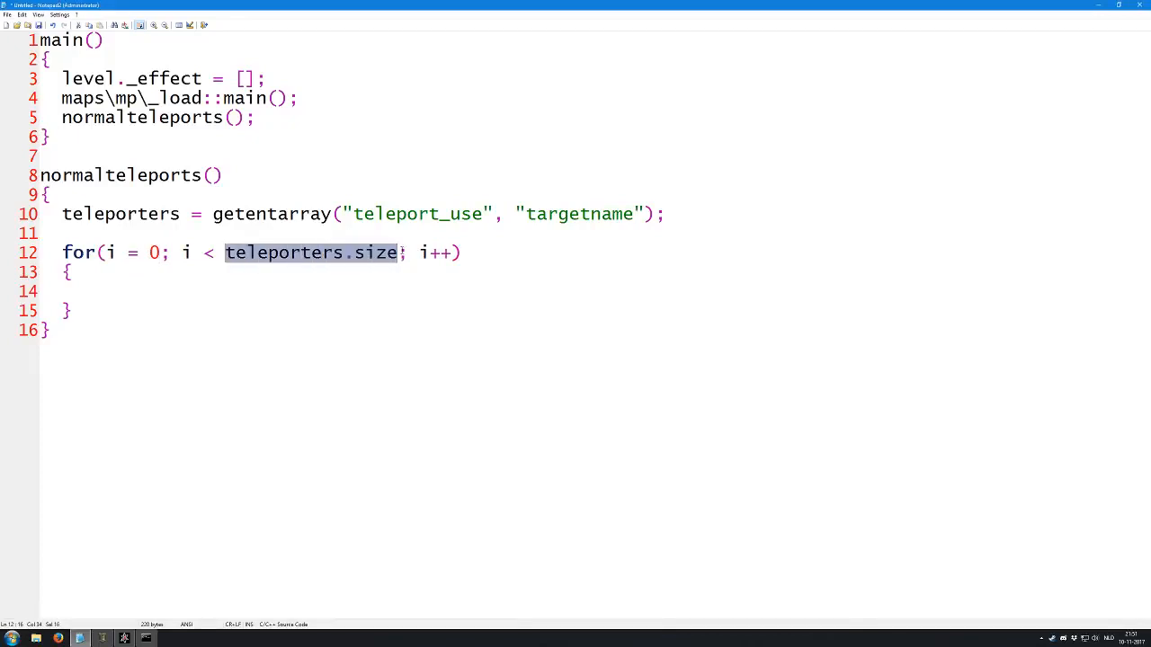
drag(401, 253, 224, 253)
Inside the for loop, add the line teleporters[i] thread donormalteleport();
click(116, 297)
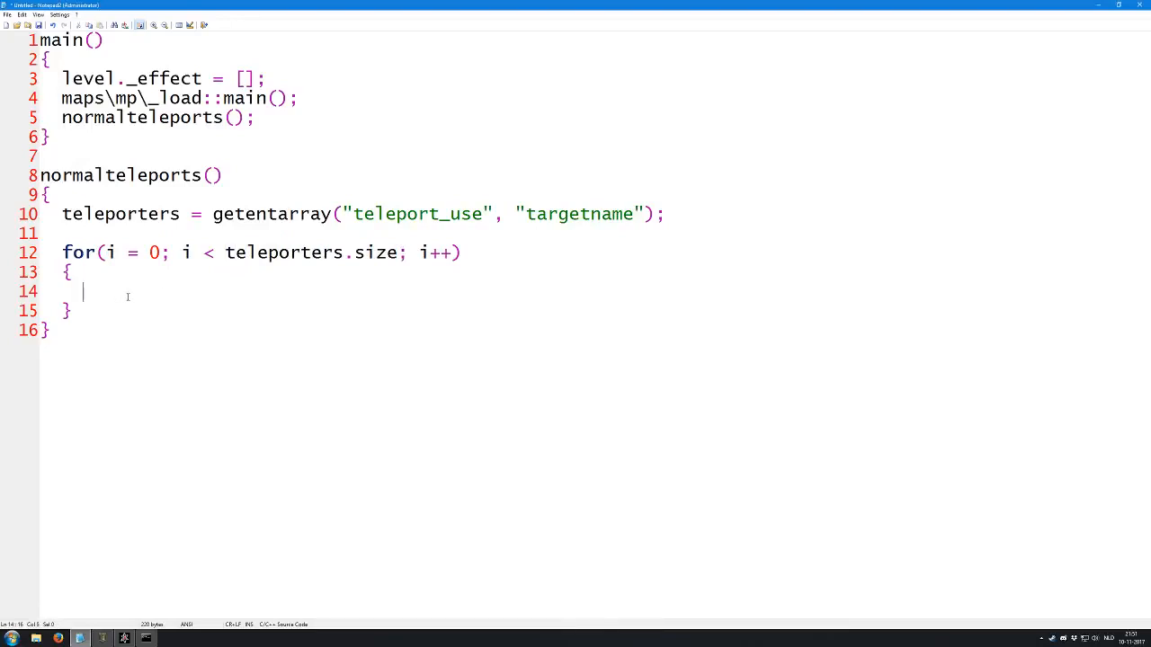
text(teleporters[i] thread )
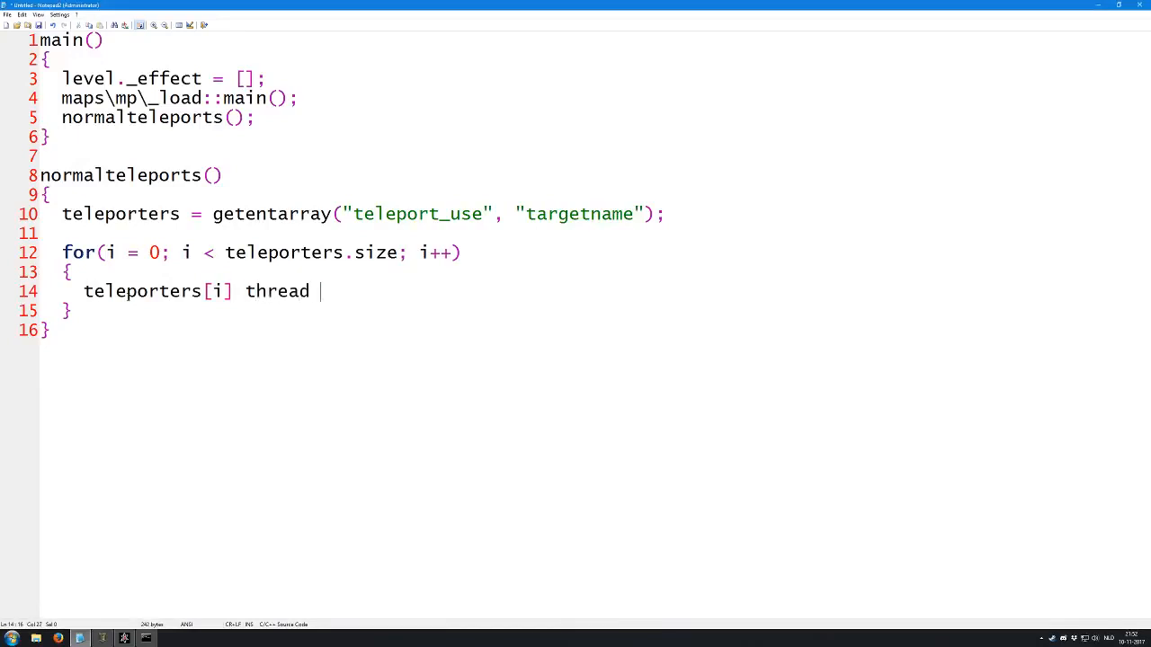
text(donormaltep)
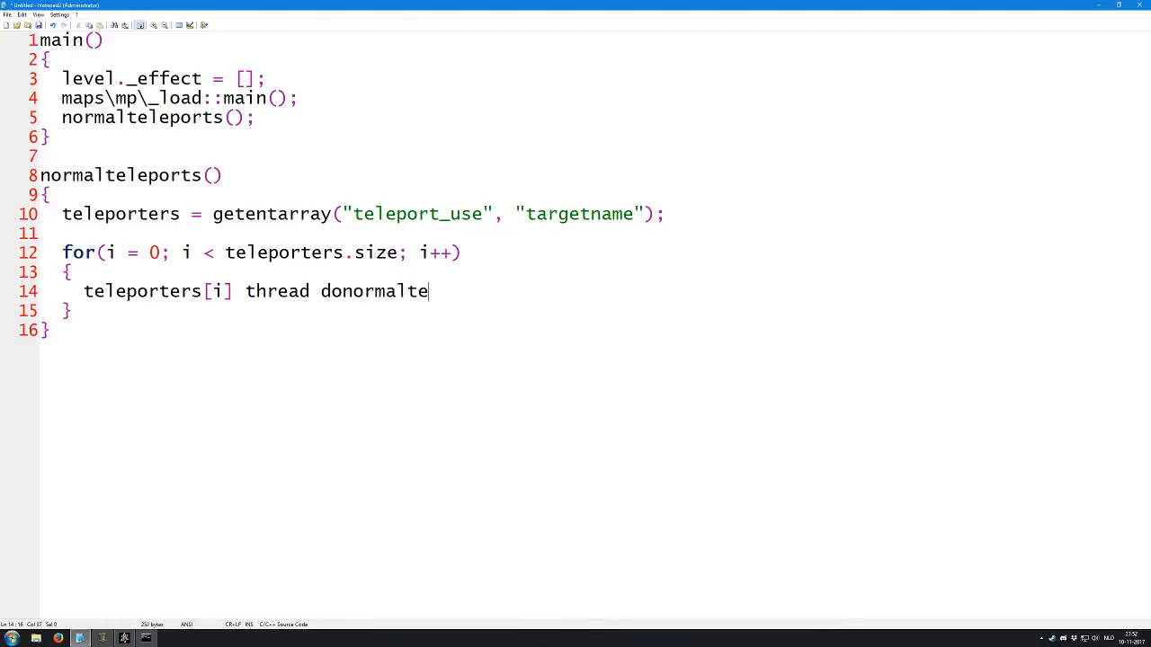
key(BackSpace)
text(le)
text(rt();)
Below the normalteleports function, add a new donormalteleport() function with opening and closing braces
key(ctrl+End)
key(Return)
key(Return)
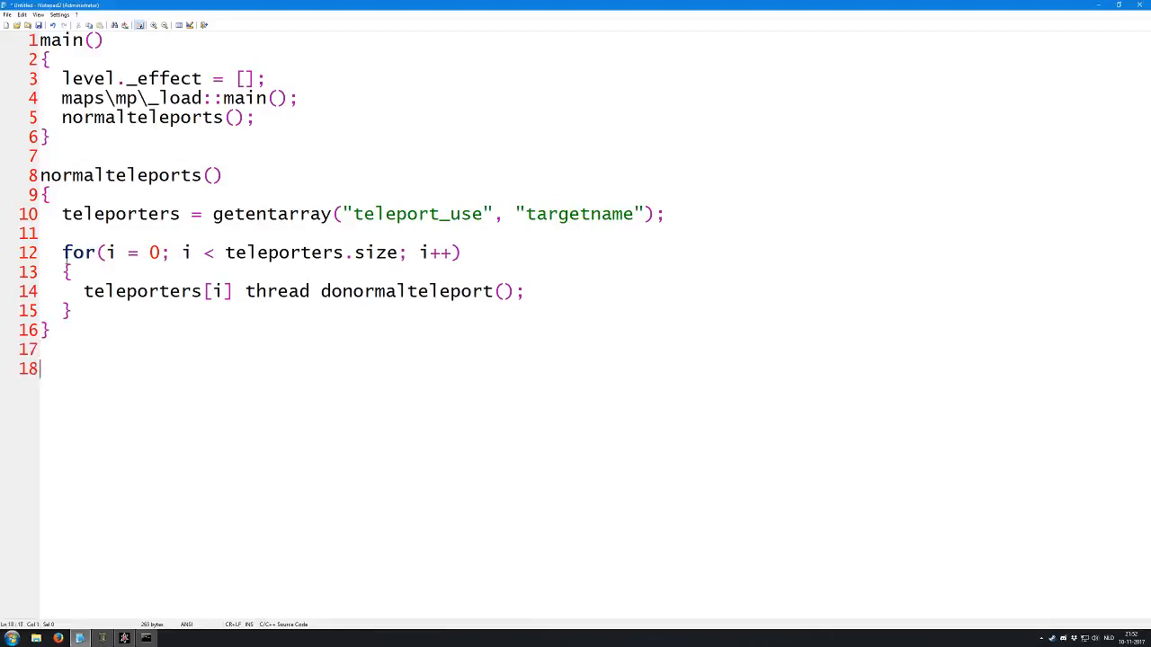
text(donormalteleport())
key(Return)
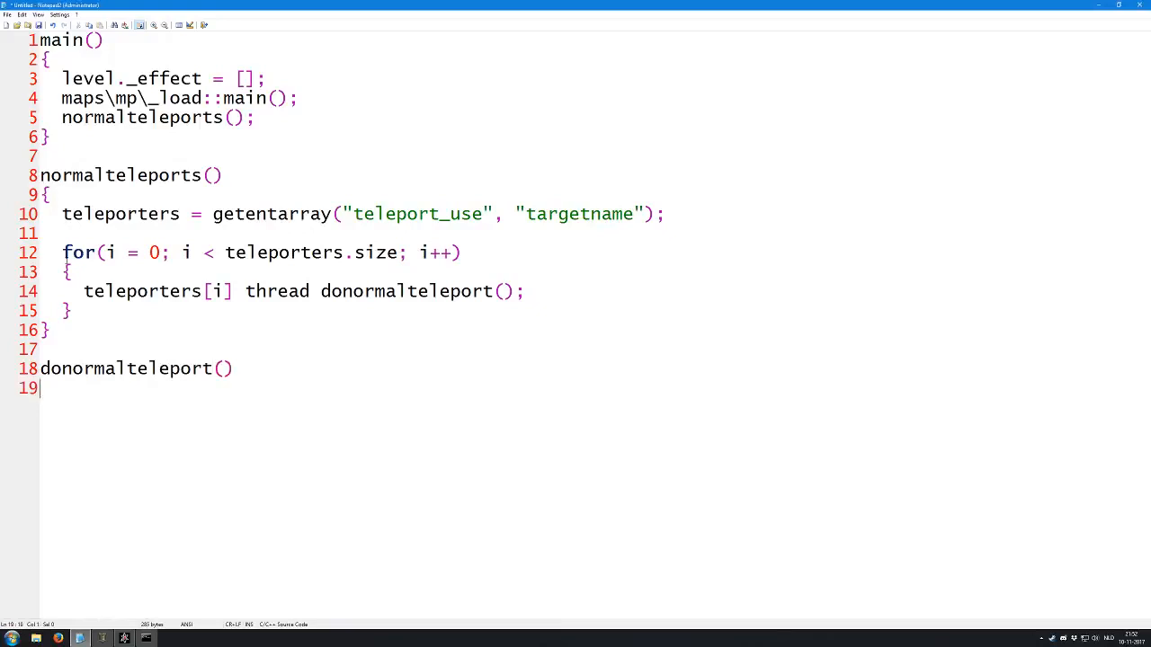
text({)
key(Return)
text(})
key(Left)
Inside donormalteleport, add an indented while(true) loop with its own braces and an empty body line
key(Return)
key(Tab)
text(while(true))
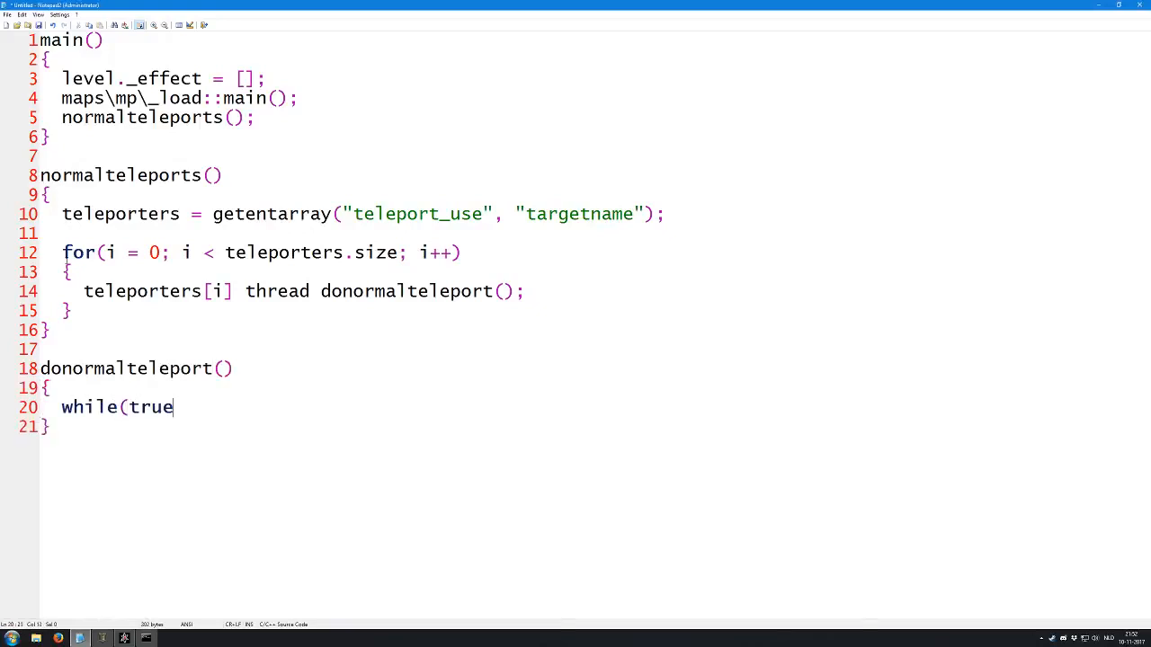
key(Return)
text({)
key(Return)
text(})
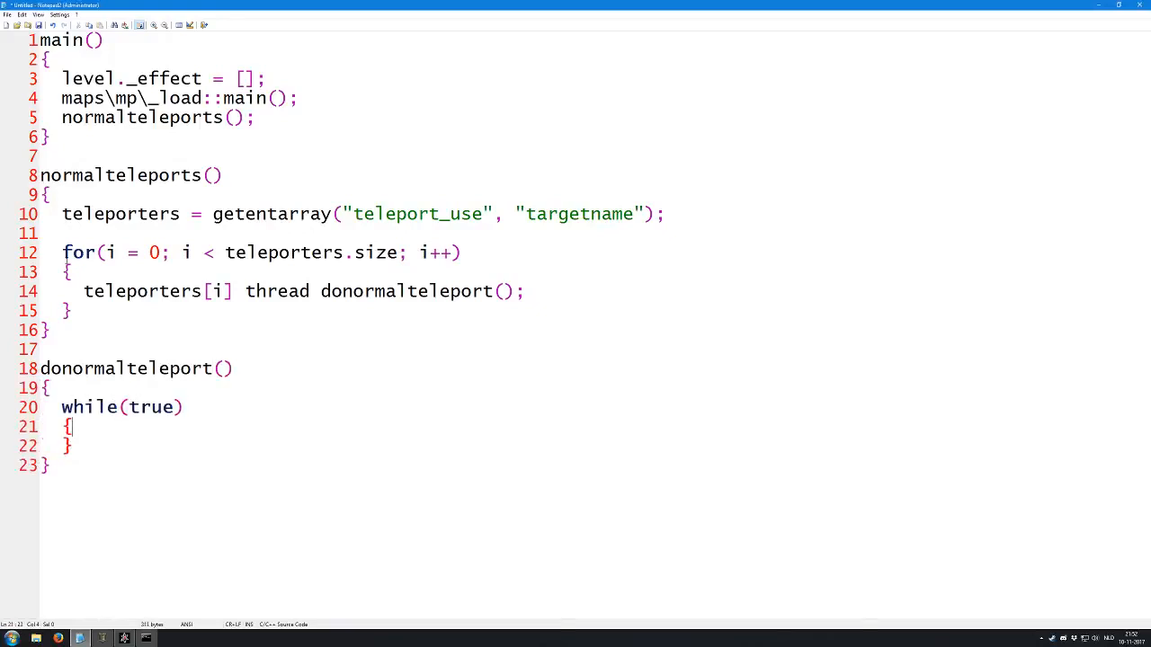
key(Left)
key(Return)
key(Tab)
In the while loop's body, add self waittill("trigger", player); and insert a blank line above the loop
double_click(135, 292)
click(83, 291)
drag(84, 292, 234, 292)
click(131, 456)
text(self)
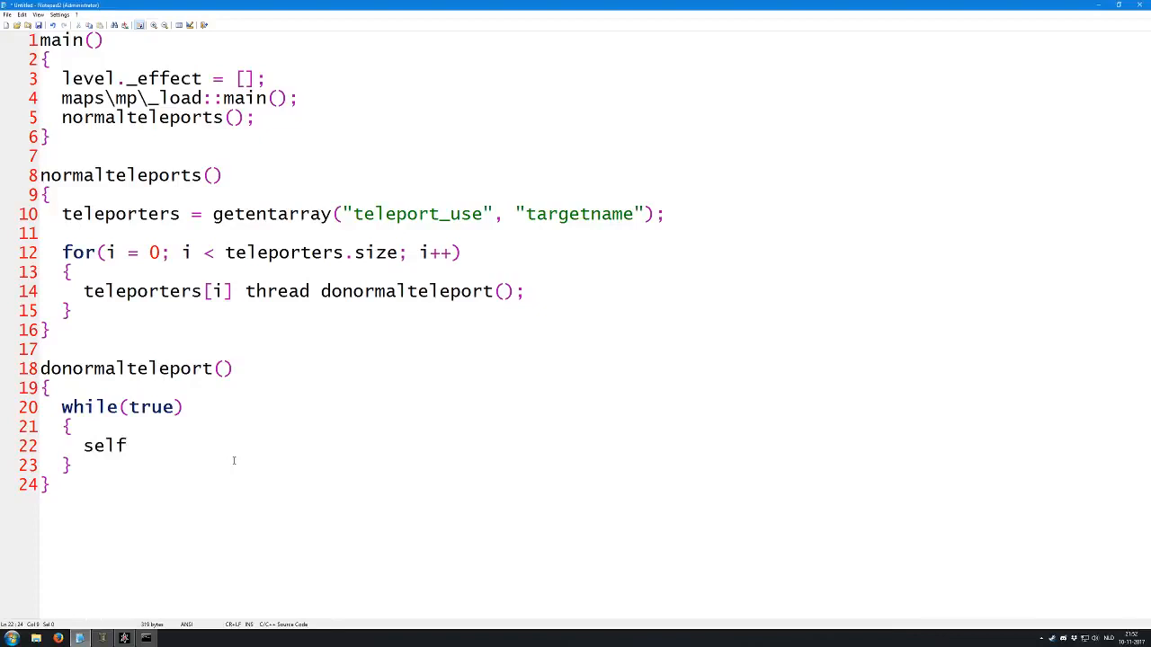
text( waittill("trigger")
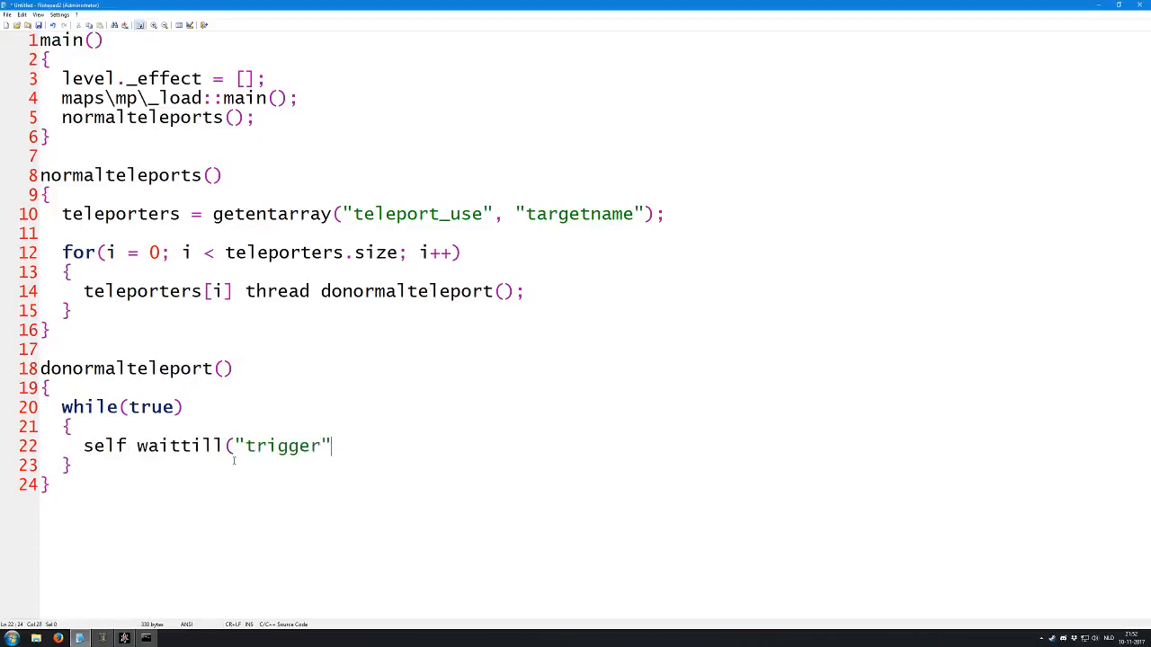
text(, player);)
key(Return)
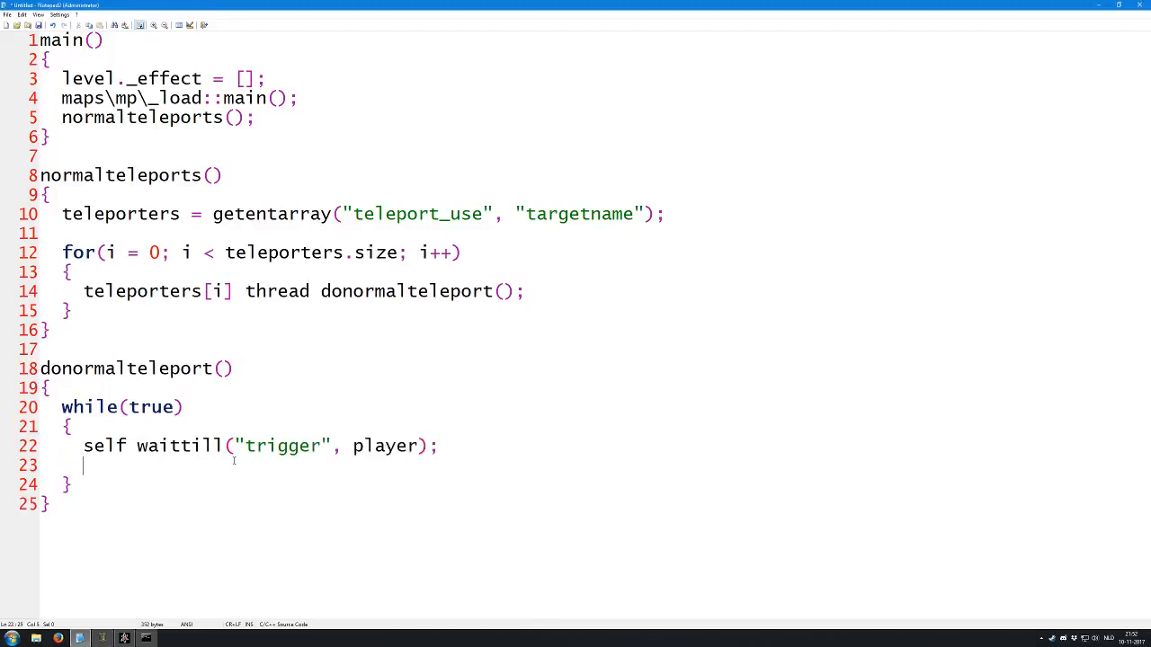
click(94, 388)
key(Return)
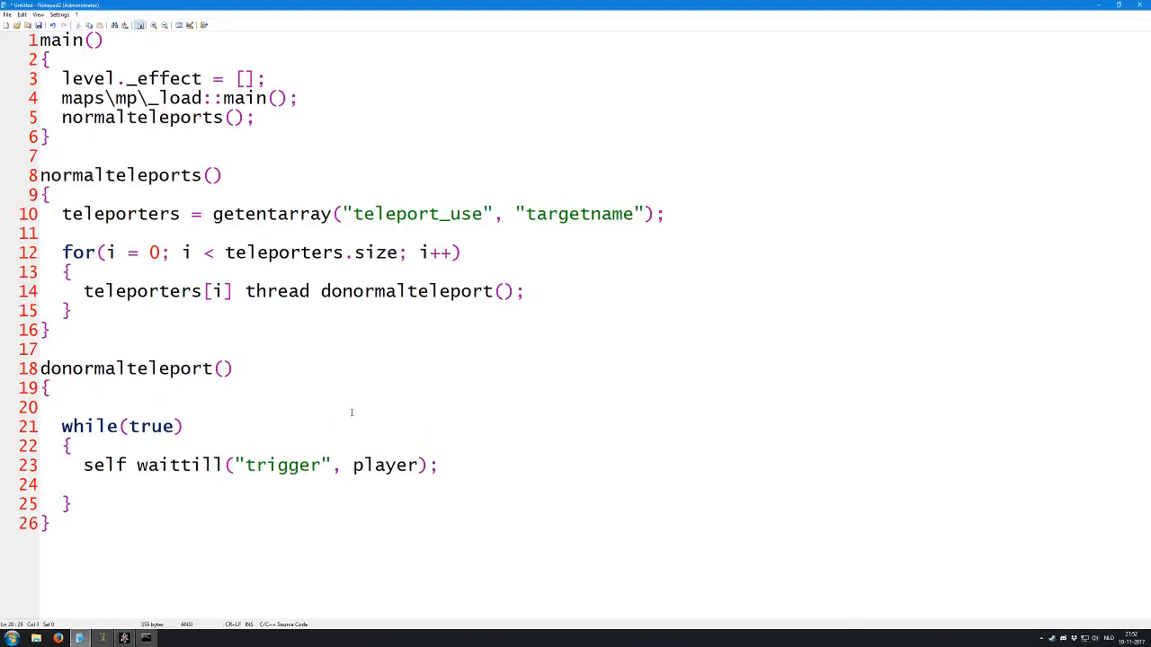
Switch to CoD2 Radiant and inspect the target key of the teleport trigger over the floor pad
key(alt+Tab)
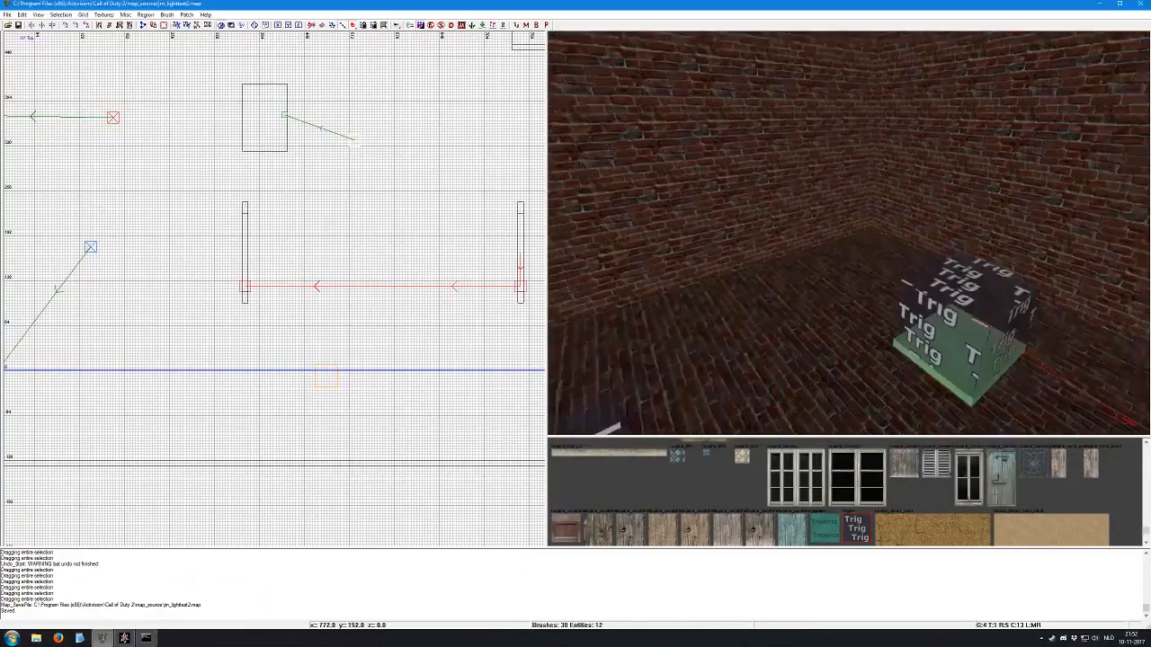
shift+click(754, 276)
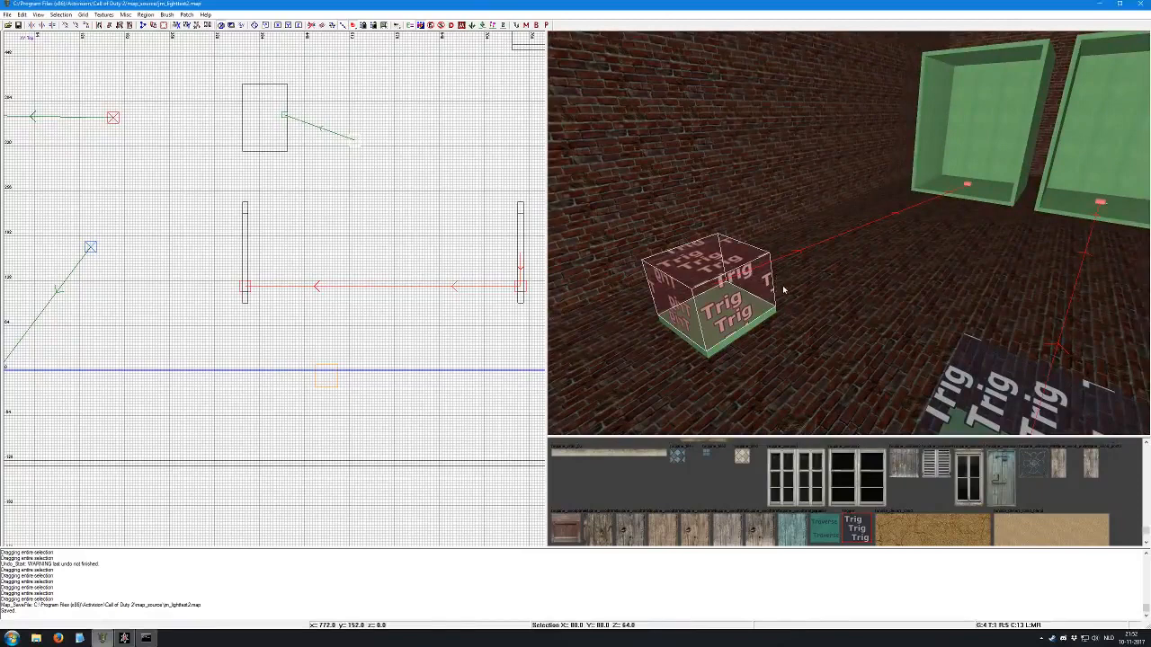
key(n)
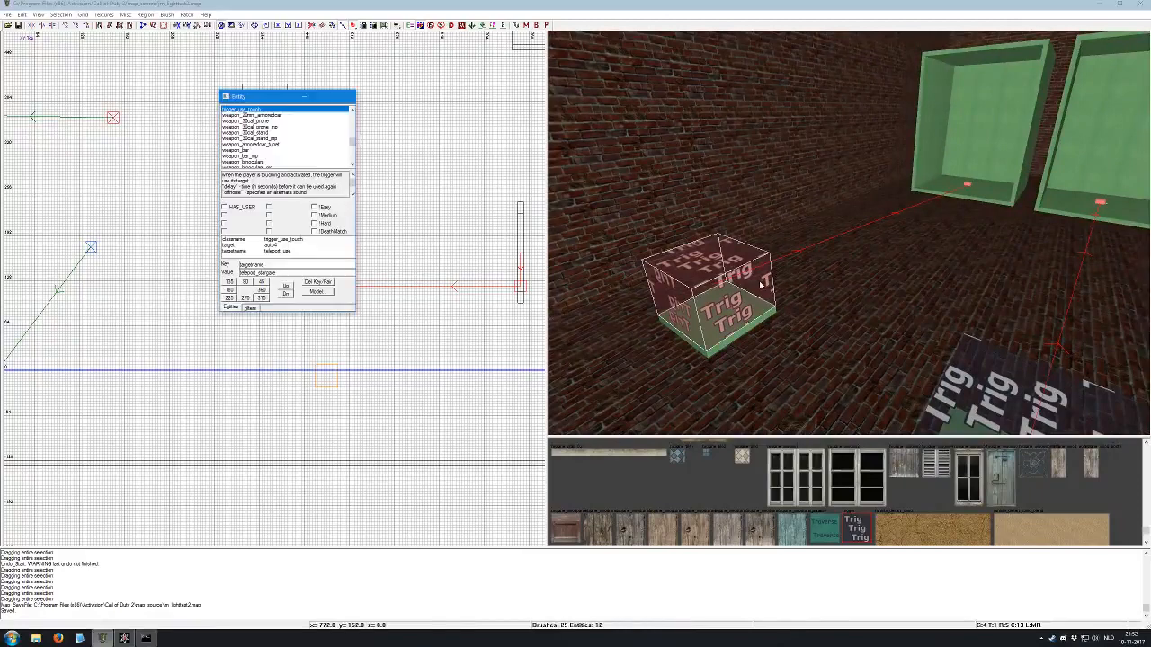
click(267, 247)
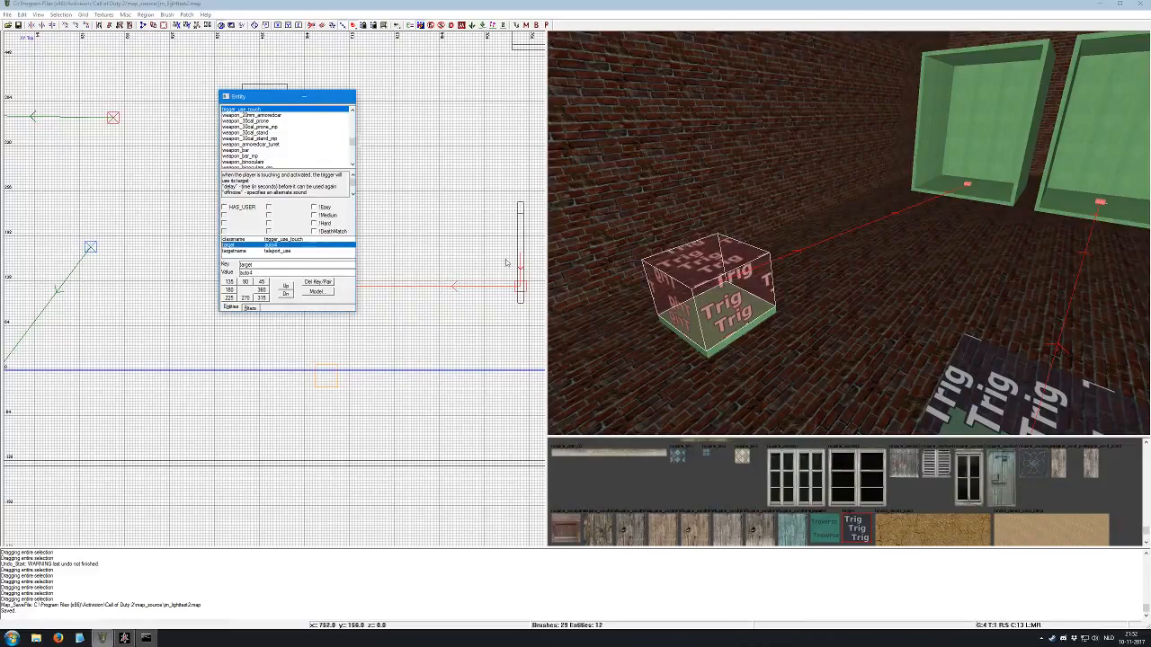
Inspect the targetname of the script_origin linked to that trigger, and close its entity properties
click(583, 288)
right_click(583, 288)
right_click(784, 296)
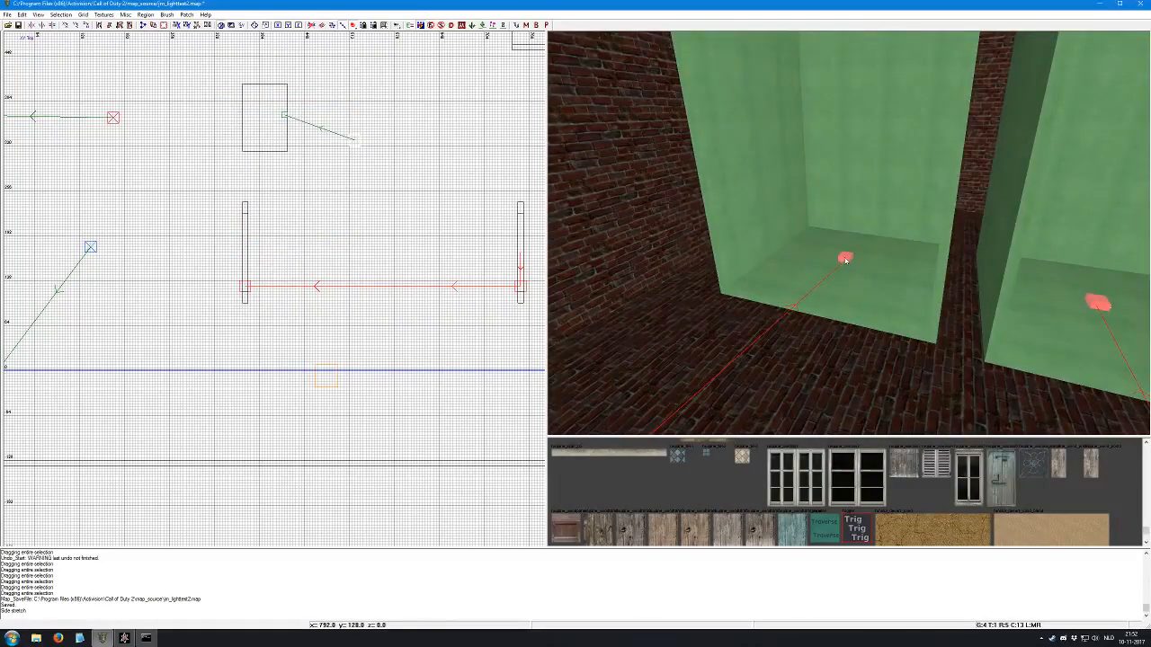
key(n)
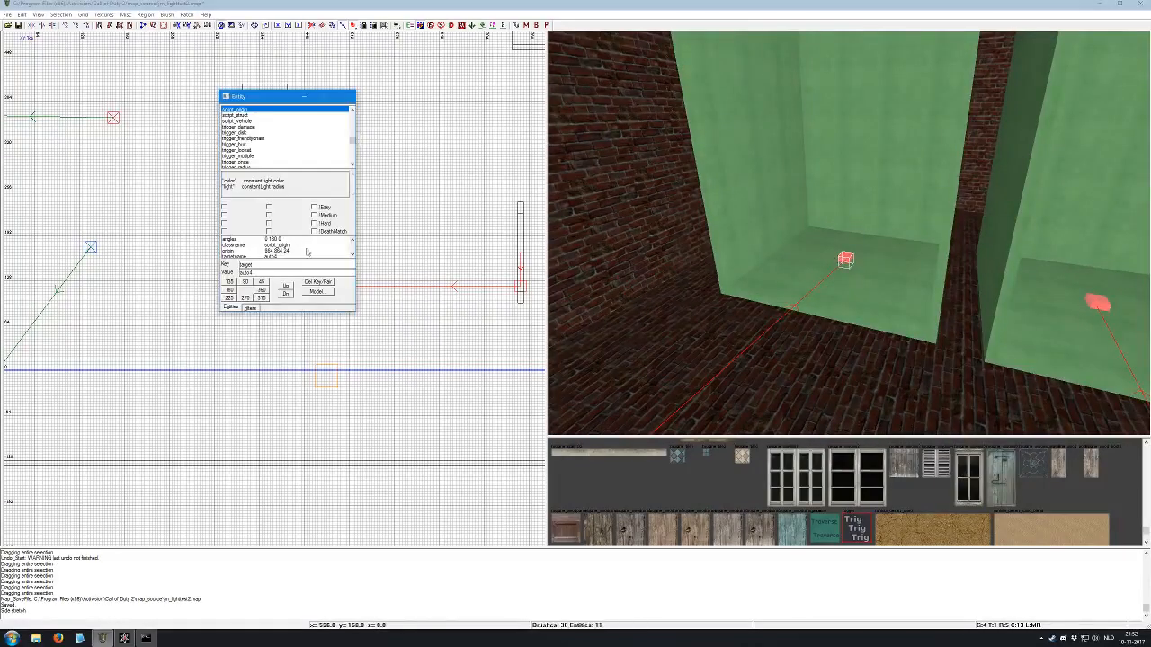
click(251, 257)
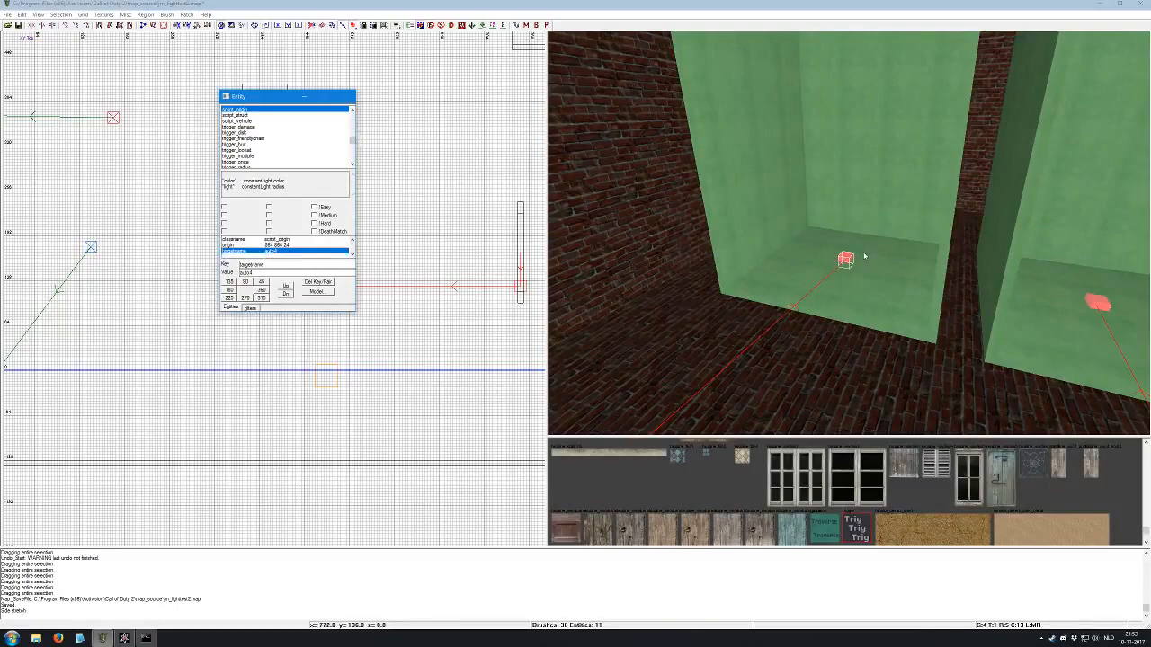
click(478, 215)
key(n)
Switch back to Notepad2 and add target = getent(self.target, "targetname"); above the while loop, followed by a blank line
drag(0, 261, 297, 0)
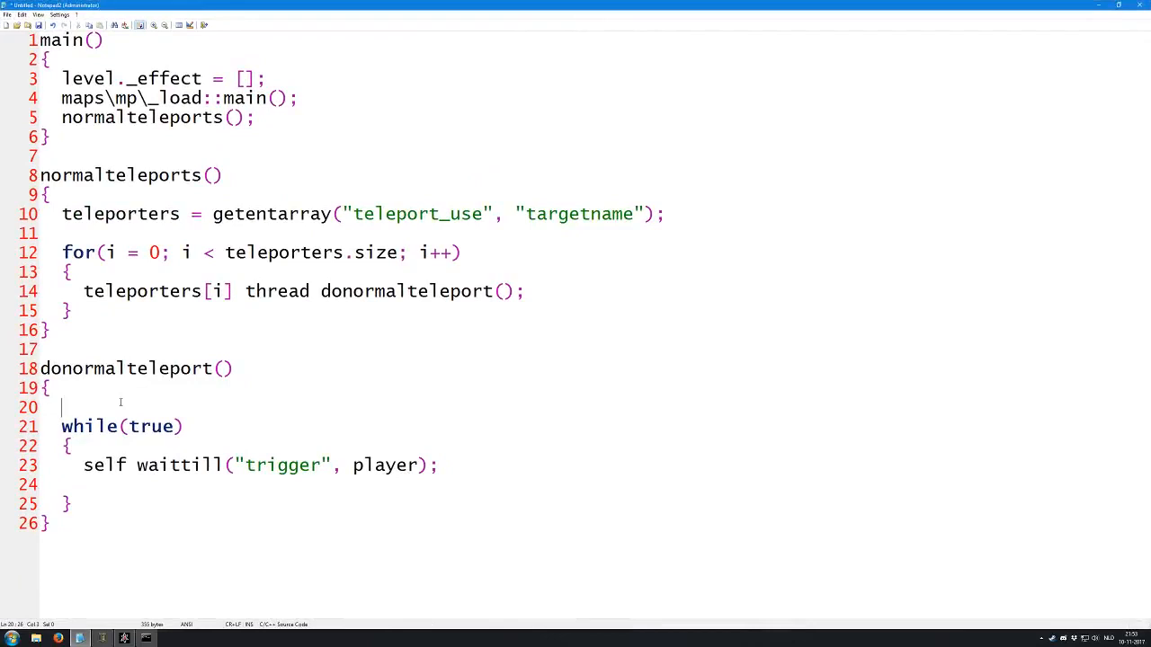
text(getent(self.t)
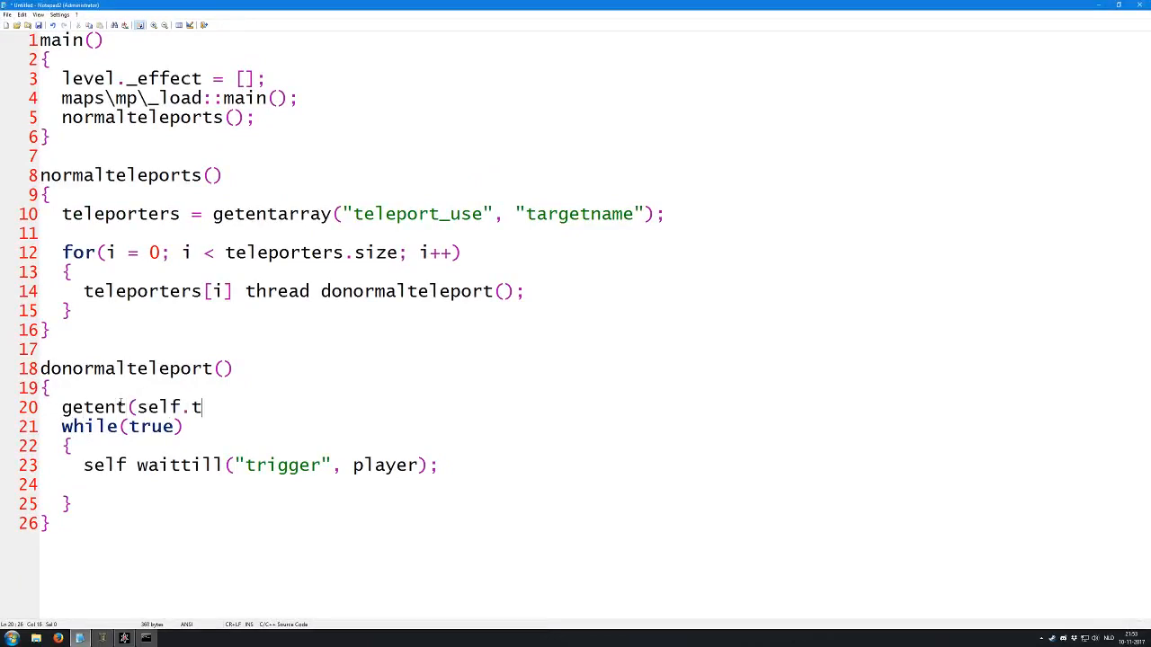
text(arget, "target)
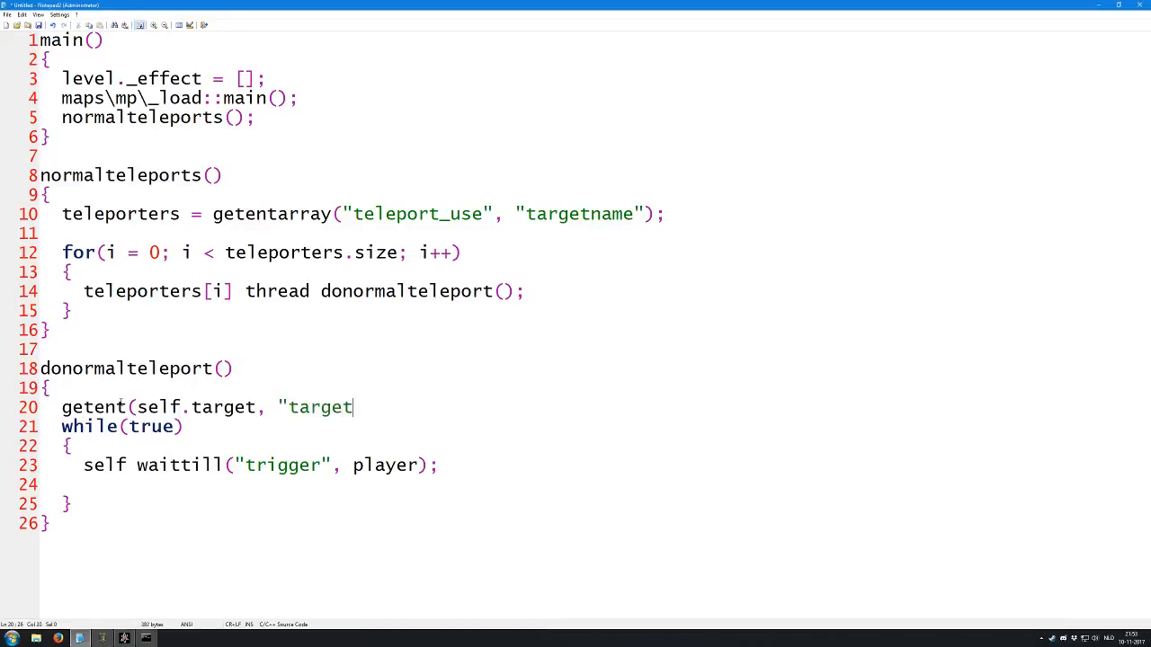
text(name");)
key(Home)
text(target =)
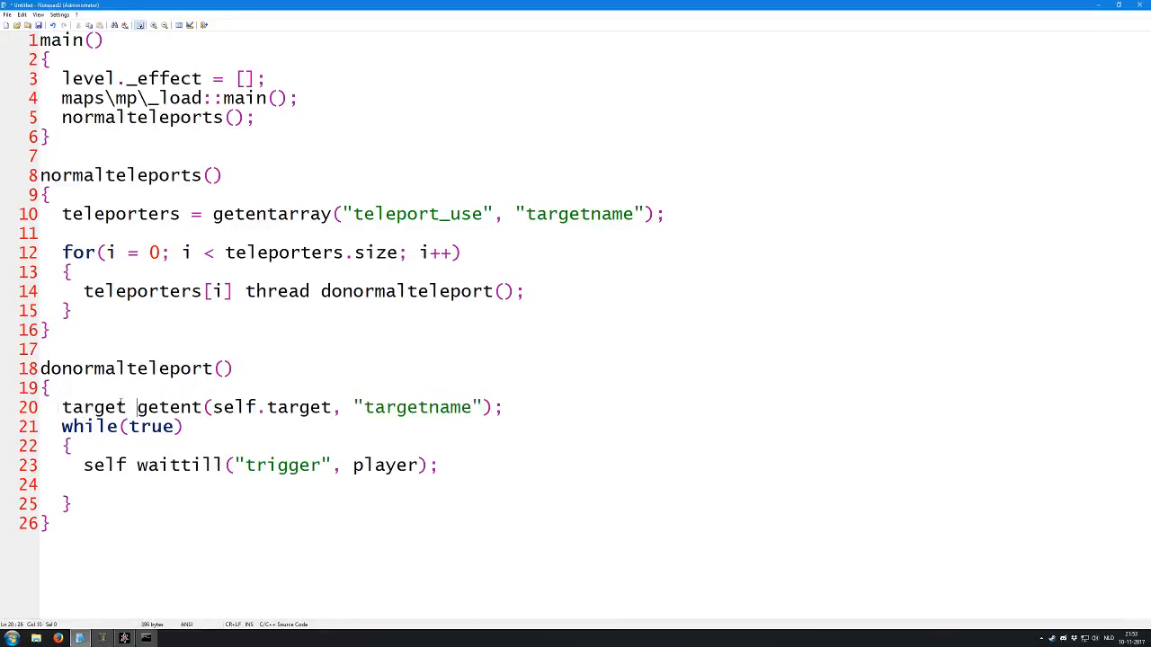
click(191, 489)
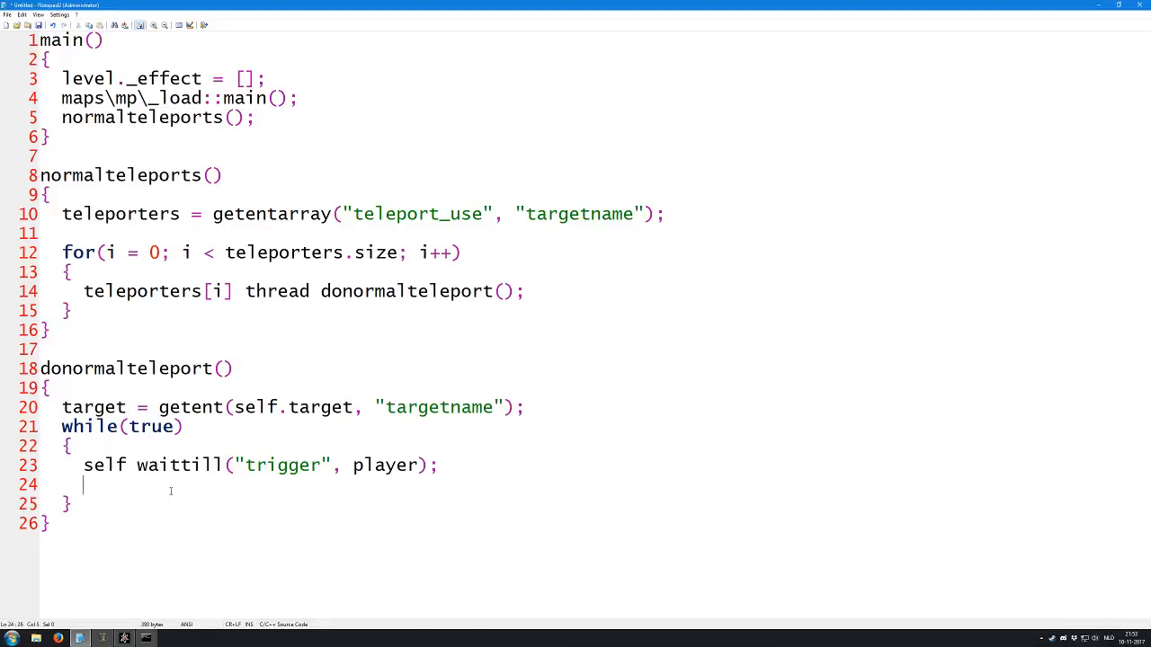
click(559, 402)
key(Return)
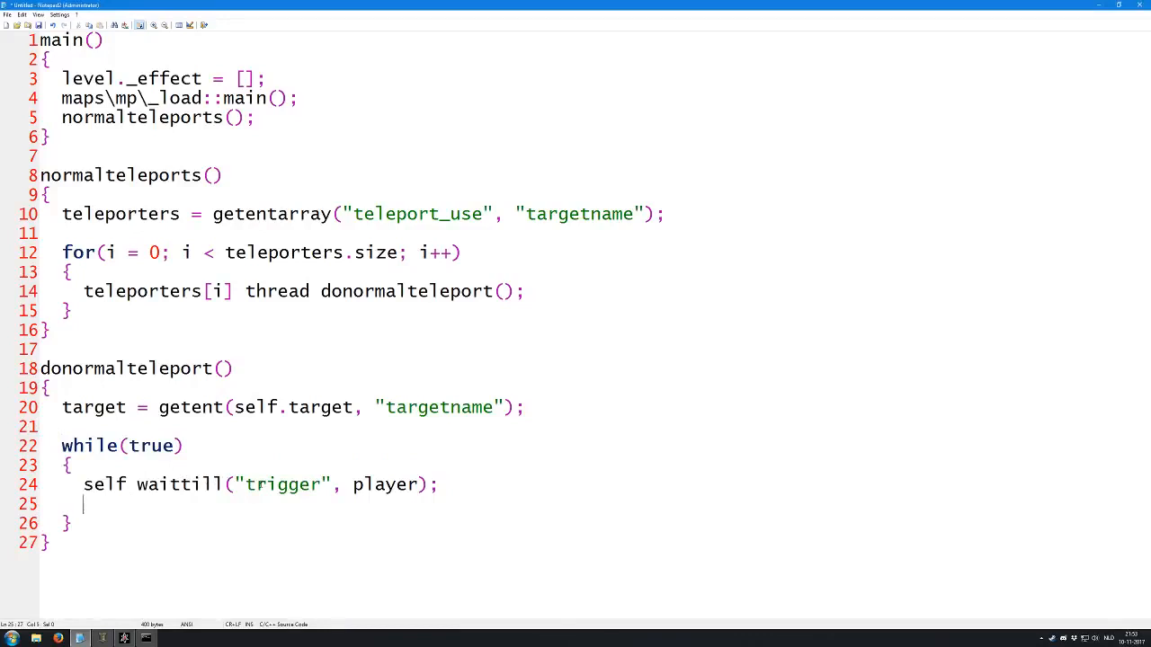
Examine the "trigger" event name in the waittill line
double_click(260, 486)
click(260, 486)
triple_click(260, 486)
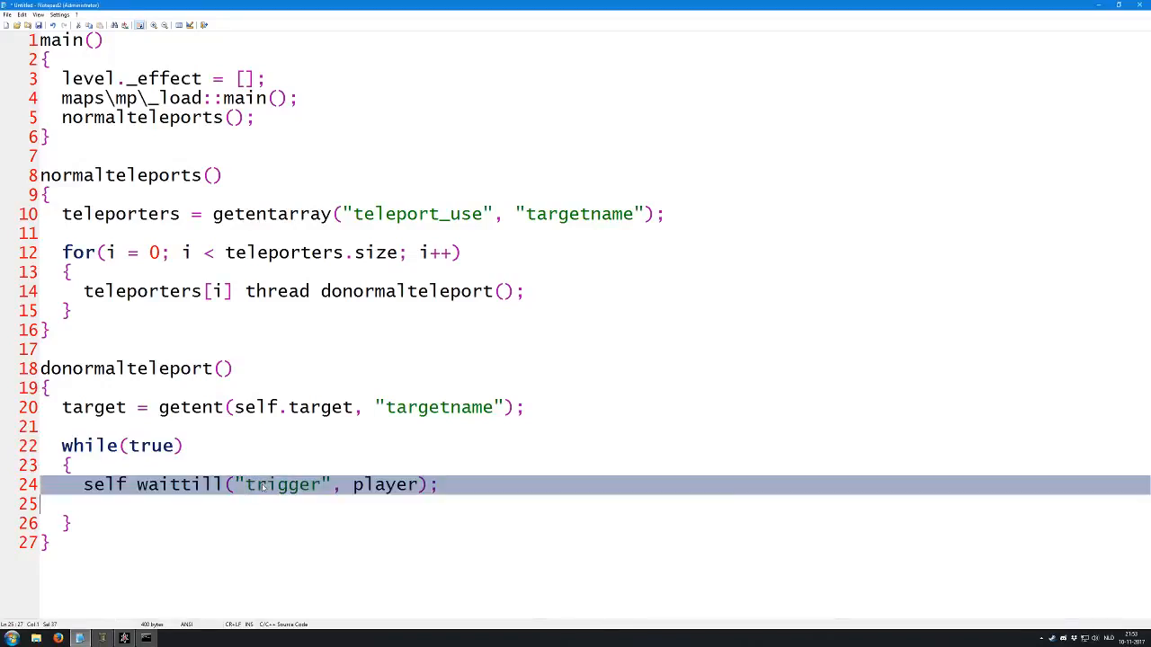
click(260, 485)
double_click(260, 486)
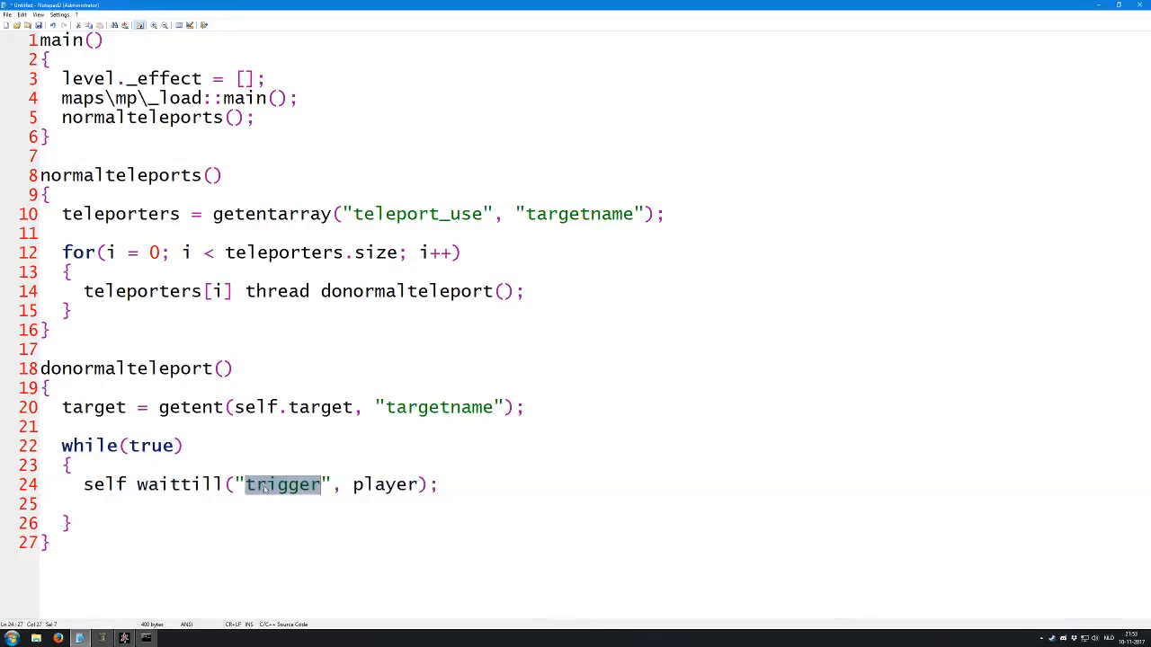
click(299, 491)
double_click(281, 485)
Below the waittill line, leave a blank line and add player setorigin(target.origin);
click(146, 513)
click(142, 504)
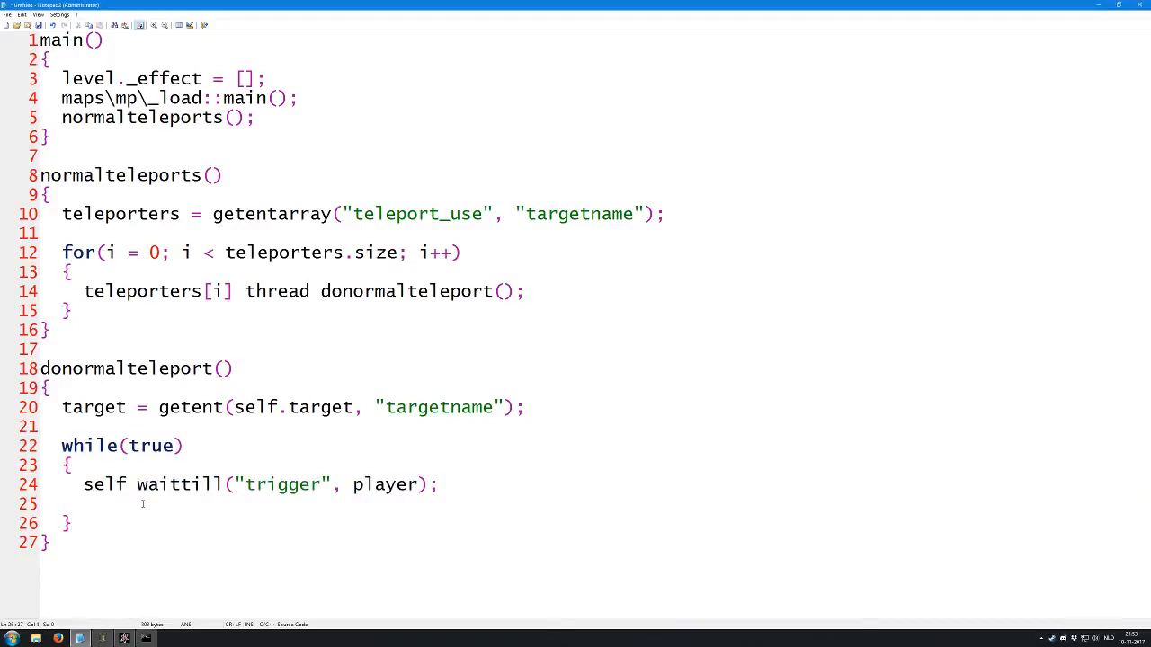
key(Return)
text(play)
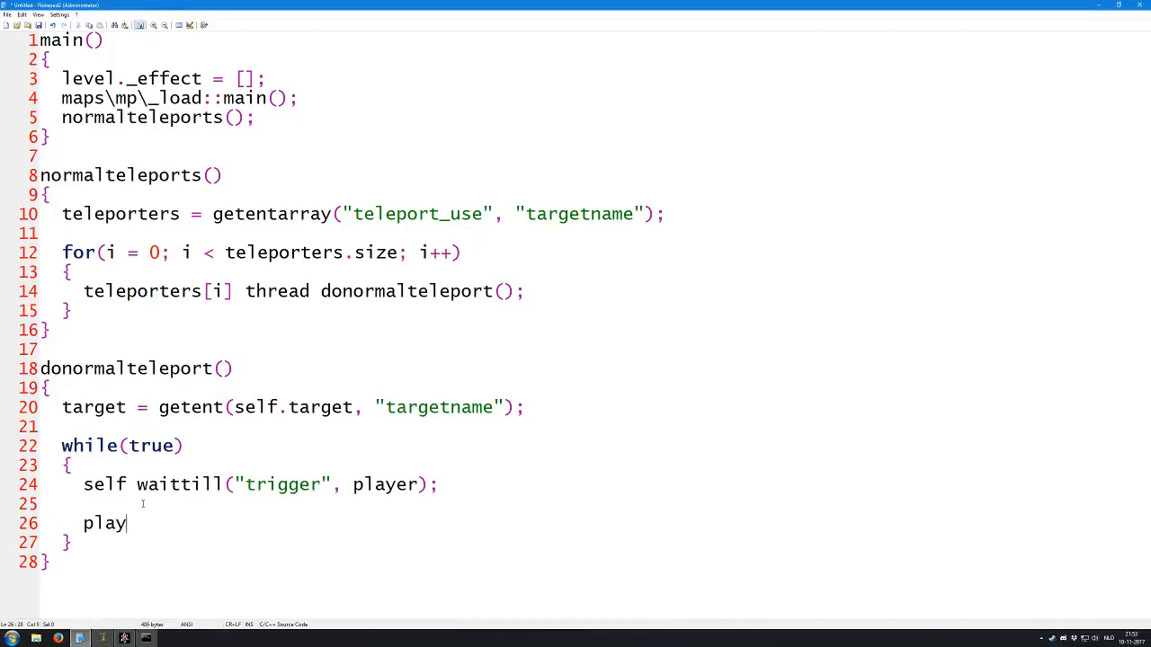
text(er setorigin(target.origin))
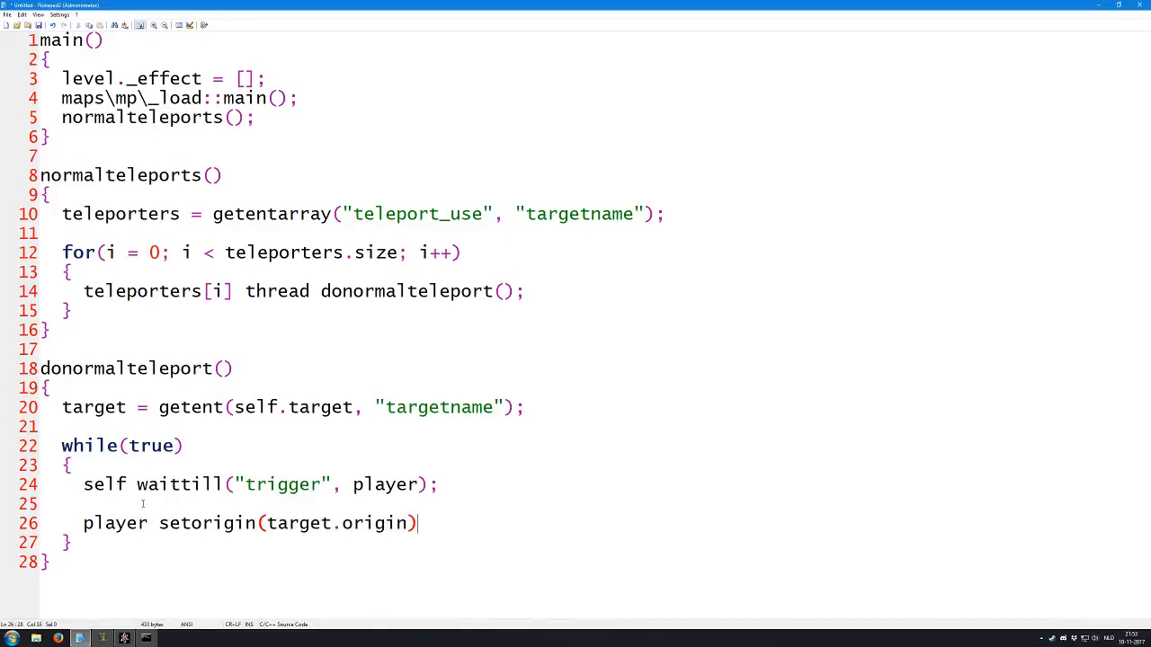
text(;)
Under the setorigin call, add player setplayerangles(target.angles);
key(Return)
text(player set)
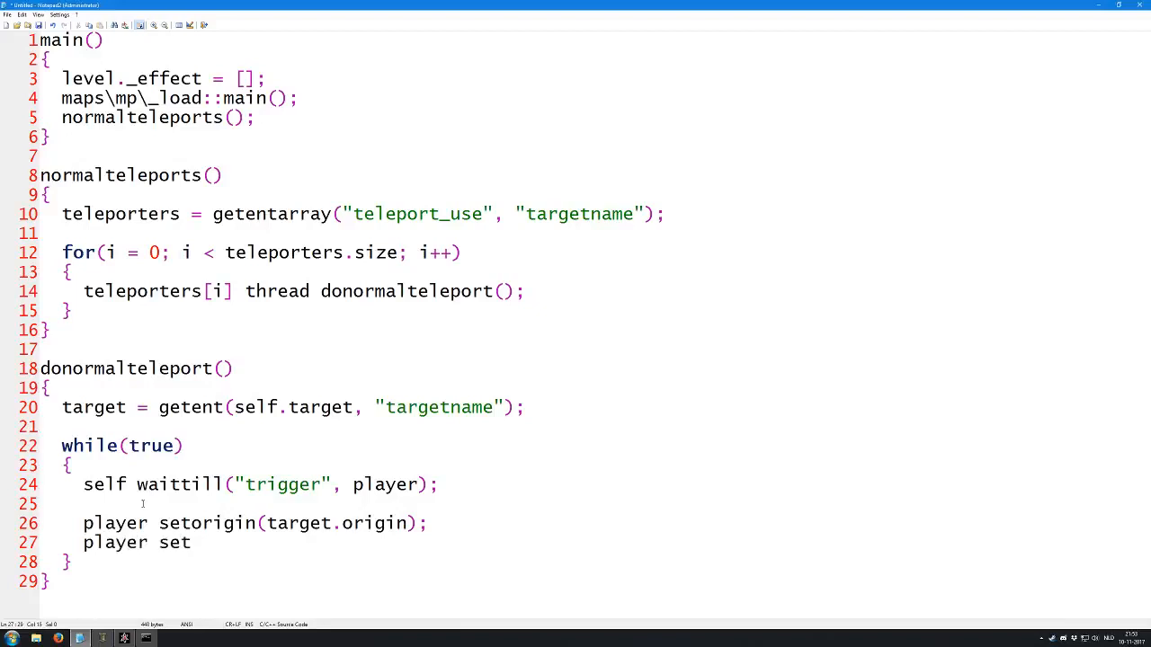
key(BackSpace)
text(tplayerangles(ta)
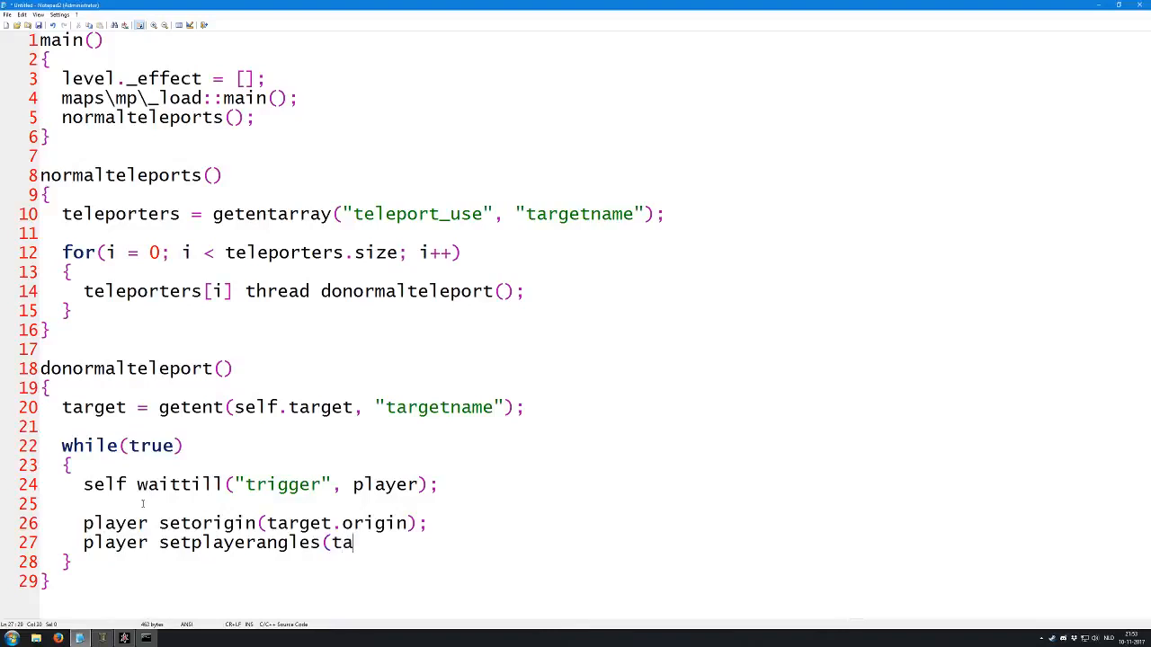
text(rget.angles);)
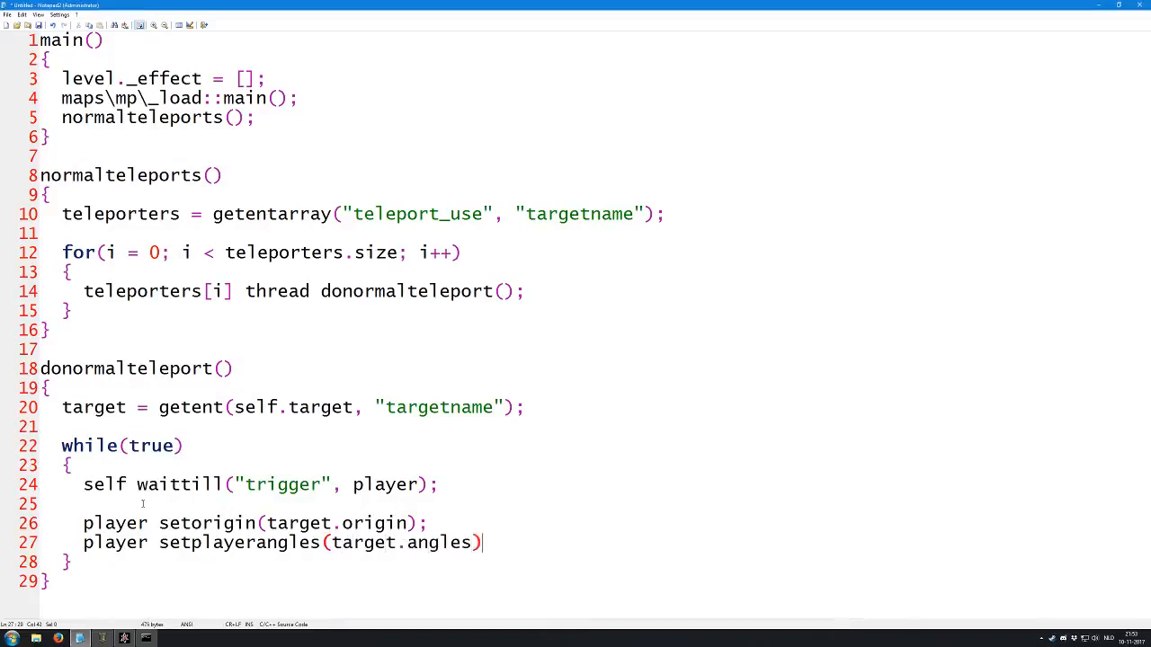
Review the whole donormalteleport function from its closing brace up to its name
click(150, 566)
drag(91, 584, 36, 369)
click(220, 597)
At the end of the while loop's body, add wait 0.1; separated from the setplayerangles call by a blank line
click(508, 543)
key(Return)
text(wait0)
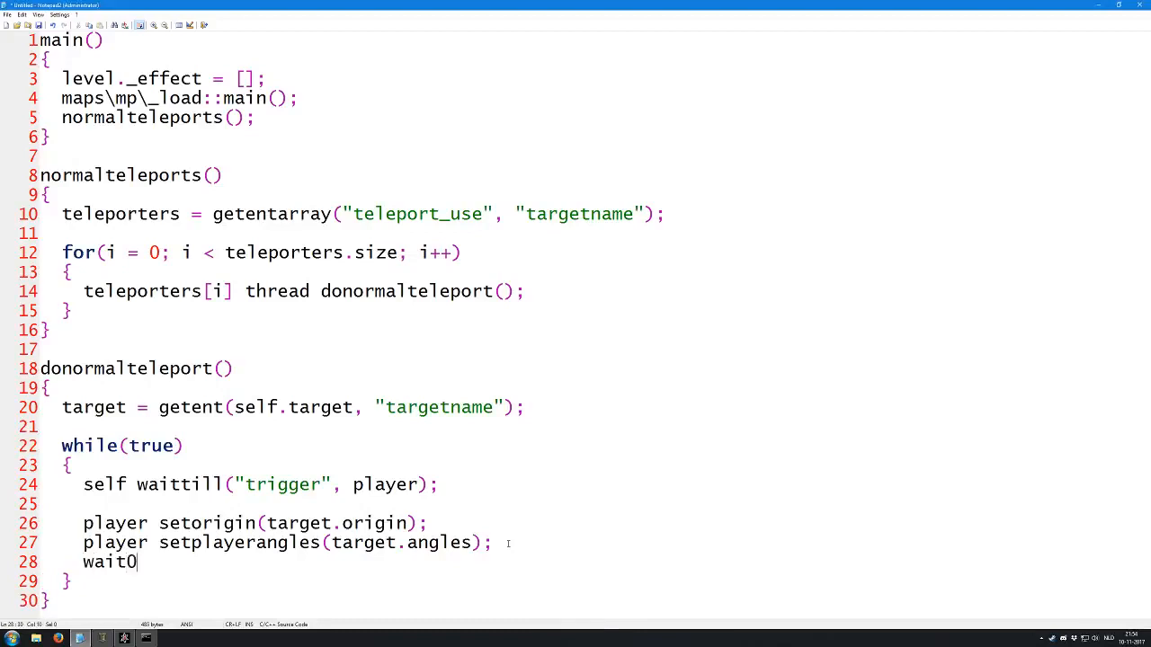
key(BackSpace)
text(0.1;)
click(508, 543)
key(Return)
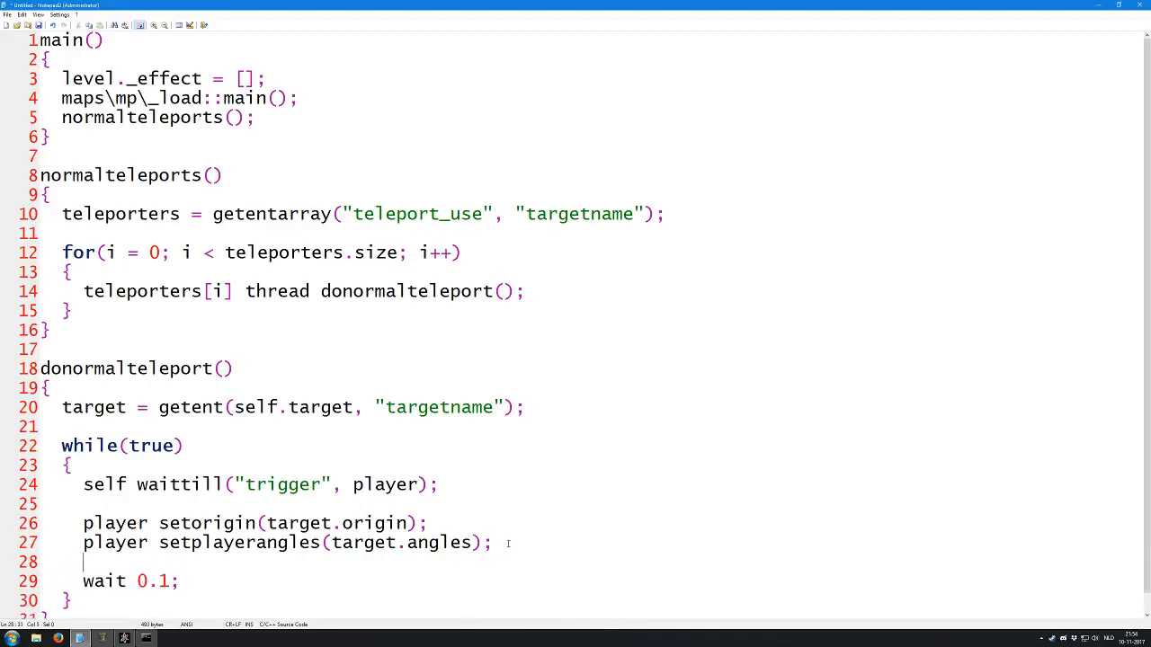
key(BackSpace)
key(BackSpace)
scroll(508, 543, down, 1)
click(136, 594)
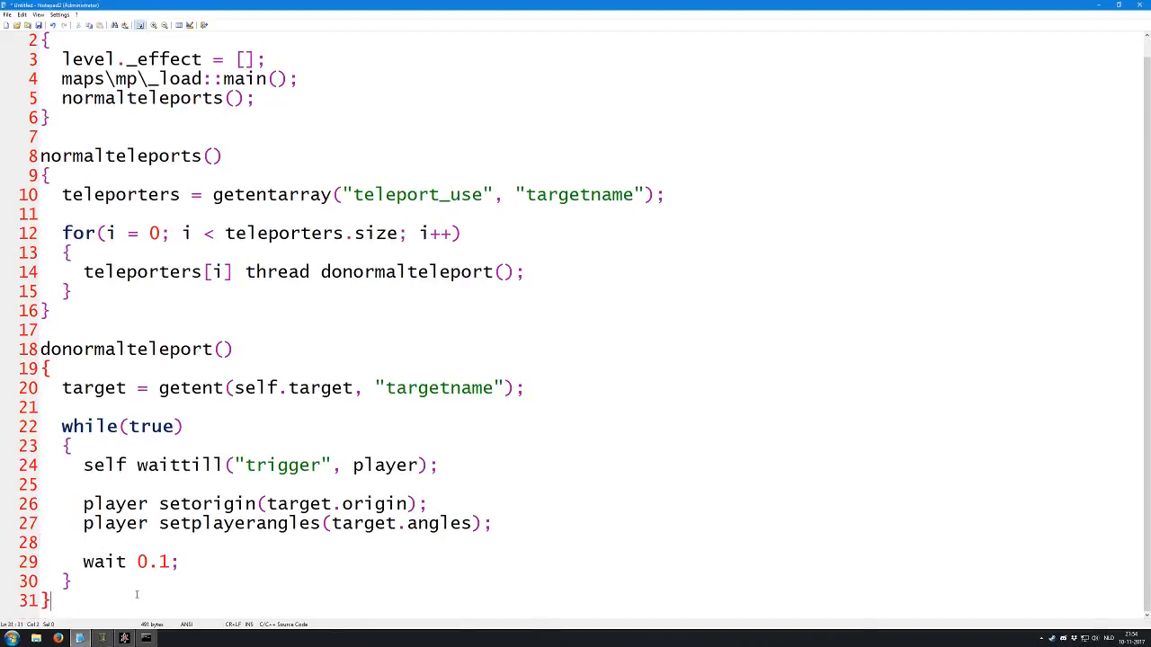
In main(), add a stargateteleports(); call below the normalteleports(); line
click(270, 98)
scroll(300, 131, up, 1)
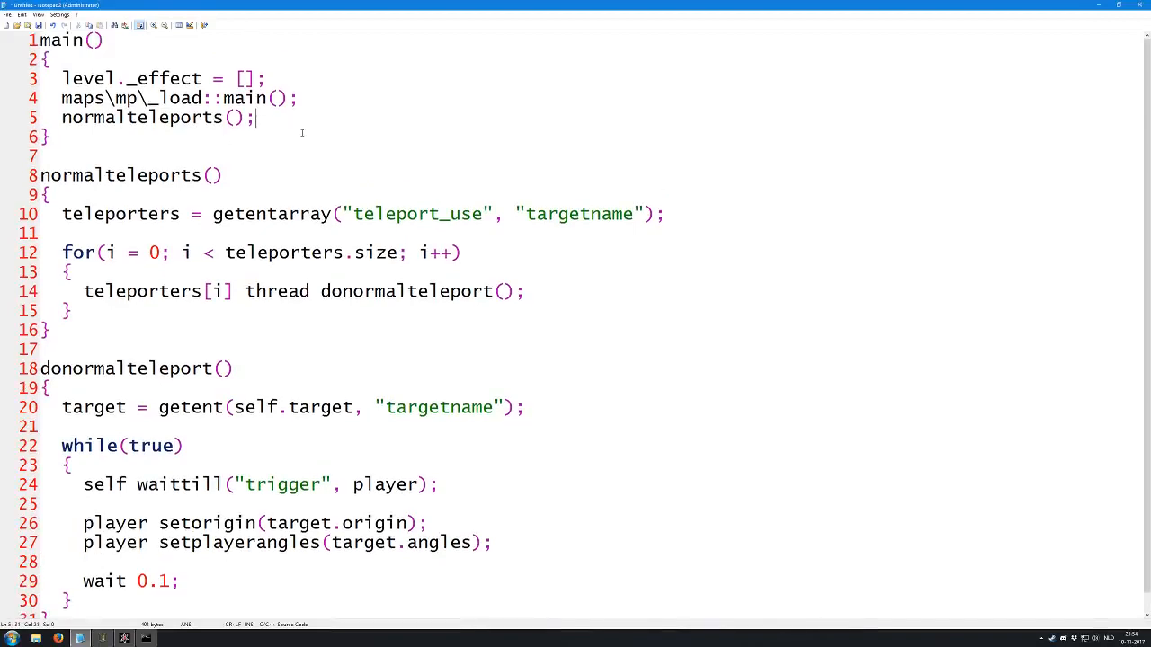
key(Return)
text(star)
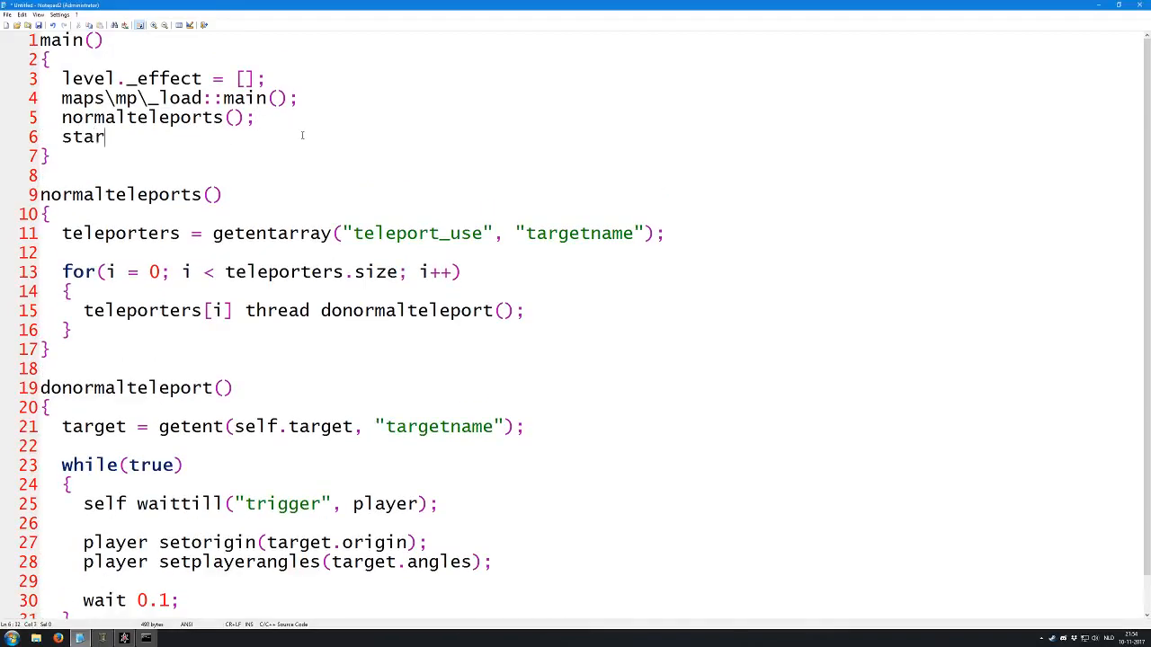
text(gateteleports();)
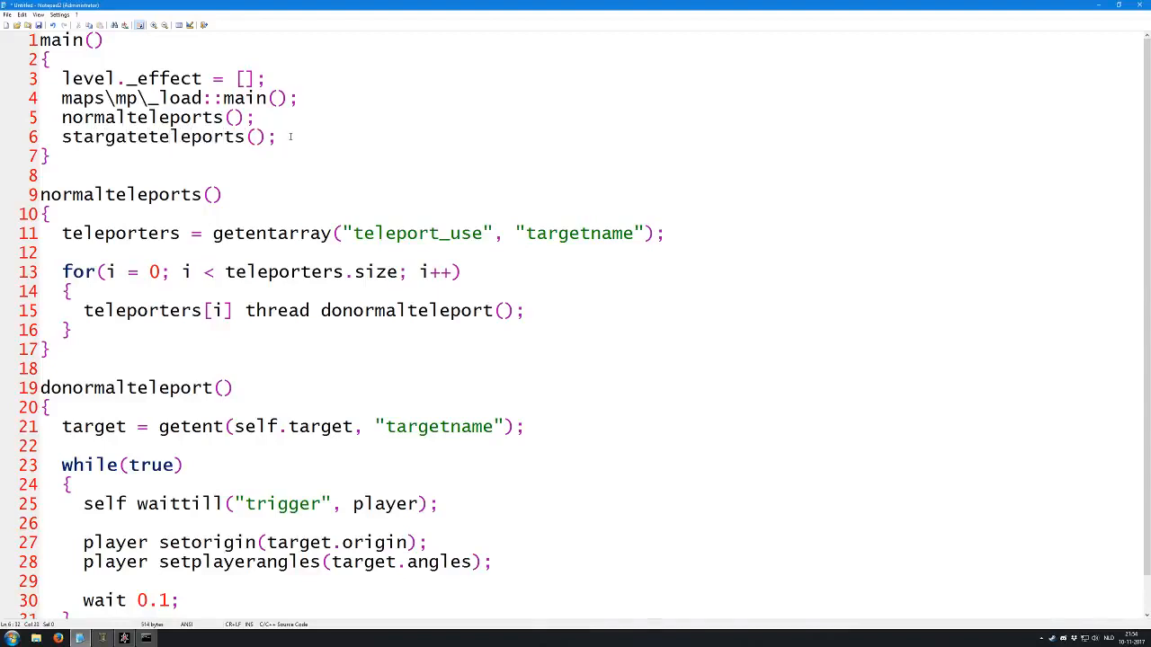
drag(292, 137, 58, 138)
click(81, 160)
Duplicate the whole normalteleports() function at the end of the script, separated from donormalteleport() by a blank line
drag(123, 347, 23, 201)
key(ctrl+c)
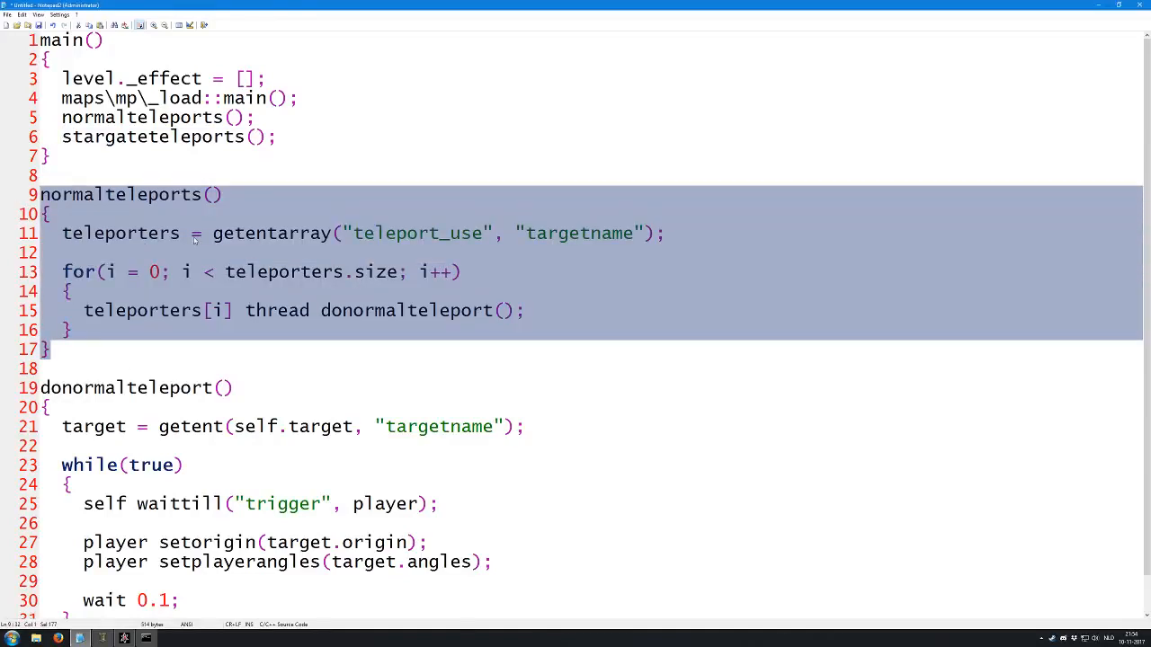
scroll(195, 235, down, 1)
click(77, 612)
key(Return)
key(Return)
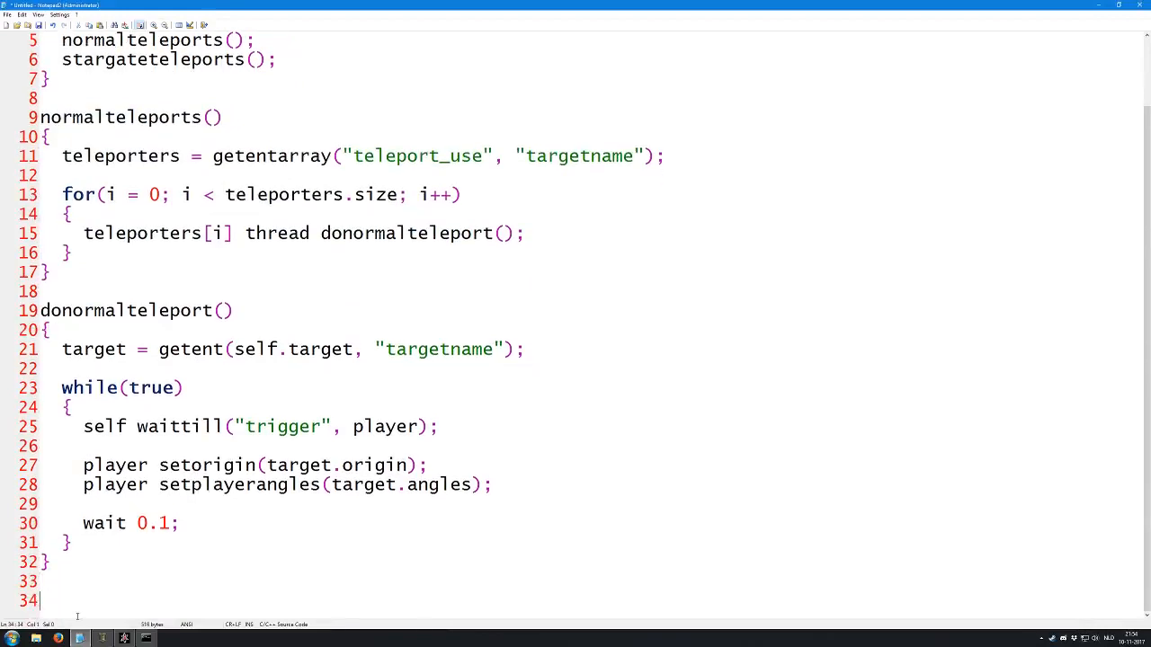
key(ctrl+v)
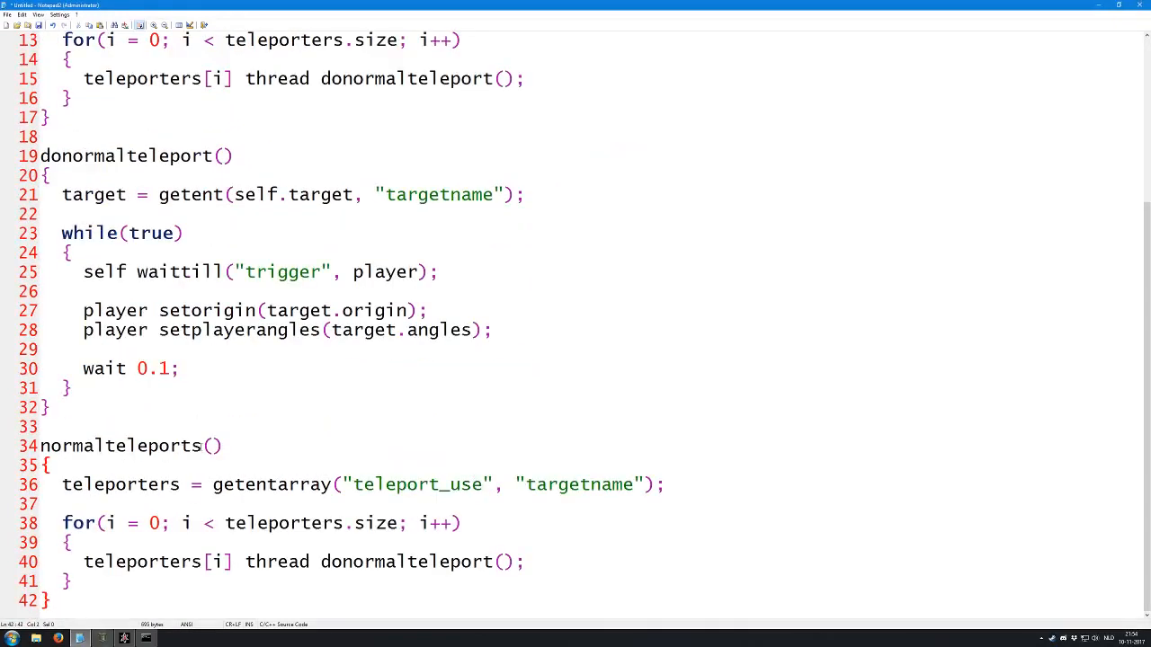
Rename the copied function at the end of the script to stargateteleports()
drag(105, 446, 36, 446)
text(starga)
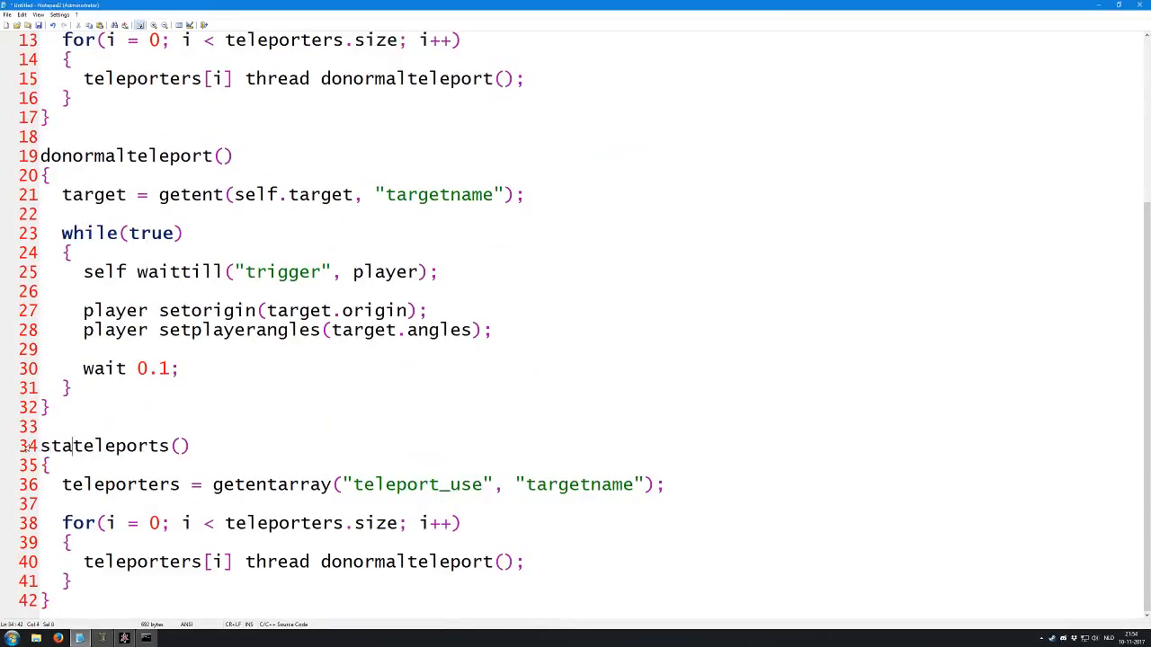
text(te)
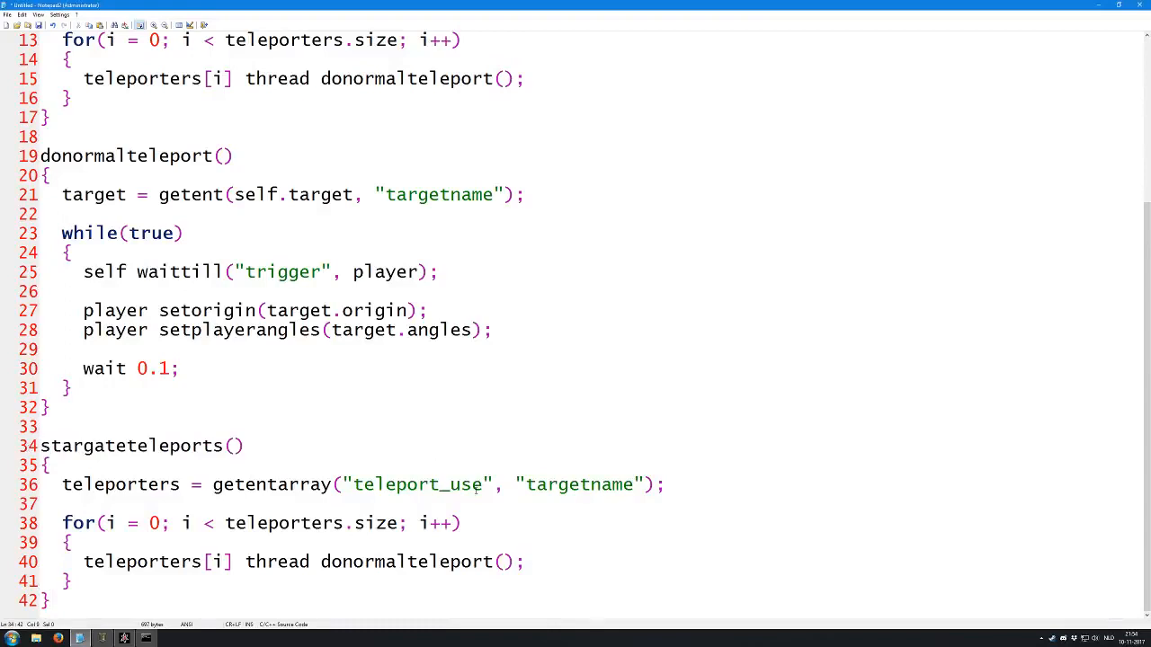
In stargateteleports(), change the getentarray name to "teleport_stargate" and the threaded call to dostargateteleport()
drag(482, 485, 450, 486)
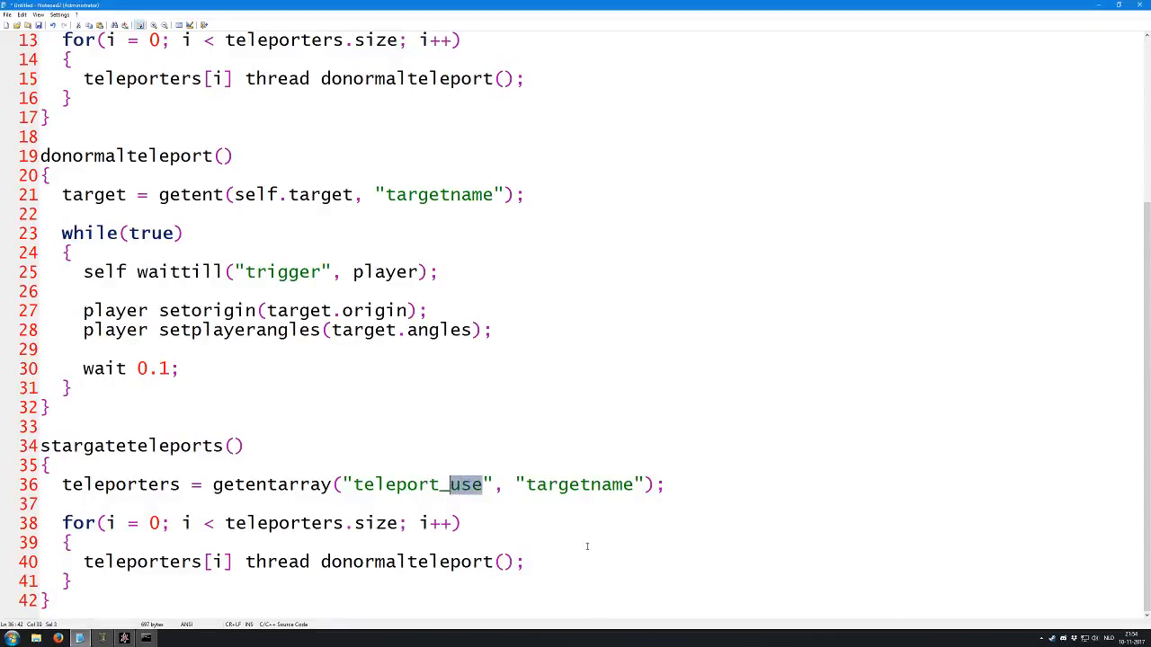
text(stargate)
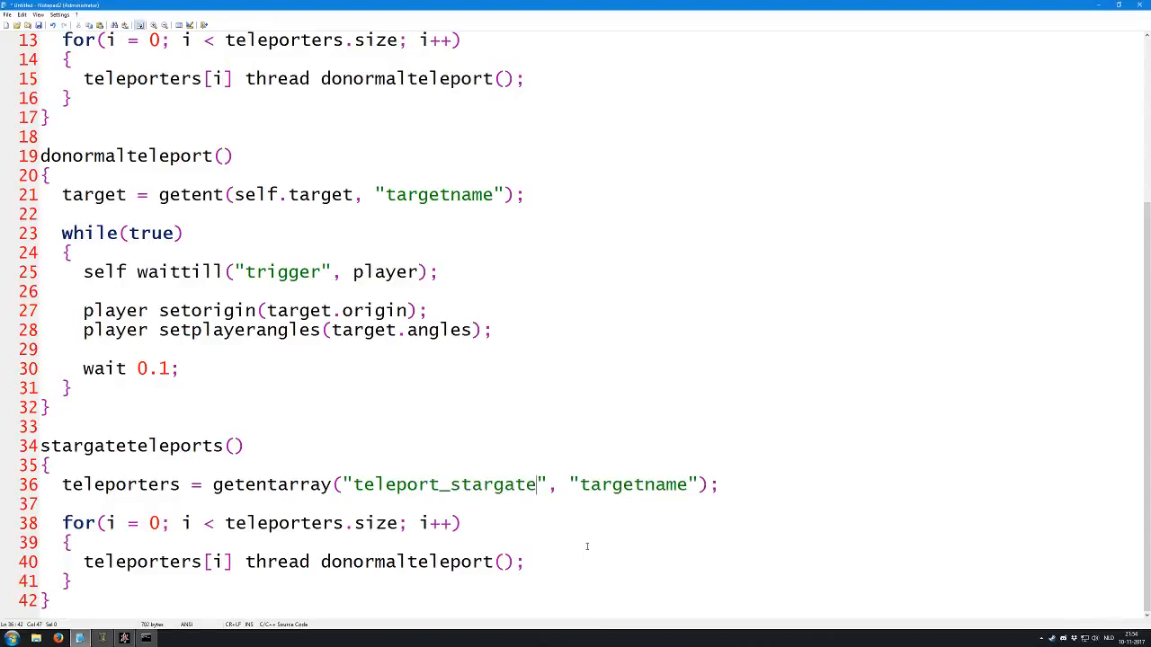
drag(407, 563, 343, 564)
text(stargate)
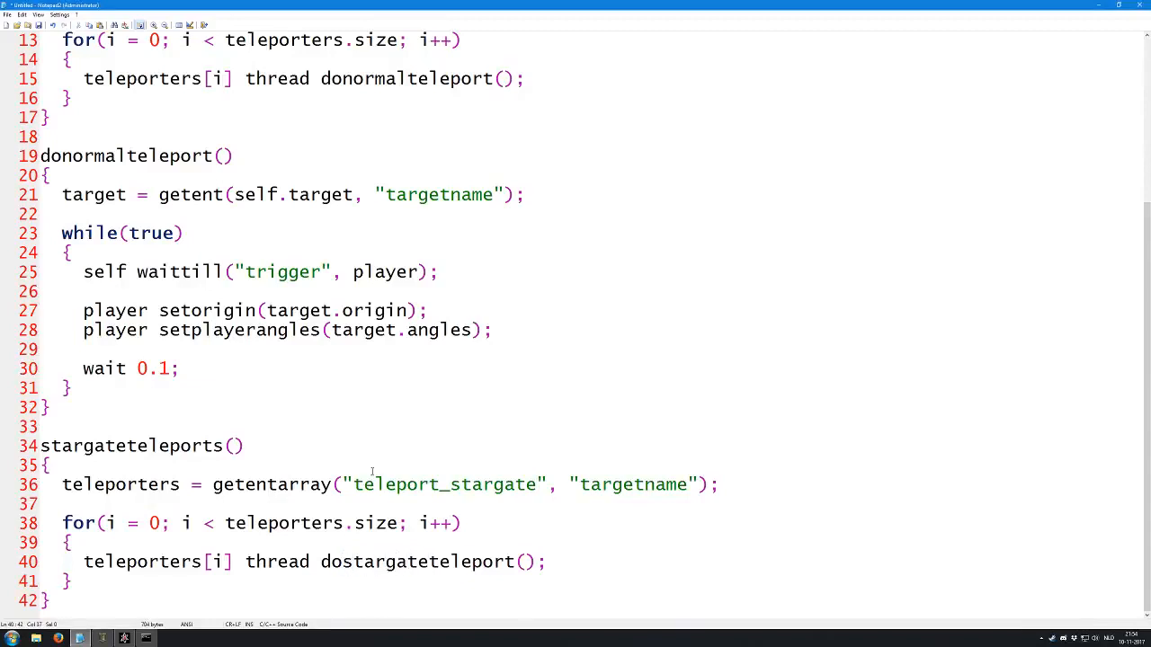
double_click(445, 485)
Below stargateteleports(), add a dostargateteleport() function with opening and closing braces and an empty line between them
double_click(386, 565)
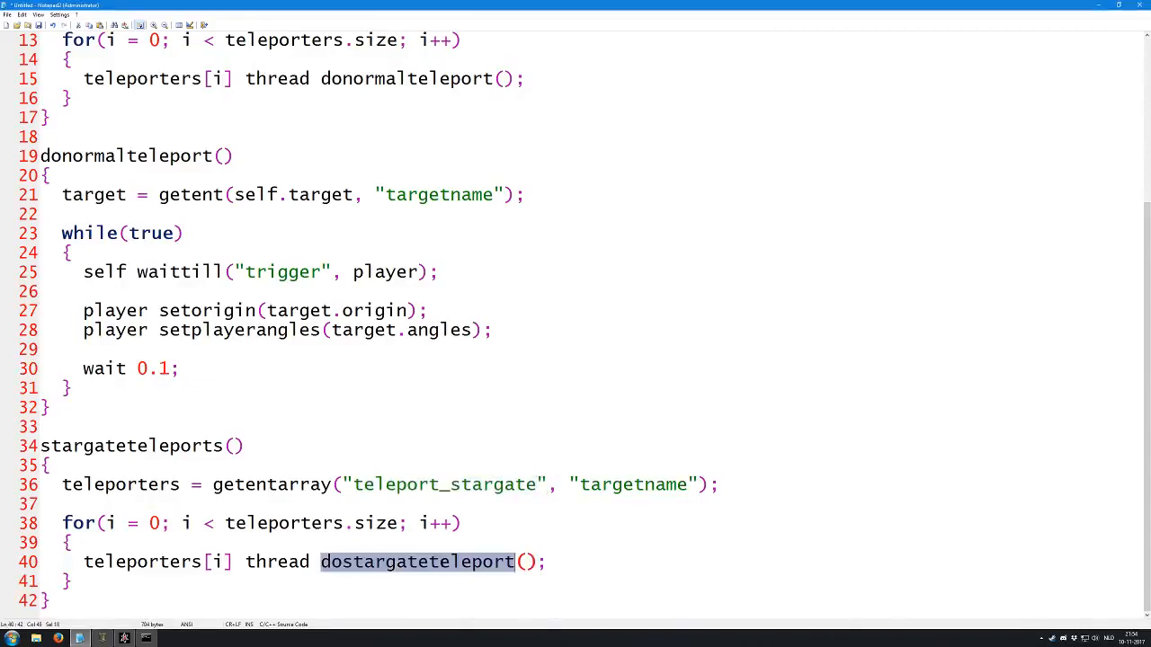
key(ctrl+c)
click(128, 597)
key(Return)
key(Return)
key(ctrl+v)
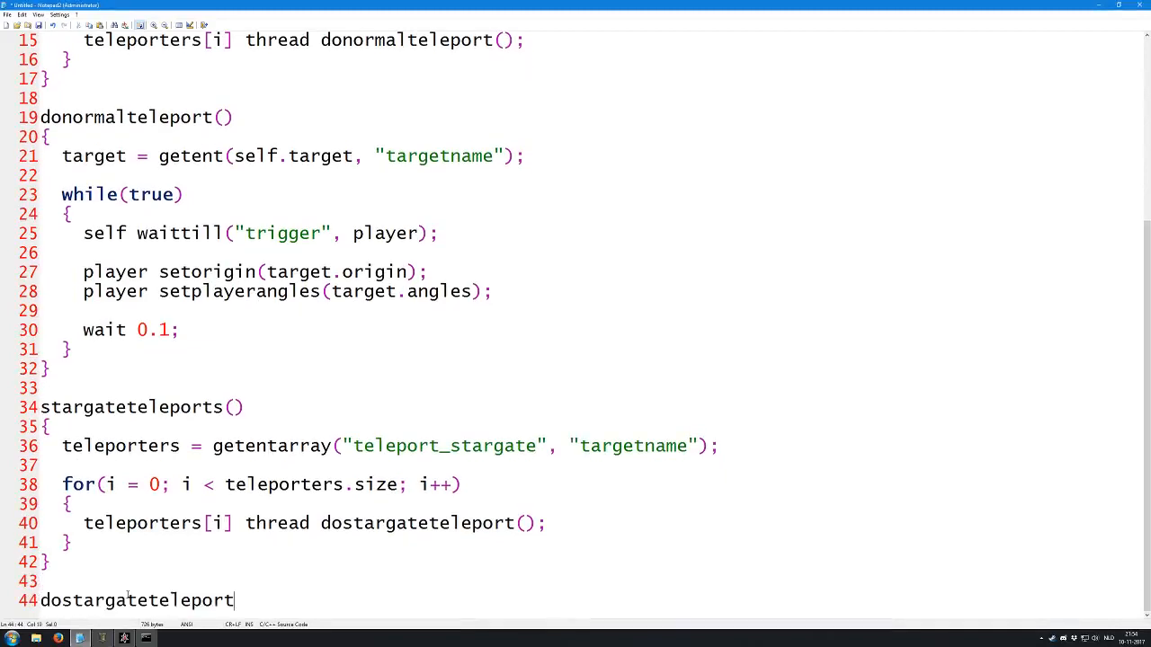
text(())
key(Return)
text({)
key(Return)
text(})
key(Up)
key(Return)
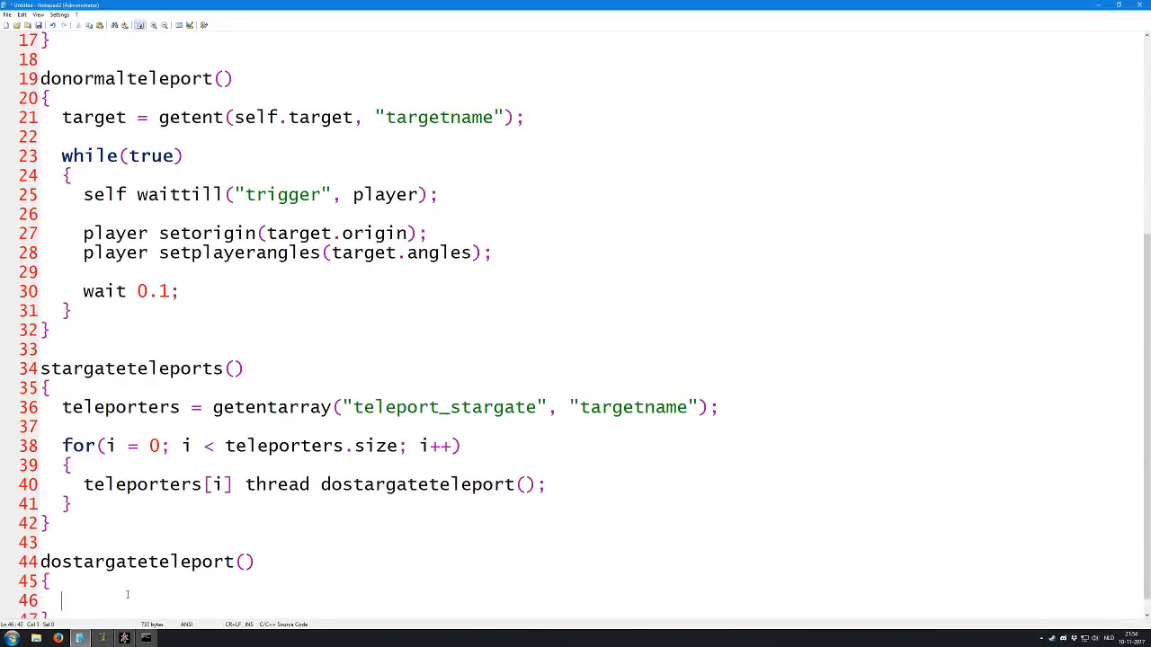
Inside dostargateteleport(), add target = getent(self.target, "targetname"); and start a new line below it
scroll(128, 594, down, 1)
text(target)
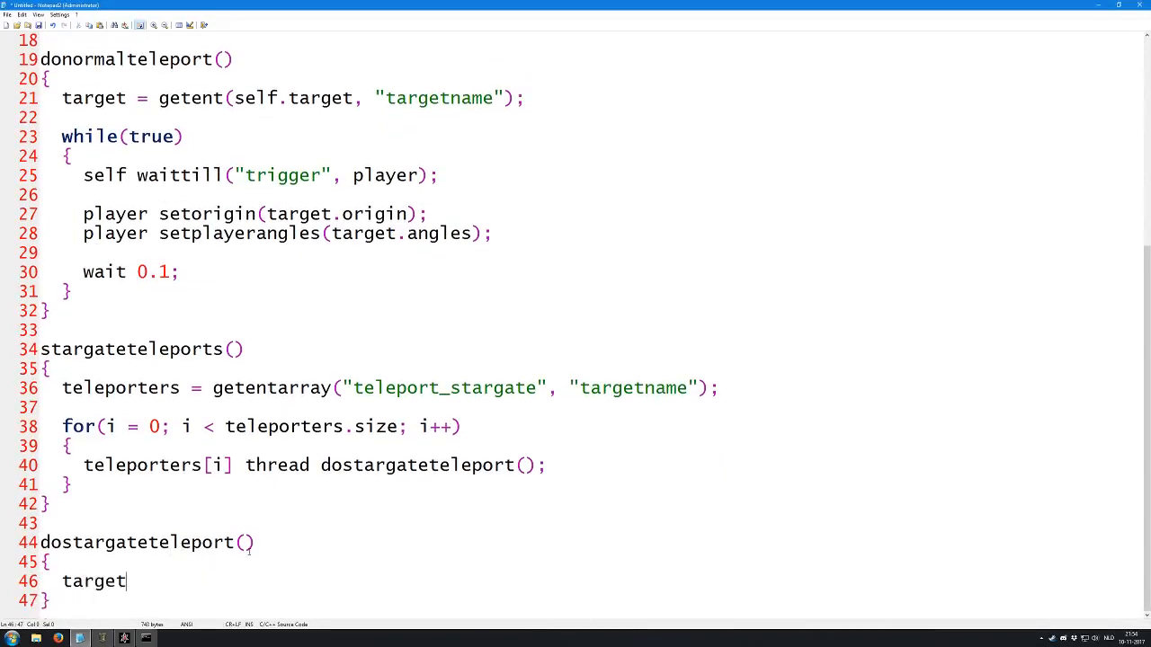
text( = getent(self.)
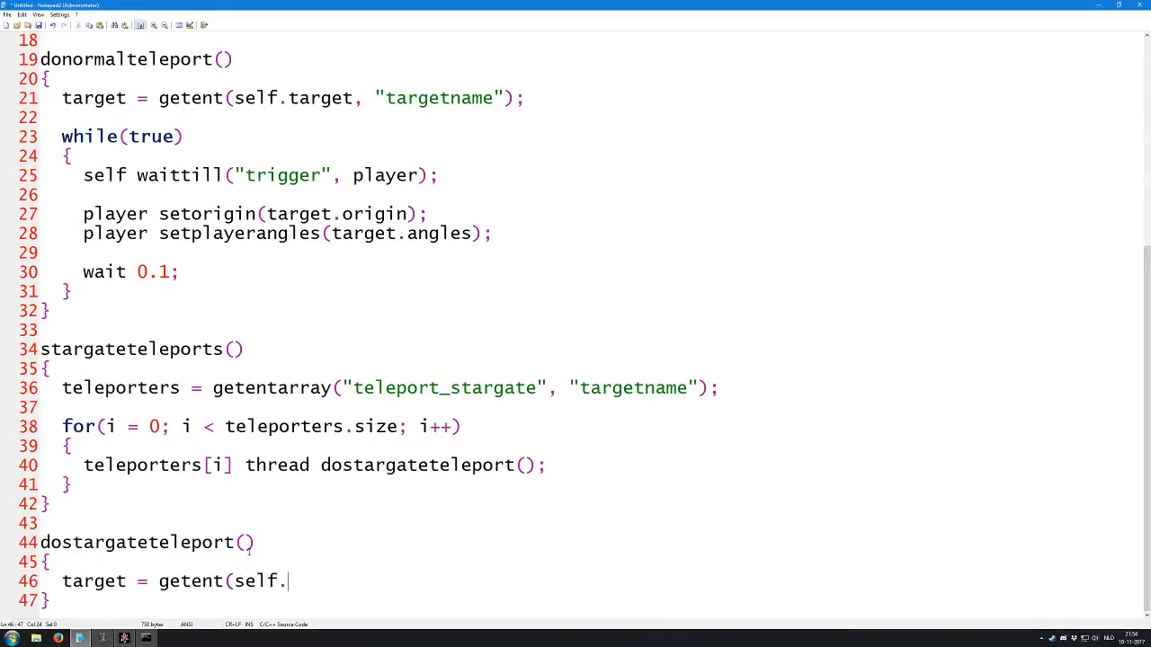
text(target, "t)
key(BackSpace)
text("targ)
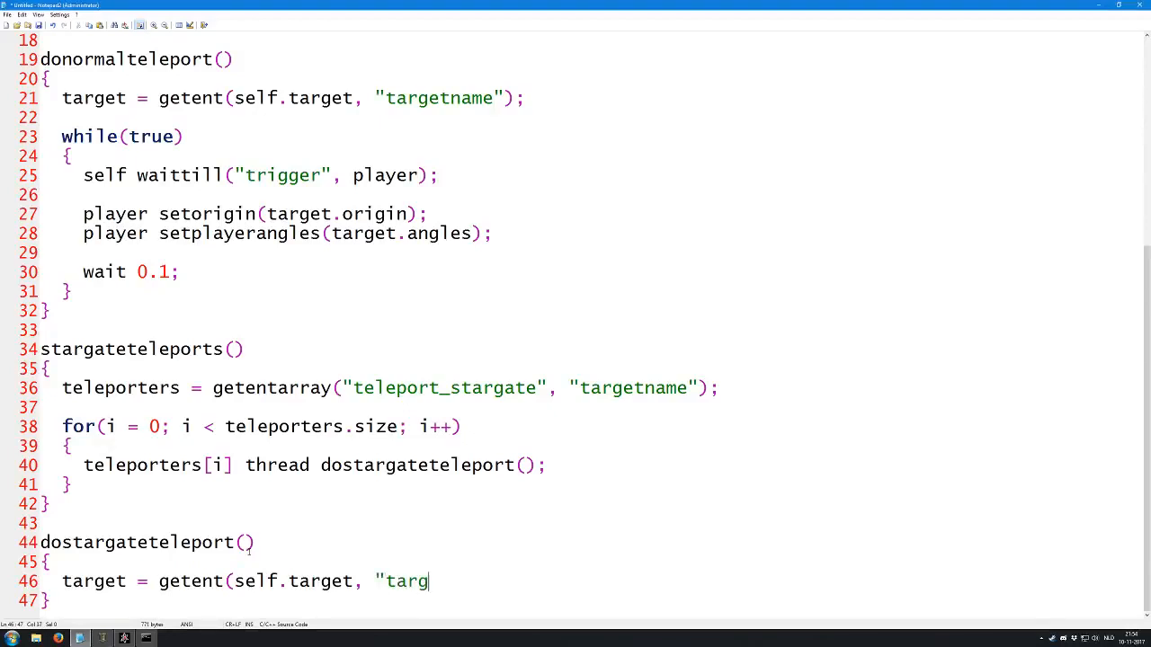
text(etname");)
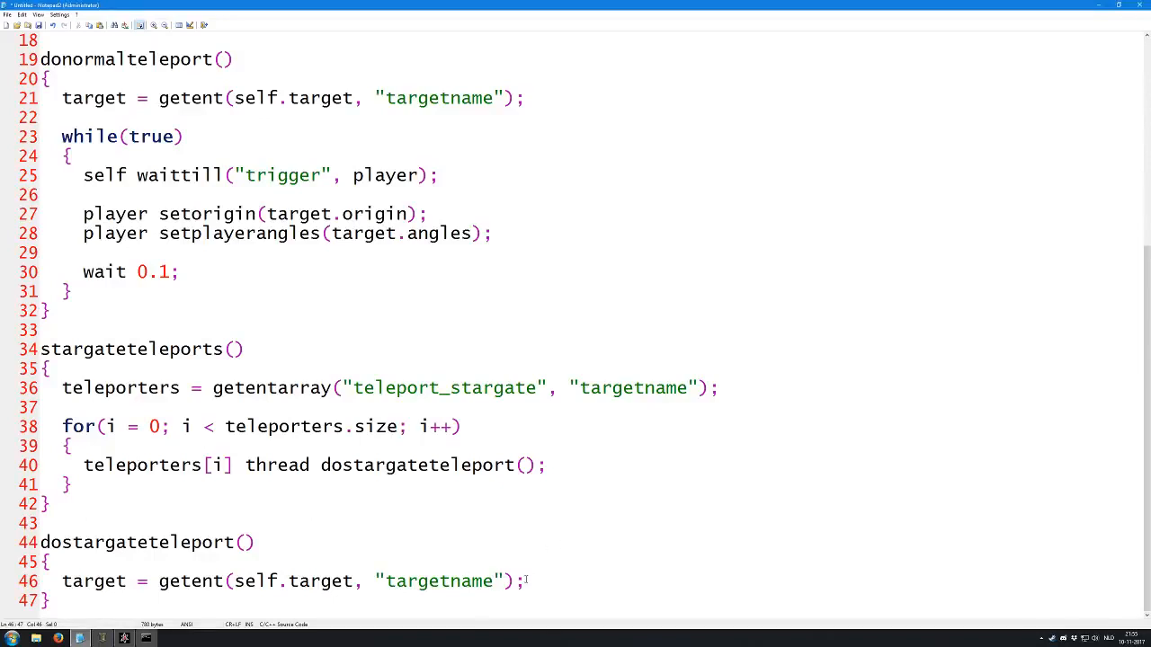
key(Return)
scroll(239, 450, down, 1)
Switch to the Radiant map editor and examine how the origins in the two stargate frames link to each other
click(103, 639)
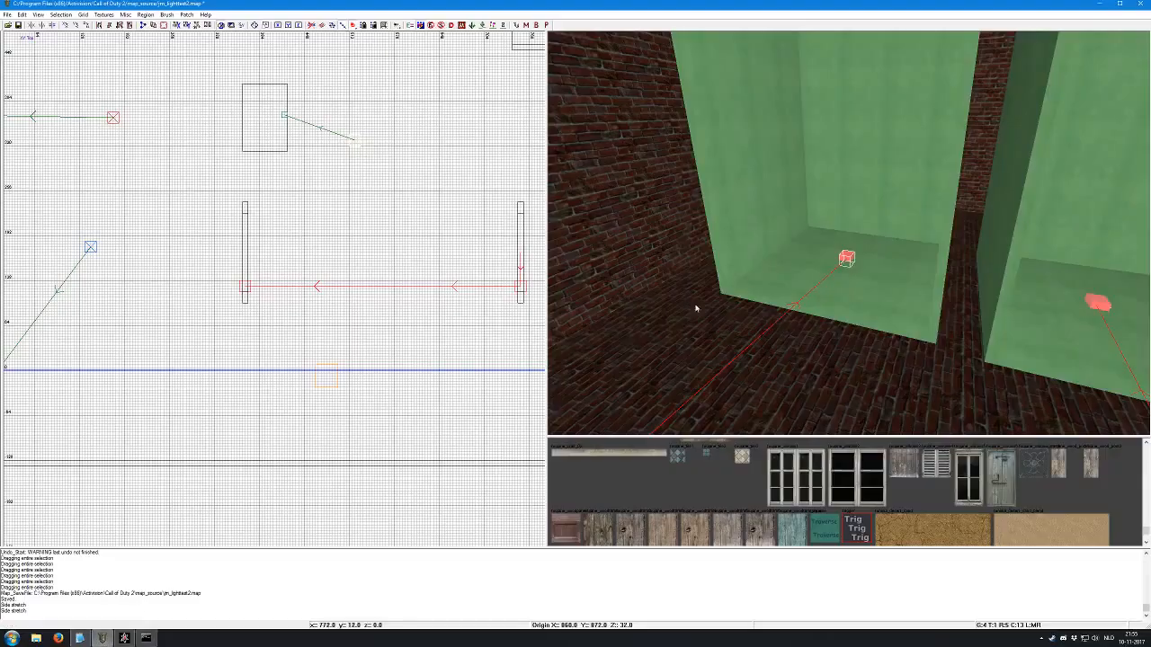
right_click(694, 309)
key(Up)
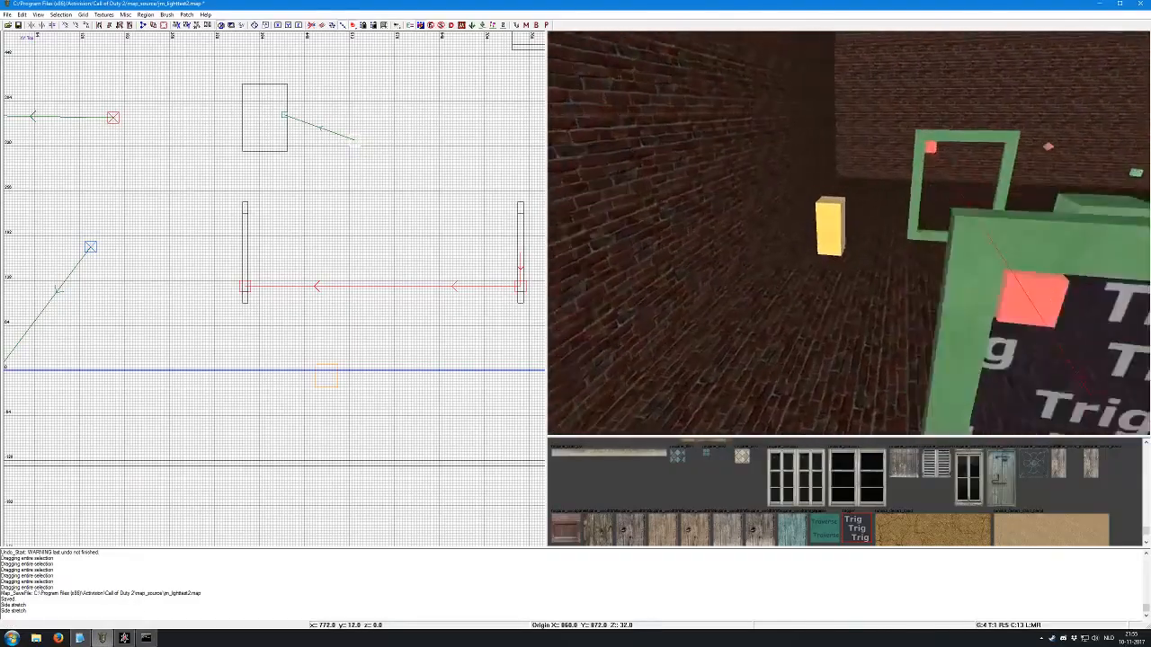
right_click(853, 213)
shift+click(890, 197)
right_click(890, 196)
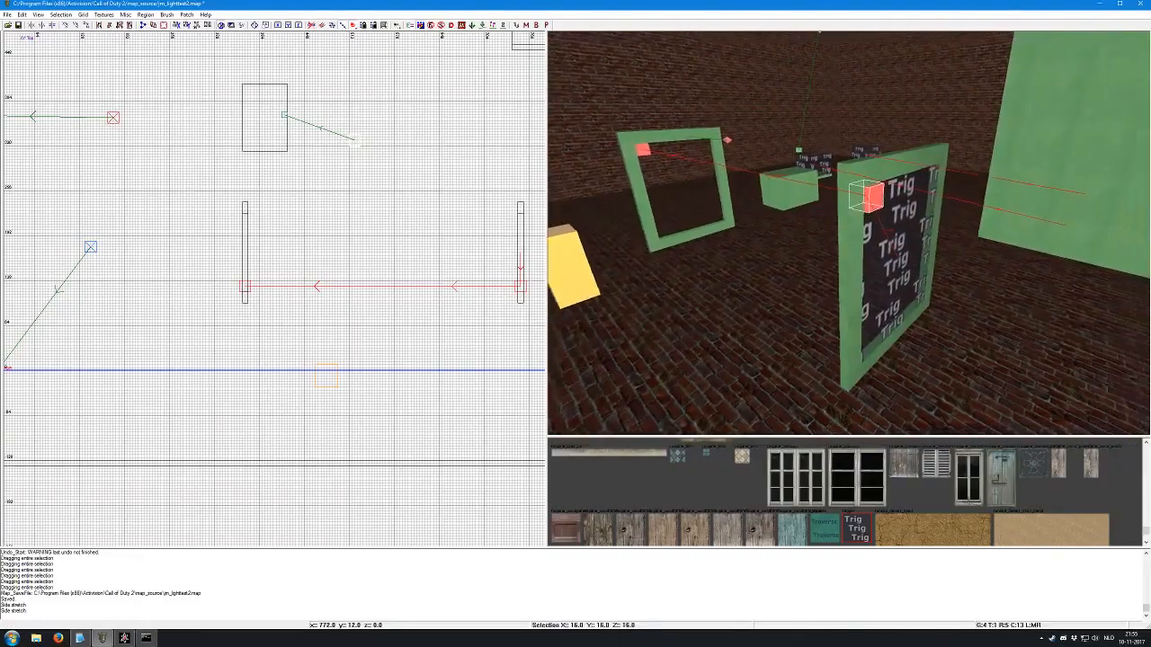
key(Up)
key(Up)
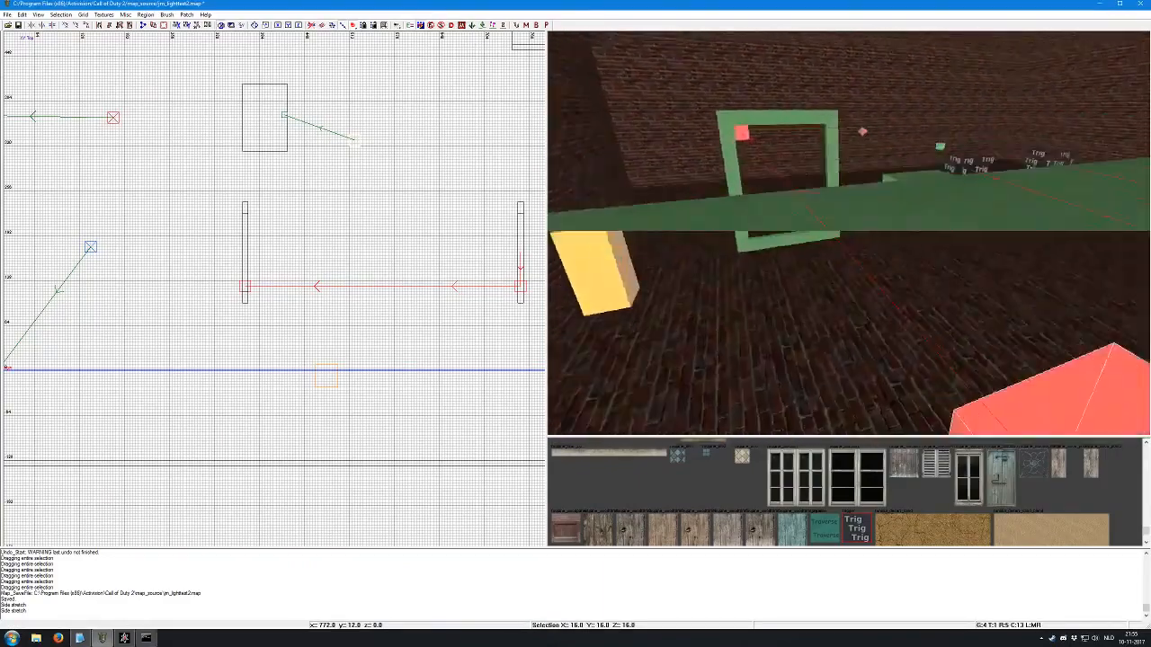
key(Up)
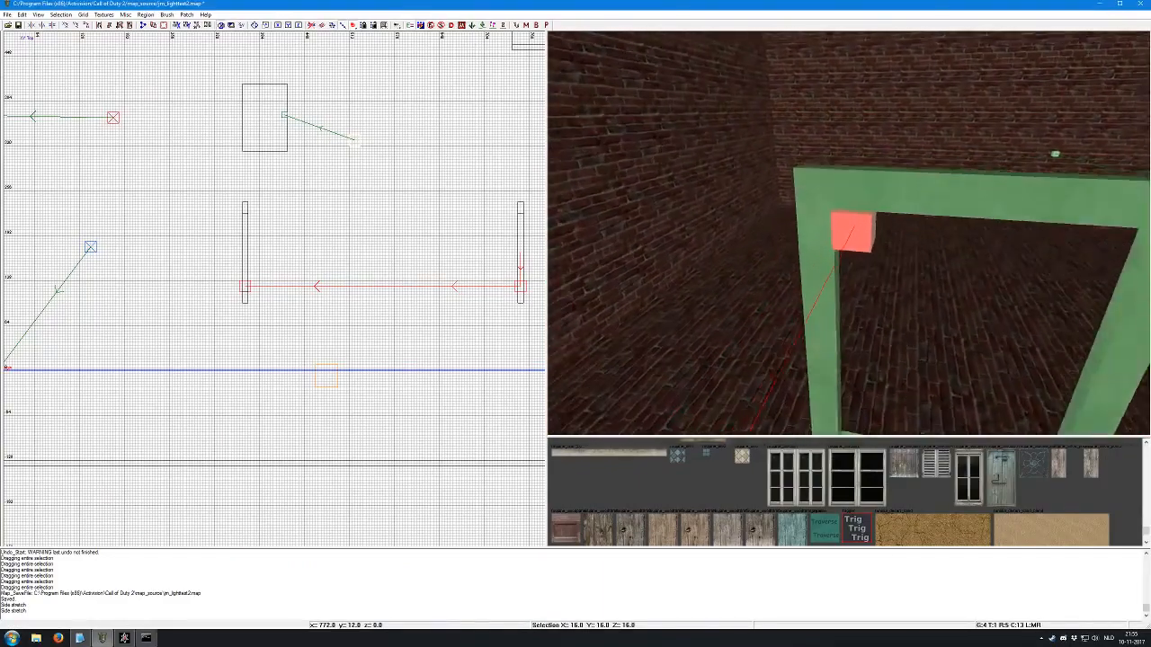
right_click(871, 248)
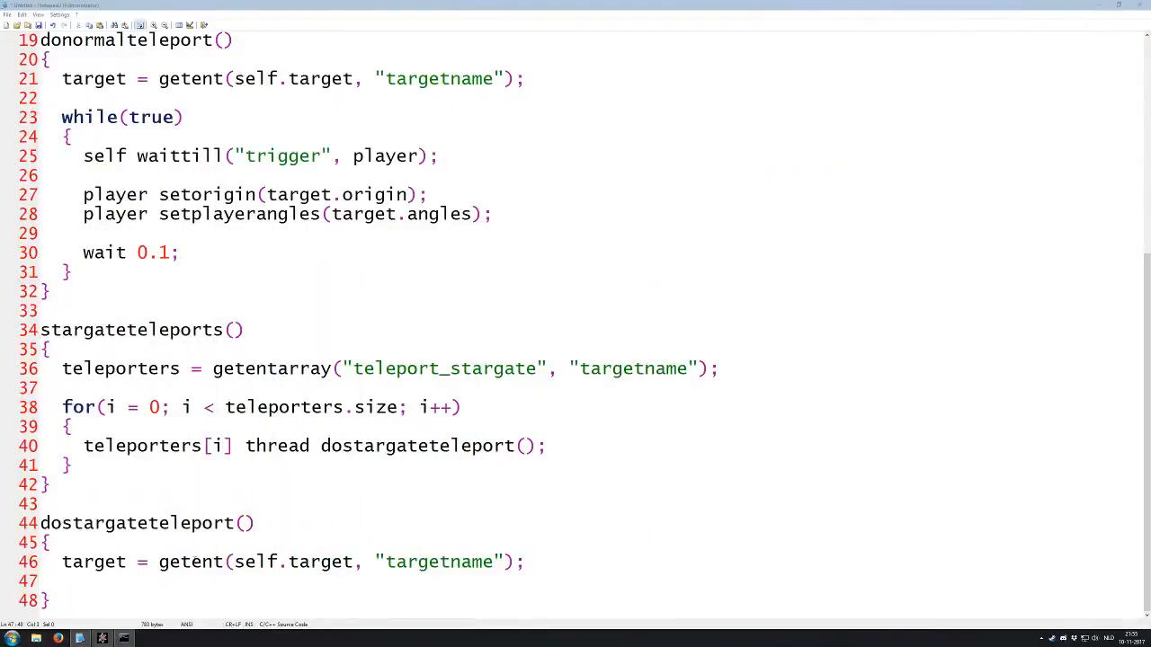
Back in the script, add target2 = getent(target.target, "targetname"); below the target line of dostargateteleport()
click(115, 579)
text(target)
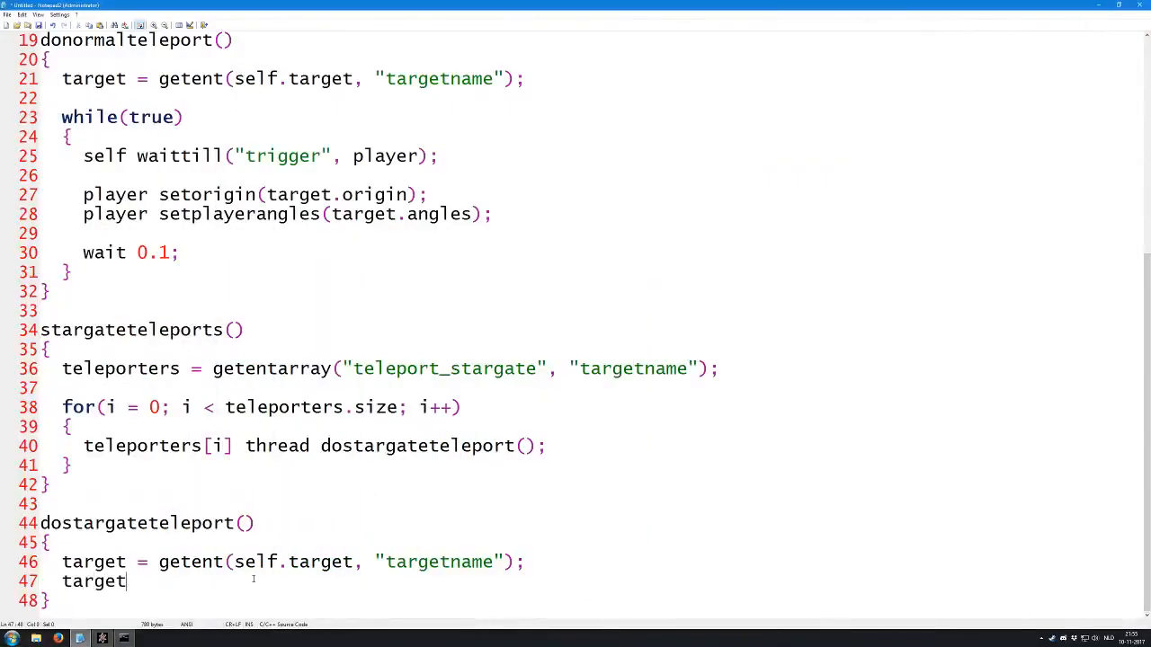
text(2 = getent()
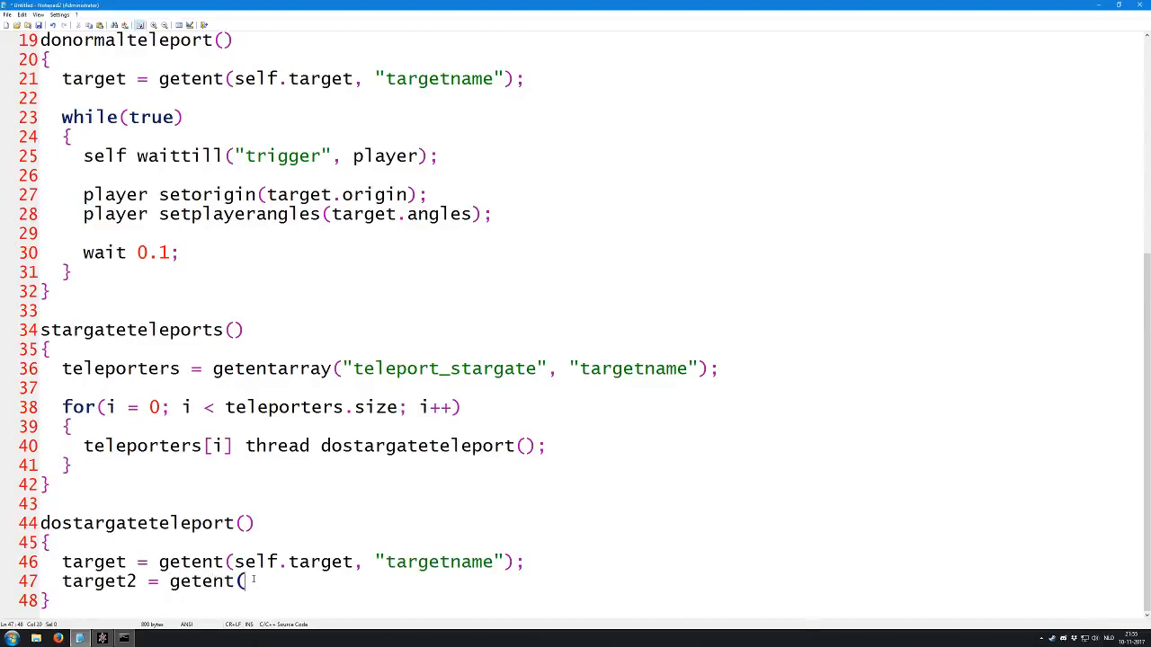
text(target.ta)
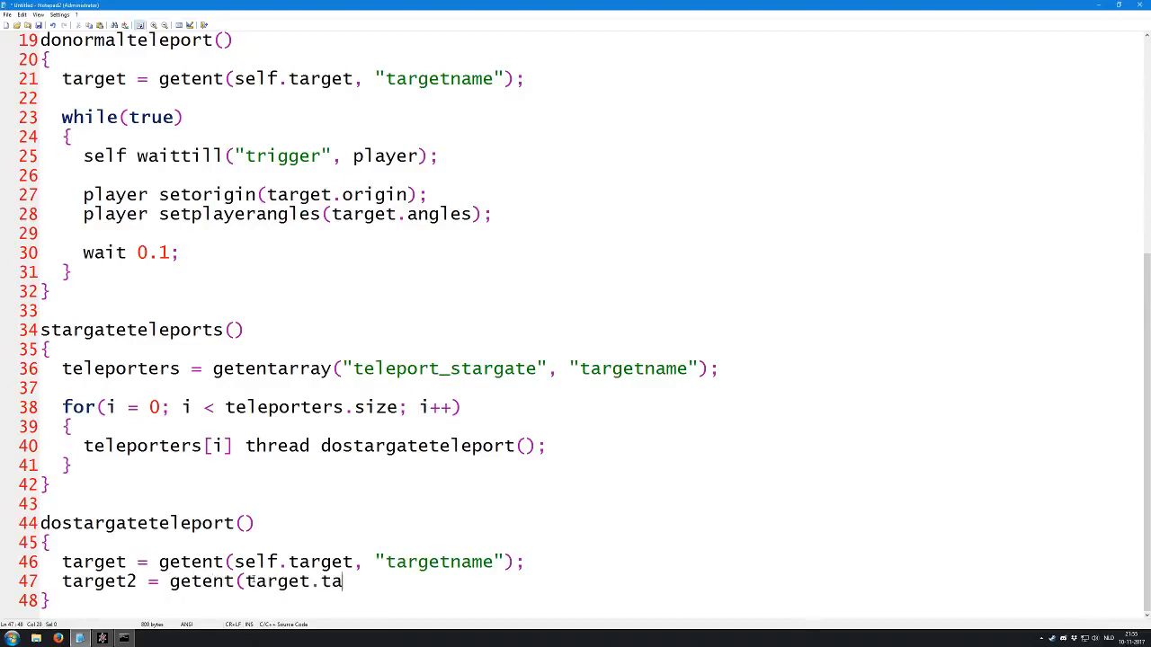
text(rget, "targetname");)
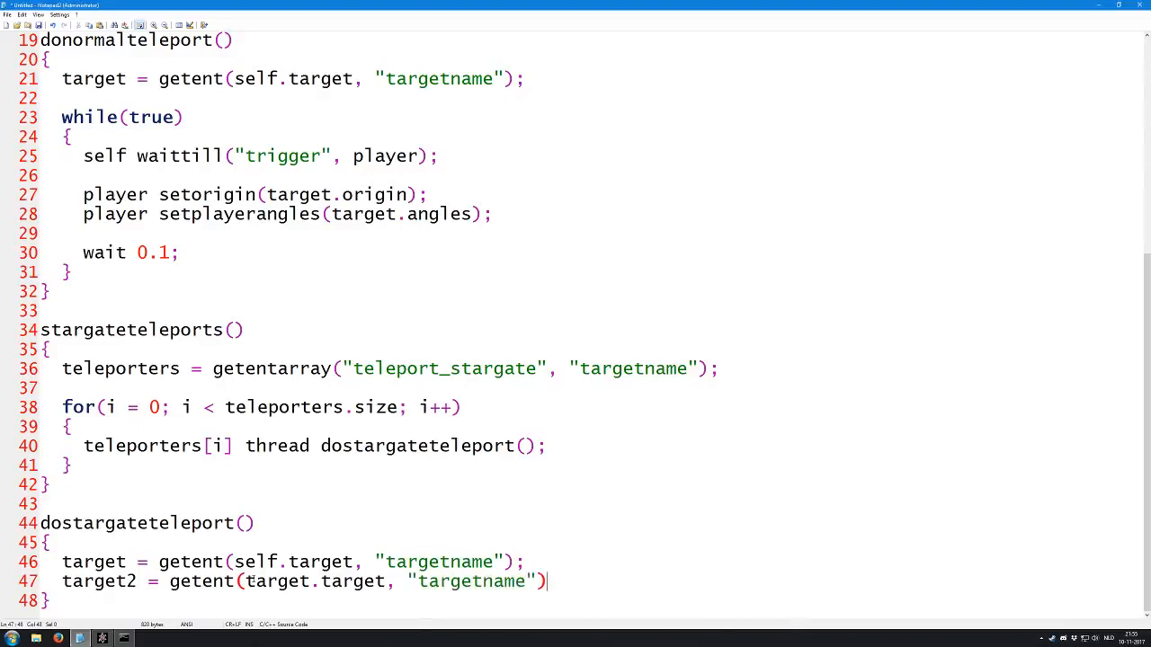
After a blank line below target2, add a while(true) loop with its opening brace and an indented body line
key(Return)
key(Return)
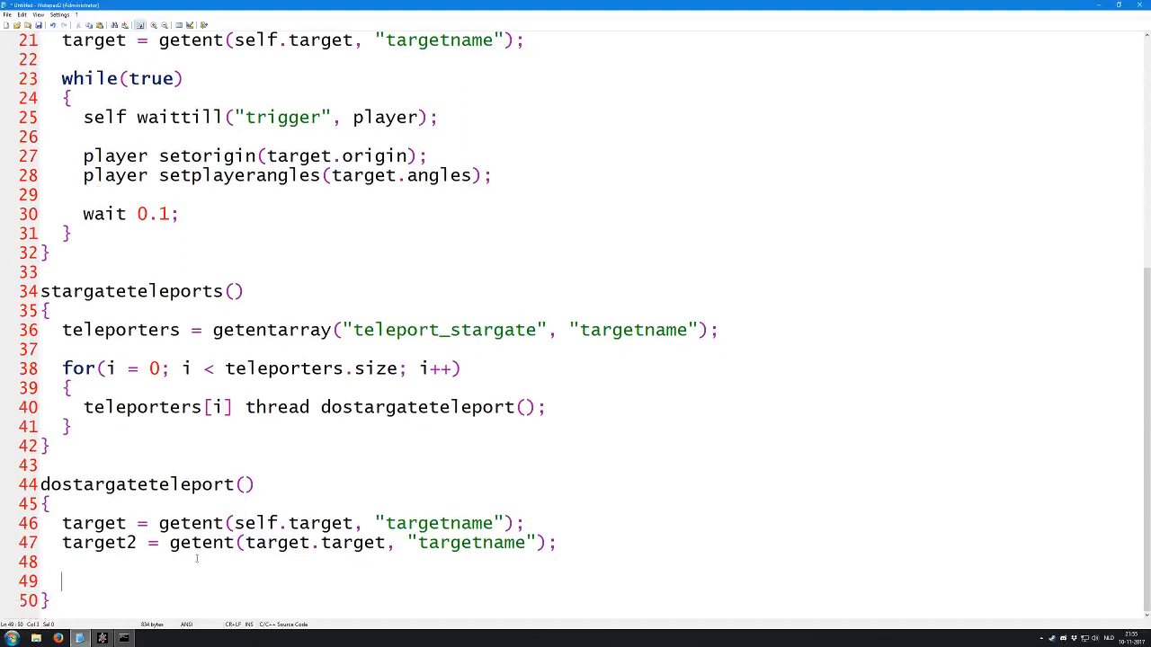
key(alt+Tab)
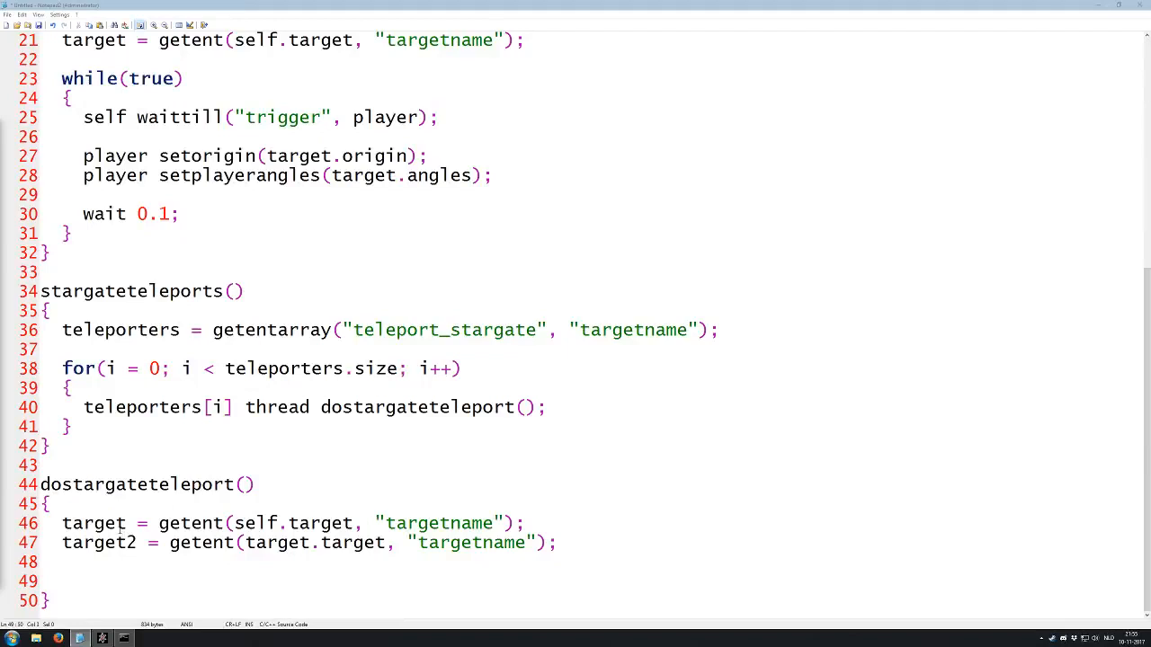
click(104, 584)
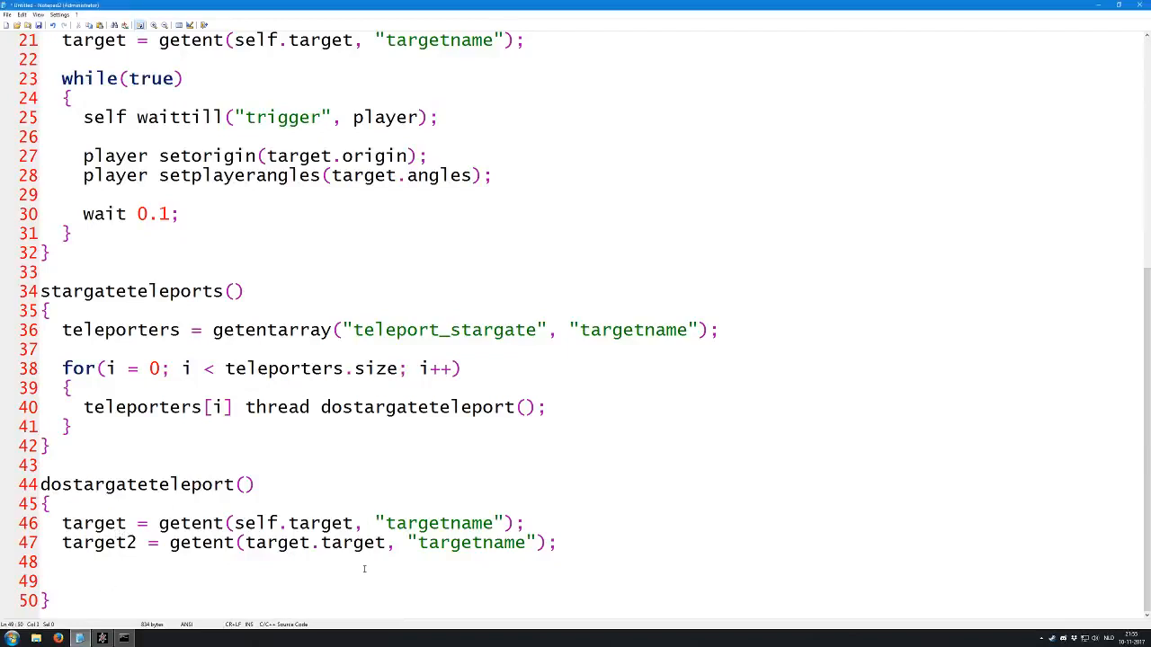
text(while(true))
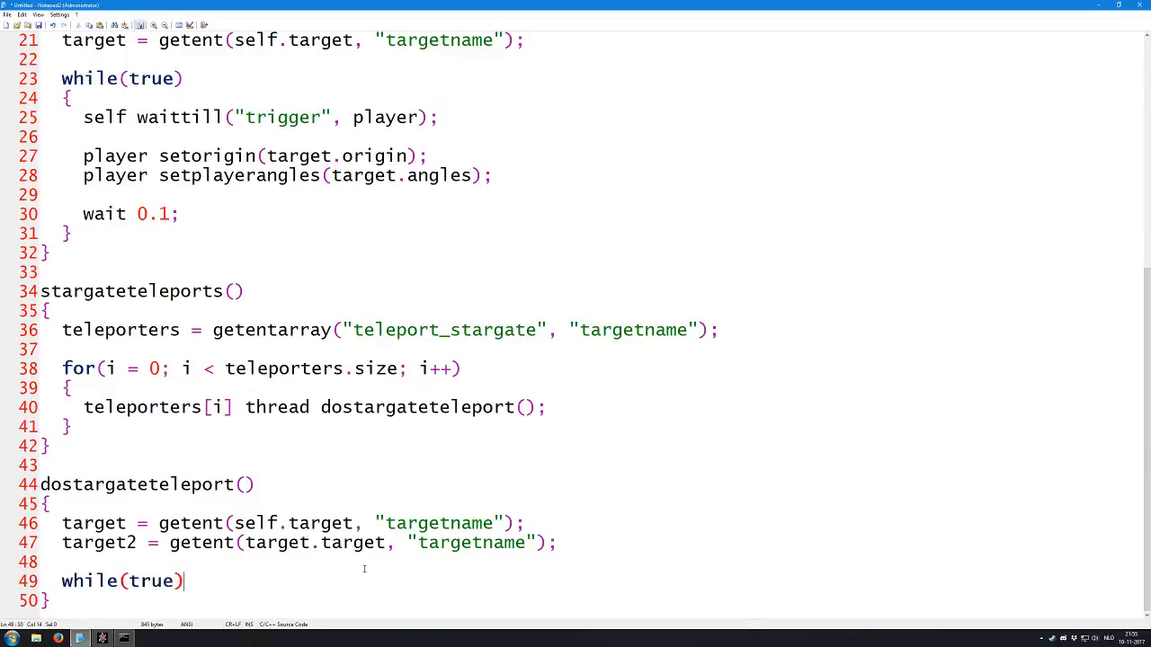
key(Return)
text({)
key(Return)
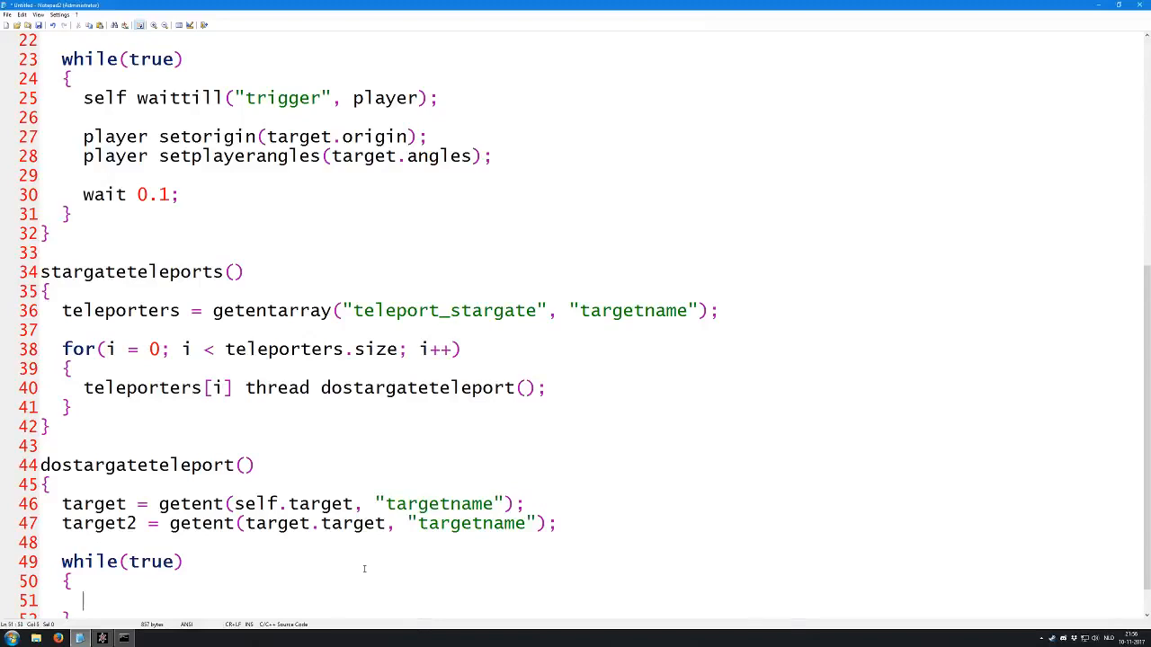
Inside the new while loop, add self waittill("trigger", player); and start a new line below it
text(self waittill("p)
key(BackSpace)
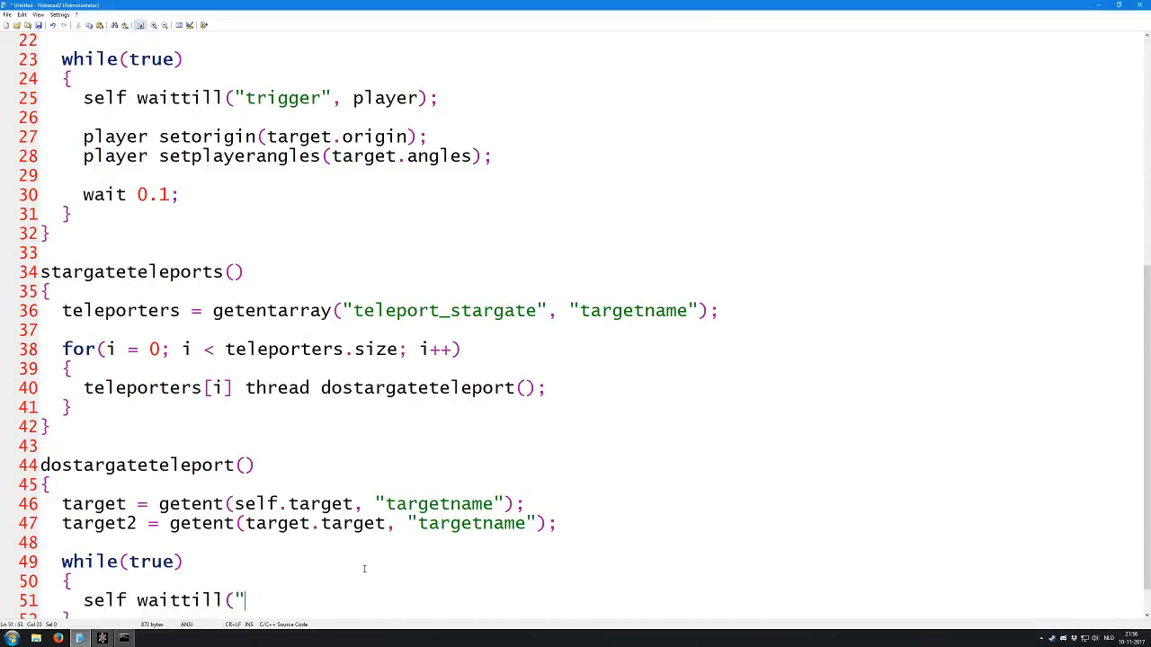
text(trigger", player);)
key(Return)
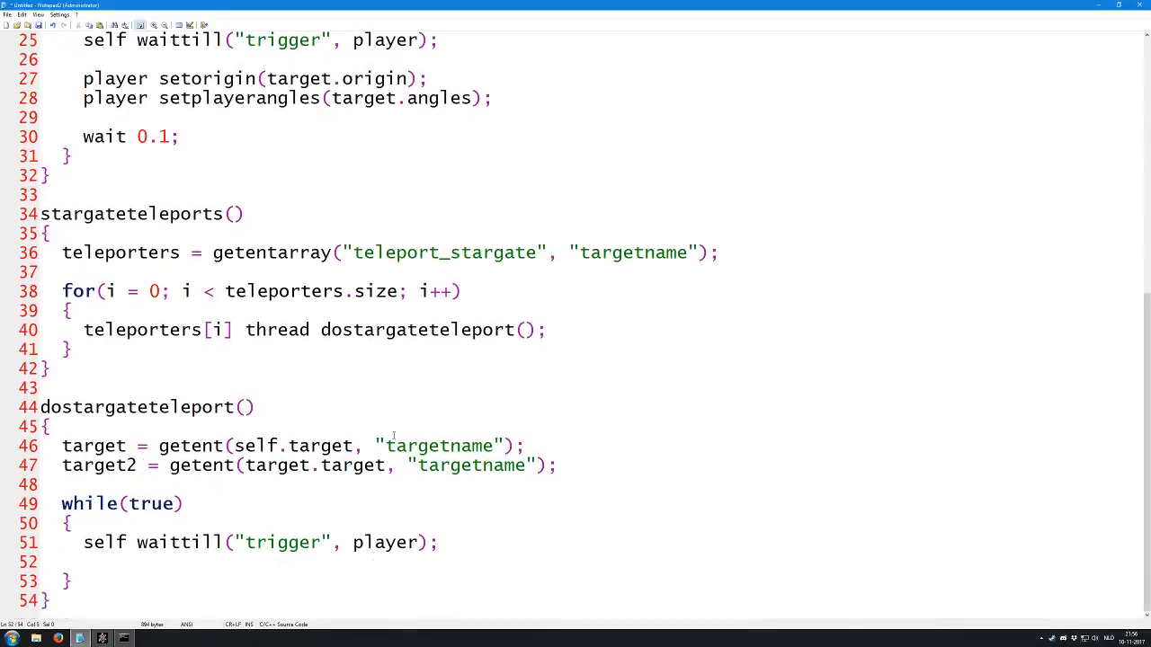
In dostargateteleport(), rename the first variable to target1 and make the target2 line reference target1.target
drag(573, 461, 41, 446)
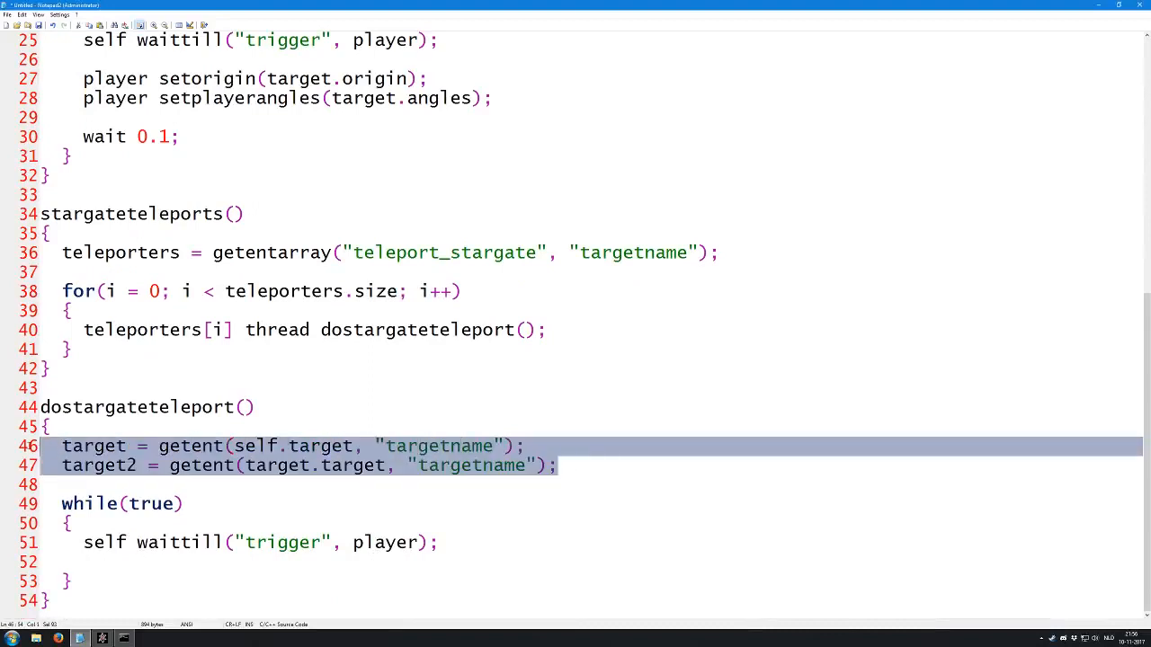
double_click(106, 447)
double_click(108, 466)
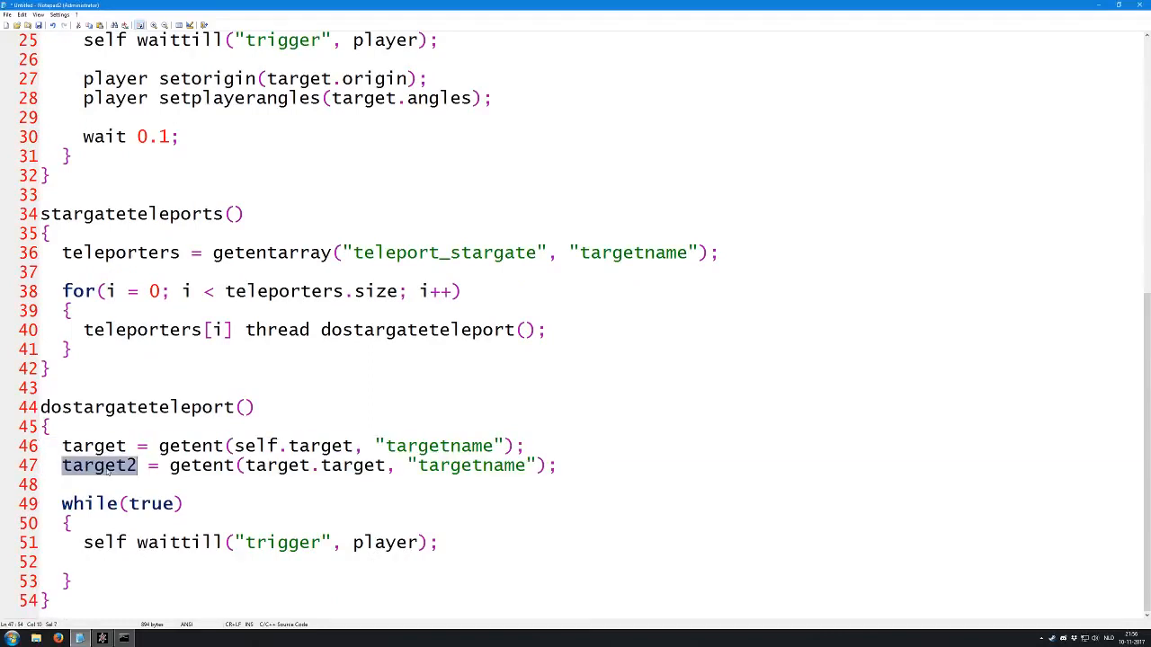
click(126, 446)
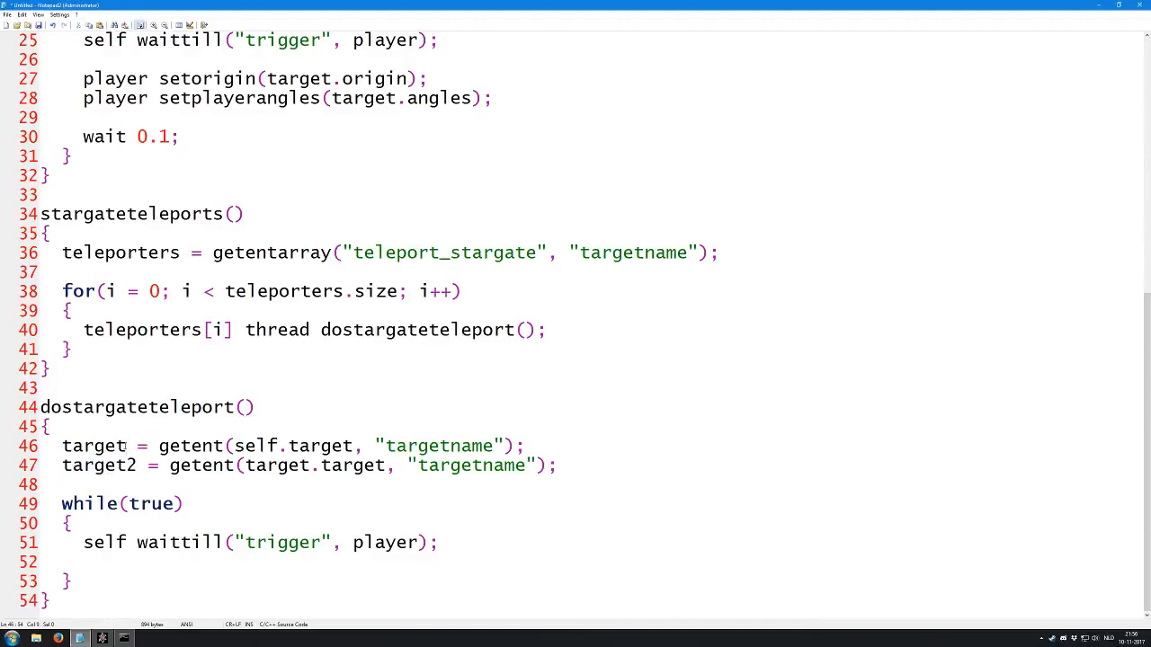
text(1)
click(311, 466)
text(1)
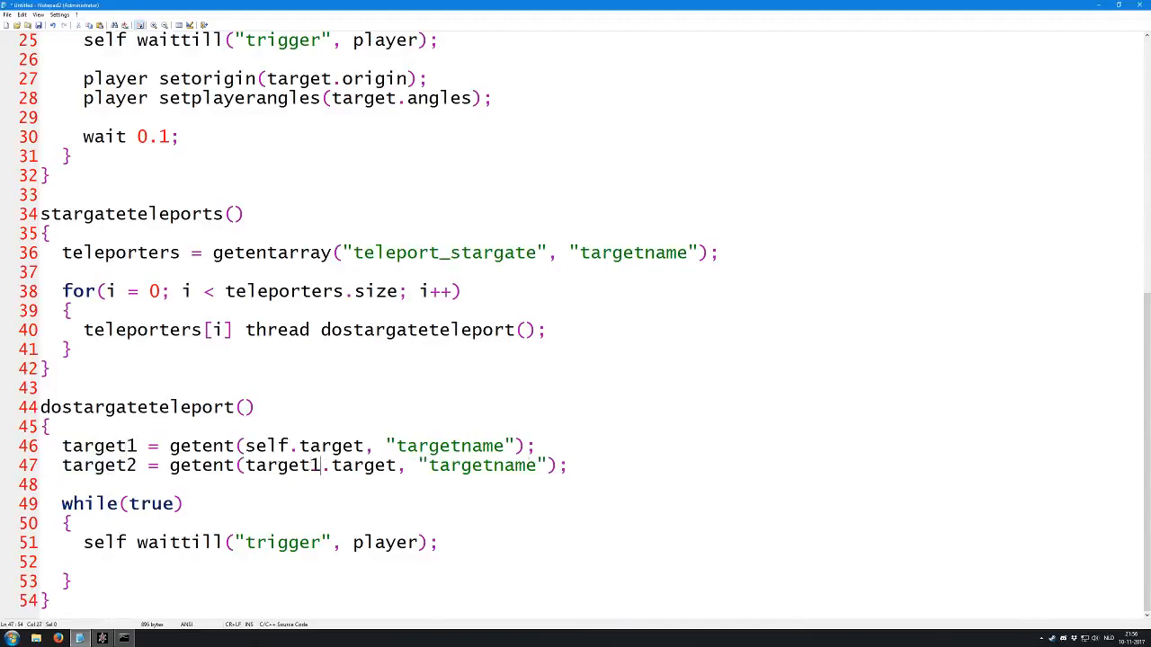
drag(584, 464, 39, 446)
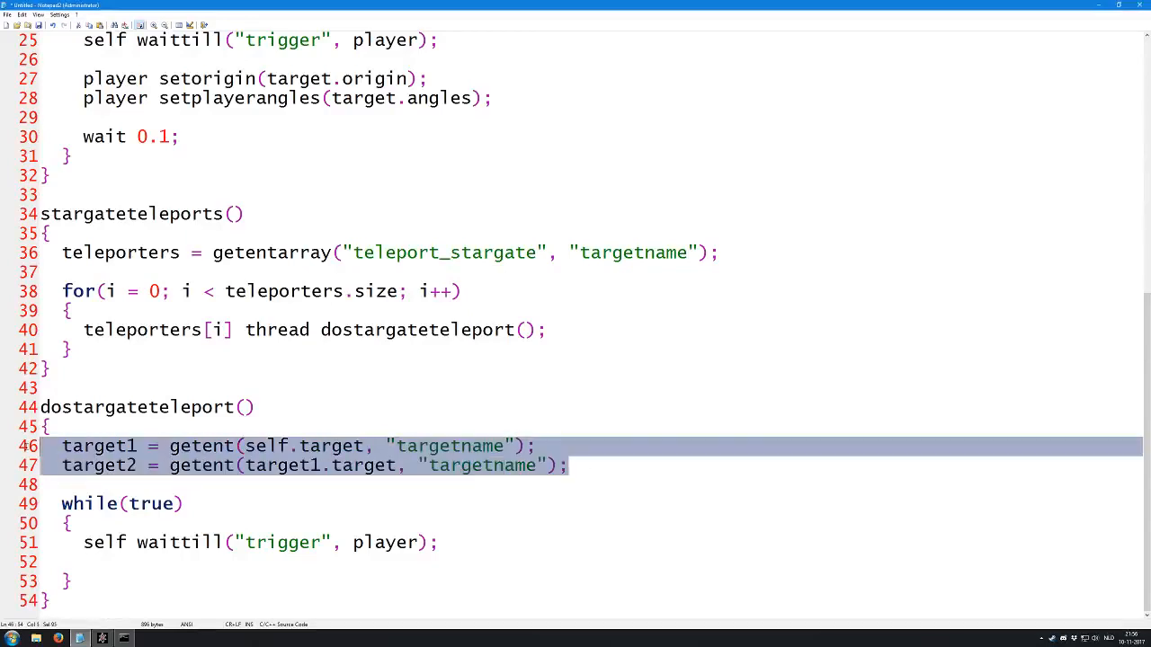
click(179, 482)
drag(618, 459, 40, 446)
click(116, 472)
click(249, 576)
click(197, 558)
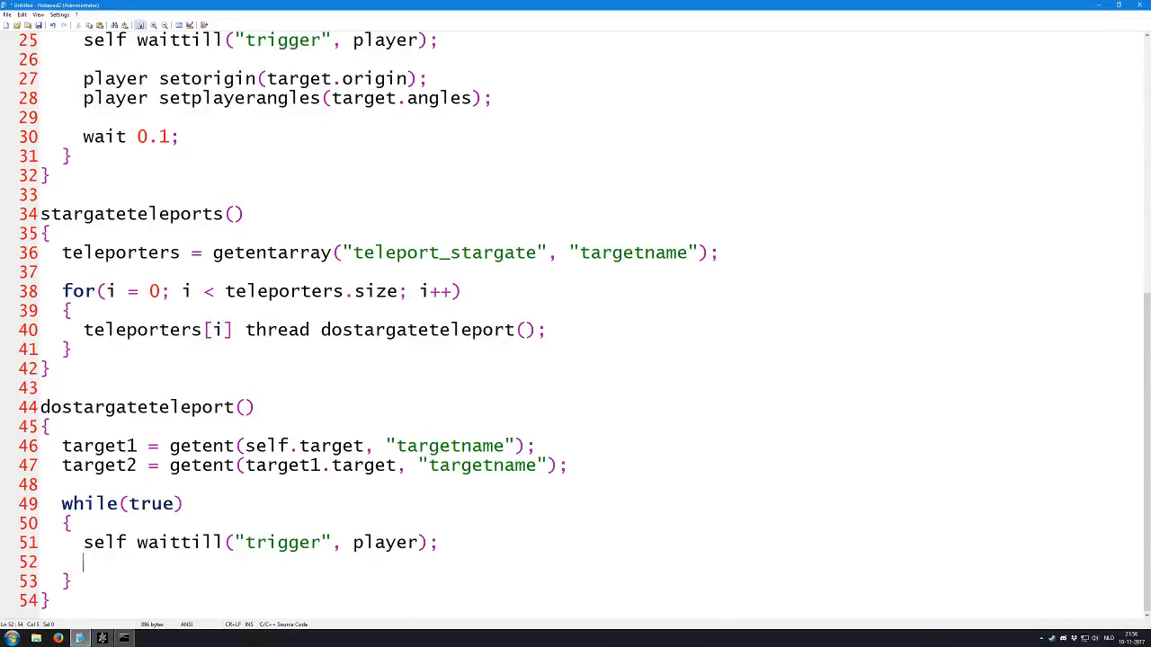
Switch to the Radiant map editor and examine the offset between the origins in the two stargate frames
drag(387, 646, 405, 1)
right_click(827, 278)
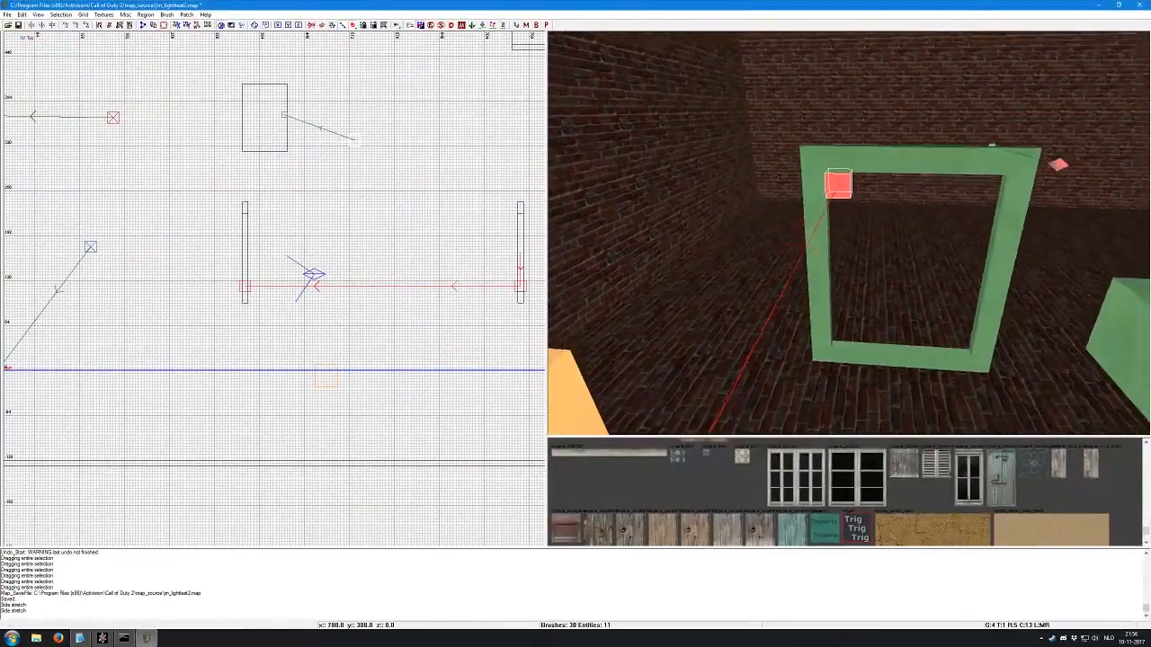
key(Escape)
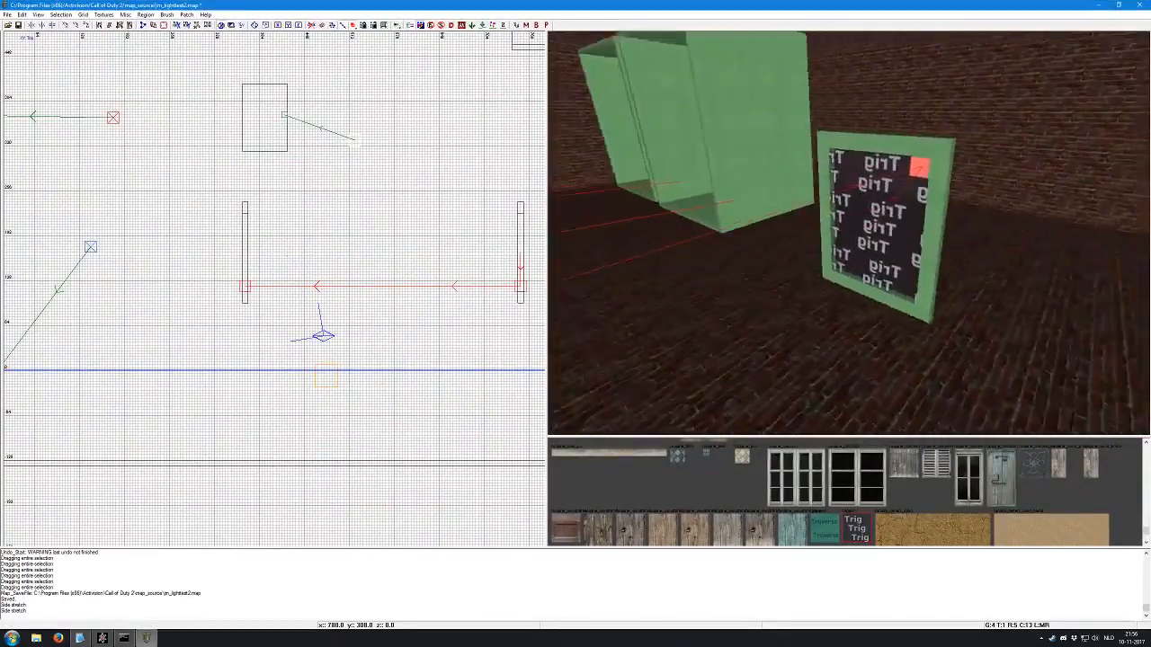
right_click(803, 244)
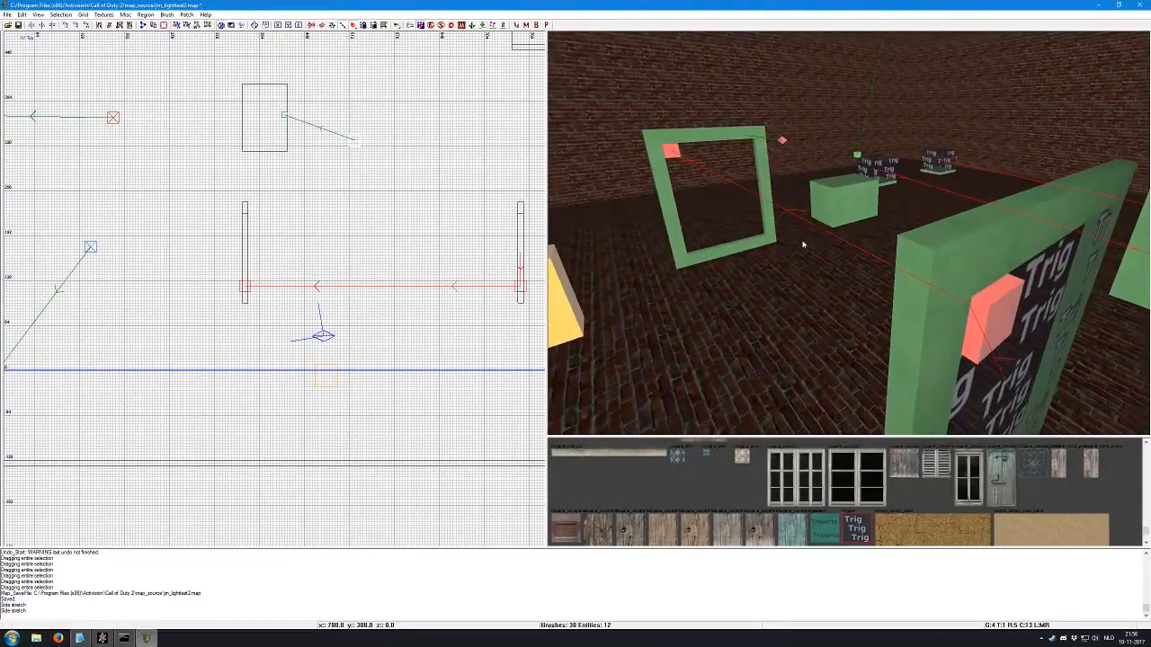
right_click(799, 268)
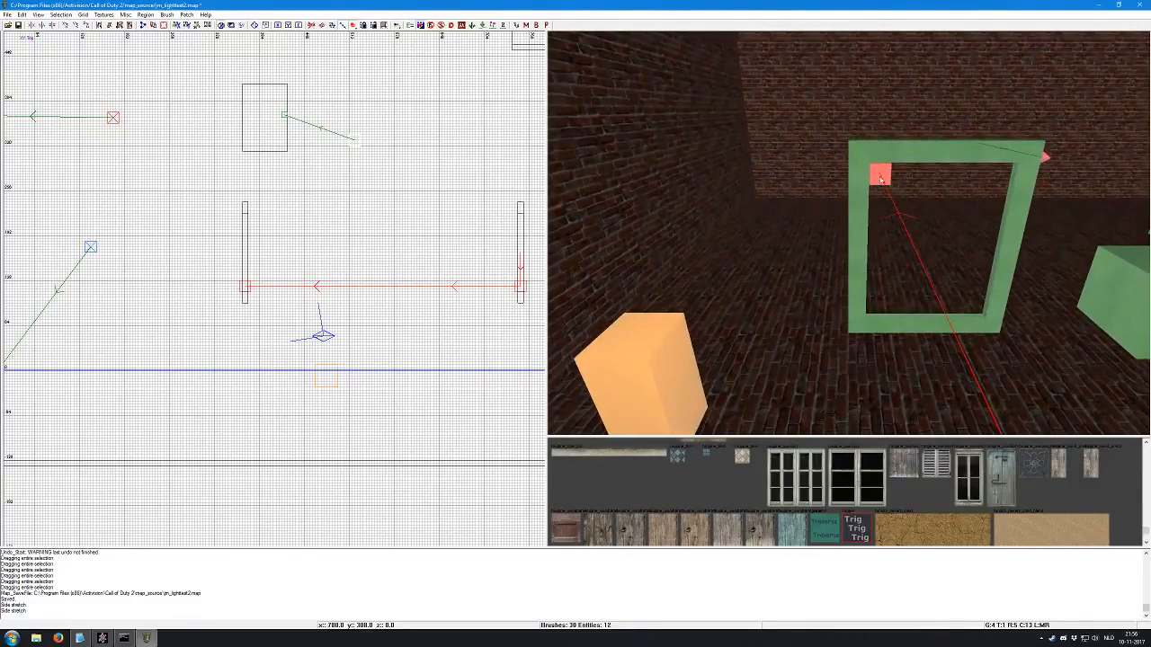
shift+click(881, 180)
right_click(881, 180)
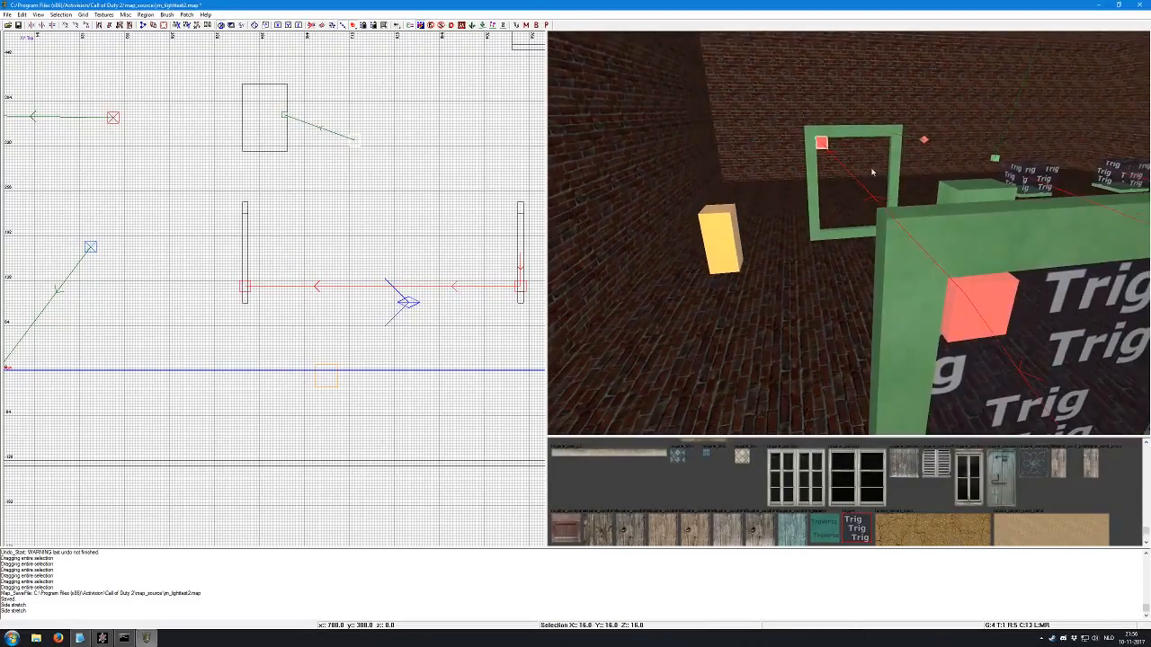
key(Escape)
shift+click(968, 308)
shift+click(822, 144)
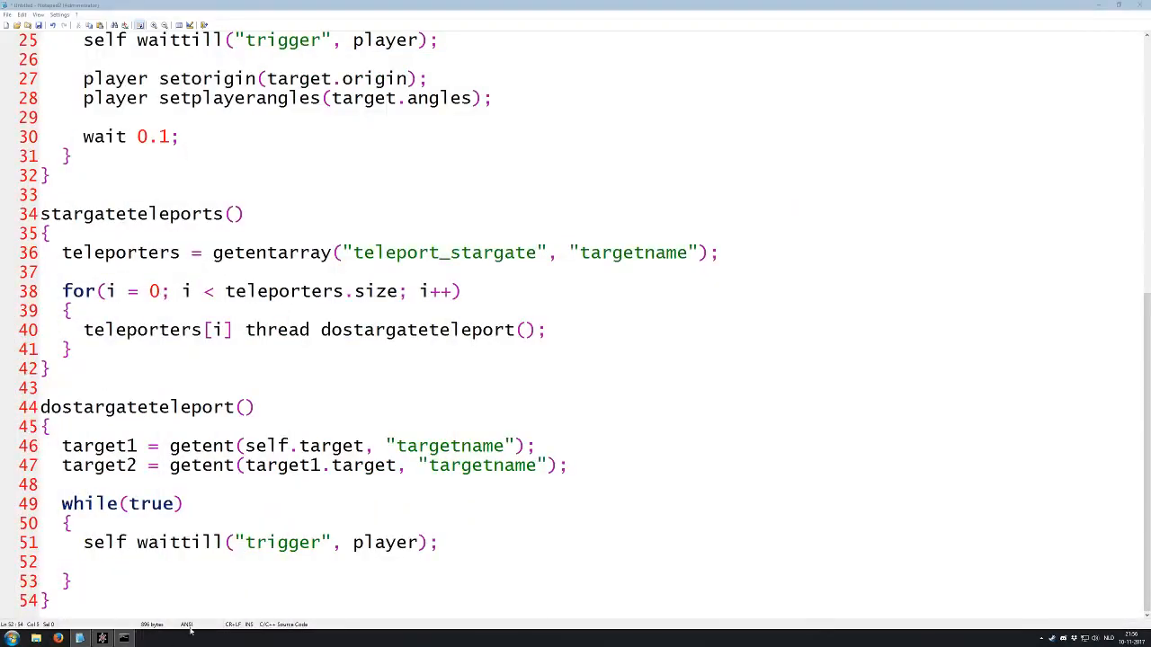
Back in the script, write target2.origin - target1.origin on the empty line below the waittill in the while loop
click(119, 570)
text(targ)
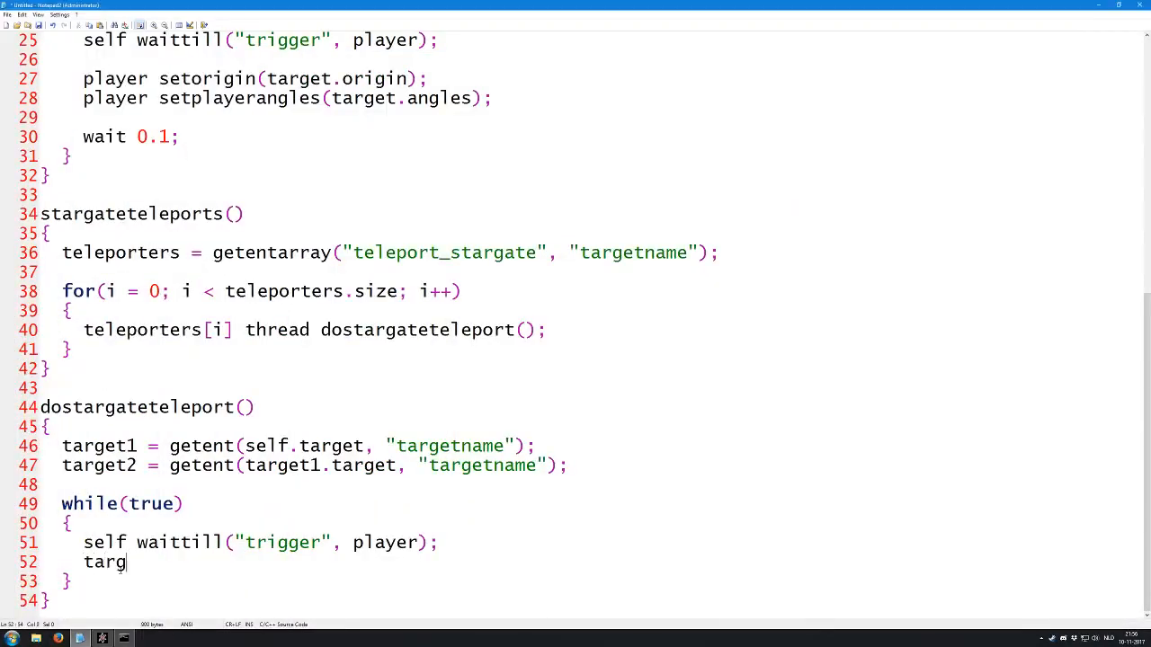
text(et2.origin -)
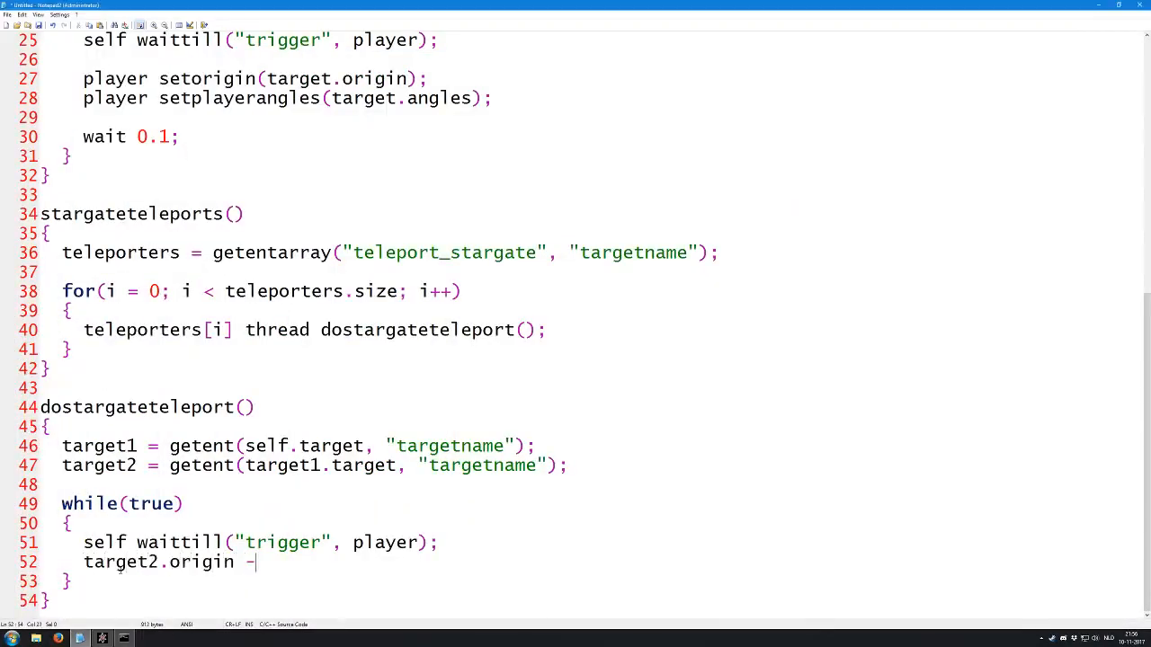
text( target1.origin)
scroll(143, 565, up, 1)
scroll(144, 574, down, 1)
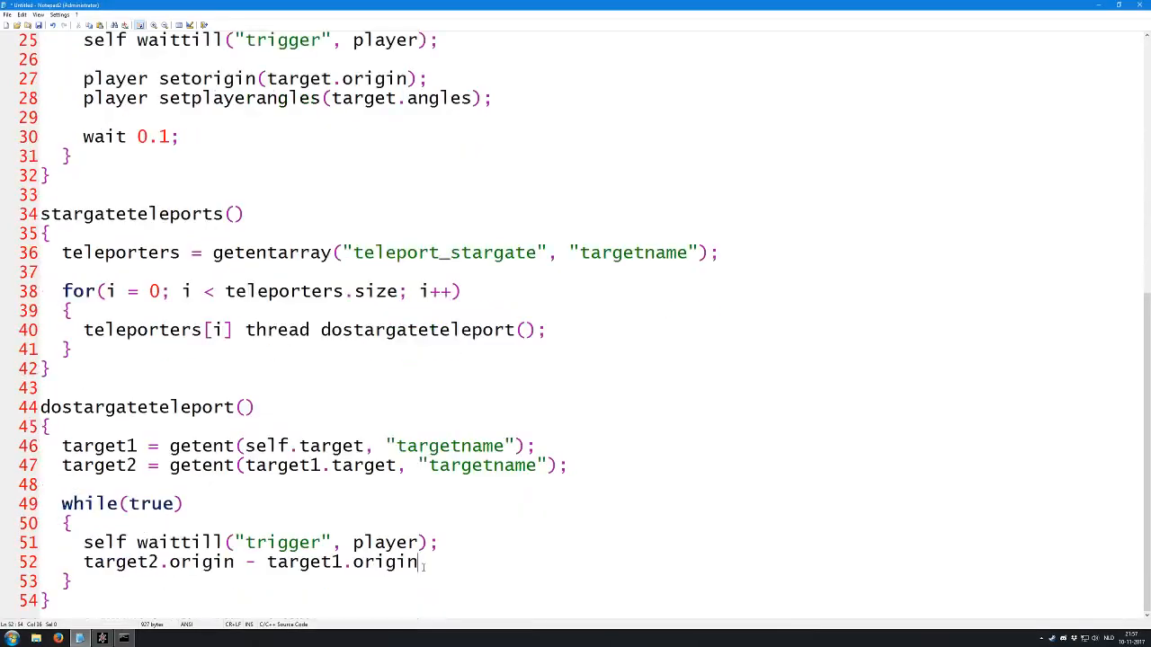
mouse_move(422, 567)
mouse_down()
mouse_move(80, 564)
mouse_move(423, 559)
mouse_up()
click(138, 564)
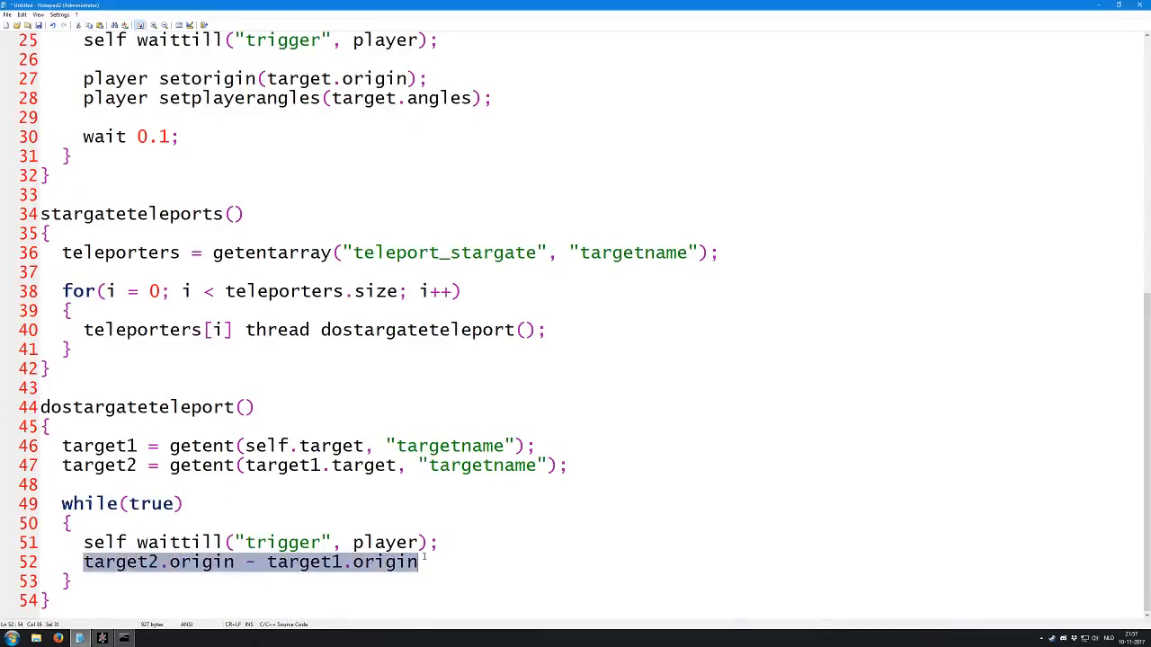
Wrap the origin subtraction in a teleport call: player setorigin(self.origin + (target2.origin - target1.origin))
click(84, 565)
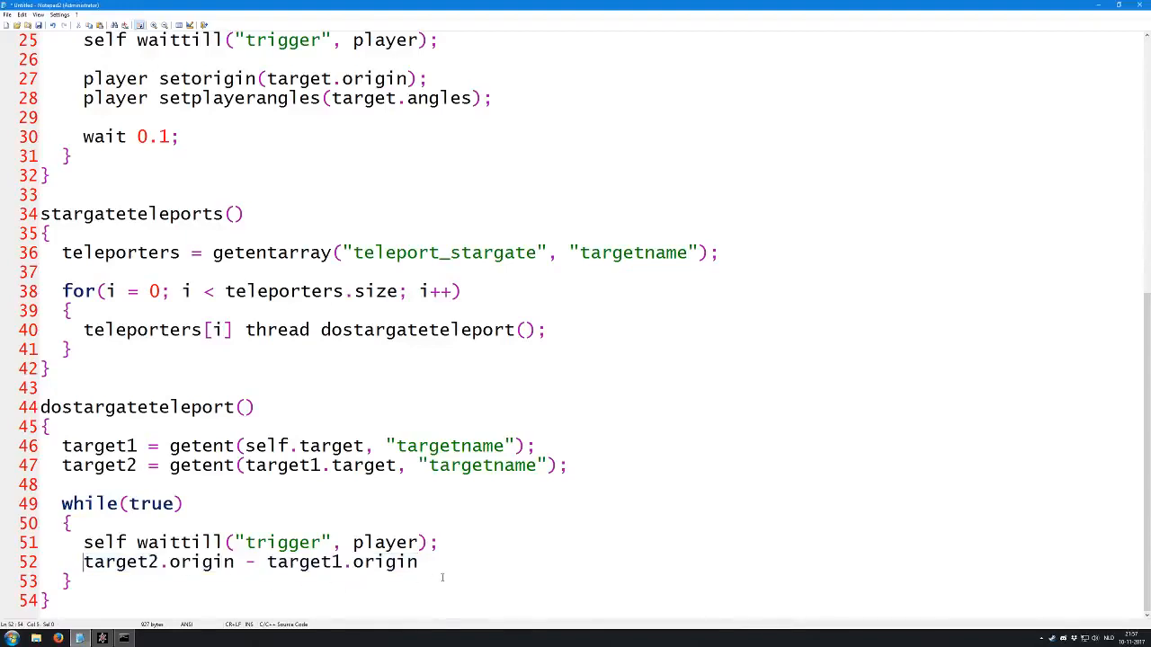
text(player)
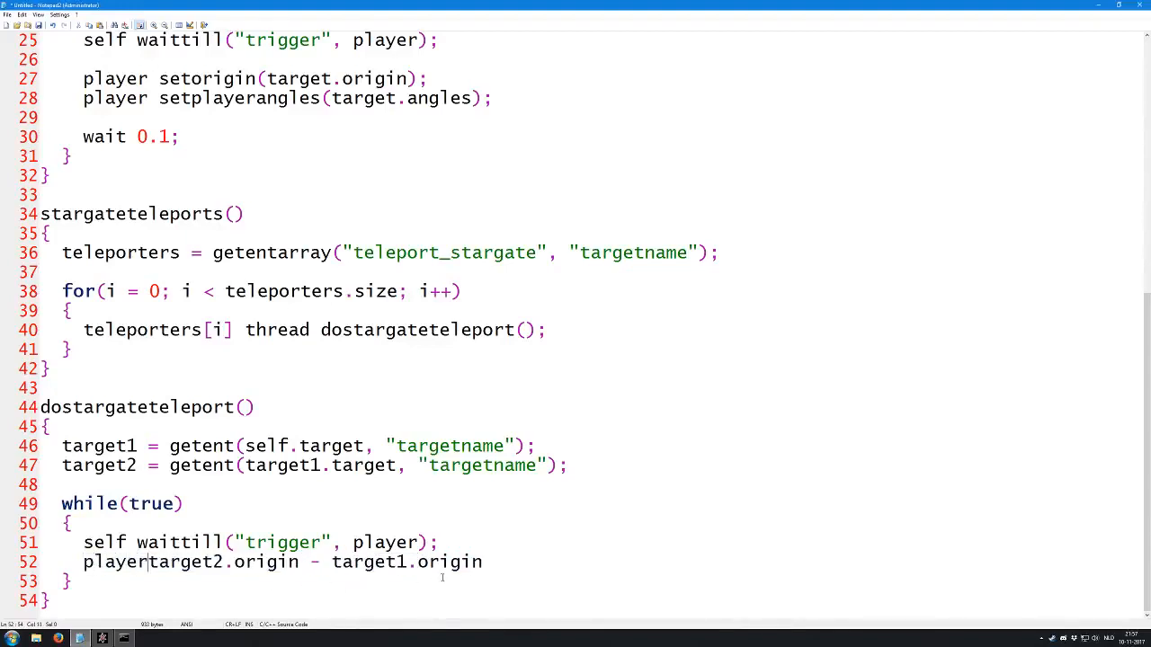
text( setorigin)
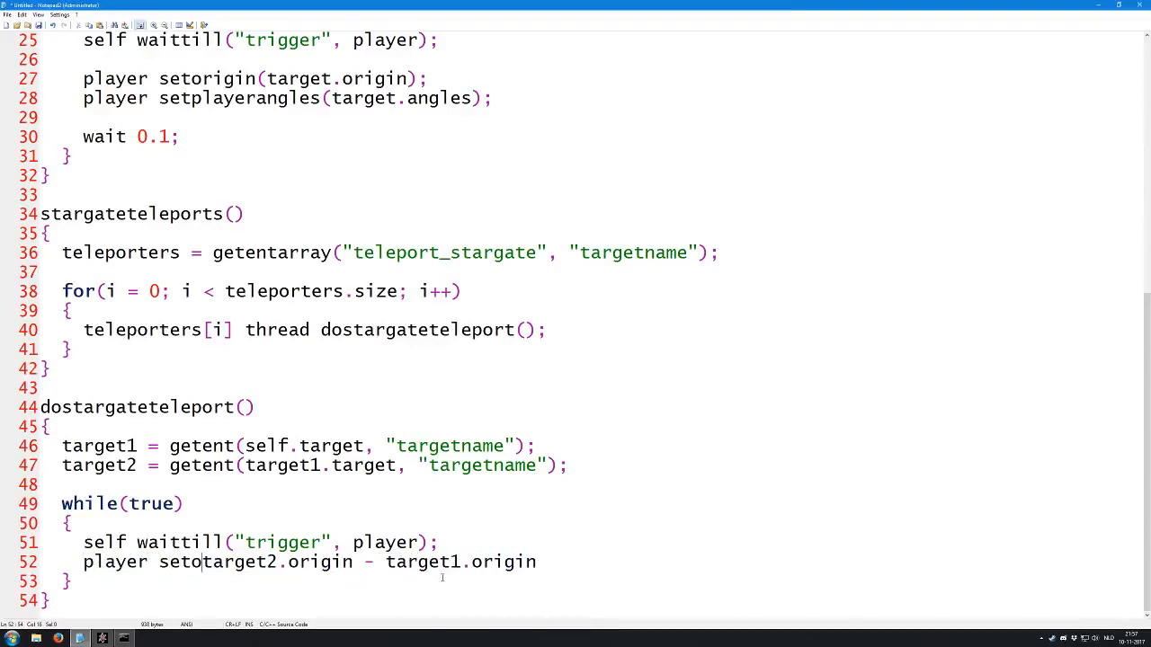
text(()
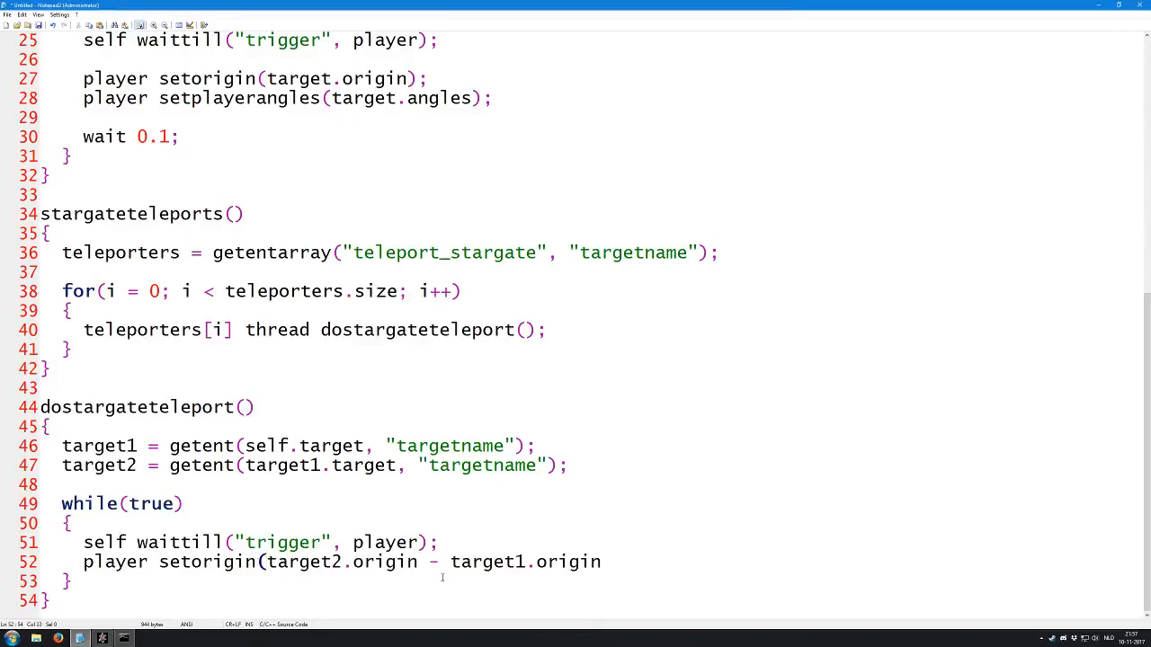
text(self.origin)
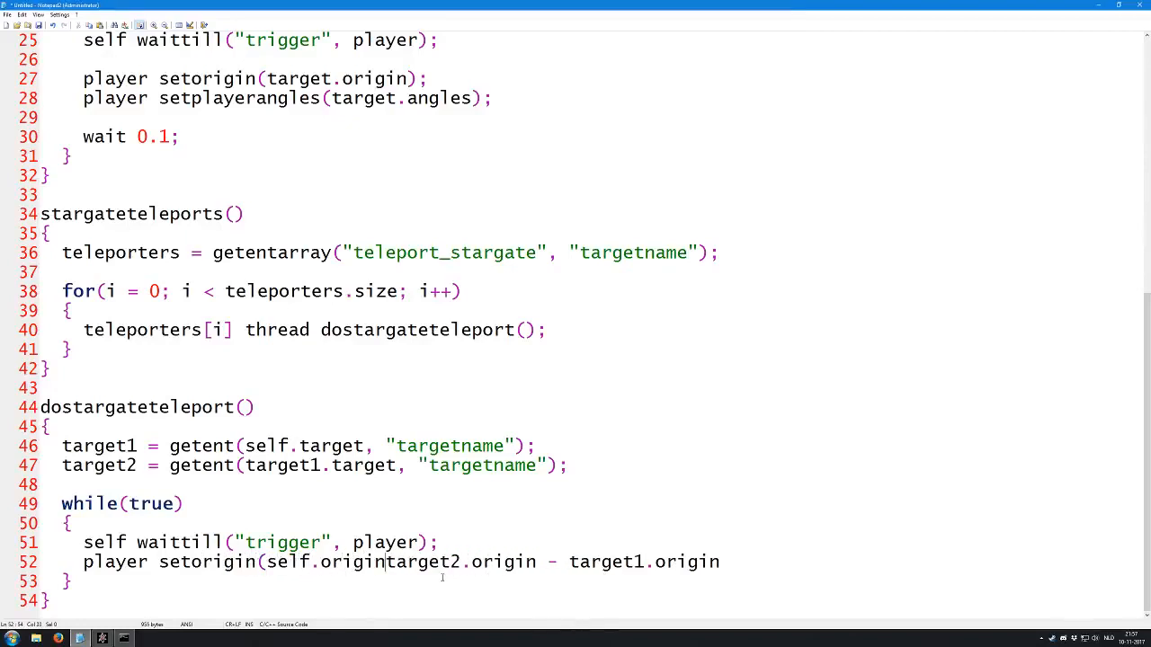
text( + ()
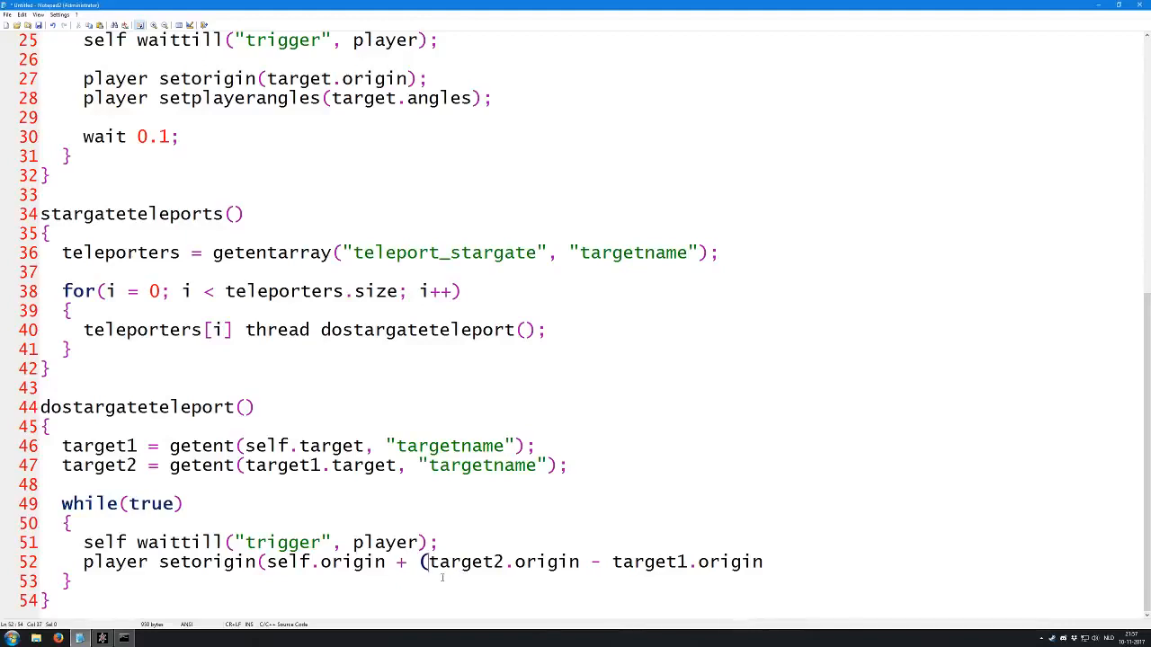
key(End)
text()))
Open Paint and enlarge the blank canvas to about 2425 × 1130 px
key(super)
text(paint)
key(Return)
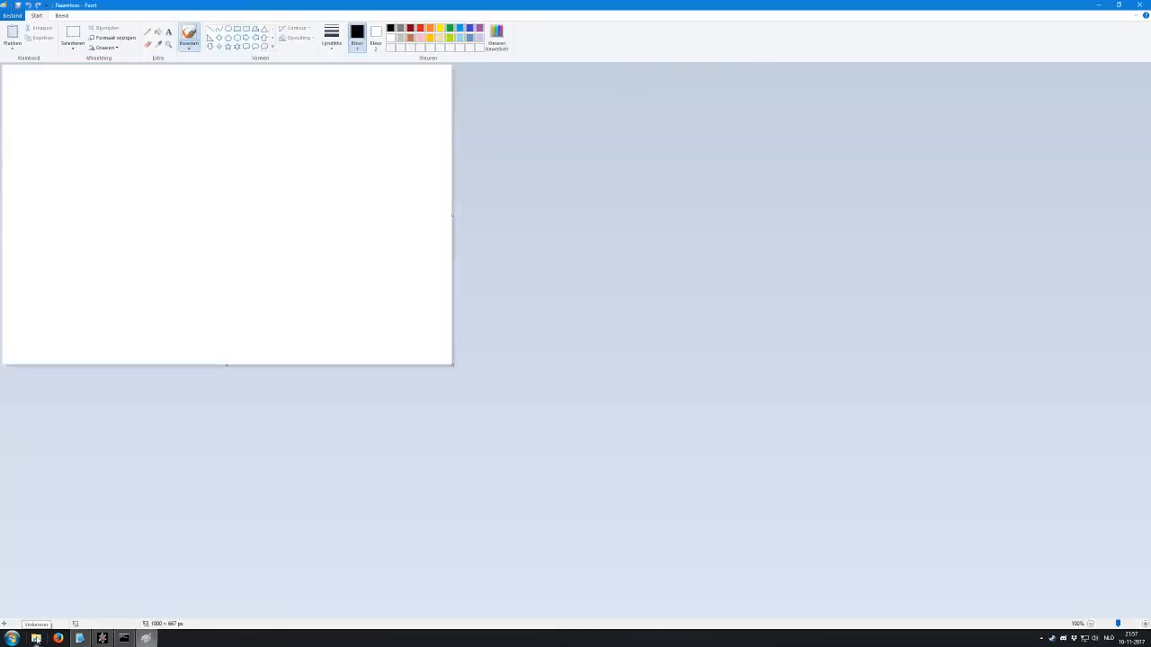
mouse_move(452, 365)
mouse_down()
mouse_move(645, 444)
mouse_move(1094, 573)
mouse_up()
Draw a red cross from two thick straight lines in the upper-left part of the canvas
click(210, 29)
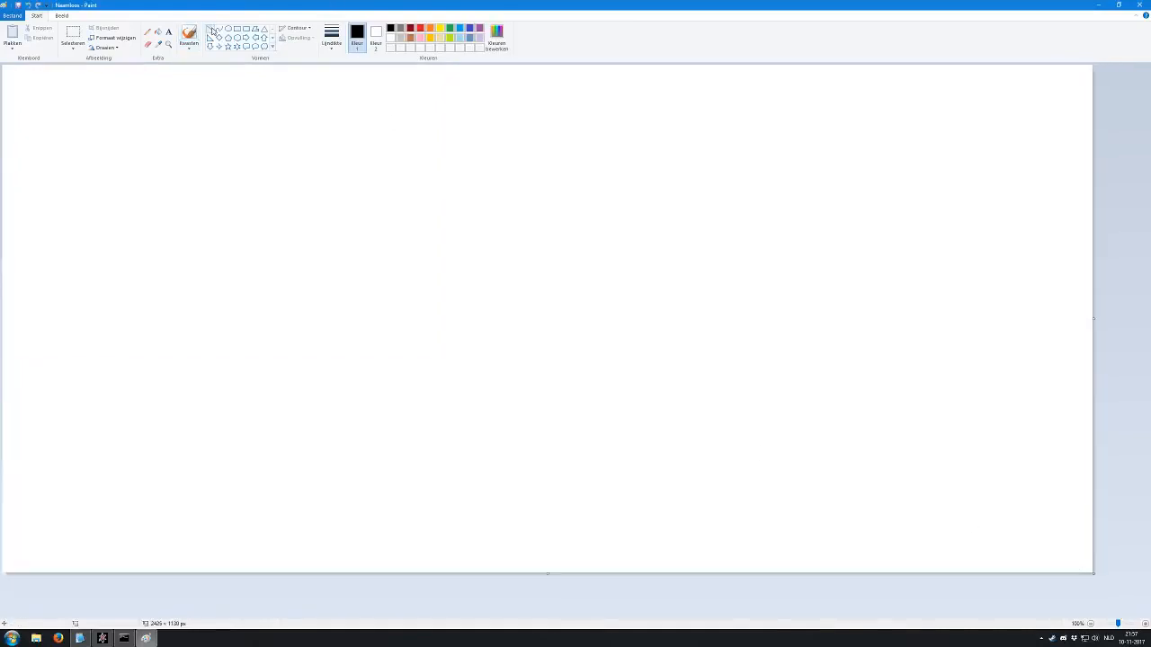
click(420, 30)
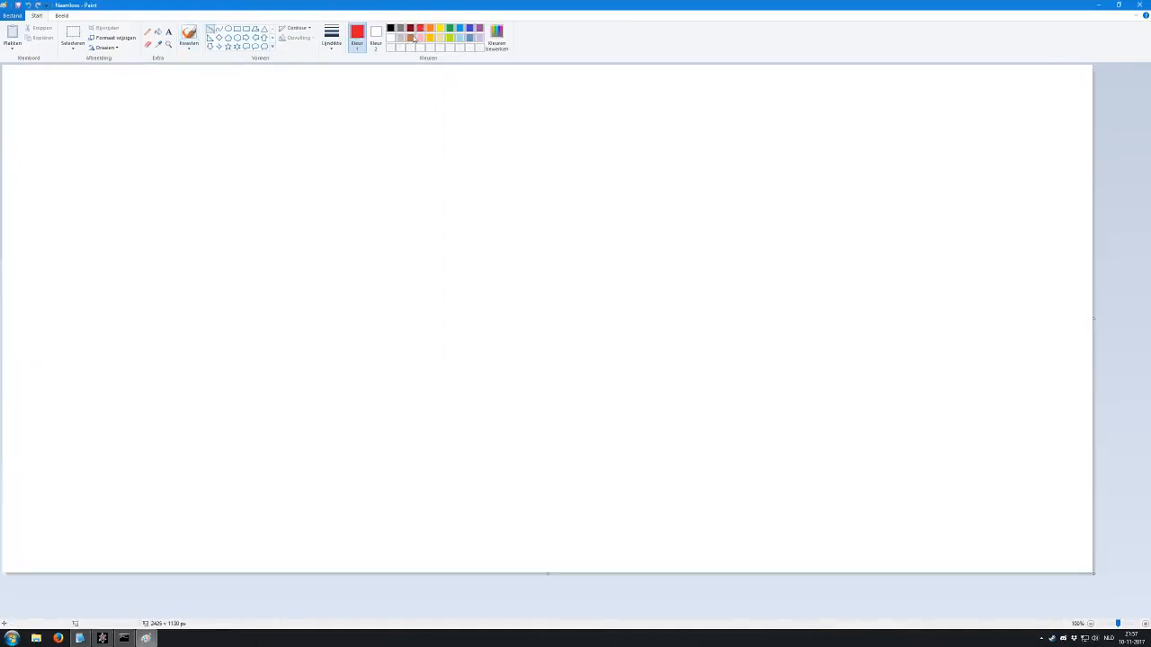
click(331, 40)
click(334, 96)
mouse_move(147, 186)
mouse_down()
mouse_move(216, 237)
mouse_move(216, 172)
mouse_move(197, 181)
mouse_up()
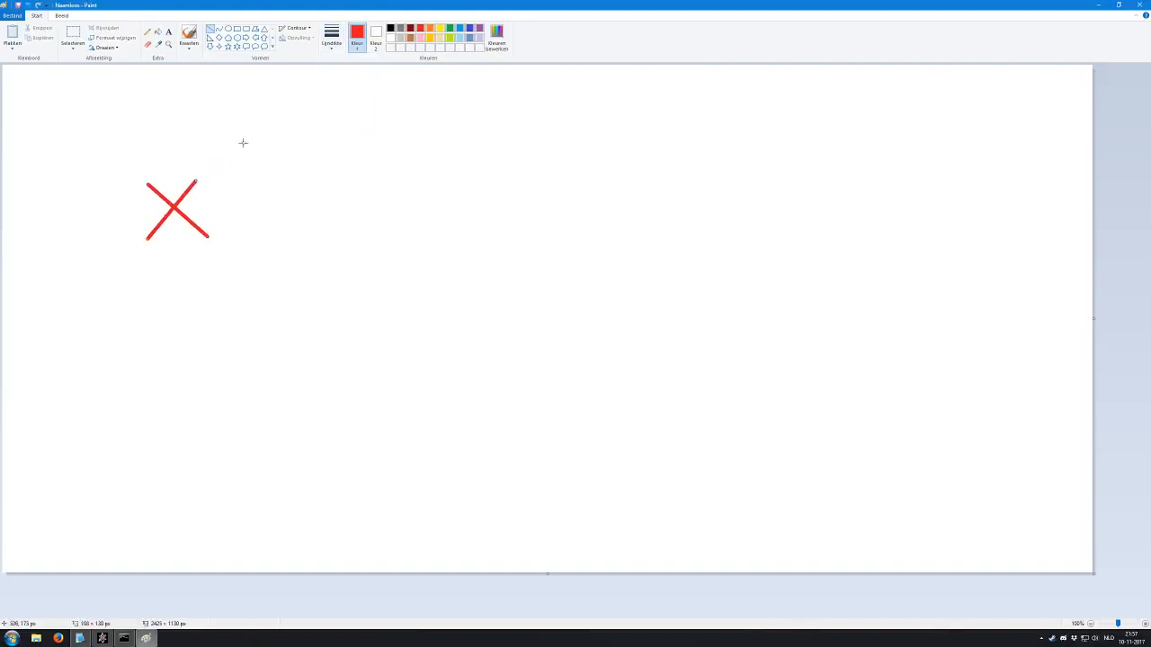
Add the red text 300 at font size 36 and place it directly beneath the red cross
click(168, 32)
click(159, 271)
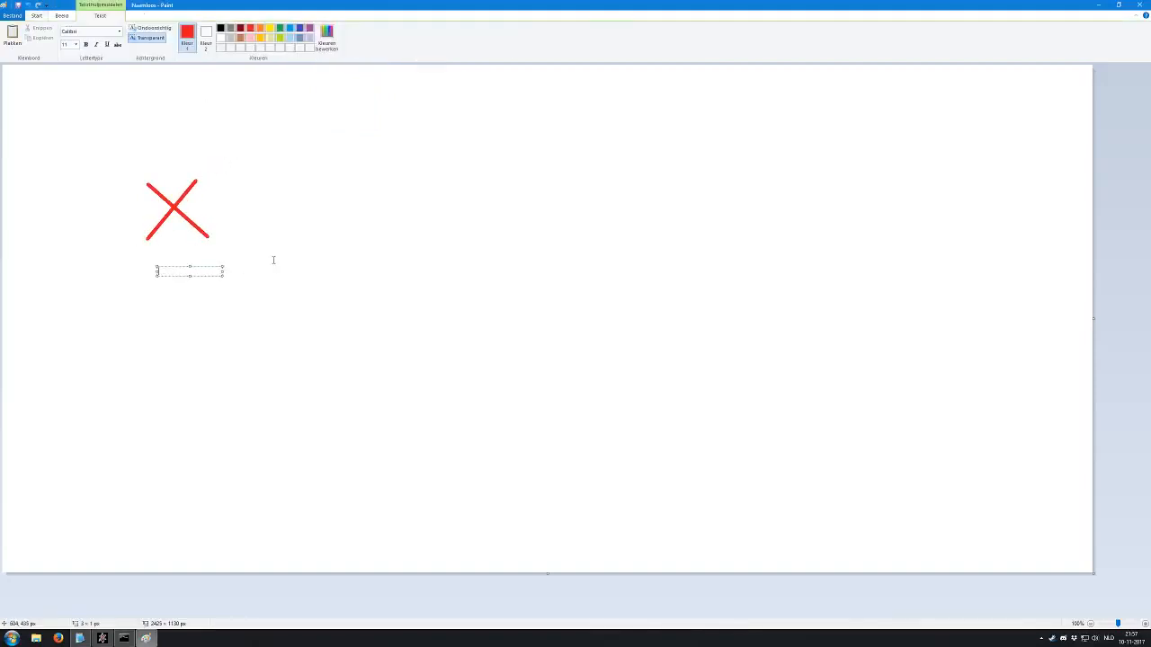
click(76, 44)
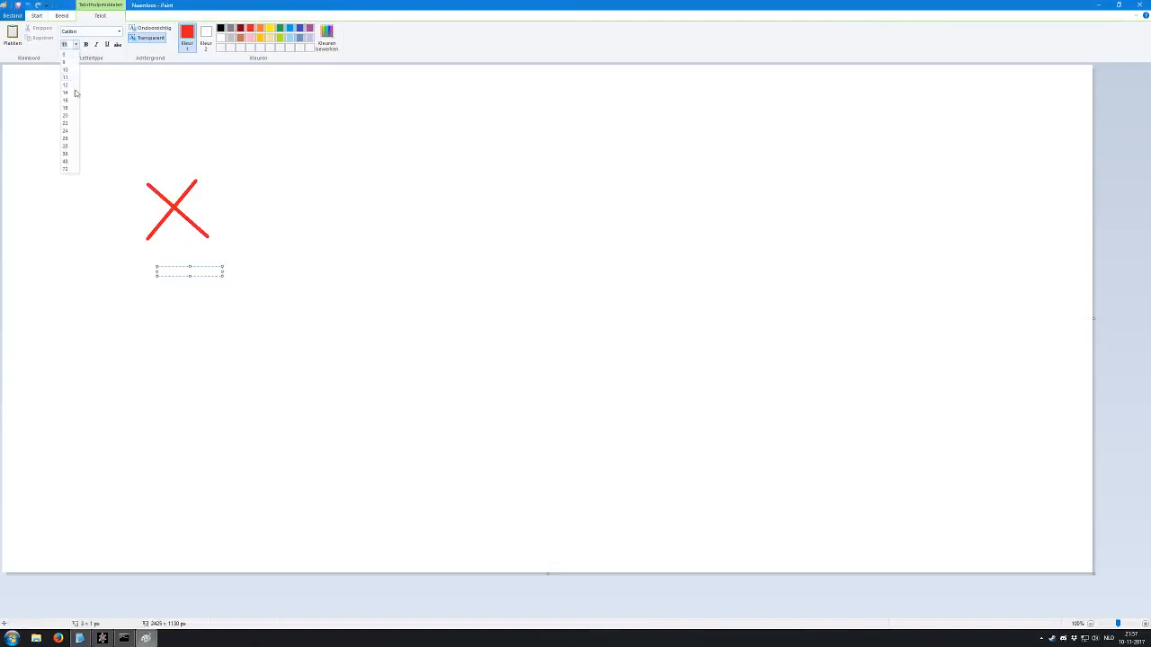
click(66, 154)
text(300)
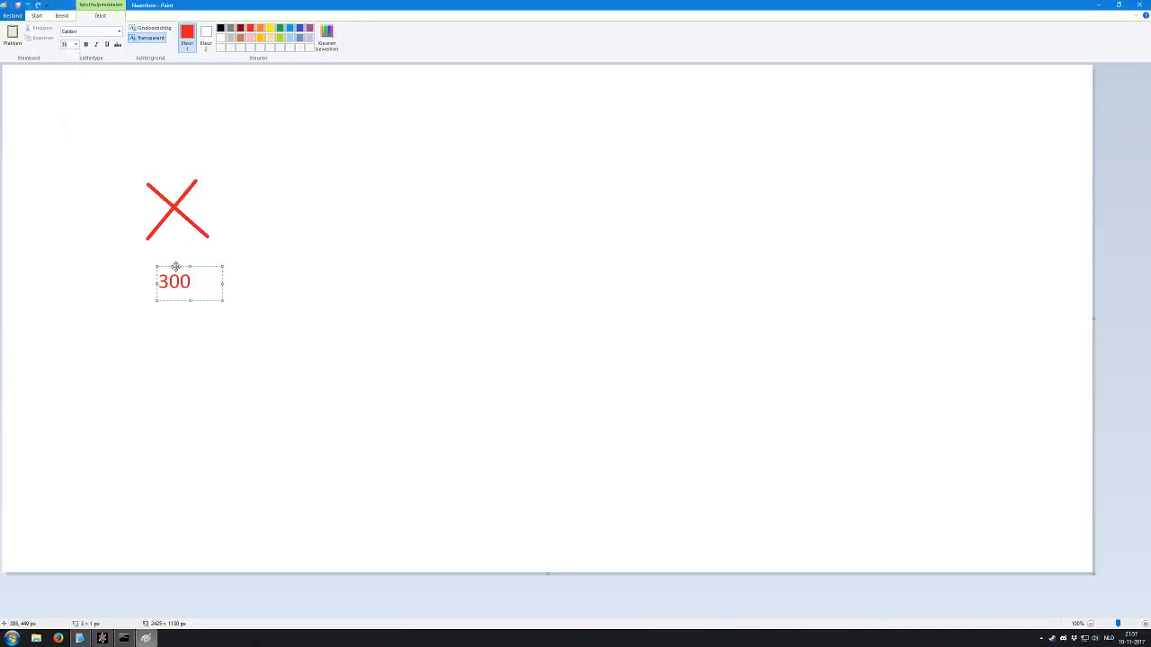
drag(175, 266, 175, 243)
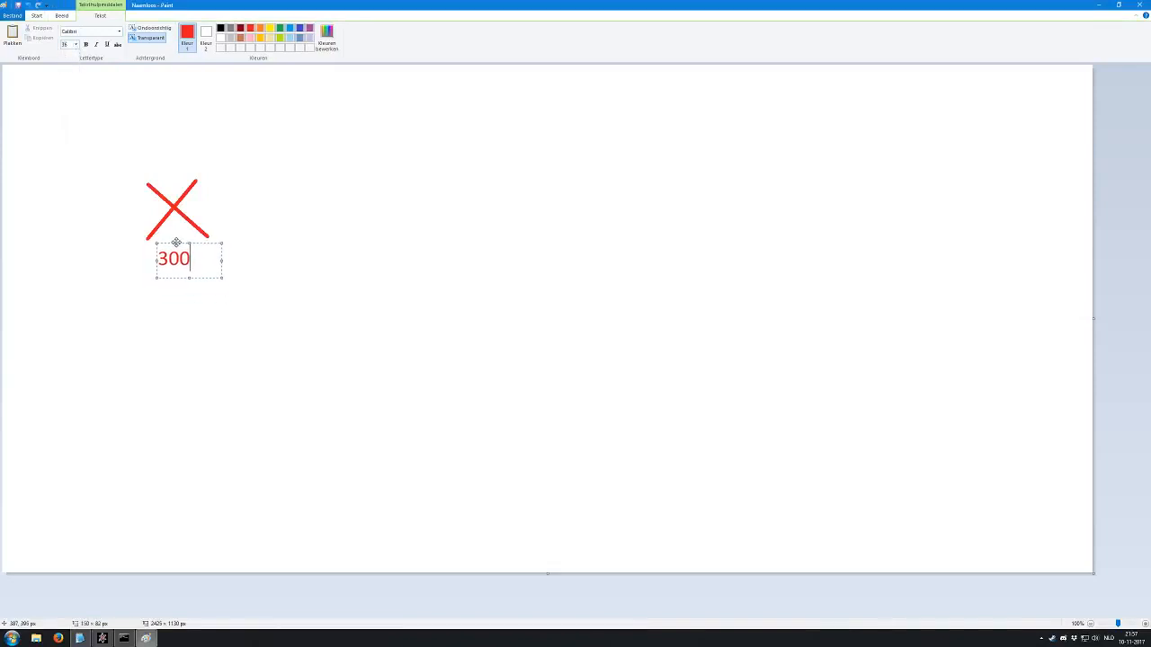
click(249, 163)
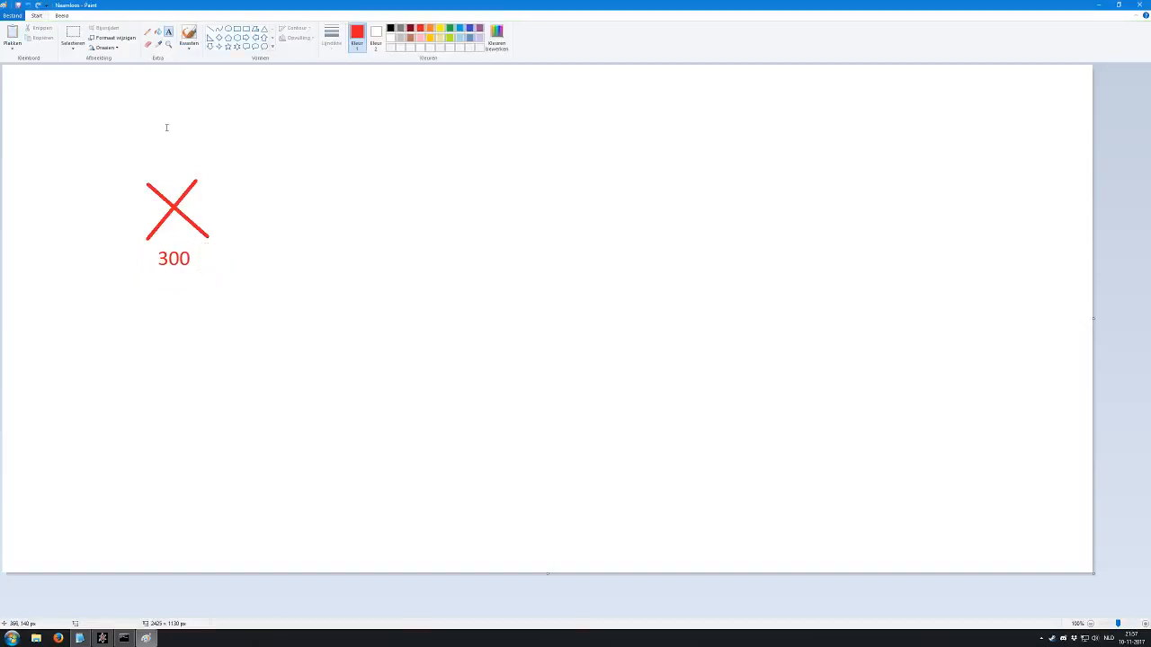
Draw a blue cross from two straight lines to the right of the red cross
click(211, 29)
drag(330, 169, 426, 241)
key(ctrl+z)
click(469, 29)
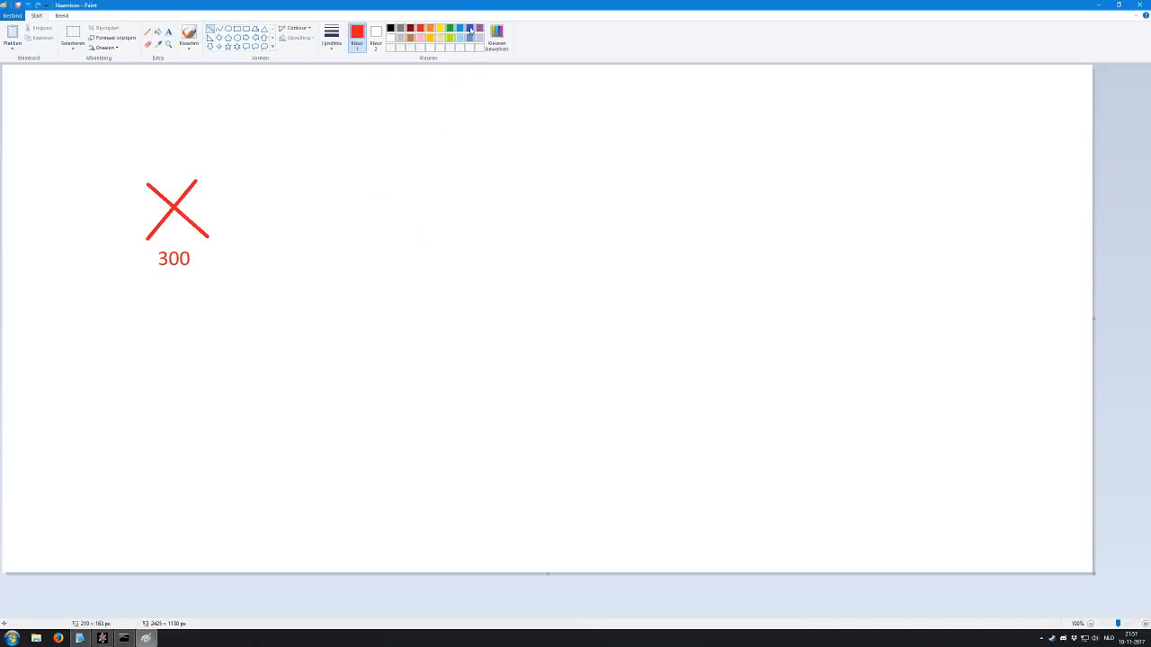
drag(319, 162, 399, 232)
click(366, 254)
drag(323, 236, 389, 154)
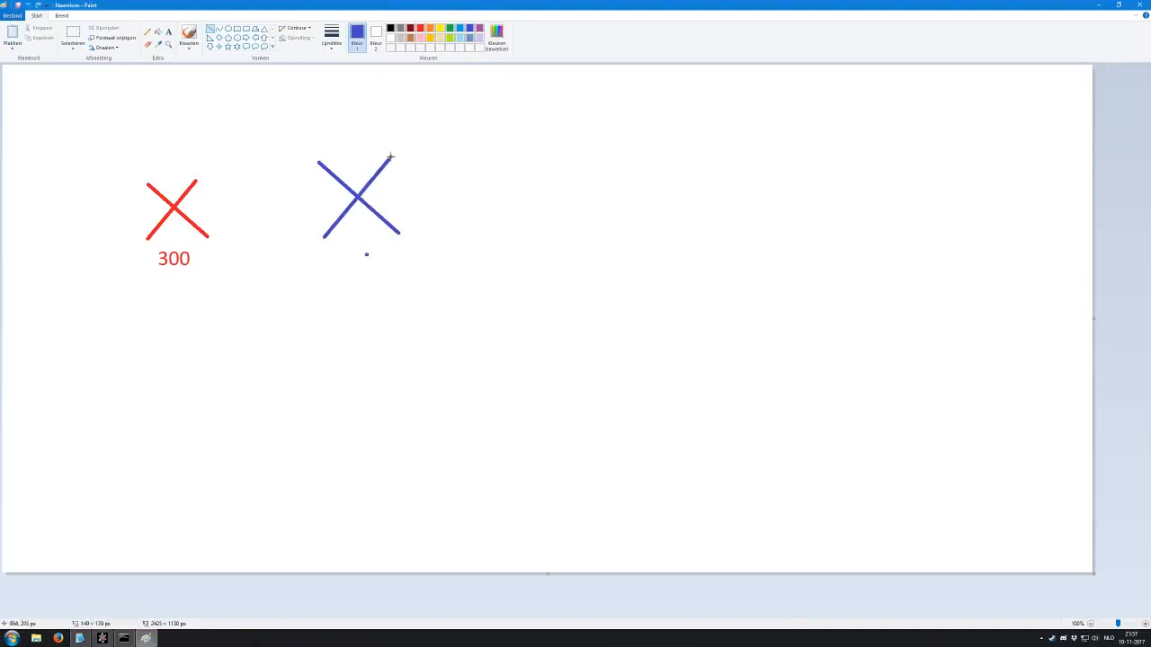
Add the blue text 350 beneath the blue cross
click(169, 32)
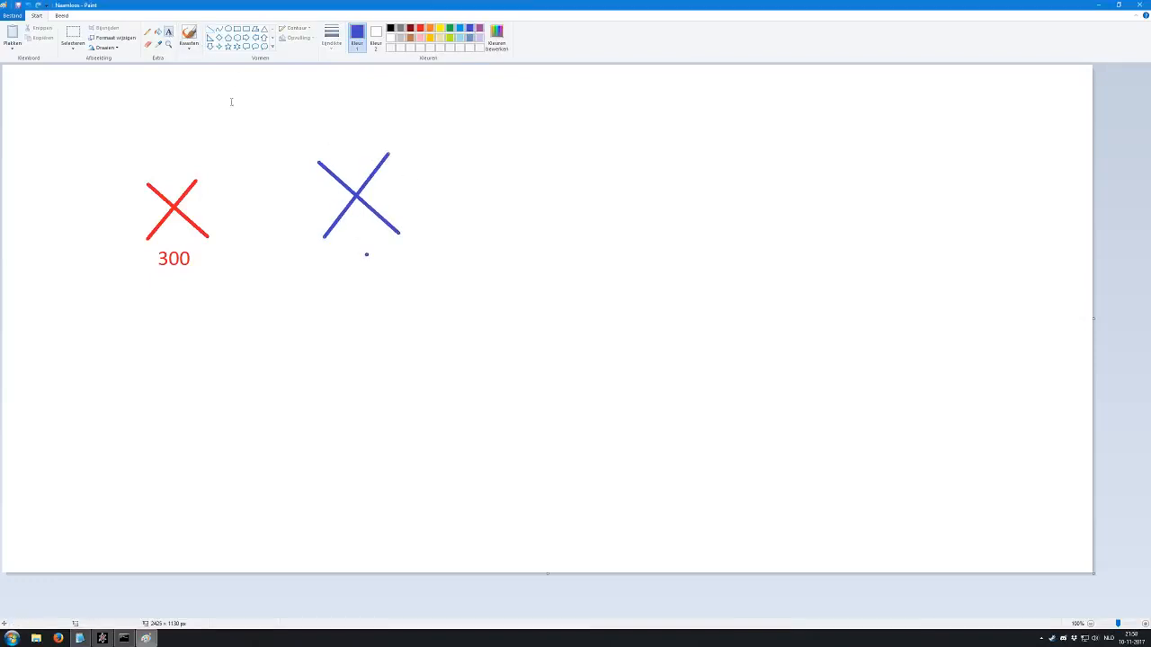
click(343, 276)
text(500)
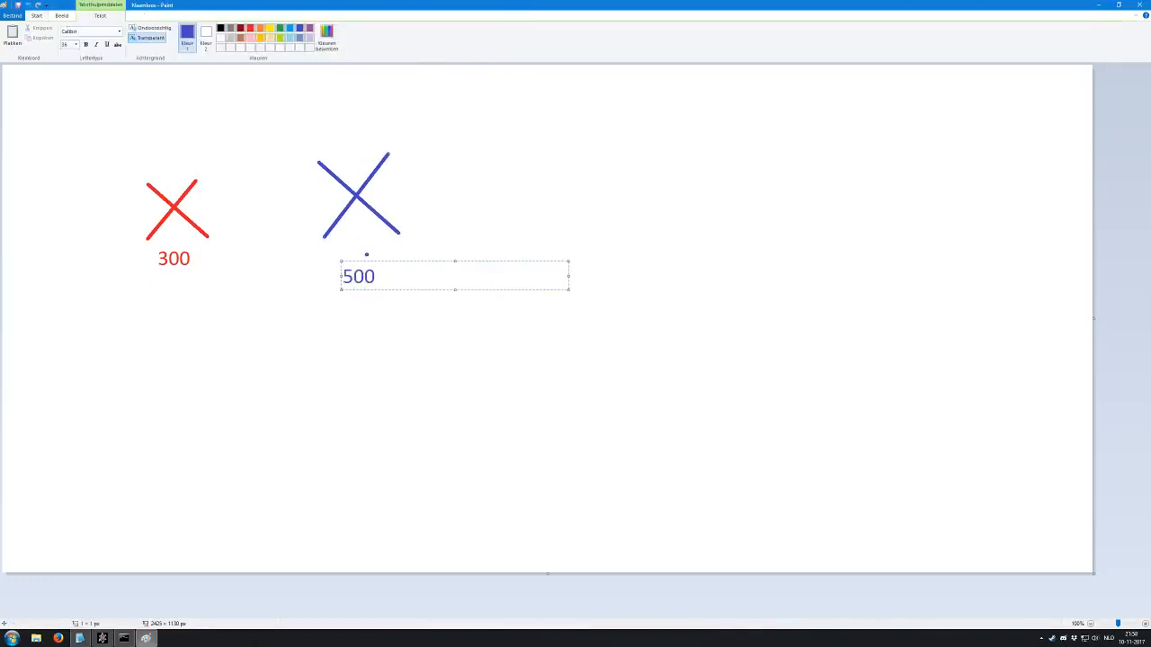
key(BackSpace)
key(BackSpace)
key(BackSpace)
text(4)
key(BackSpace)
text(350)
click(480, 162)
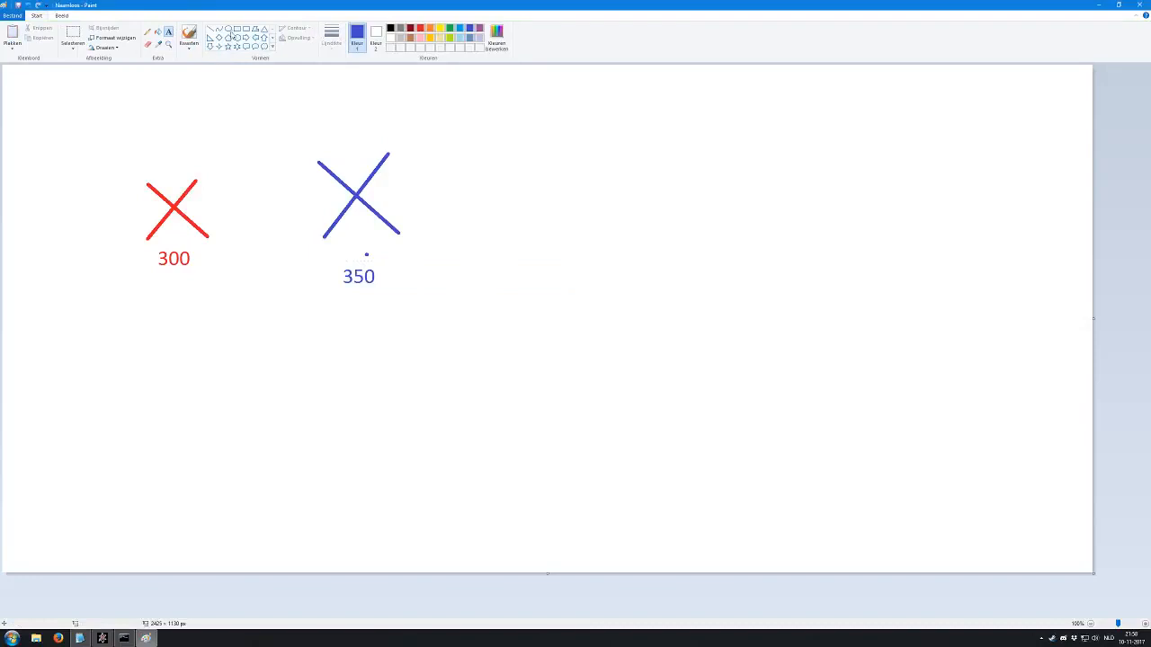
Draw a green cross from two straight lines on the far side of the blue cross from the red one
click(210, 29)
click(449, 28)
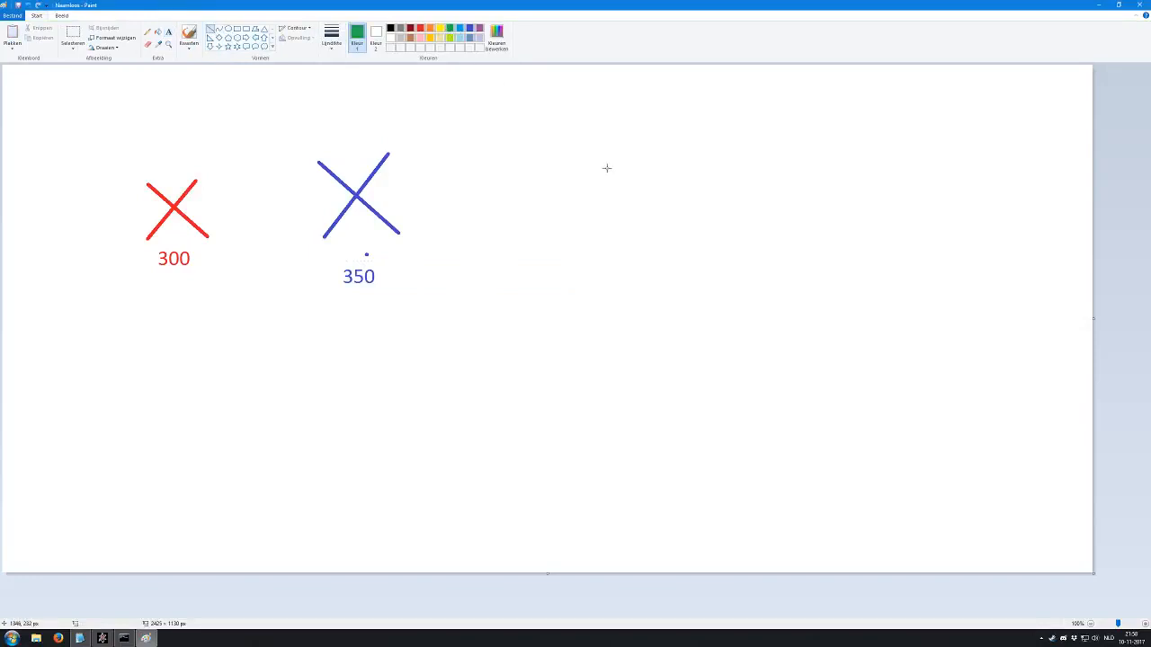
mouse_move(596, 154)
mouse_down()
mouse_move(719, 231)
mouse_move(690, 238)
mouse_up()
mouse_move(597, 232)
mouse_down()
mouse_move(688, 155)
mouse_move(675, 150)
mouse_up()
Add the green text 500 beneath the green cross
click(168, 32)
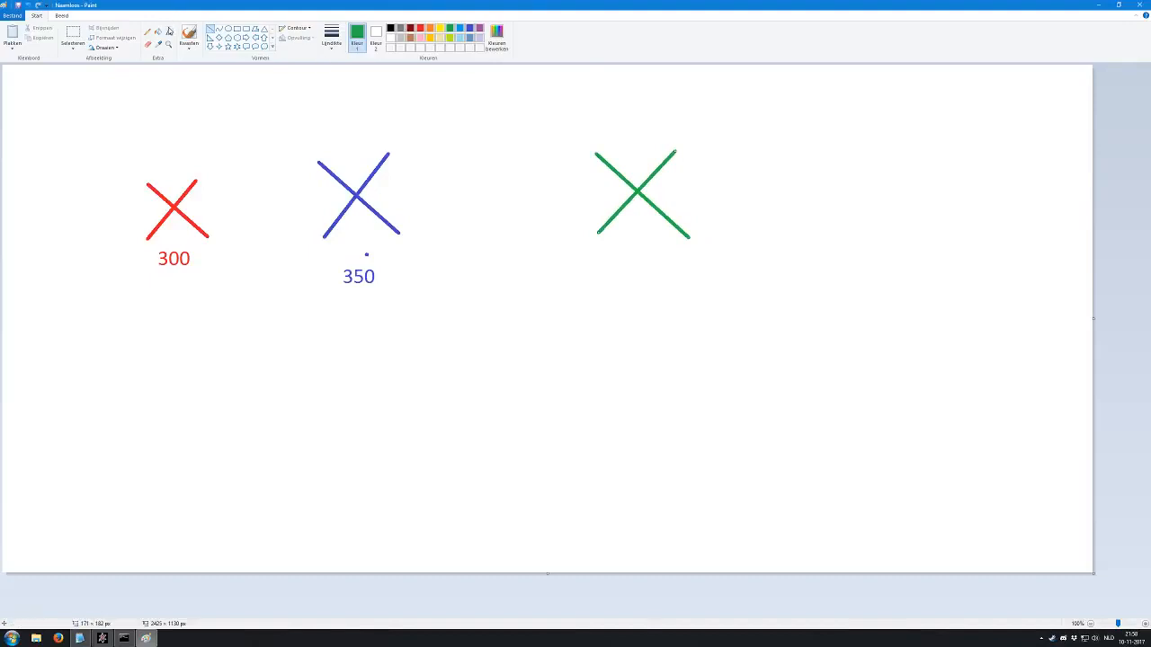
click(602, 256)
text(500)
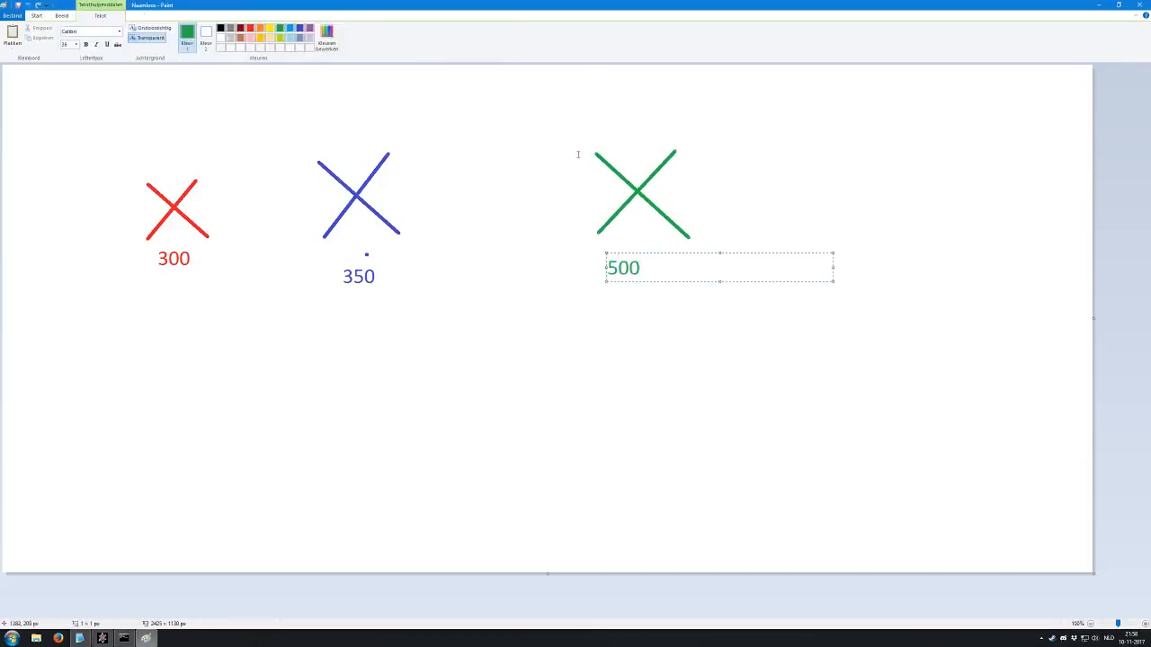
click(579, 155)
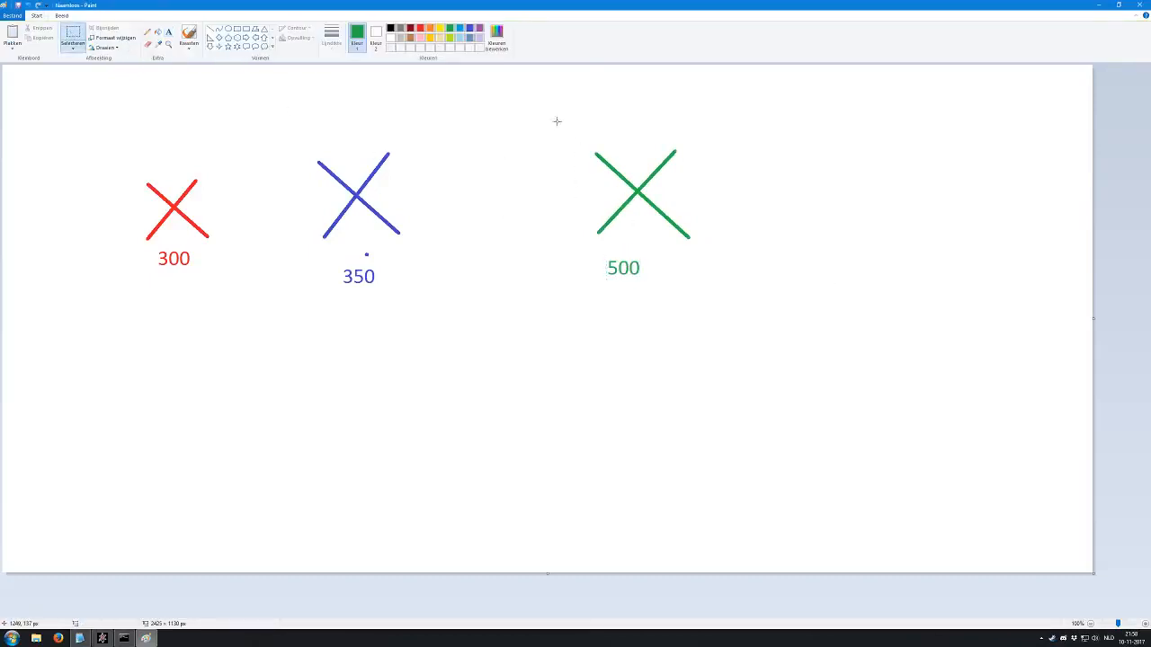
drag(528, 101, 755, 321)
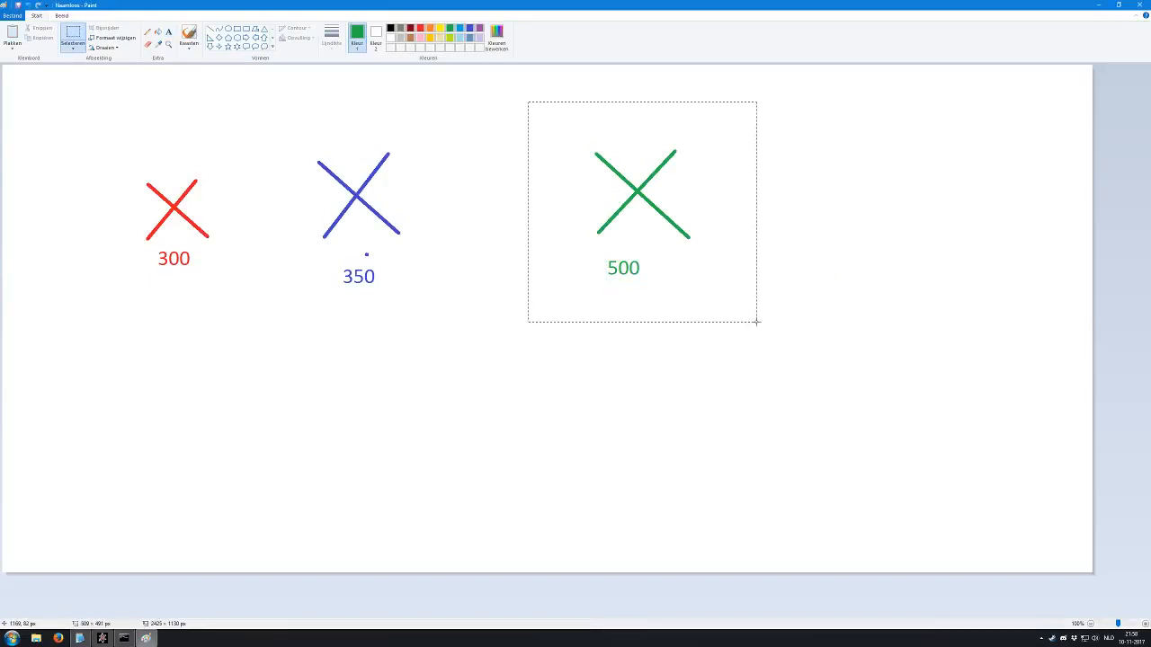
drag(270, 111, 460, 327)
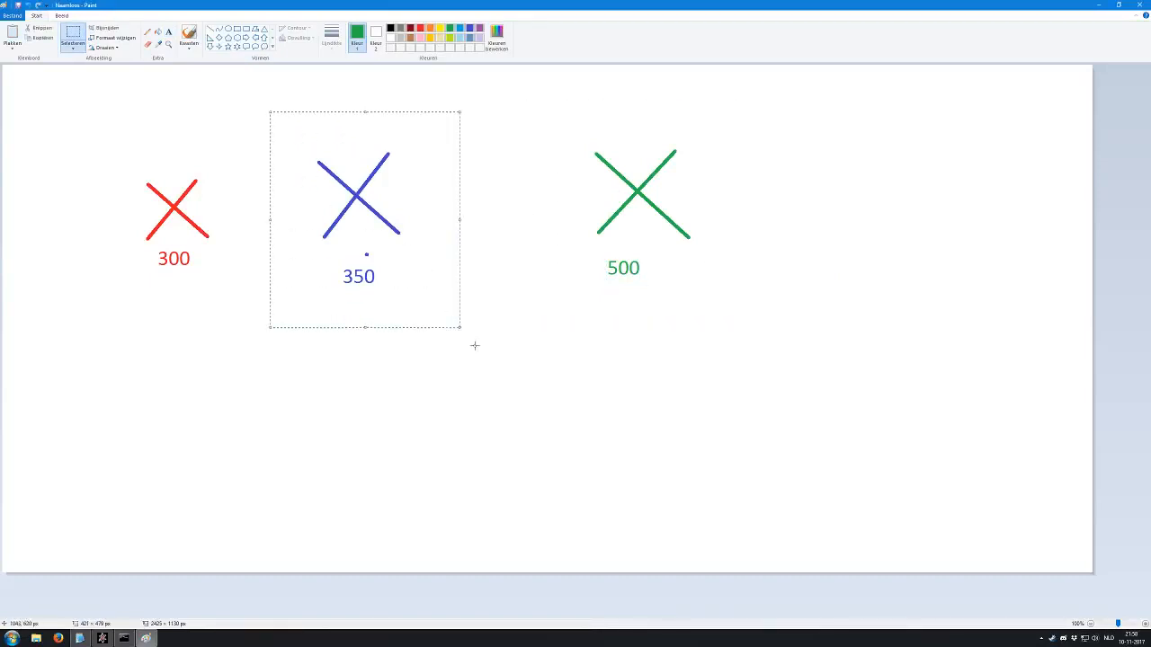
click(475, 345)
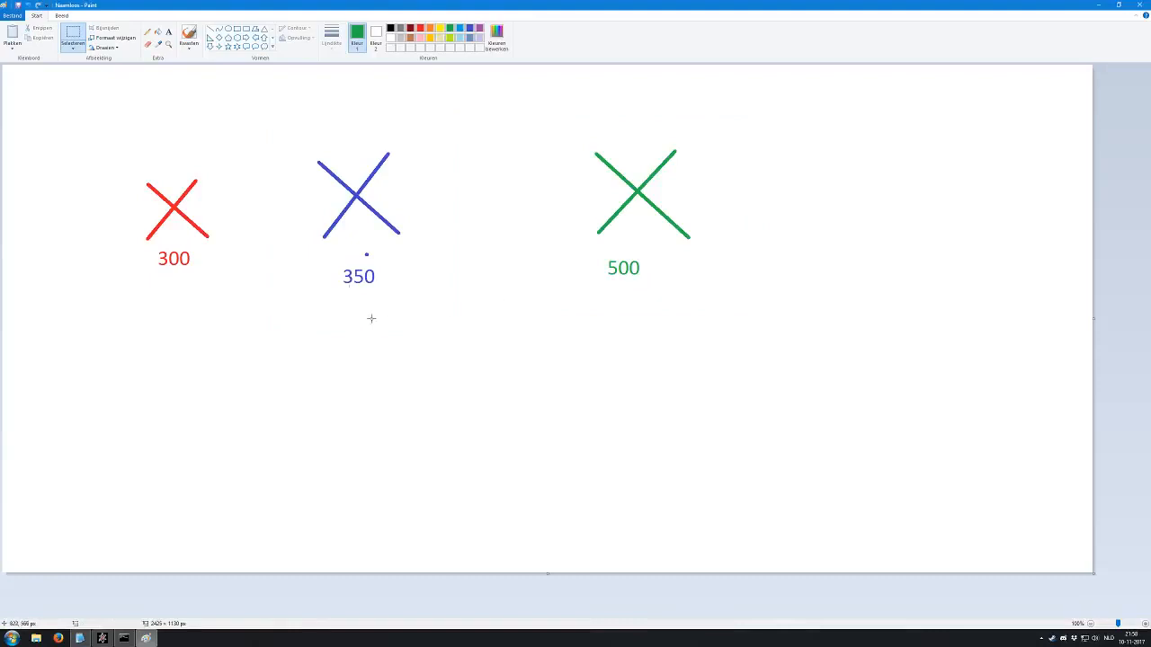
Add the green text 500 - 350 = 150 below and between the blue and green crosses
click(168, 32)
click(405, 341)
text(350)
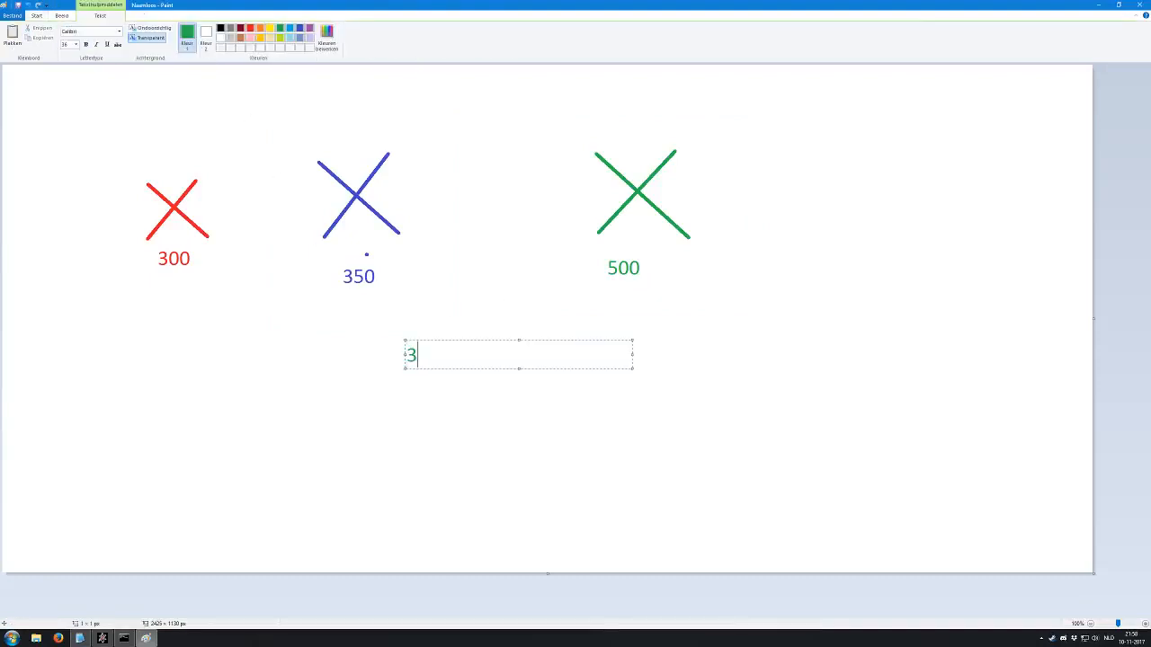
key(BackSpace)
key(BackSpace)
key(BackSpace)
text(500 - 350 = 150)
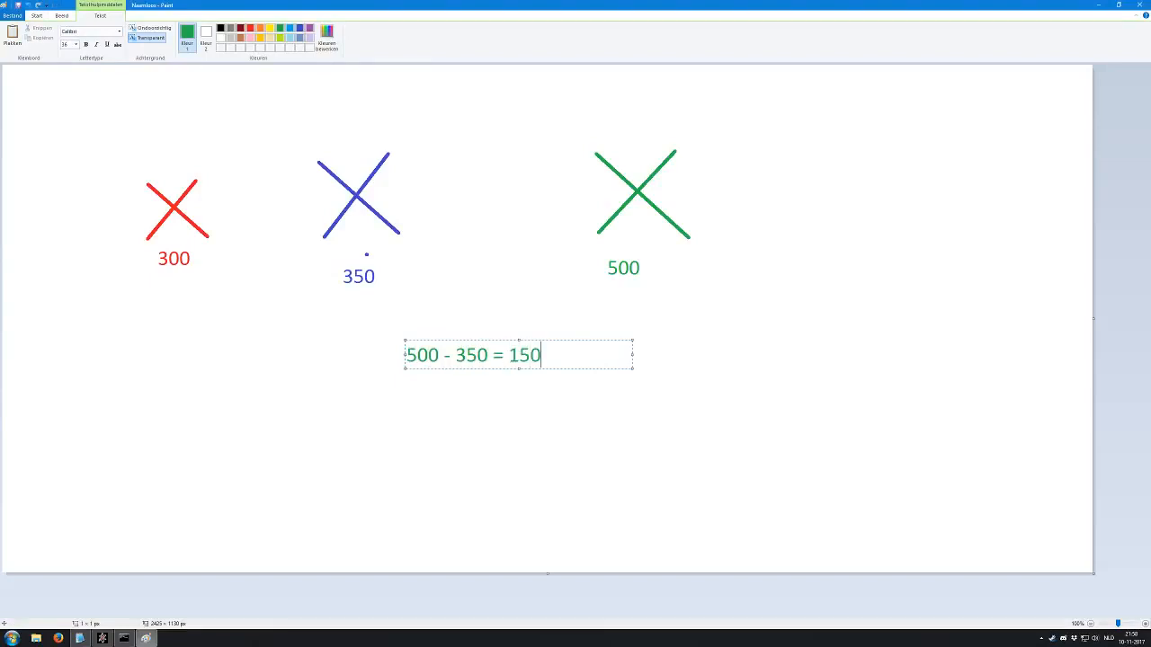
click(141, 113)
Copy the red cross with its 300 label and place the duplicate between the blue and green crosses
click(81, 49)
drag(98, 141, 244, 302)
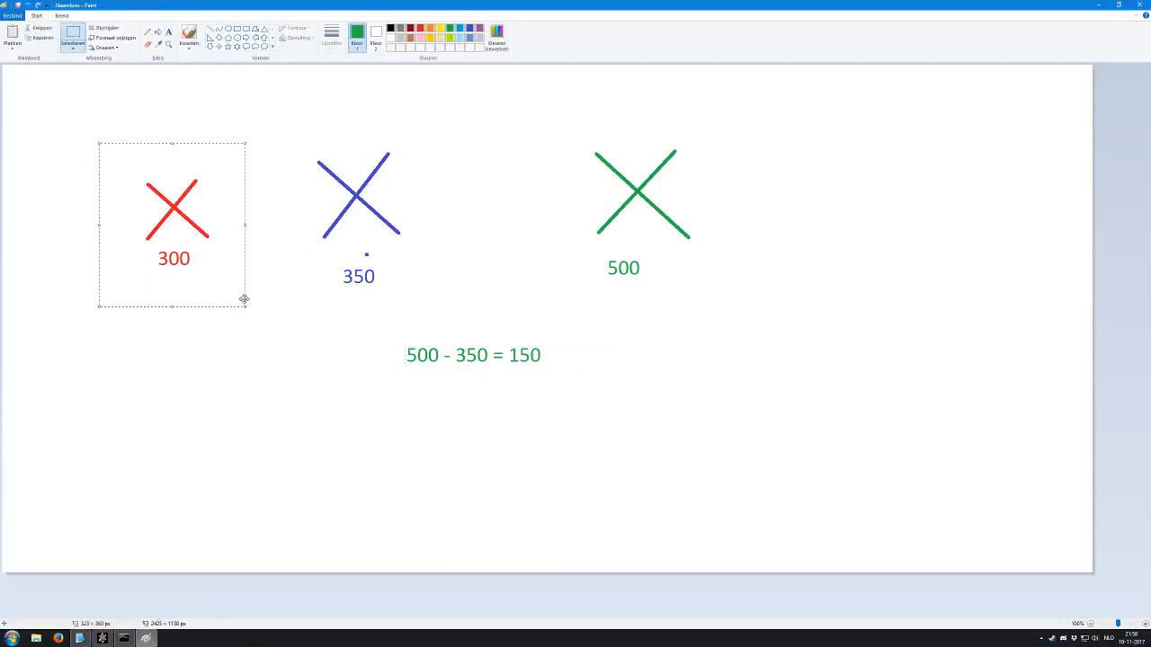
key(ctrl+c)
key(ctrl+v)
drag(107, 153, 559, 214)
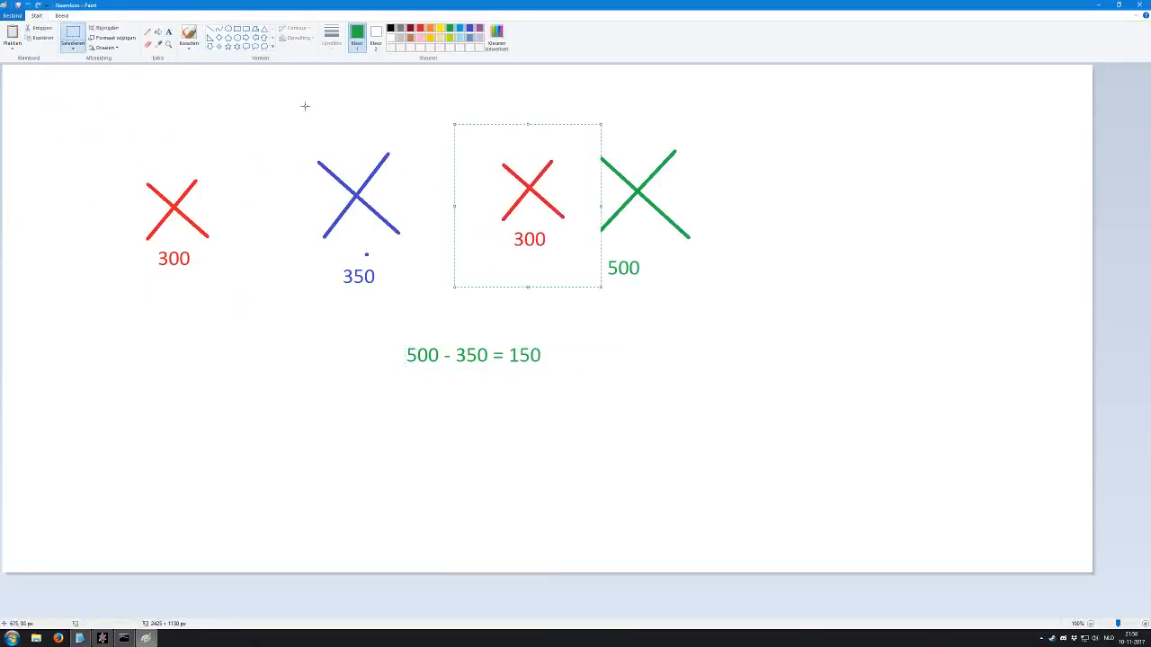
click(303, 105)
click(169, 33)
click(502, 224)
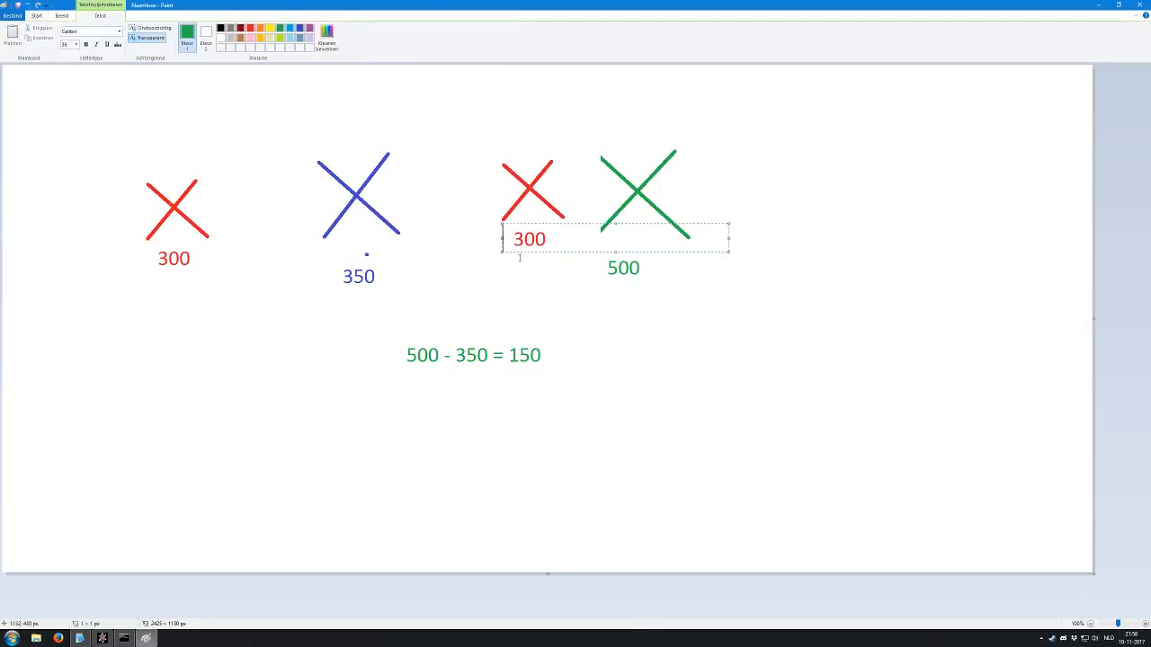
click(518, 310)
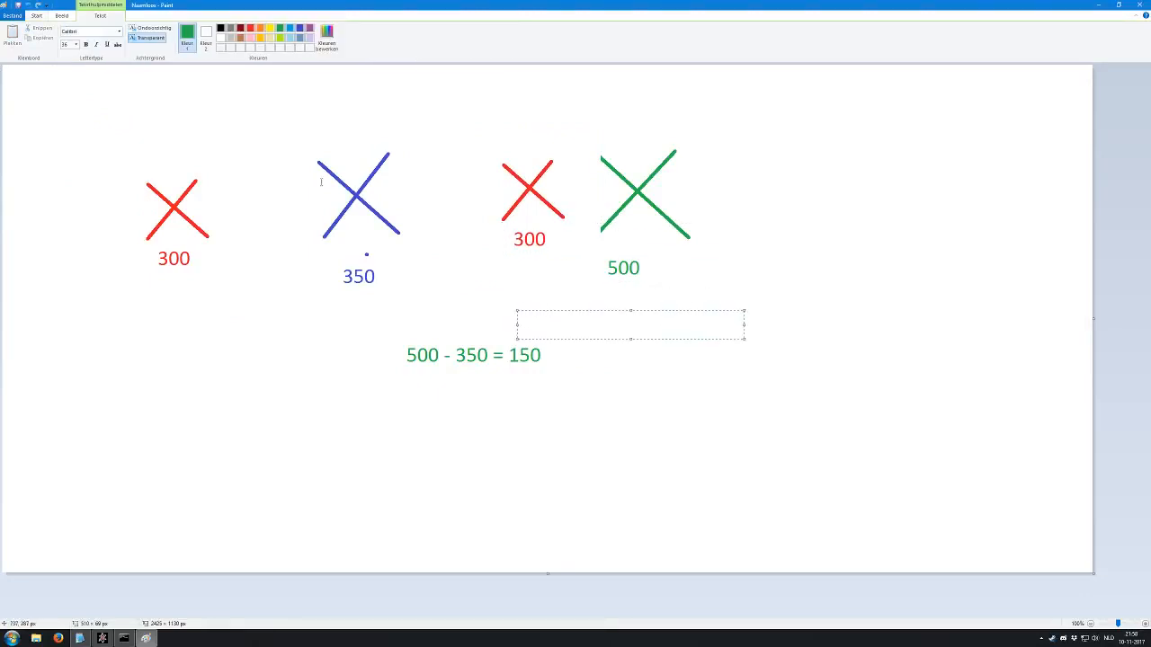
click(94, 87)
Erase the 300 label under the copied red cross and add the green text 450 in its place
click(74, 36)
drag(552, 258, 500, 226)
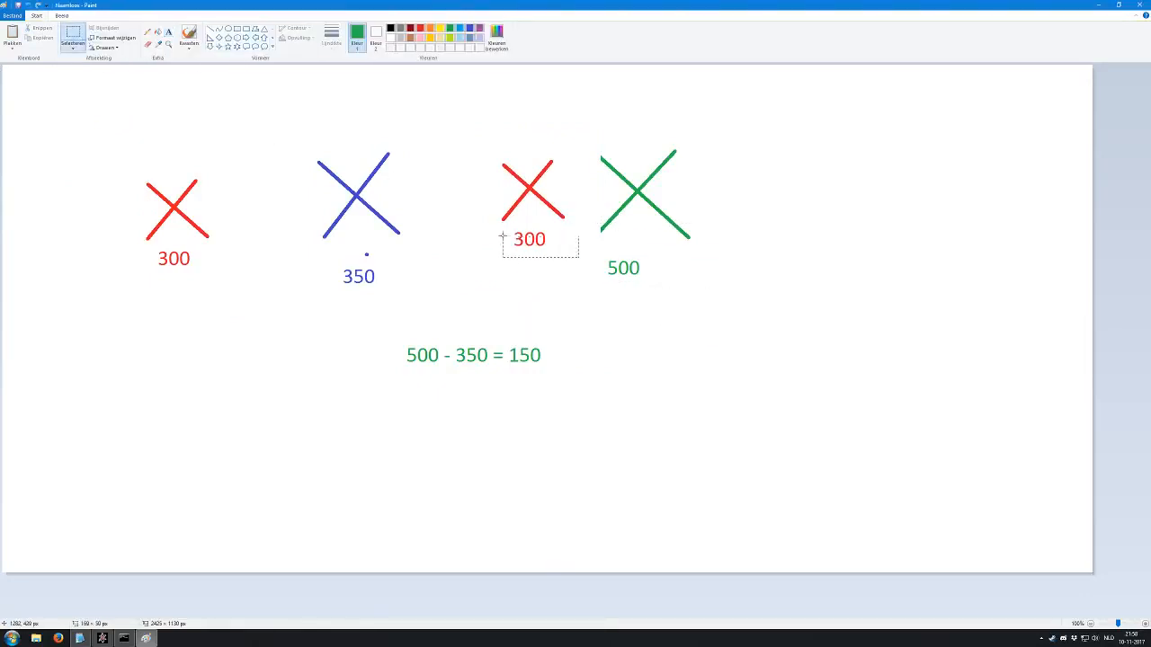
key(Delete)
click(169, 33)
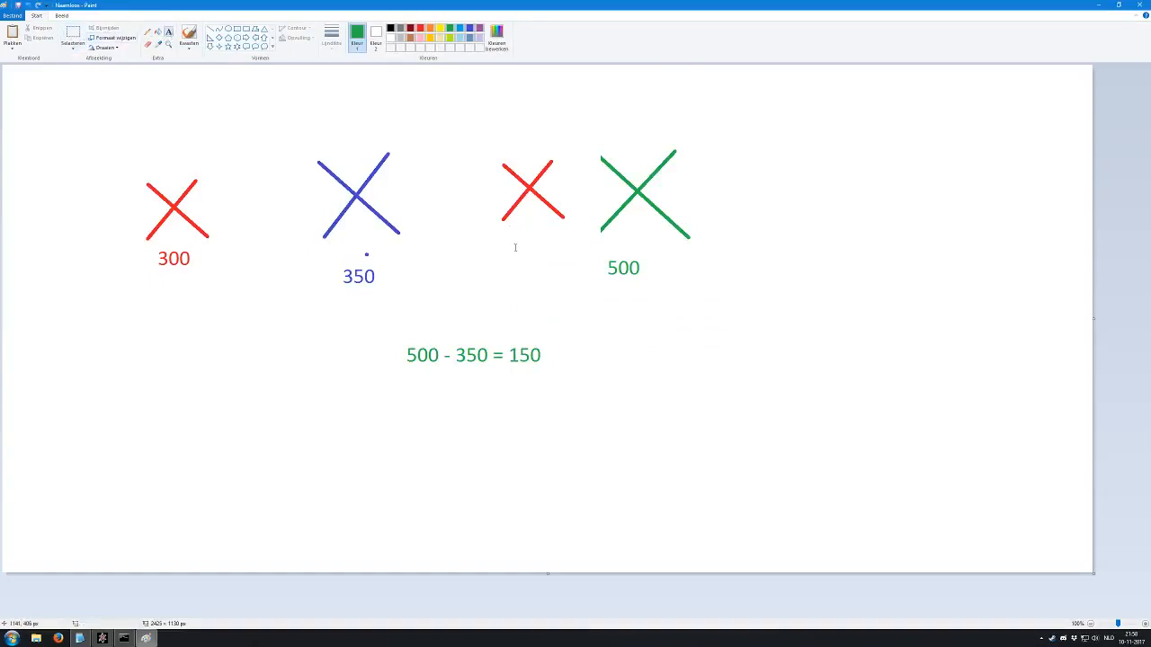
click(515, 240)
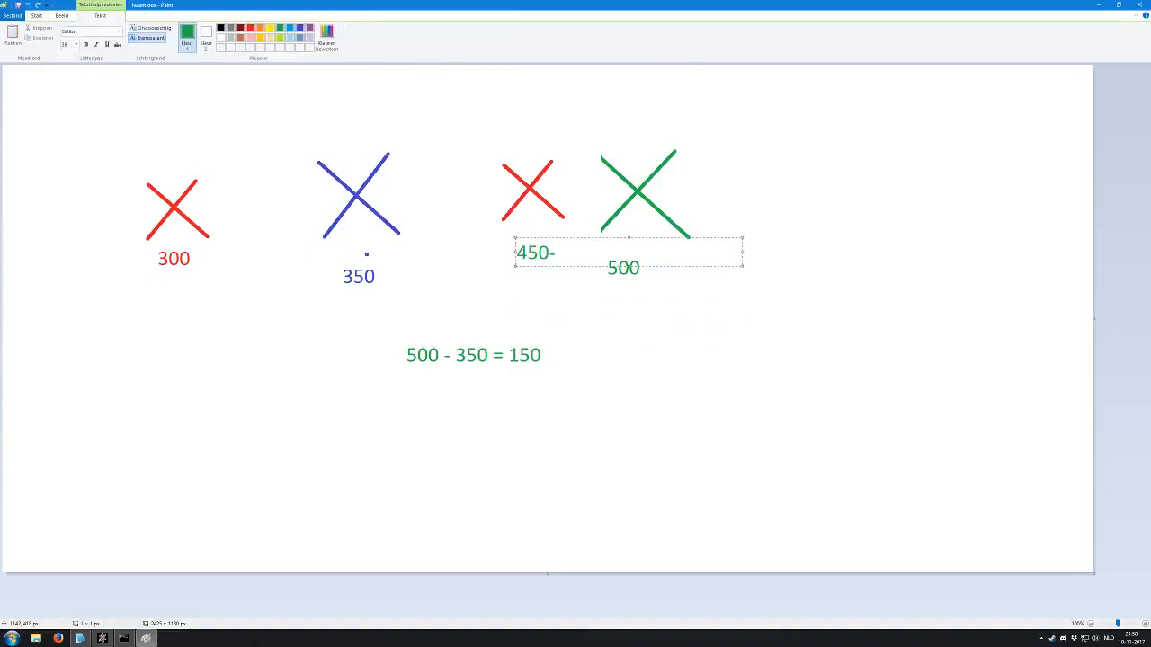
key(BackSpace)
click(847, 210)
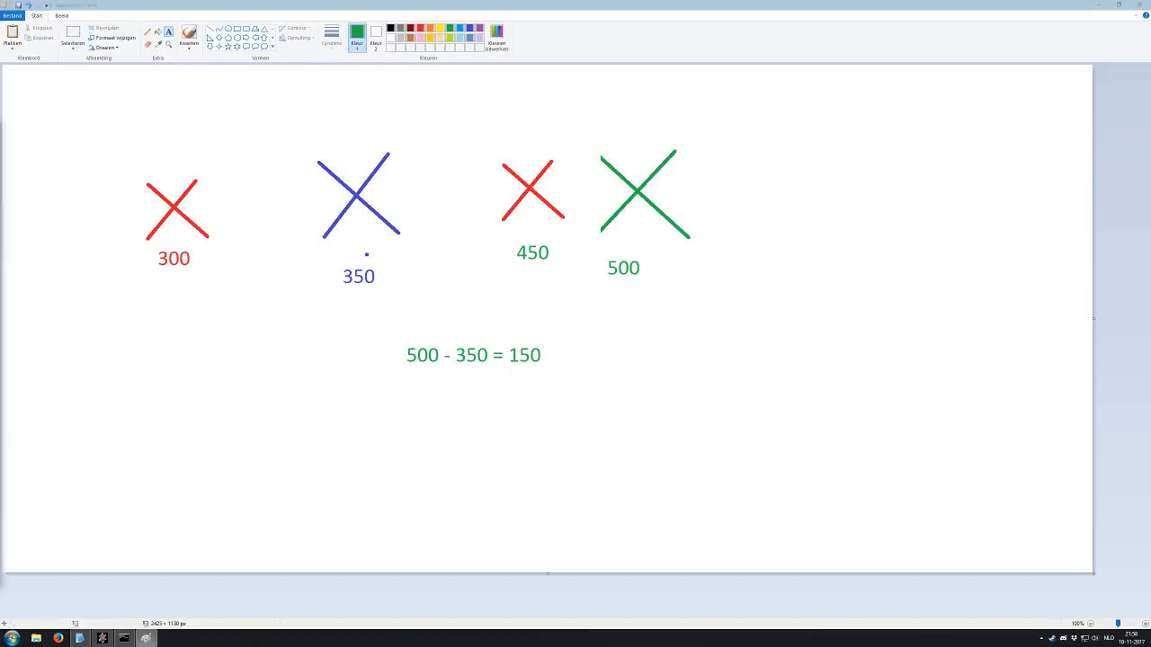
Leave Paint and return to the script in Notepad2, at the end of the setorigin line in dostargateteleport
click(203, 432)
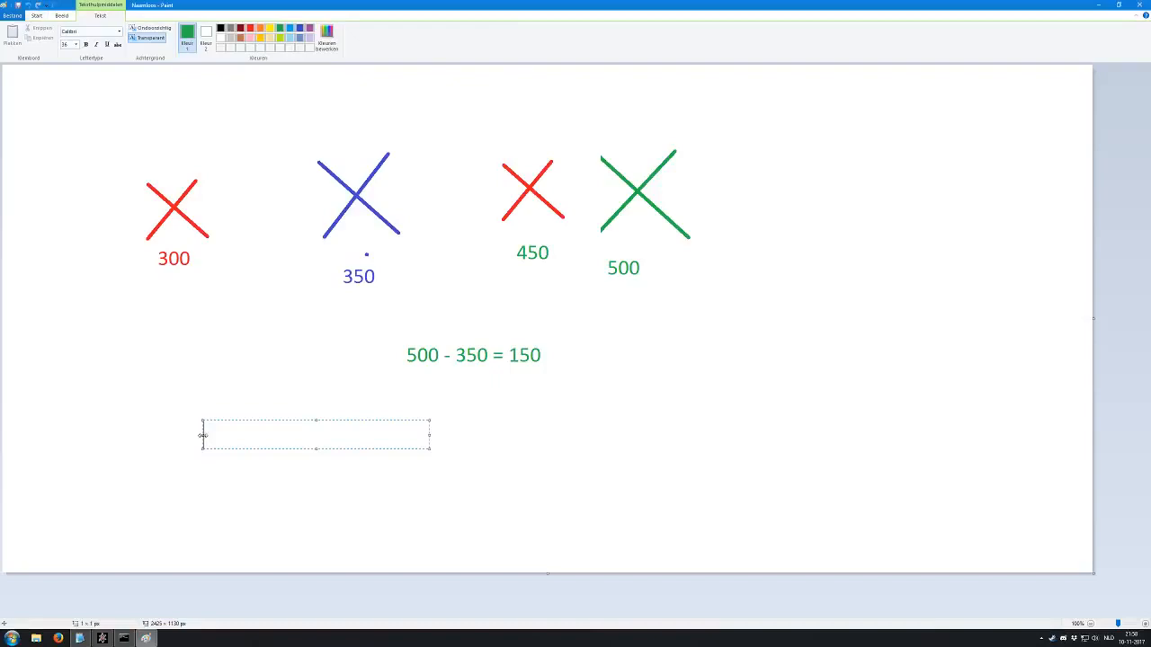
click(256, 493)
click(1098, 5)
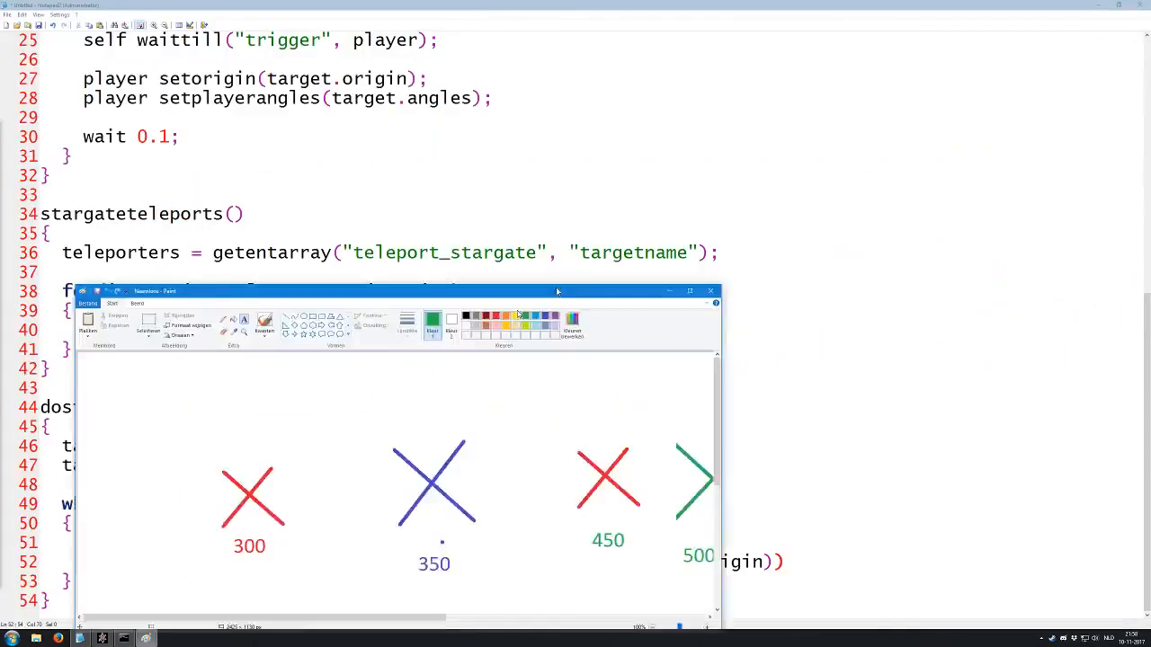
click(713, 392)
click(790, 562)
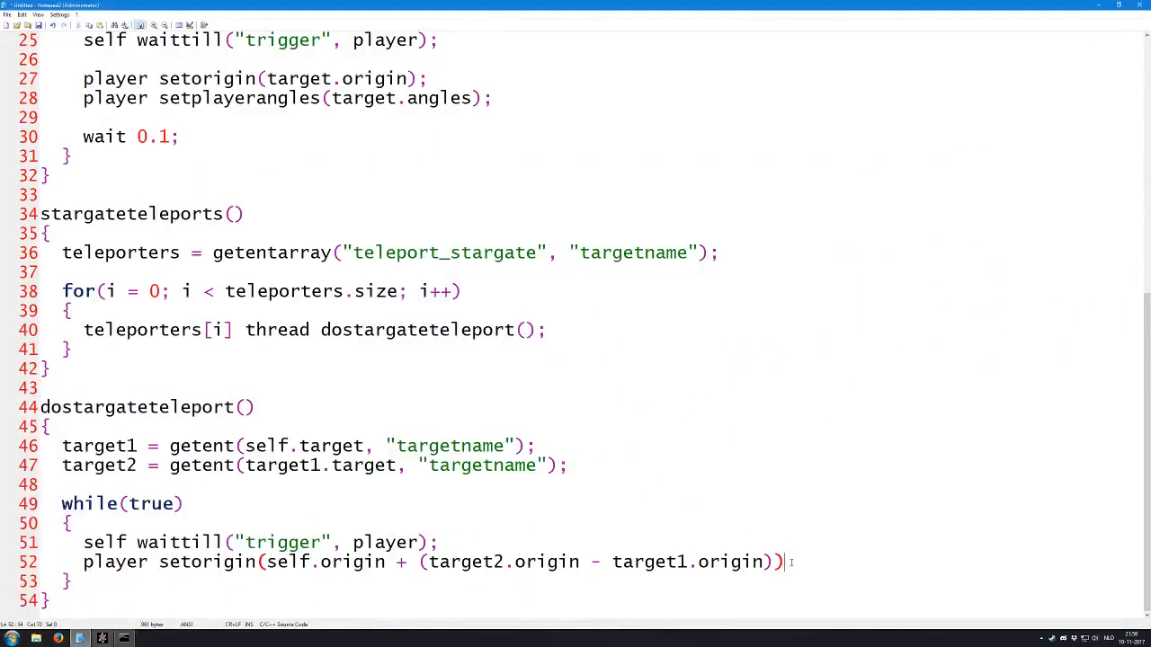
End the setorigin line in dostargateteleport with a semicolon and add wait 0.1; on the line below it
text(;)
key(Return)
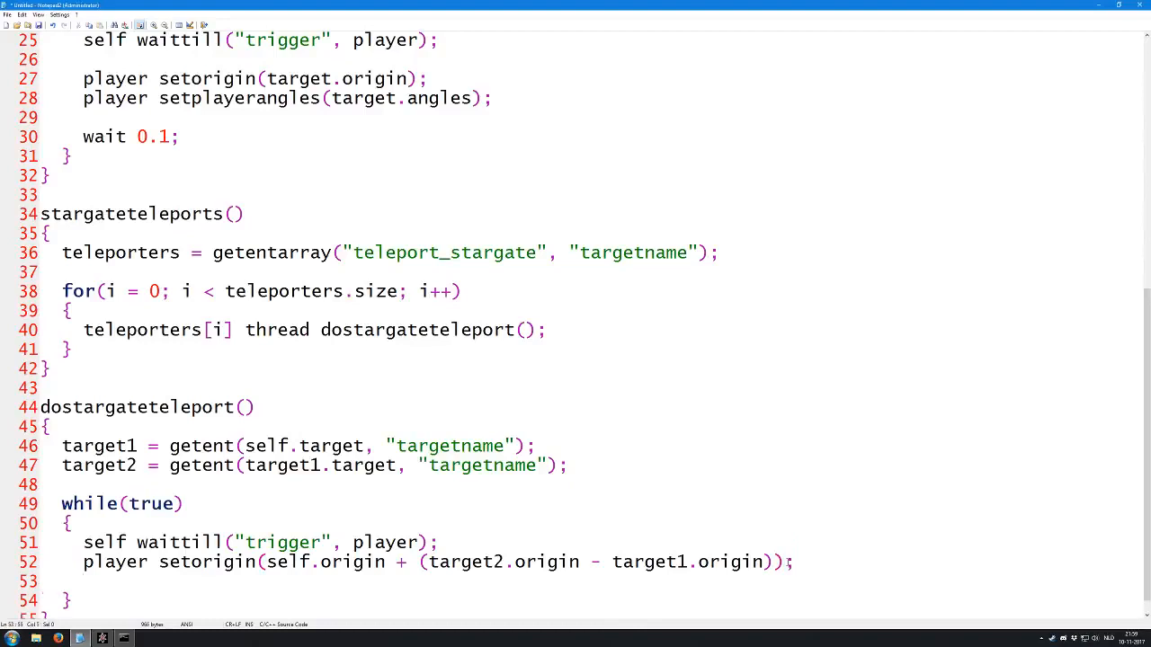
key(BackSpace)
click(265, 545)
click(805, 560)
key(Return)
text(wait 0.1;)
scroll(805, 560, down, 1)
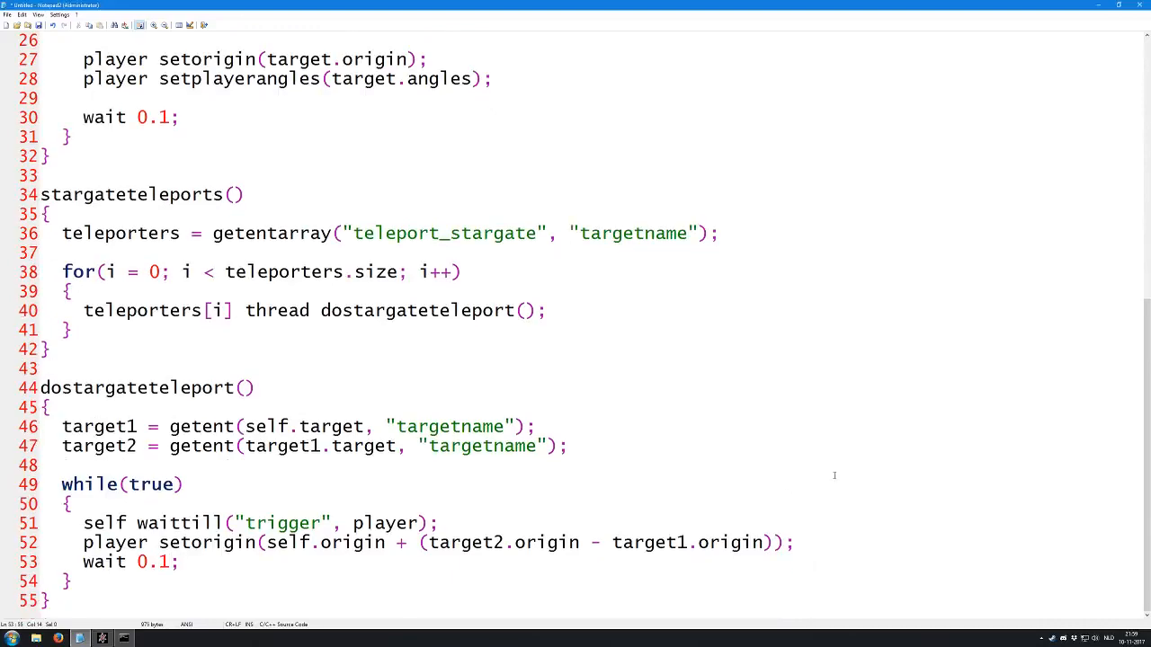
Save the script as jm_tutorial2.gsc in the desktop folder jm_tutorial2\maps\mp, overwriting the existing file
scroll(735, 462, up, 8)
scroll(730, 456, down, 8)
key(ctrl+s)
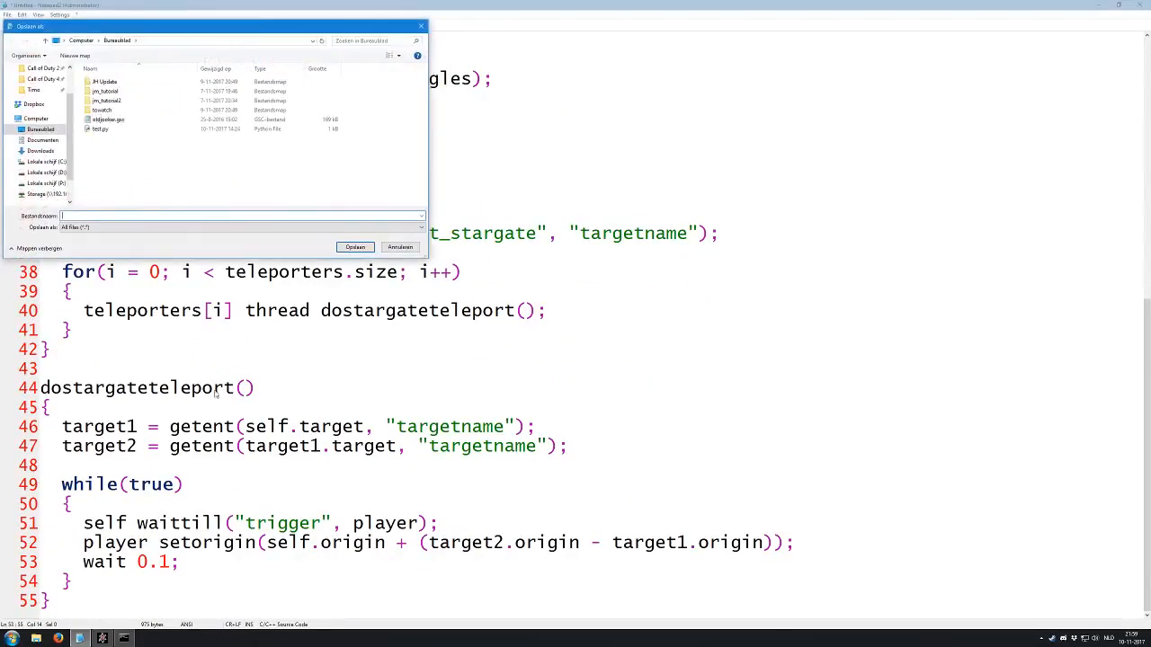
double_click(113, 100)
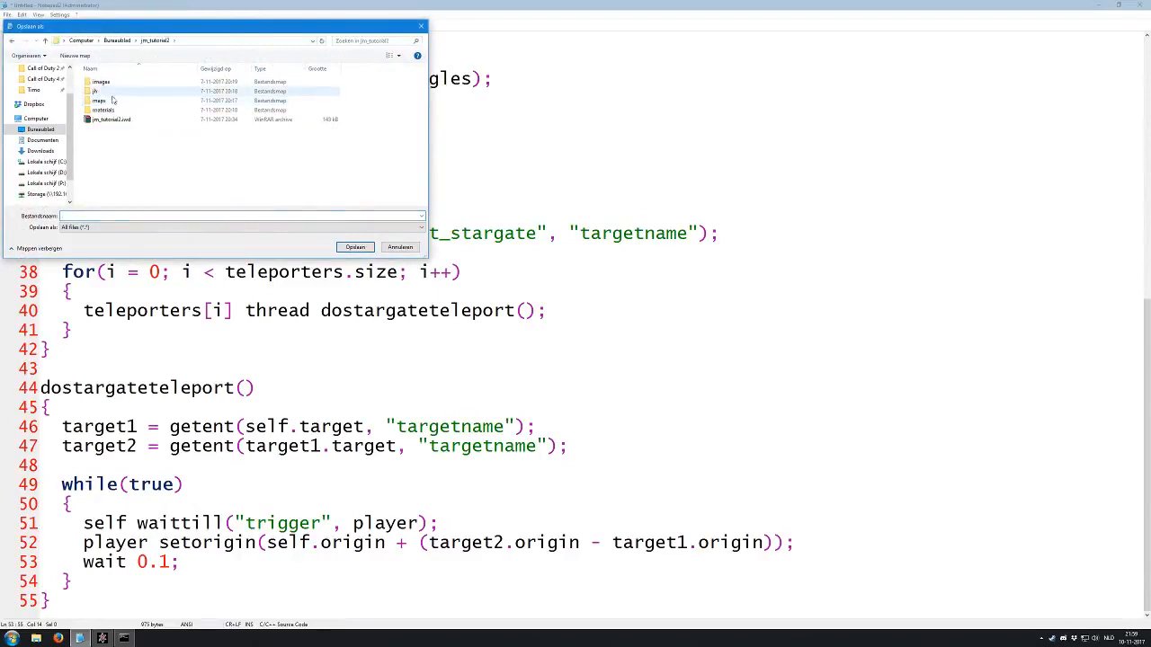
double_click(109, 86)
double_click(109, 87)
double_click(112, 100)
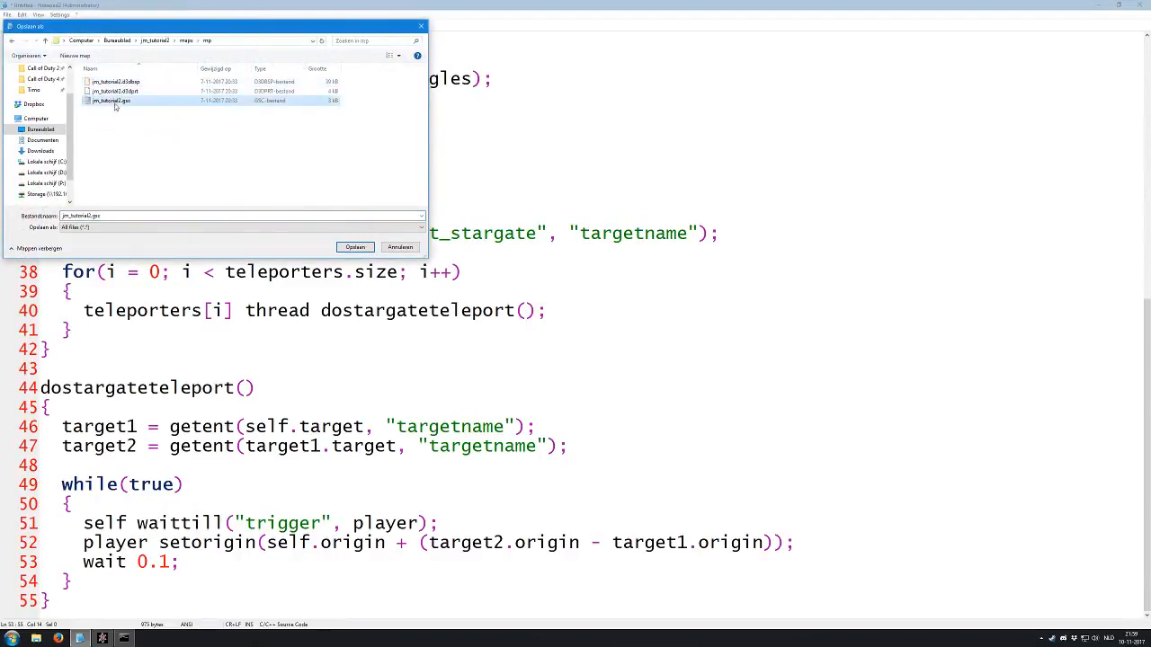
click(601, 322)
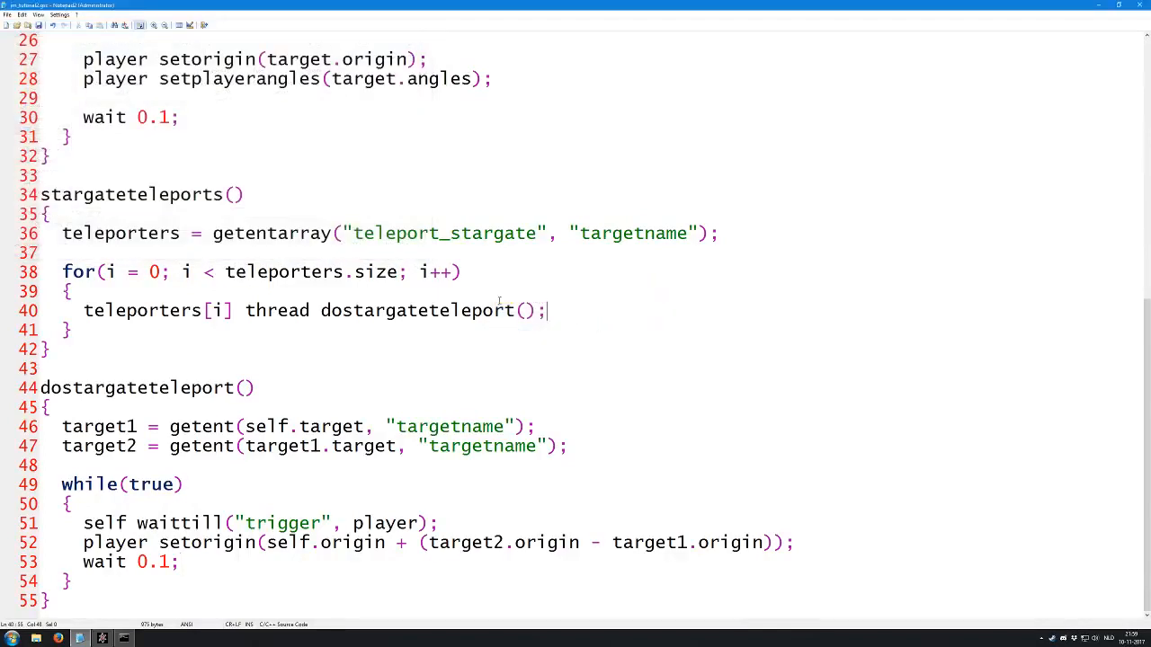
In File Explorer, open jm_tutorial2\maps\mp on the desktop and paste jm_lighttest2.d3dbsp and jm_lighttest2.d3dprt there
key(super+e)
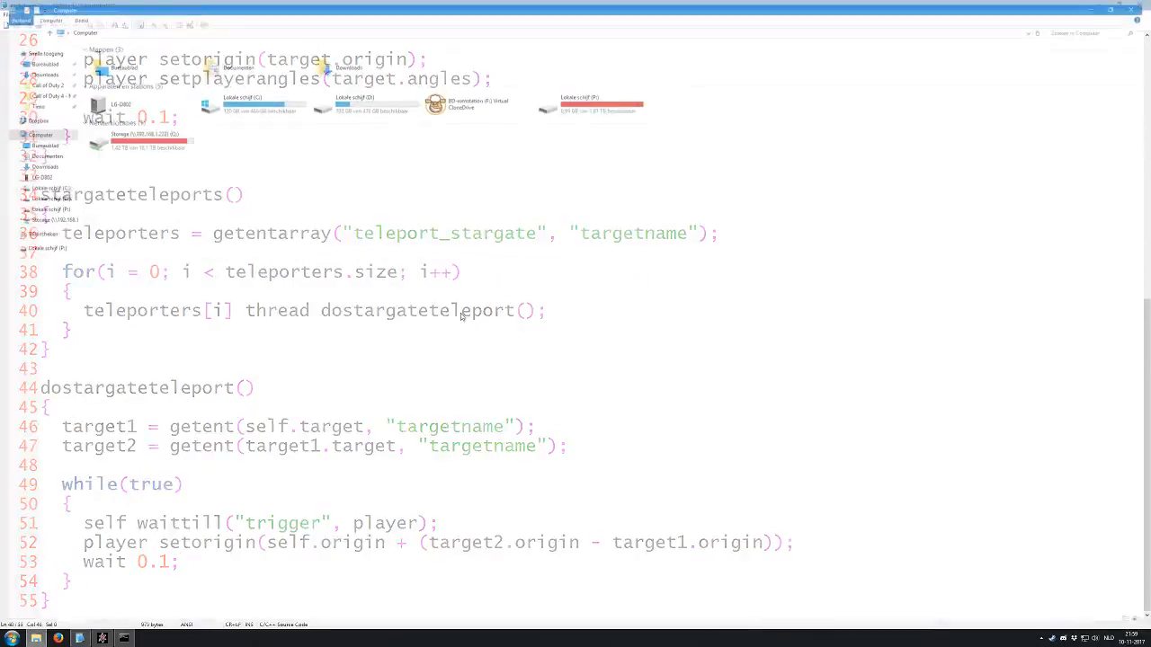
drag(647, 5, 1150, 243)
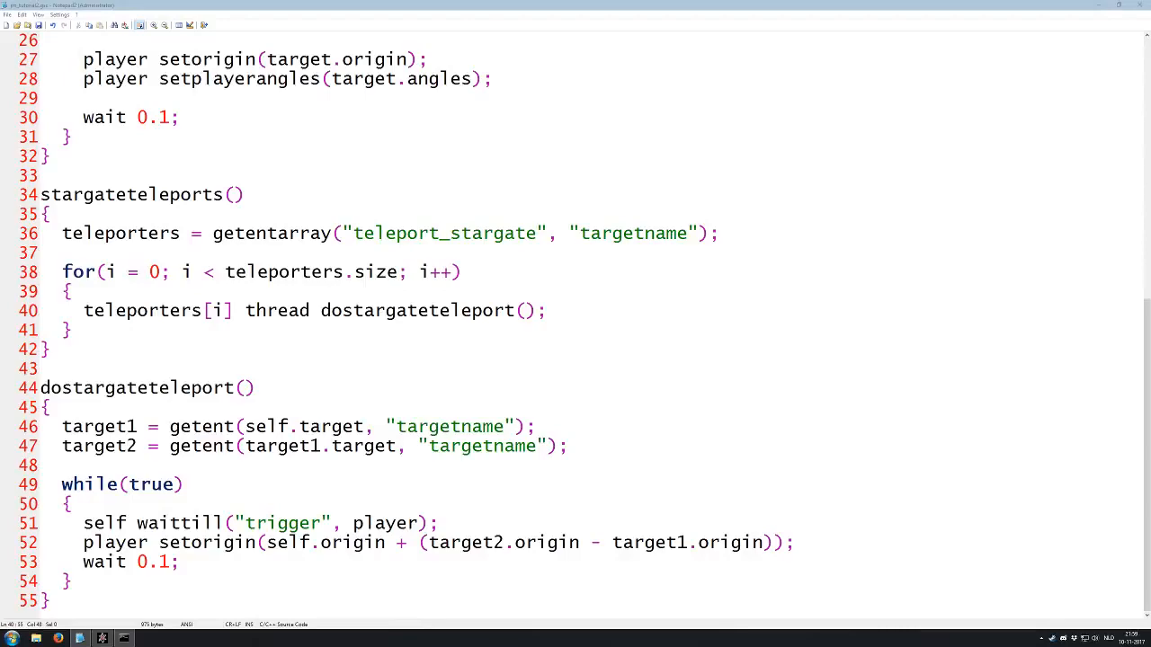
drag(1150, 270, 684, 1)
double_click(147, 75)
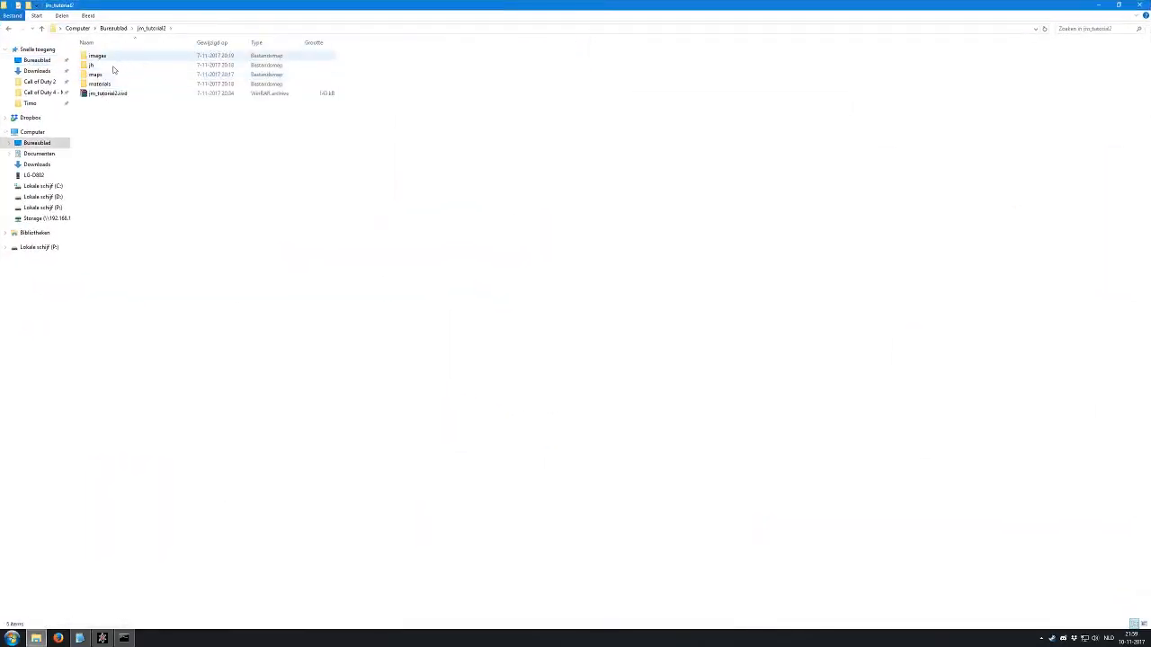
double_click(110, 74)
click(109, 58)
double_click(110, 60)
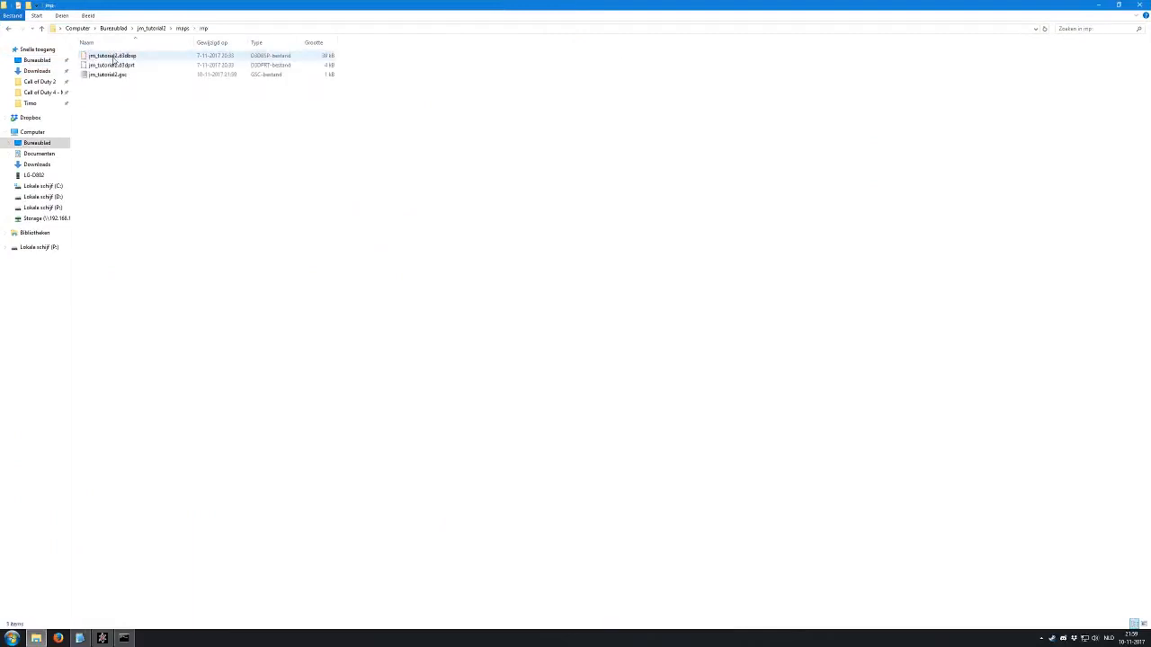
key(ctrl+v)
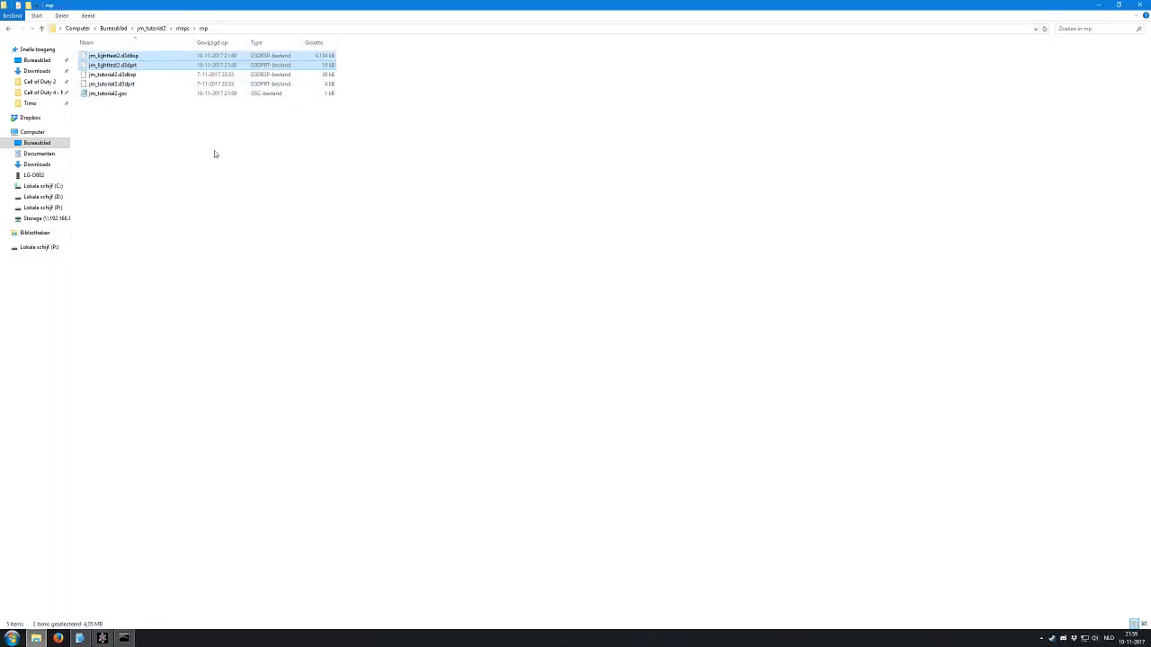
click(59, 81)
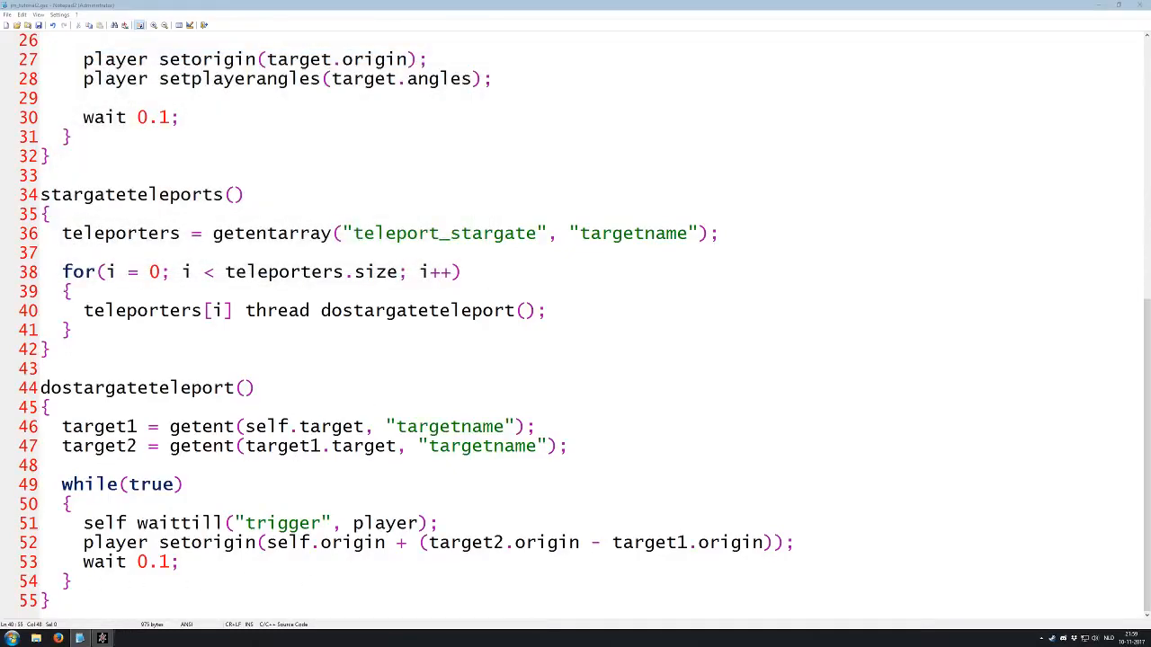
Open maps\mp inside the jm_lighttest.iwd archive and add jm_lighttest2.gsc to it
double_click(197, 270)
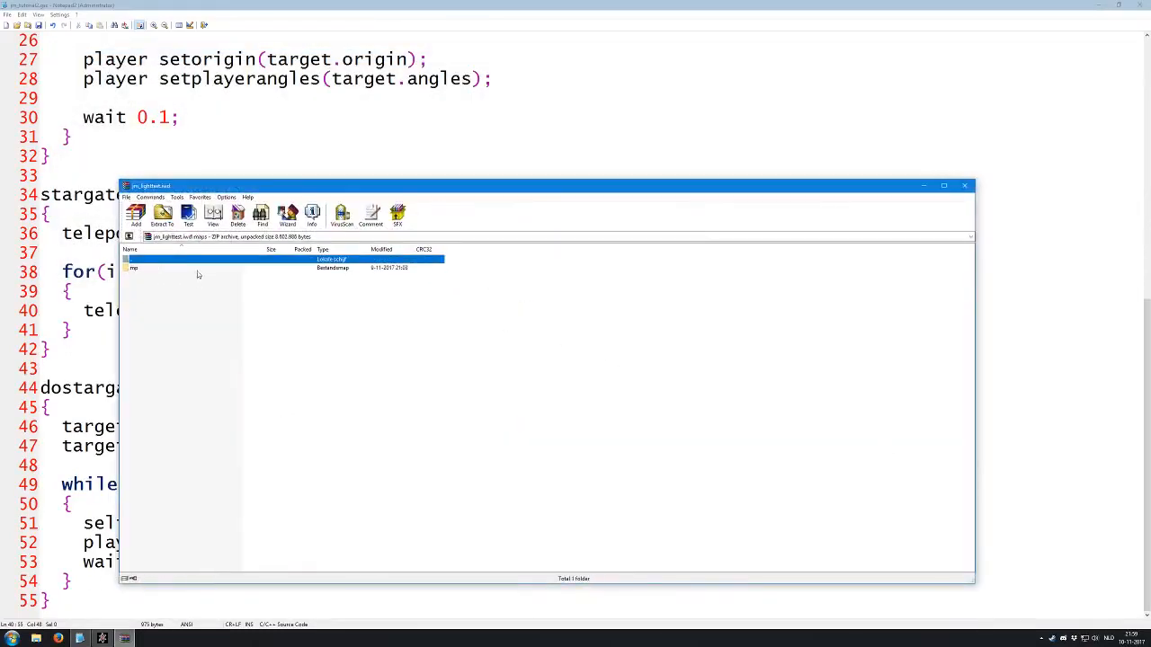
double_click(197, 269)
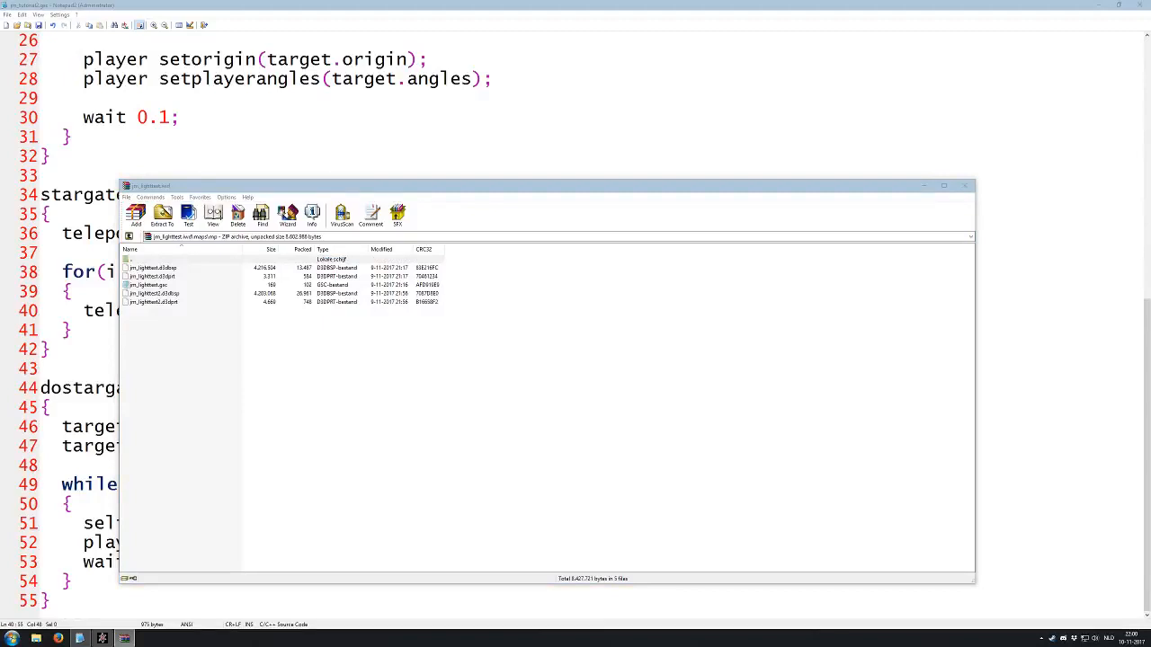
drag(645, 437, 647, 439)
key(Return)
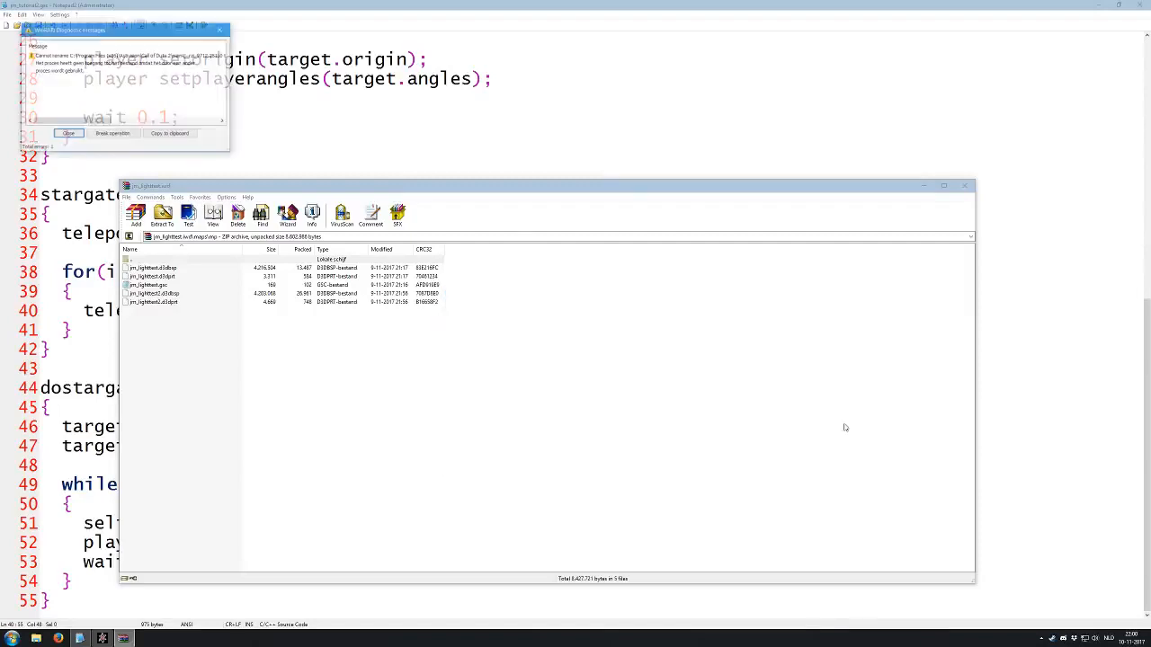
click(70, 133)
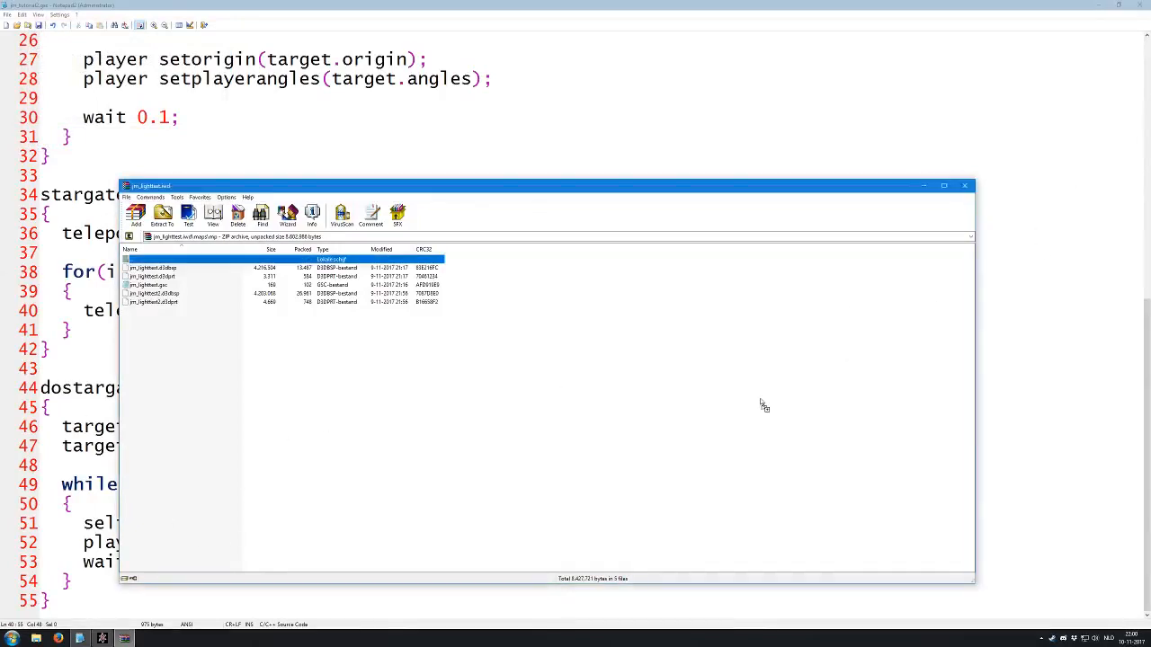
click(554, 468)
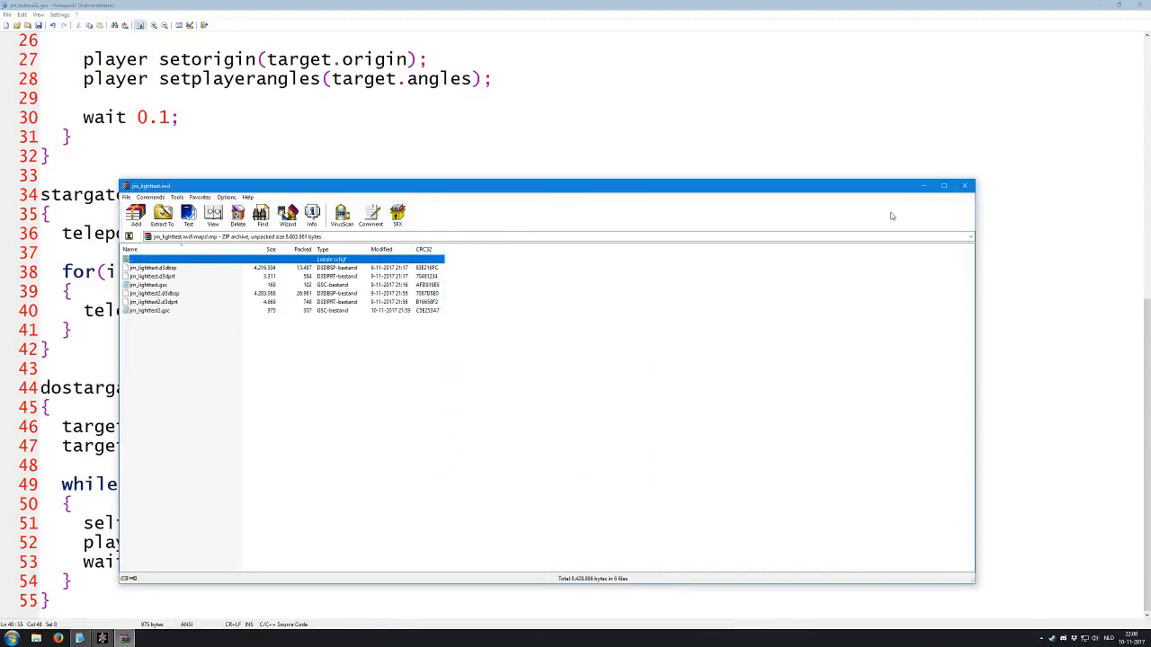
click(964, 185)
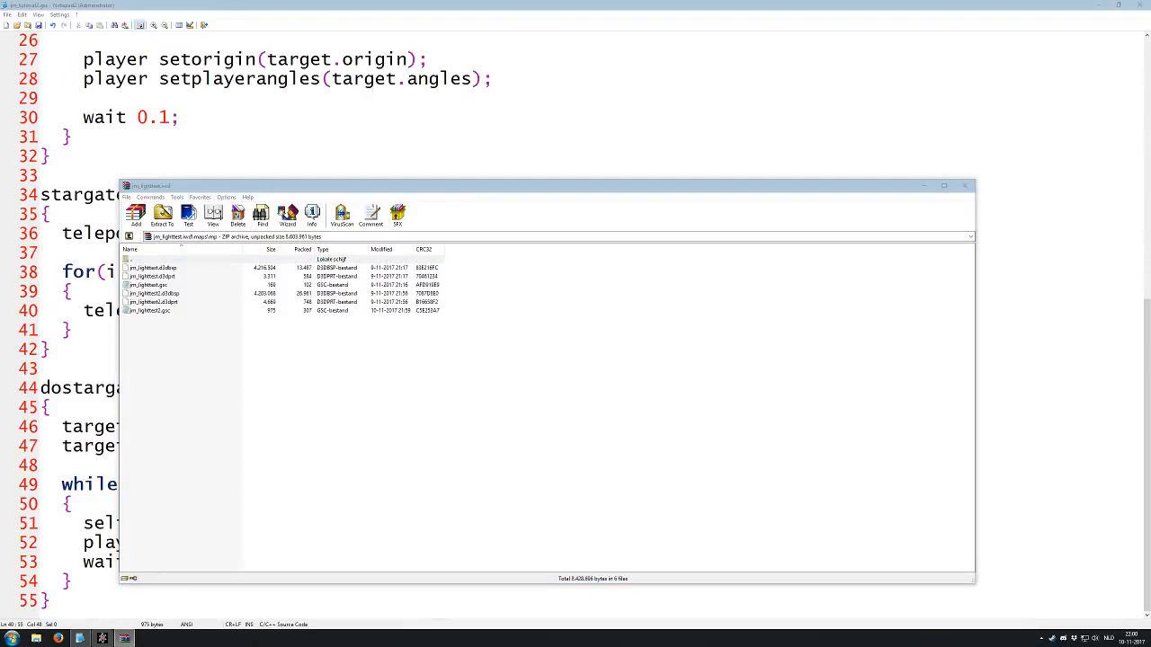
Add jm_lighttest2.d3dbsp and jm_lighttest2.d3dprt to maps\mp in the archive, replacing the existing copies
drag(974, 313, 714, 393)
click(557, 469)
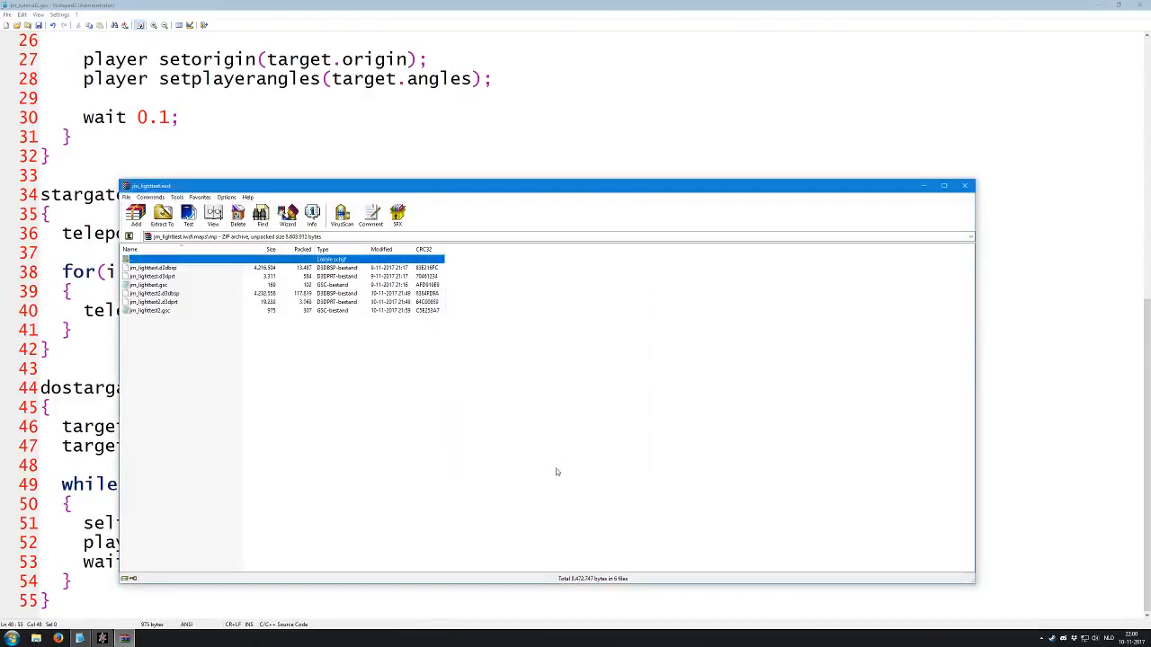
Start Call of Duty 2 multiplayer and allow cod2mp_s.exe access through the Windows Firewall
key(super)
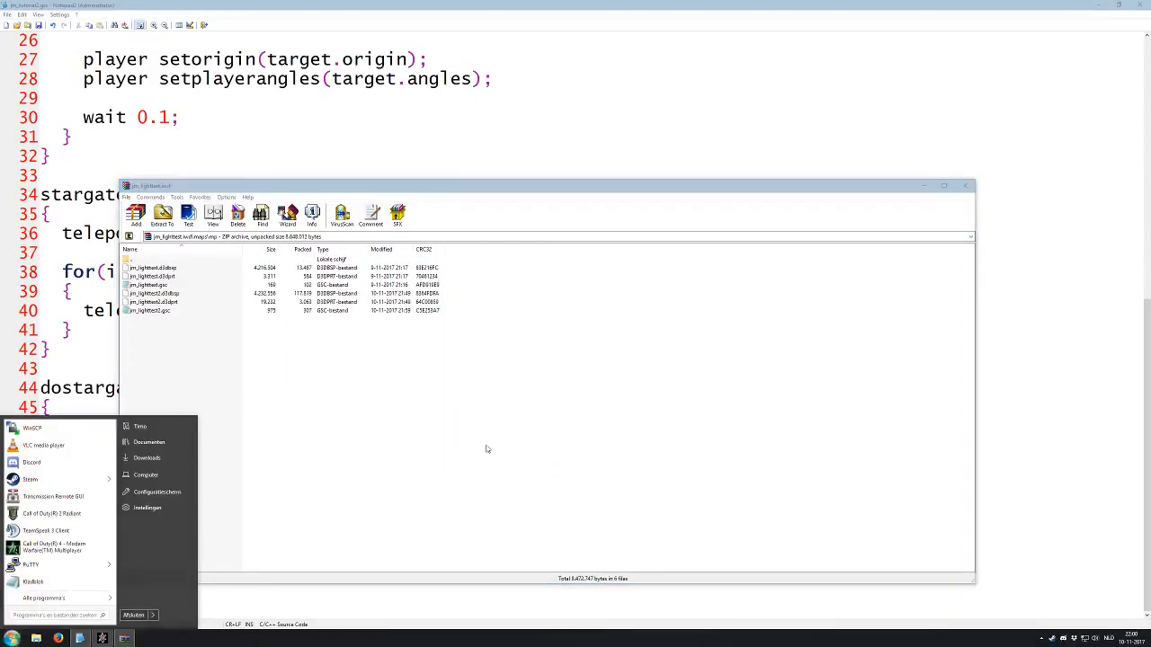
key(super)
key(alt+Tab)
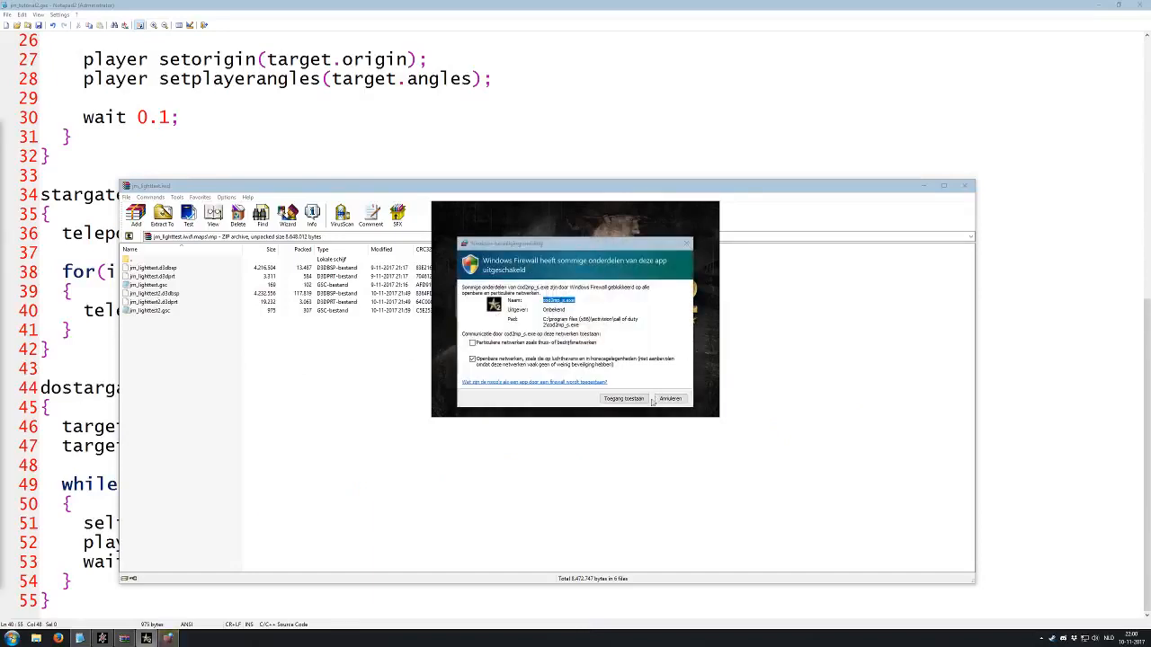
click(630, 402)
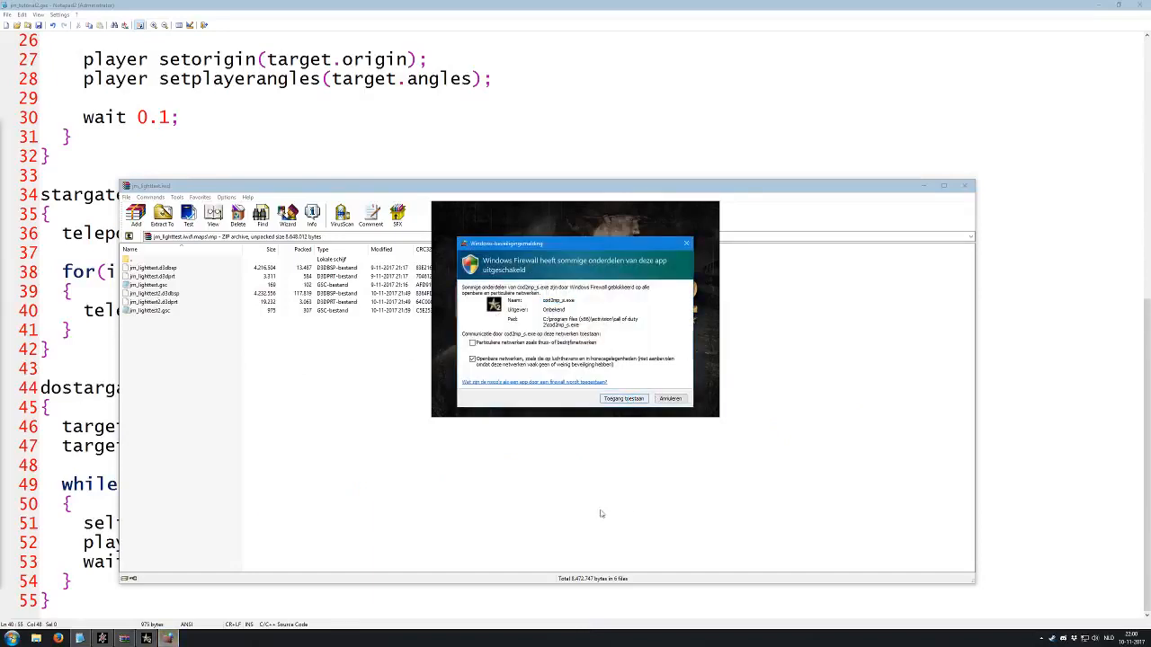